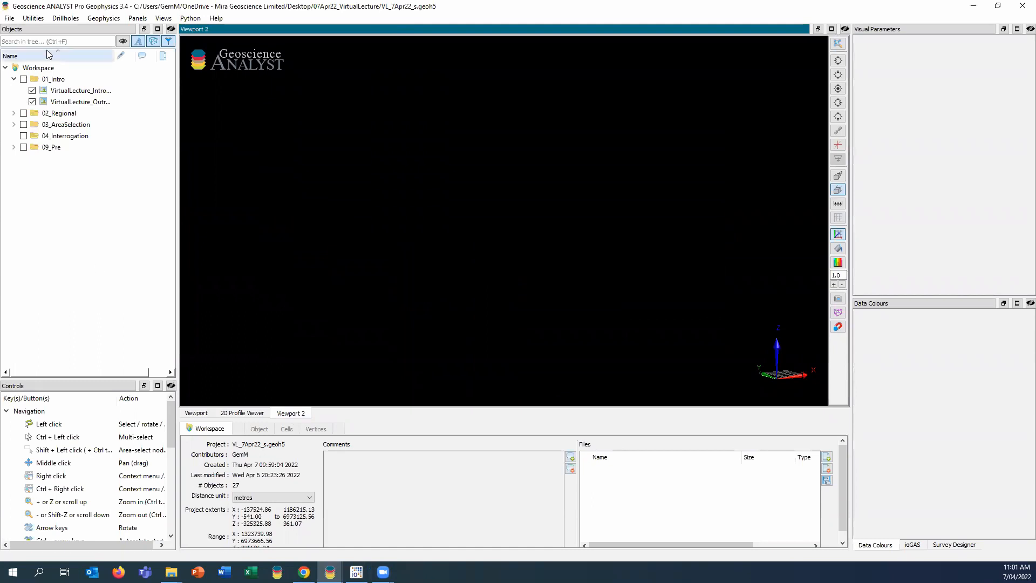
# Expand the 02_Regional folder, collapse 01_Intro, and display the regional data in the 3D viewport
pyautogui.click(14, 113)
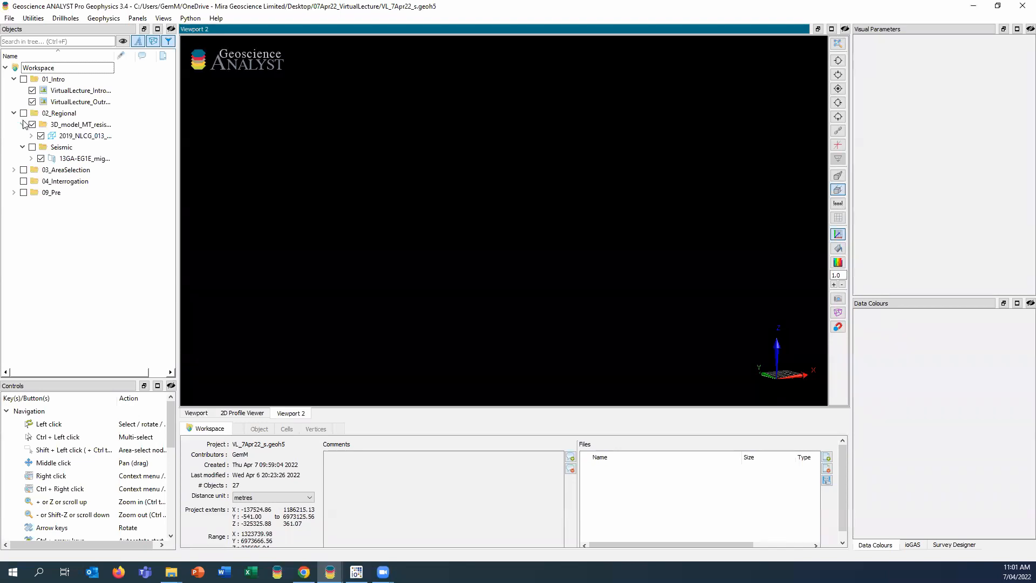
pyautogui.click(13, 79)
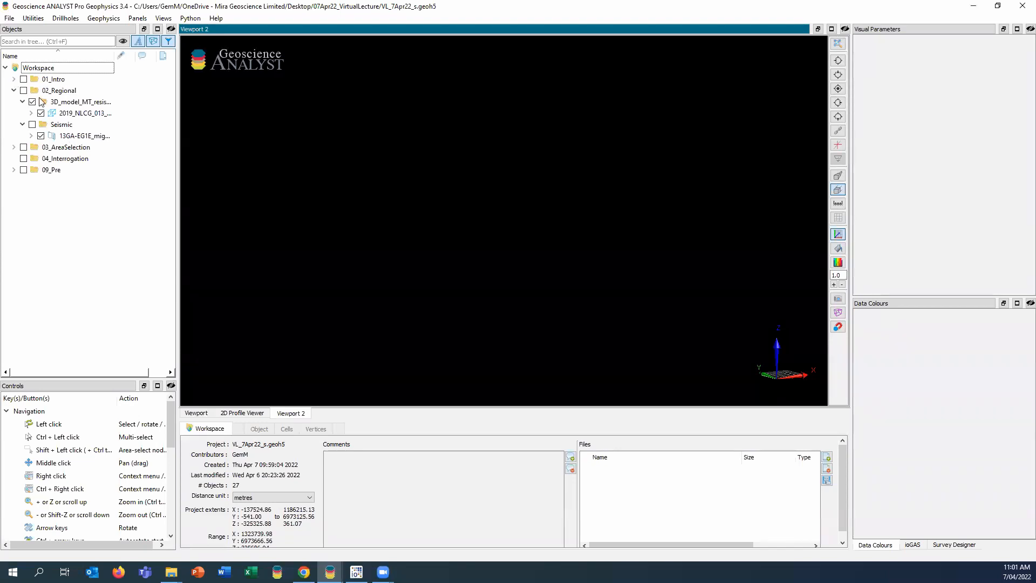
pyautogui.moveTo(114, 56); pyautogui.dragTo(135, 57)
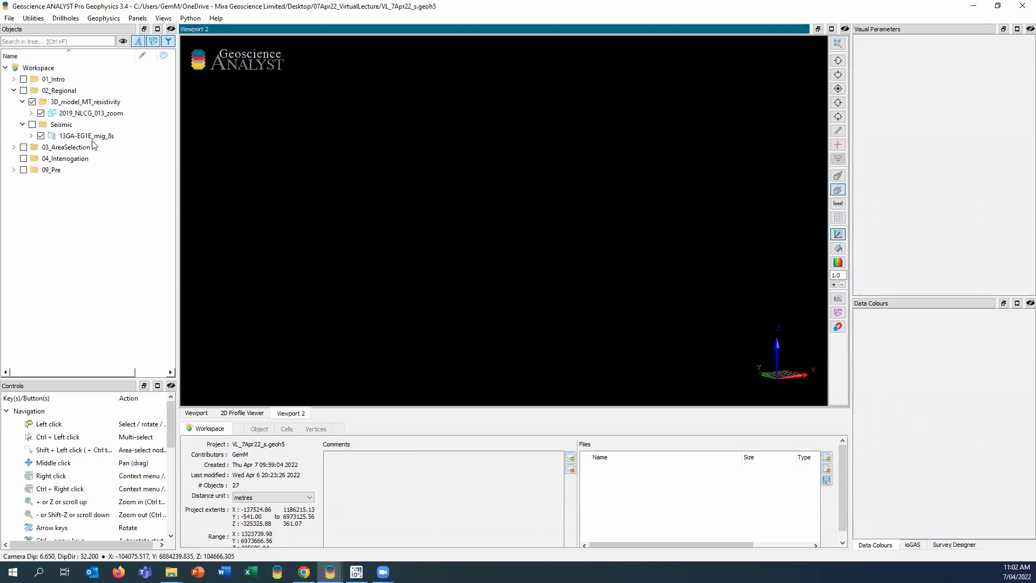
pyautogui.click(23, 91)
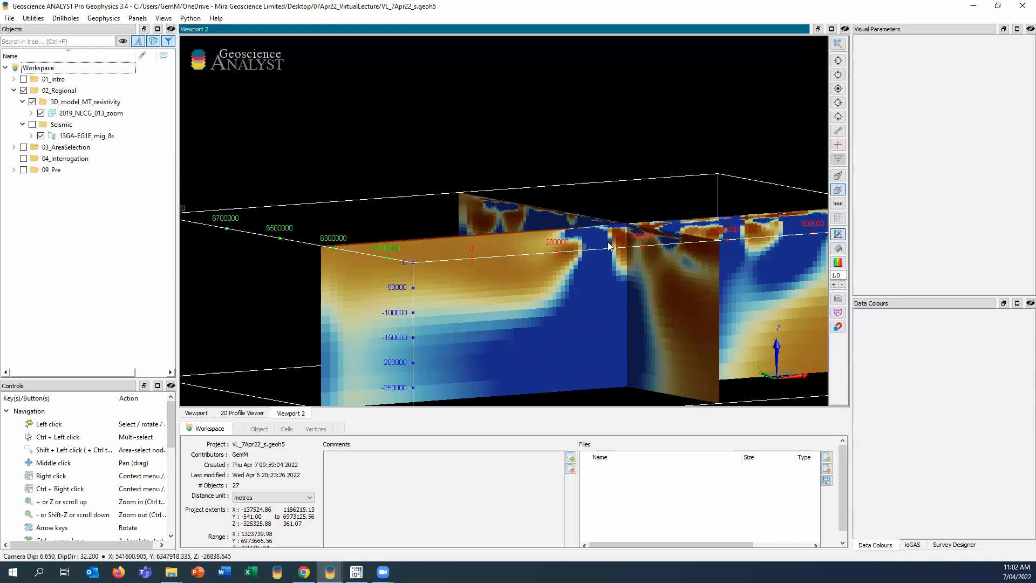
pyautogui.scroll(-1, 636, 229)
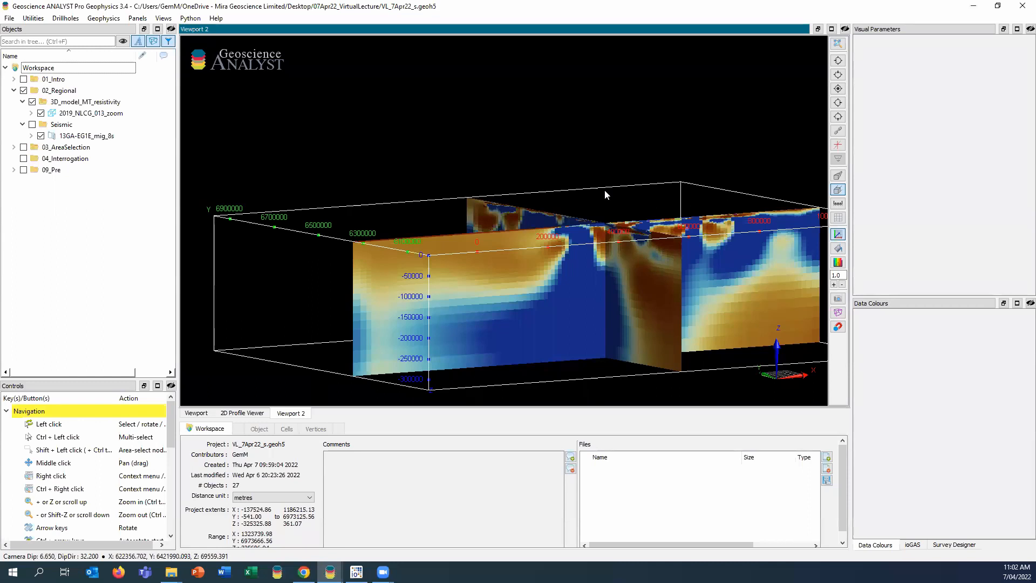
# Move the 2019_NLCG_013_zoom block model's U section to 75 and its V section to 32
pyautogui.click(75, 113)
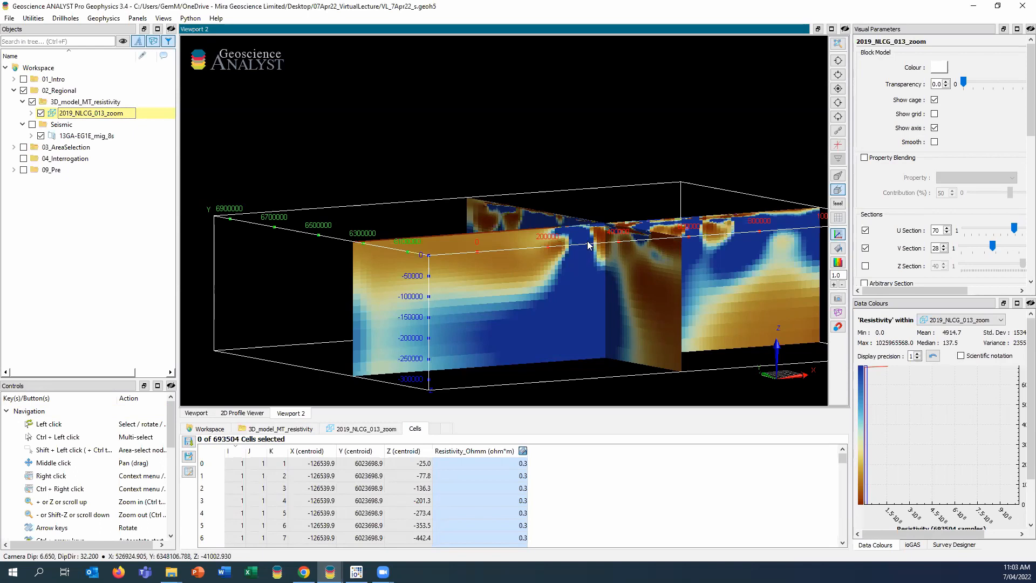
pyautogui.moveTo(589, 246); pyautogui.dragTo(552, 196)
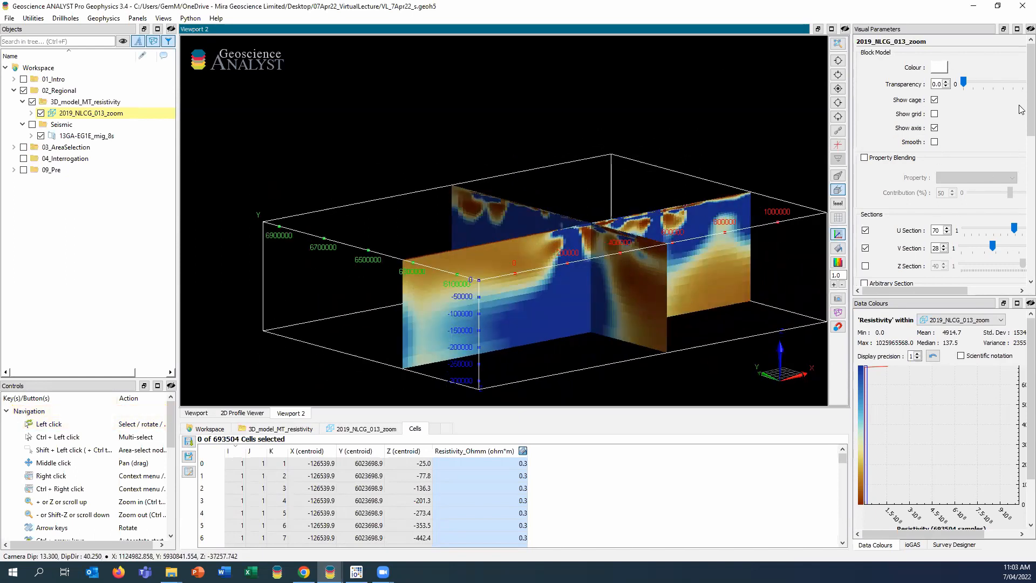
pyautogui.scroll(-3, 1028, 124)
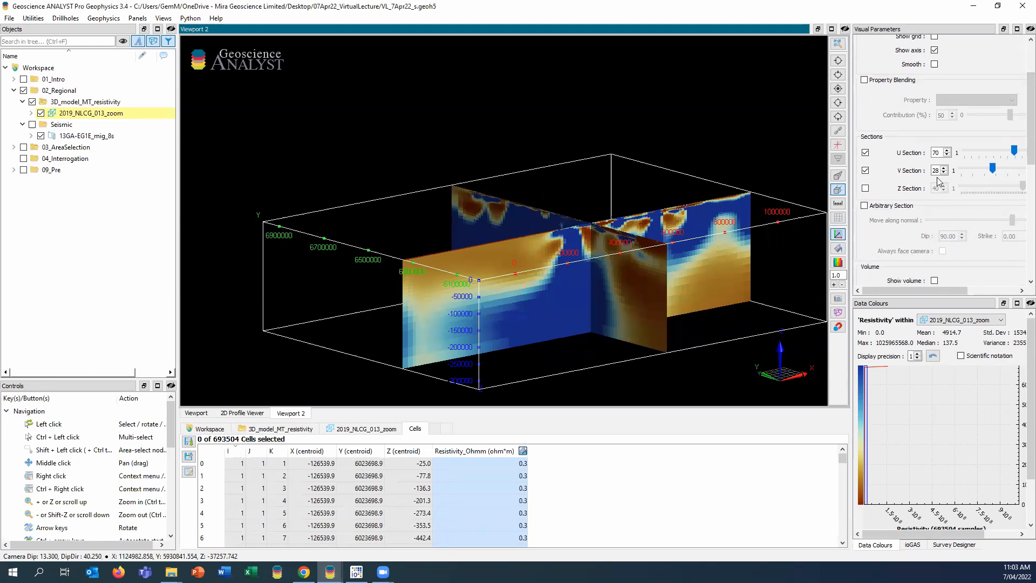
pyautogui.moveTo(1014, 151); pyautogui.dragTo(1001, 176)
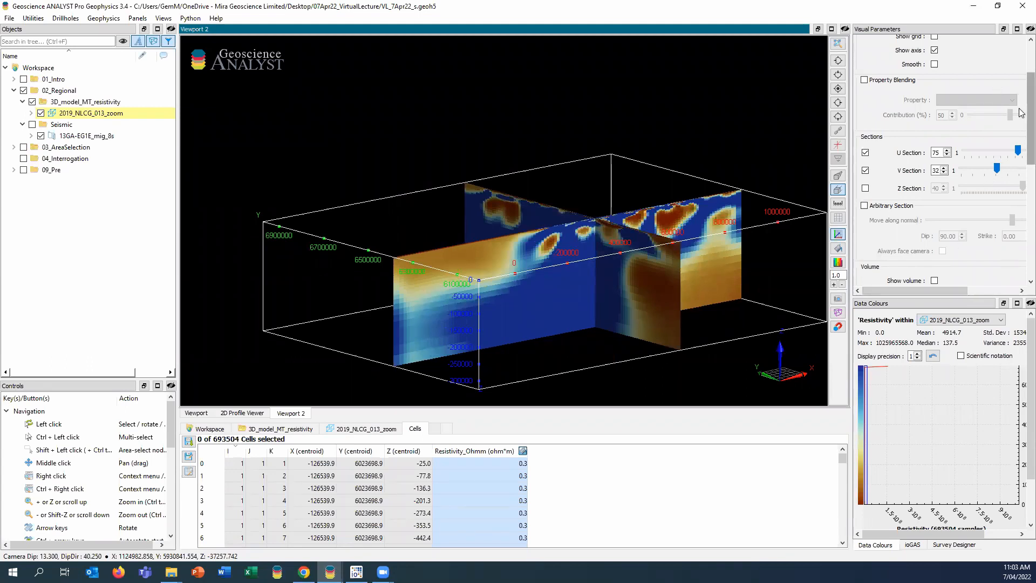
# Show the block model's volume and trim it to start at U 45 and V 22, with a reduced upper U limit
pyautogui.moveTo(1031, 116); pyautogui.dragTo(1031, 159)
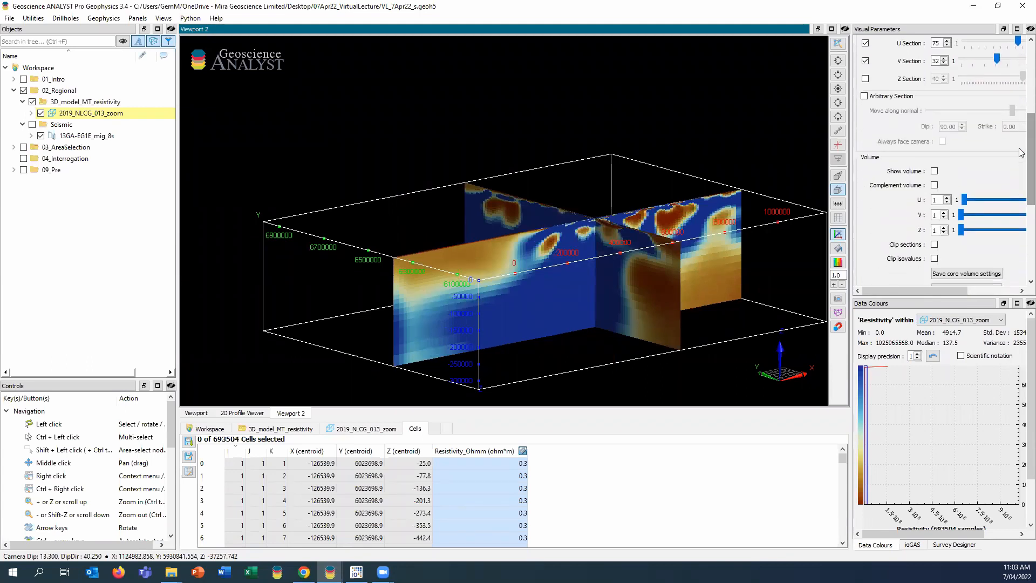
pyautogui.click(934, 170)
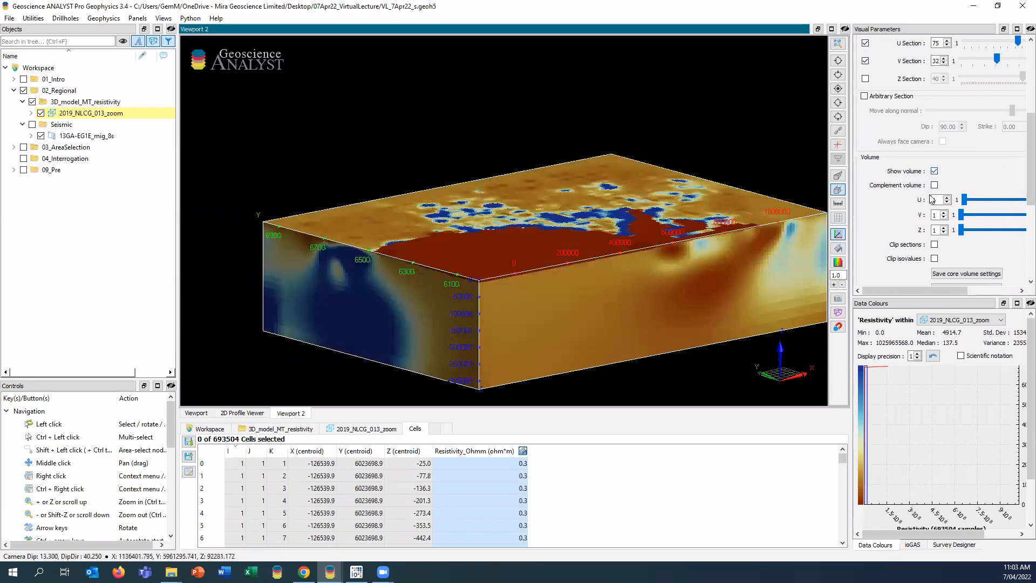
pyautogui.moveTo(965, 200); pyautogui.dragTo(997, 203)
pyautogui.moveTo(964, 292); pyautogui.dragTo(985, 294)
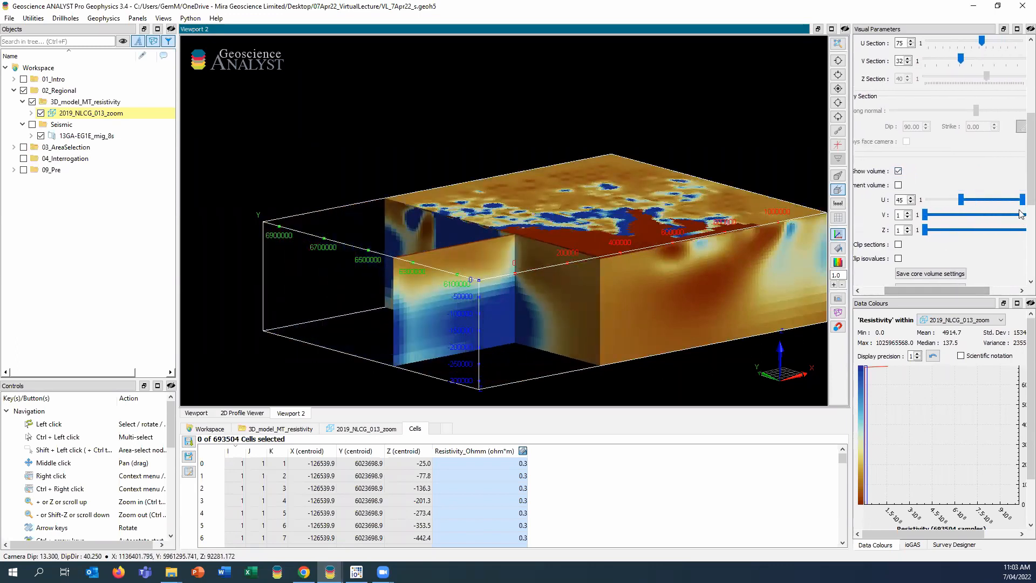
pyautogui.moveTo(1023, 200); pyautogui.dragTo(990, 206)
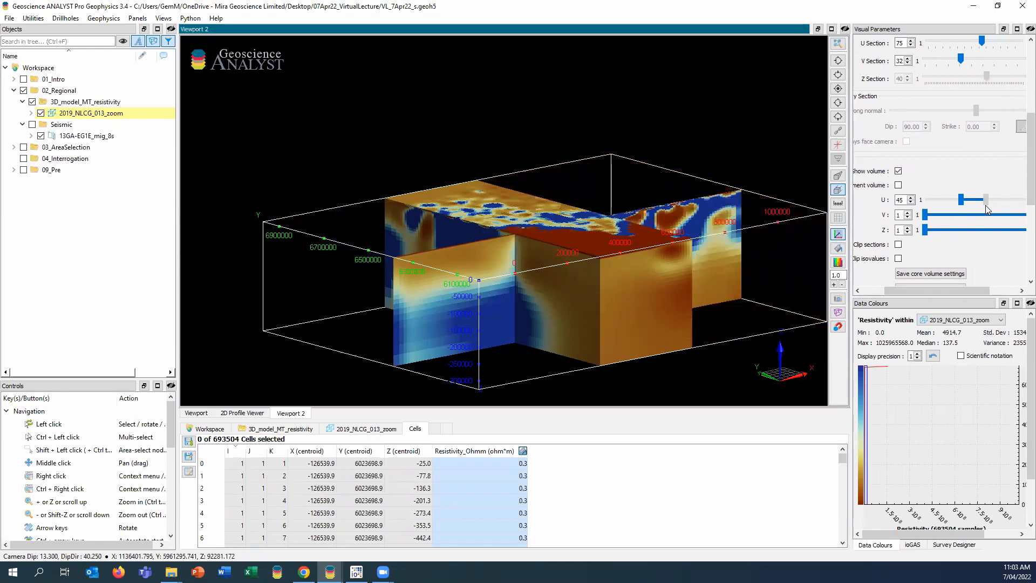
pyautogui.moveTo(927, 219); pyautogui.dragTo(951, 216)
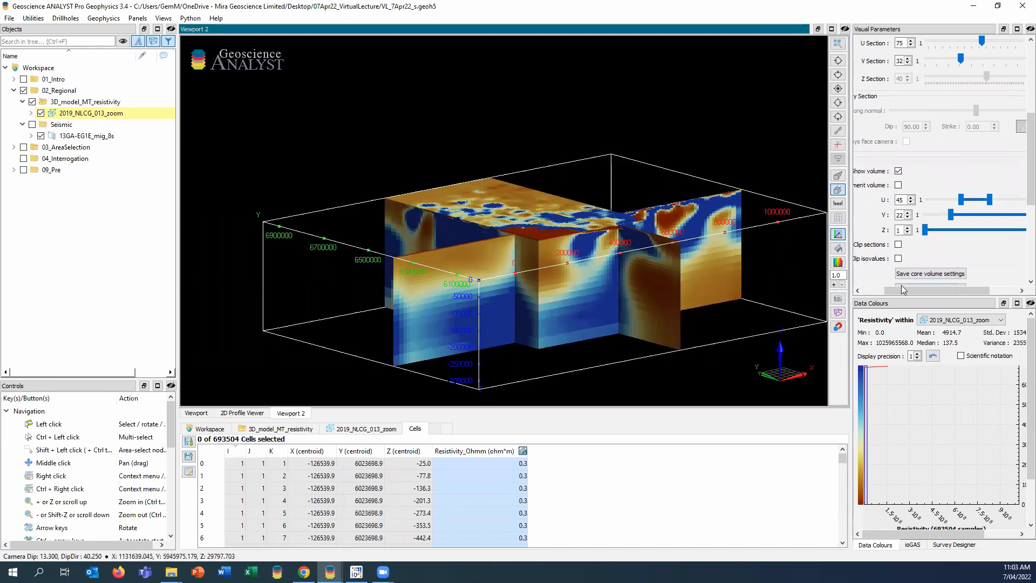
pyautogui.moveTo(902, 289); pyautogui.dragTo(875, 284)
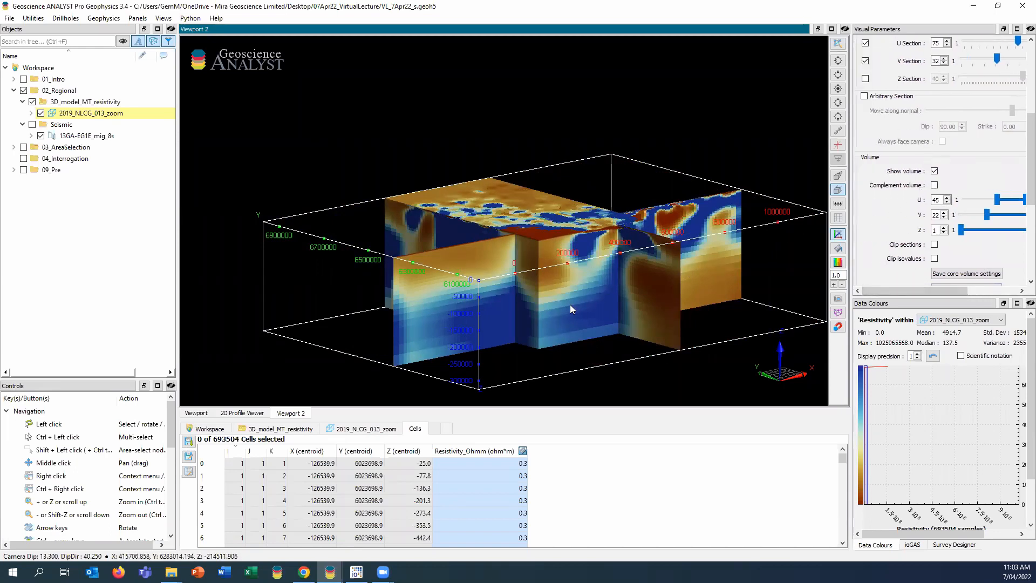
# Hide the block model's volume and examine the two vertical resistivity sections from several angles
pyautogui.click(935, 172)
pyautogui.moveTo(615, 276); pyautogui.dragTo(579, 216)
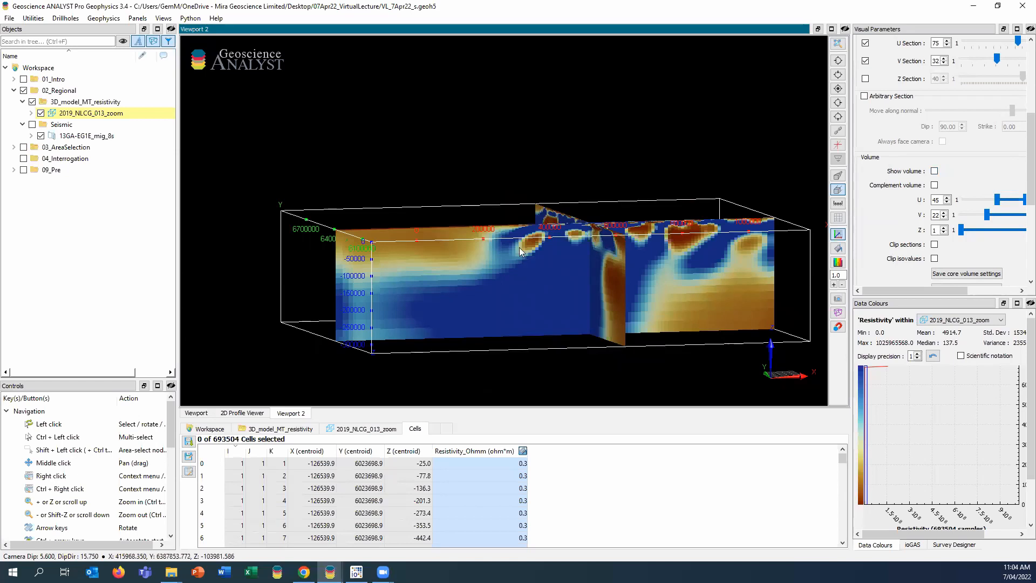
pyautogui.moveTo(644, 258); pyautogui.dragTo(721, 247)
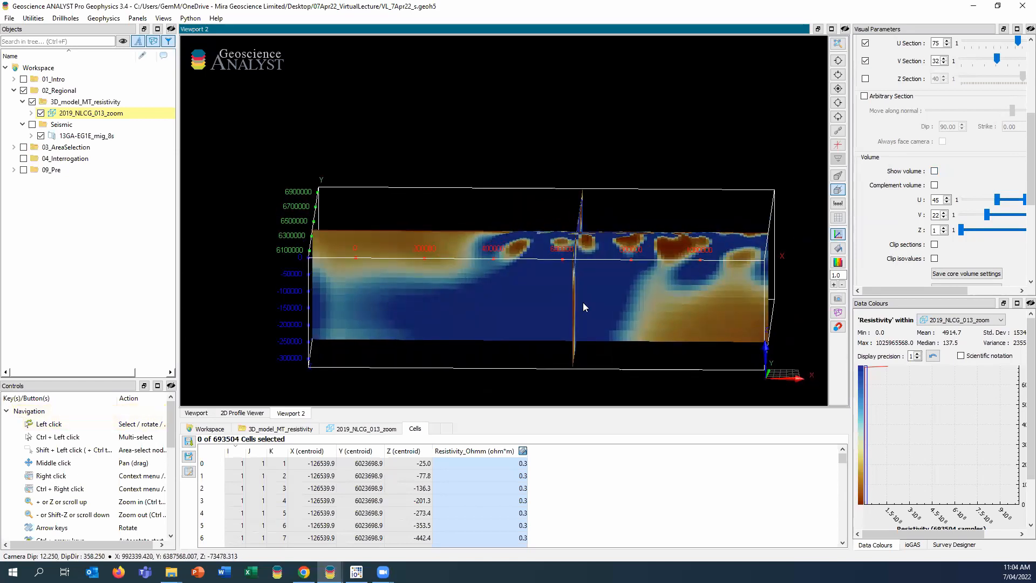
pyautogui.moveTo(575, 295); pyautogui.dragTo(656, 263)
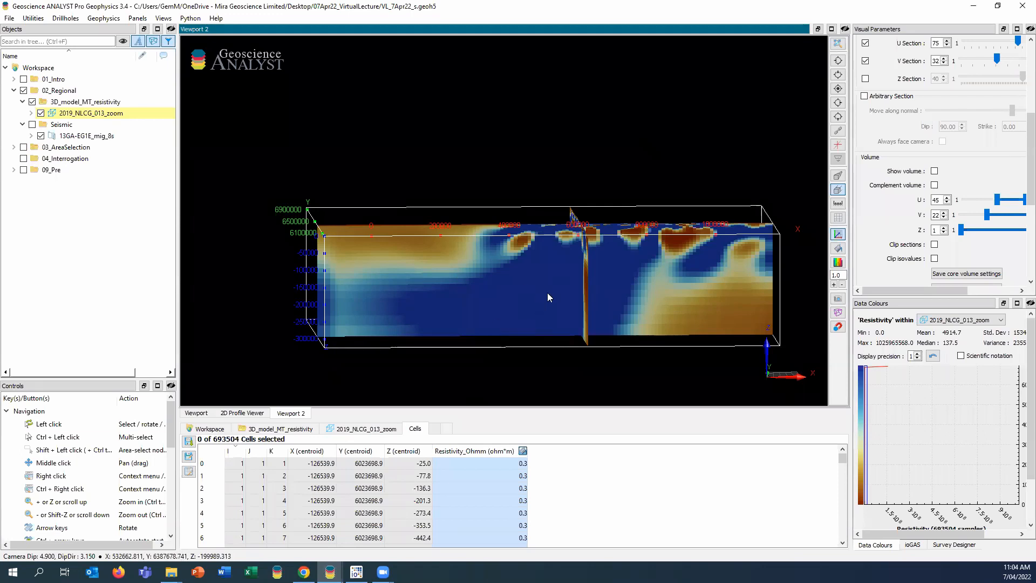
pyautogui.moveTo(548, 297); pyautogui.dragTo(597, 241)
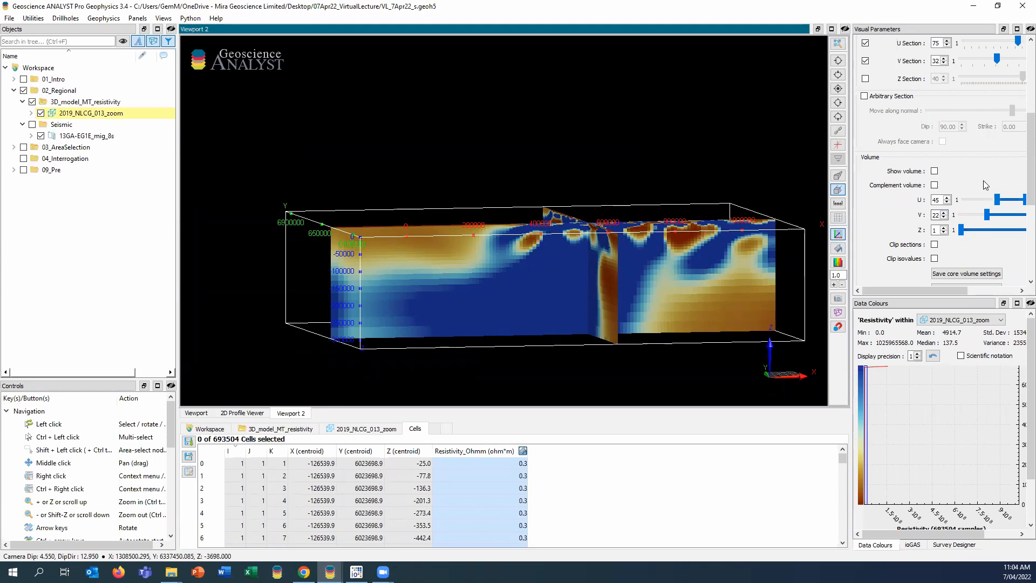
# Set the lower V limit of the block model's volume to 5
pyautogui.moveTo(989, 216); pyautogui.dragTo(1001, 219)
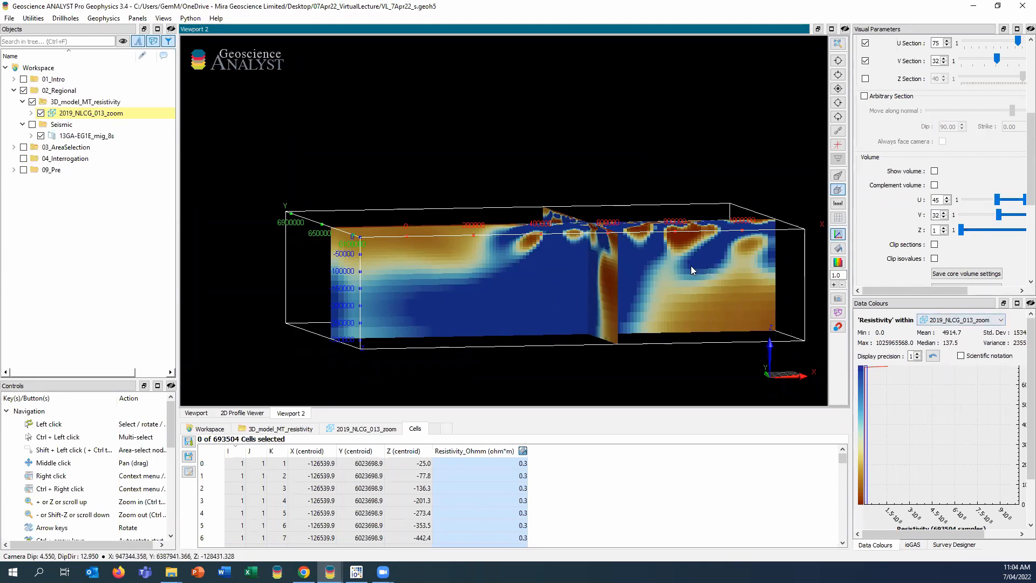
pyautogui.moveTo(691, 265); pyautogui.dragTo(619, 277)
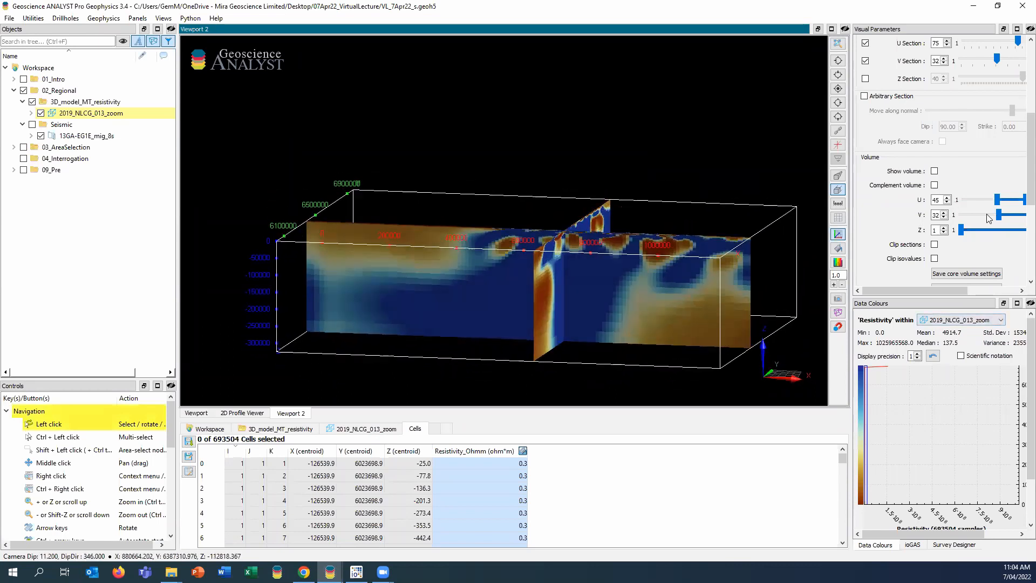
pyautogui.moveTo(1000, 216); pyautogui.dragTo(1002, 215)
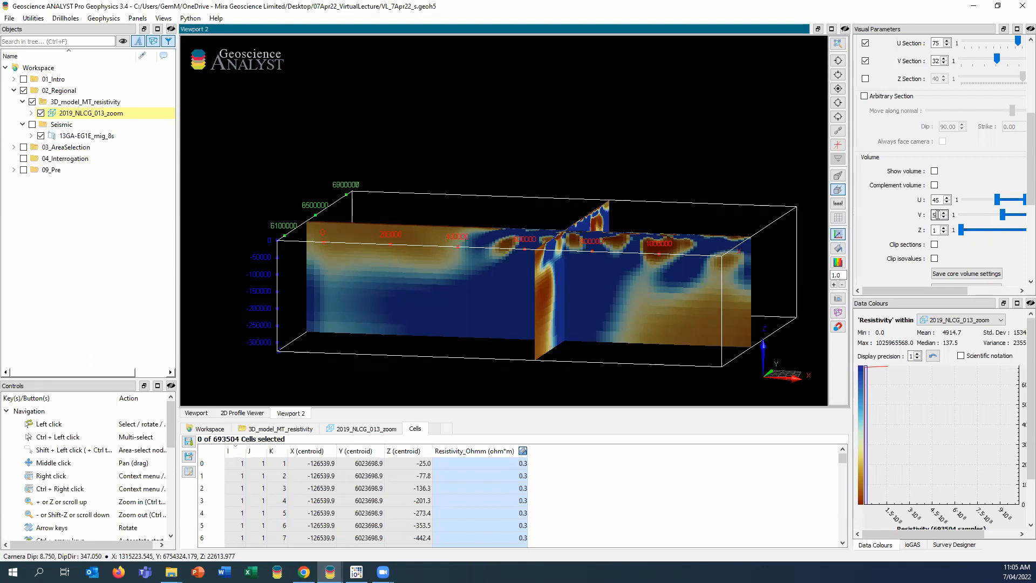
pyautogui.click(931, 229)
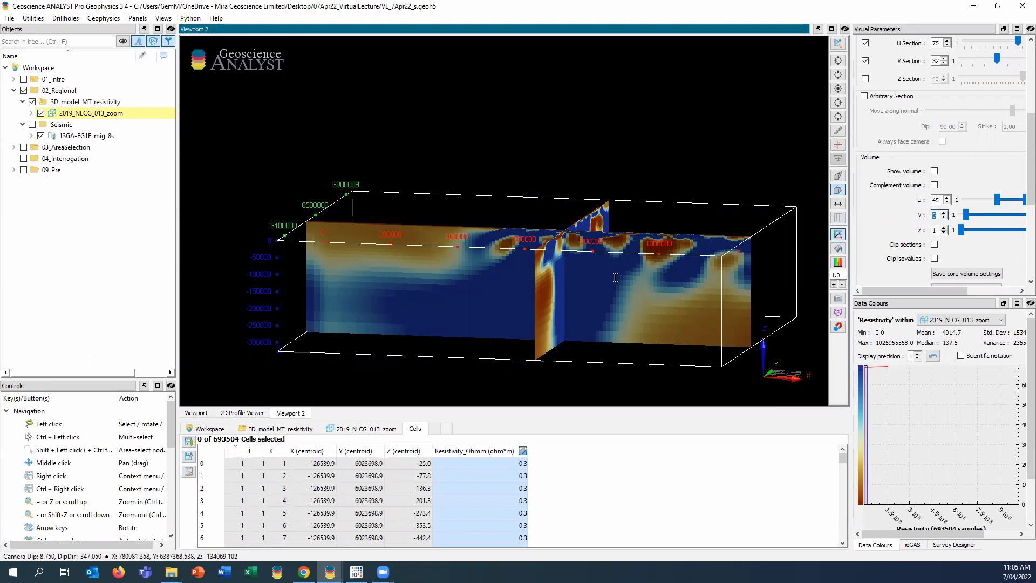
# Digitize a four-node curve along the underside of the brown anomaly, from about X 423000, Z -83000 up to X 495000, Z -27000
pyautogui.moveTo(615, 278); pyautogui.dragTo(551, 278)
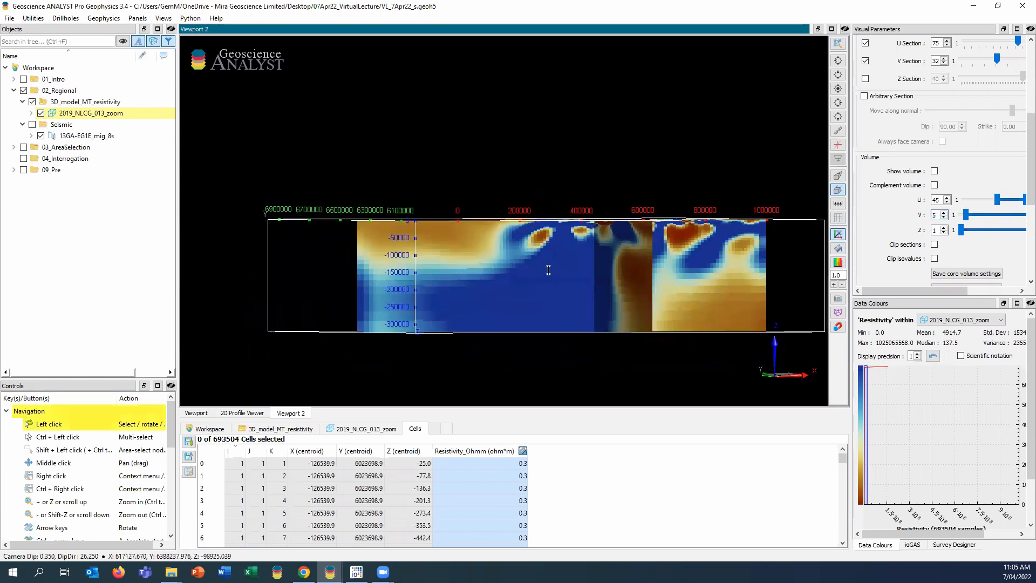
pyautogui.scroll(5, 549, 270)
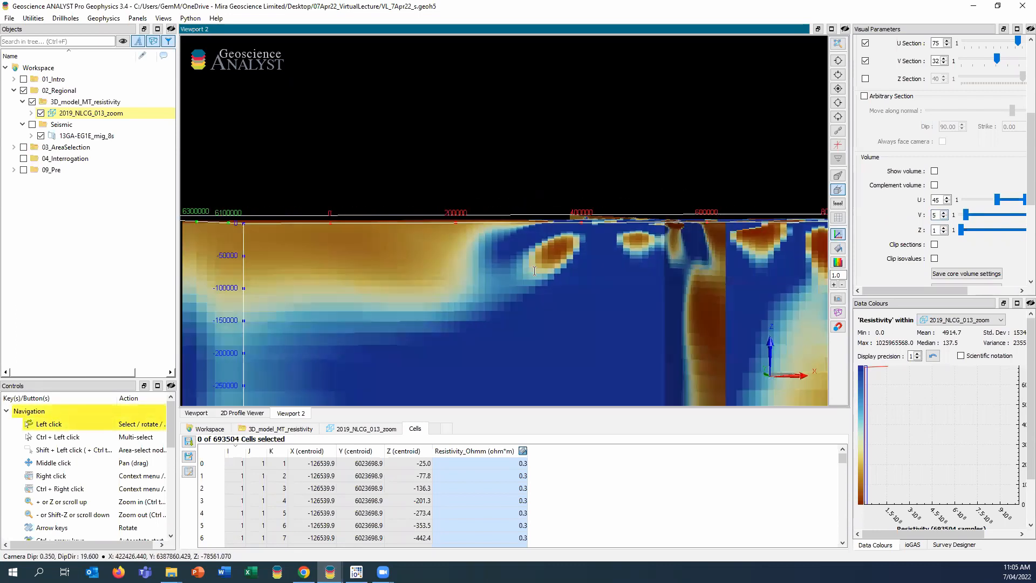
pyautogui.moveTo(535, 271); pyautogui.dragTo(518, 270)
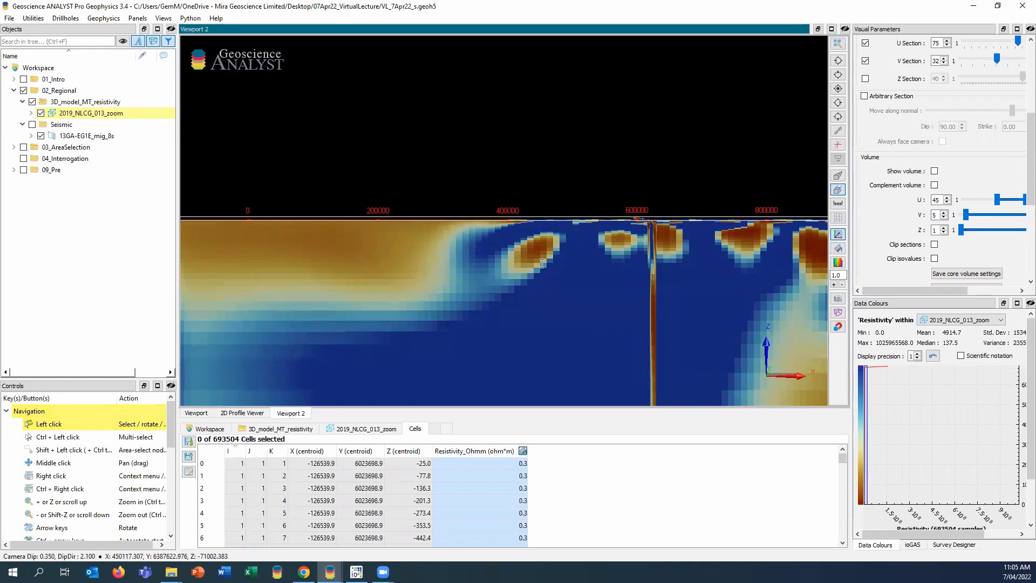
pyautogui.moveTo(542, 263); pyautogui.dragTo(565, 193, button='middle')
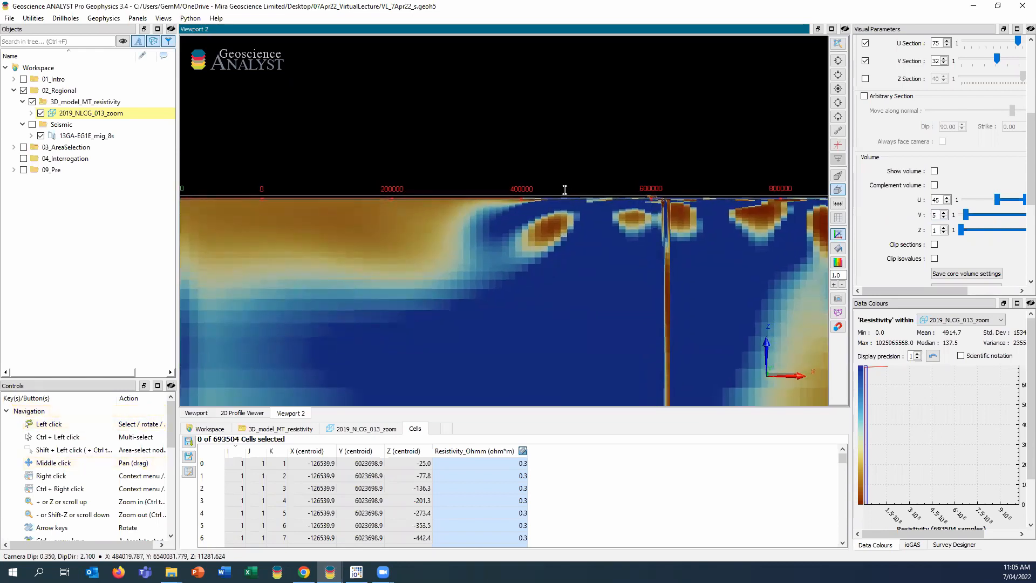
pyautogui.click(528, 251)
pyautogui.click(551, 249)
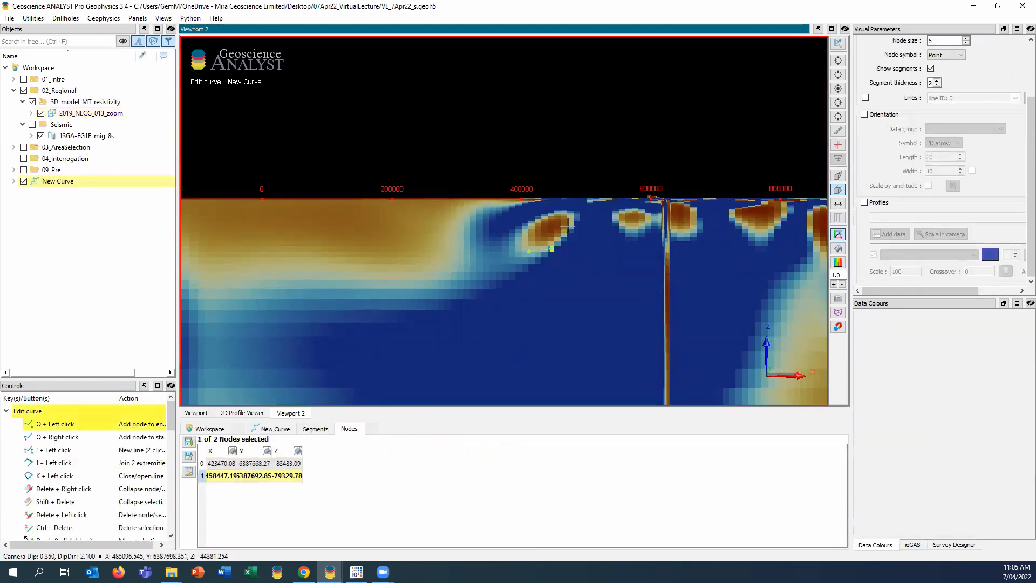
pyautogui.click(570, 226)
pyautogui.click(576, 215)
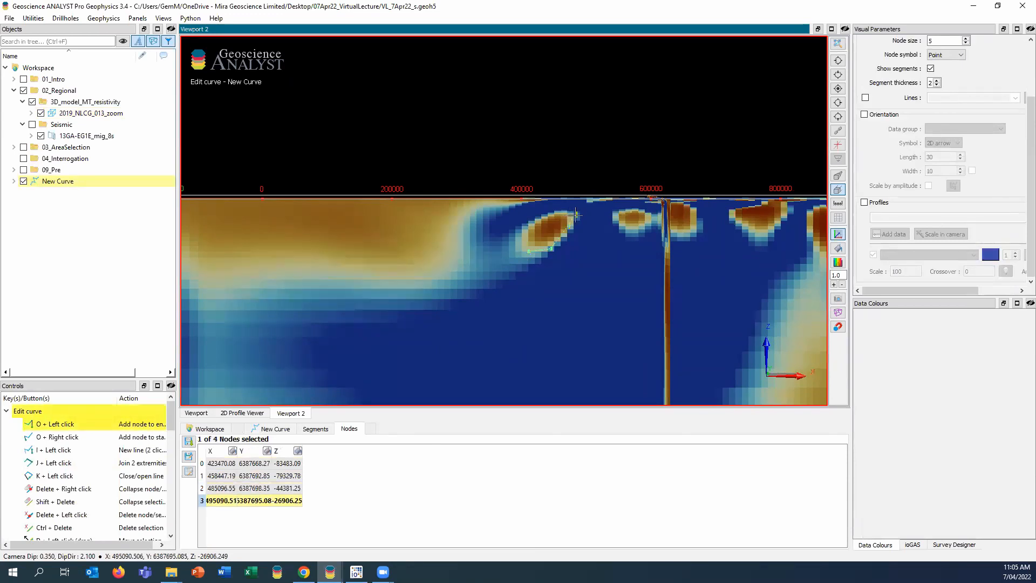
# Finish the digitized curve and name it Strat
pyautogui.press('Escape')
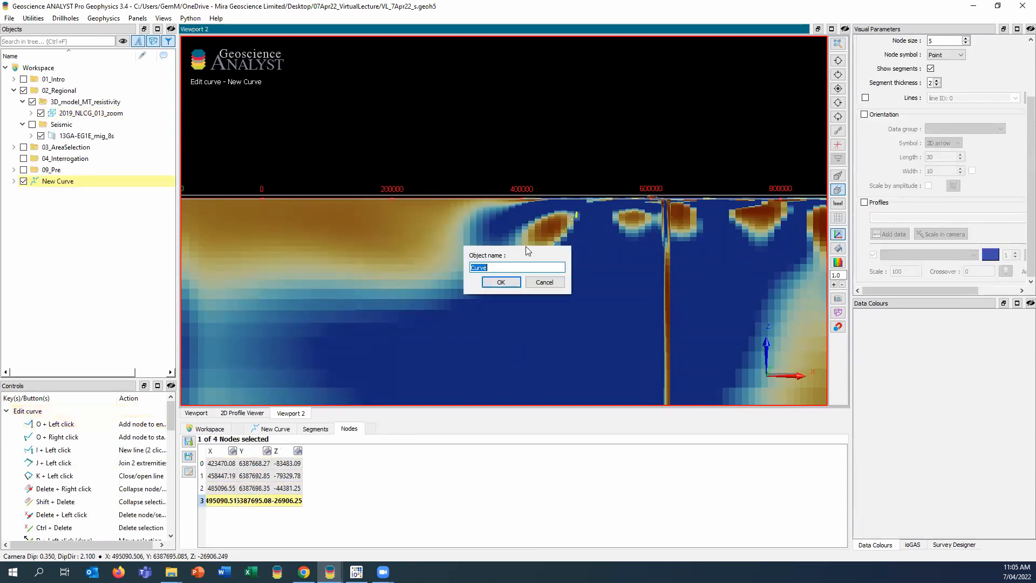
pyautogui.write('Str')
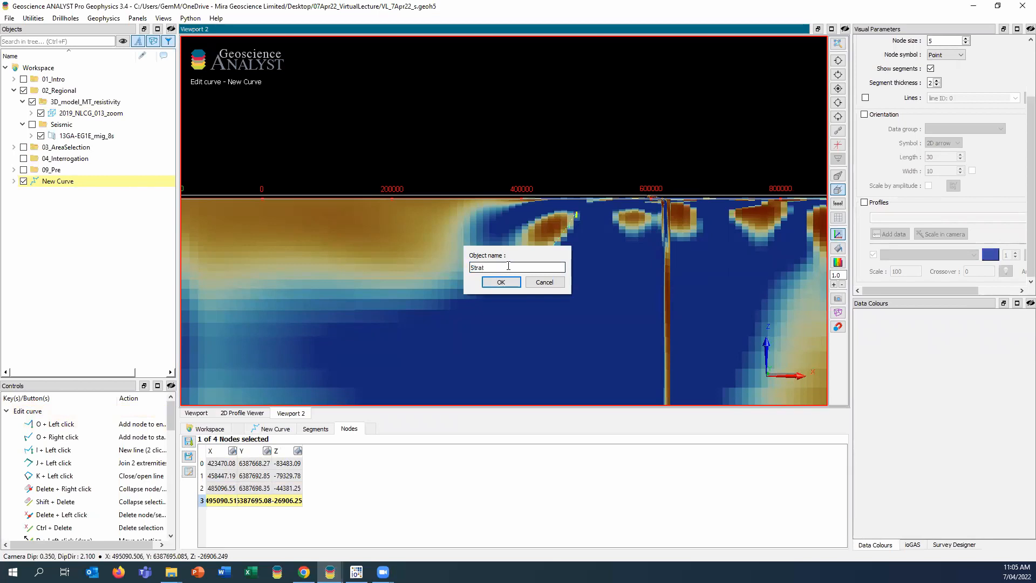
pyautogui.write('at')
pyautogui.press('Return')
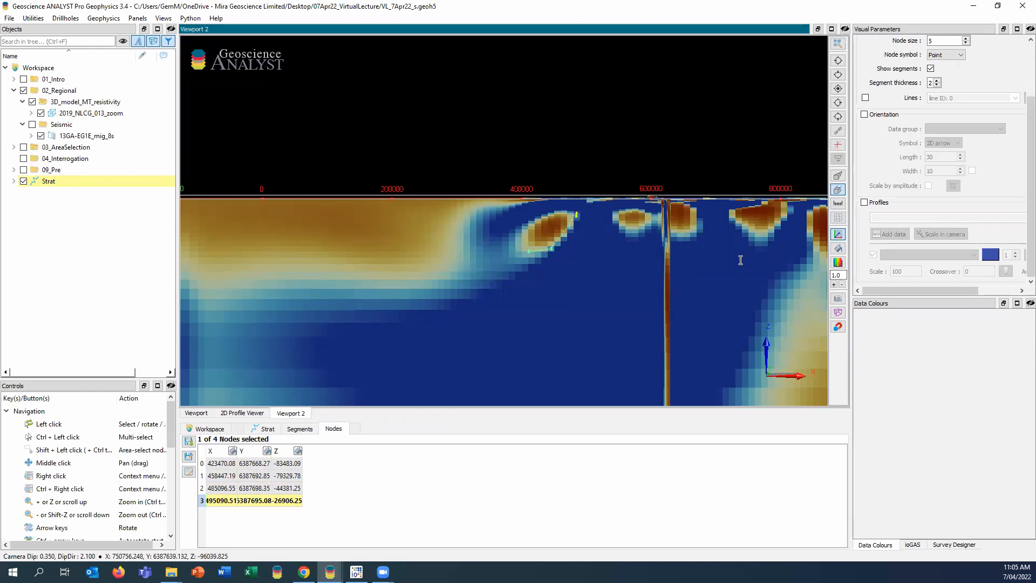
# Digitize a second four-node curve on the section, from about X 783000, Z -114000 up to X 849000, Z -14000
pyautogui.moveTo(778, 218); pyautogui.dragTo(595, 210, button='middle')
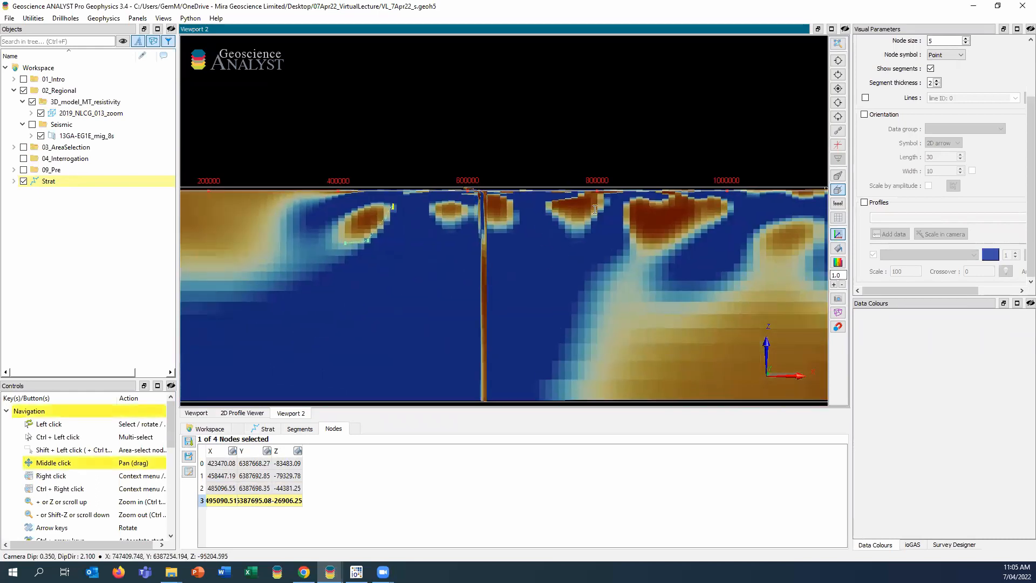
pyautogui.click(578, 262)
pyautogui.click(594, 245)
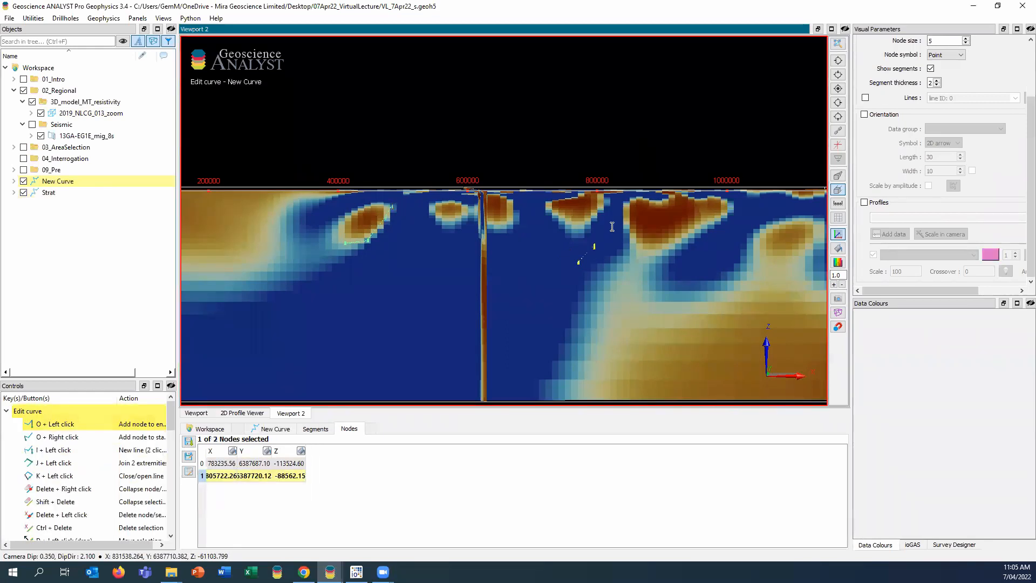
pyautogui.click(613, 225)
pyautogui.click(621, 199)
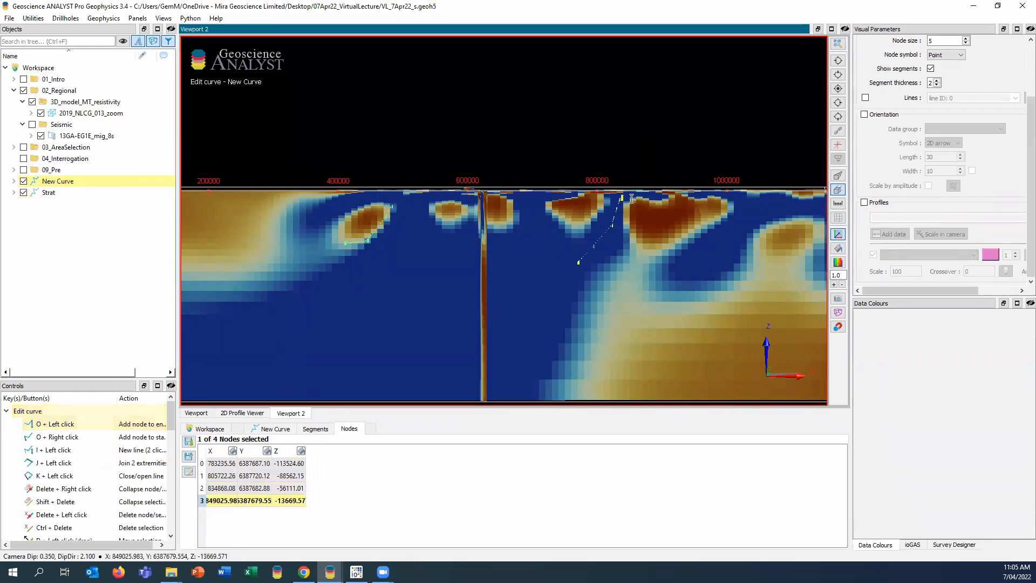
# Finish the second digitized curve and name it Fault_resi
pyautogui.press('Escape')
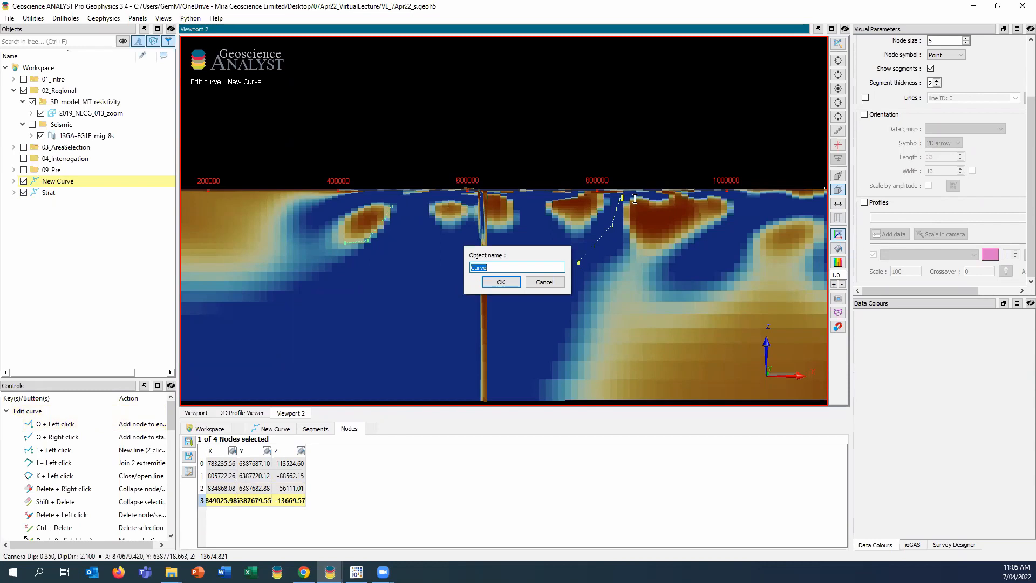
pyautogui.write('Fault_resi')
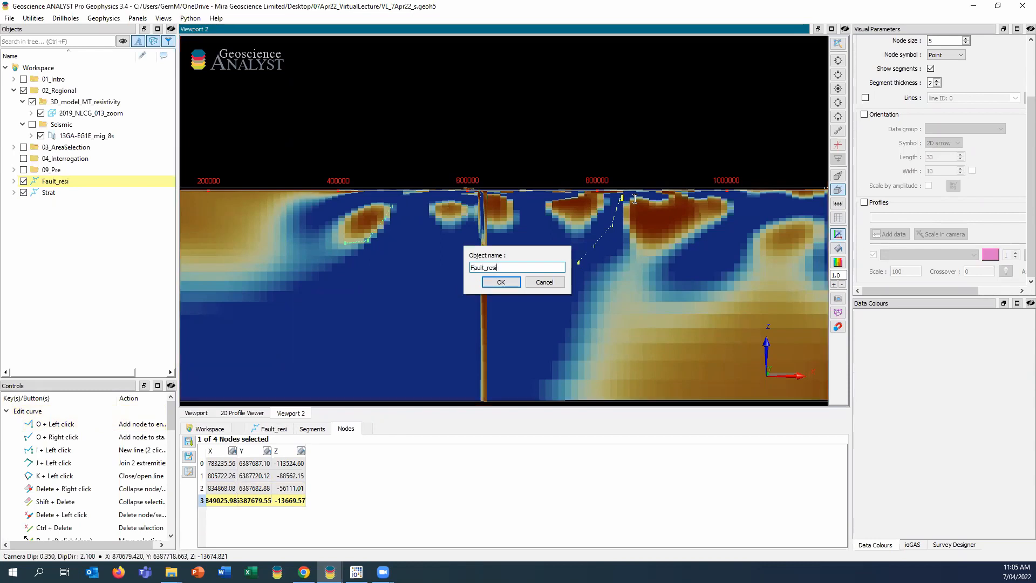
pyautogui.press('Return')
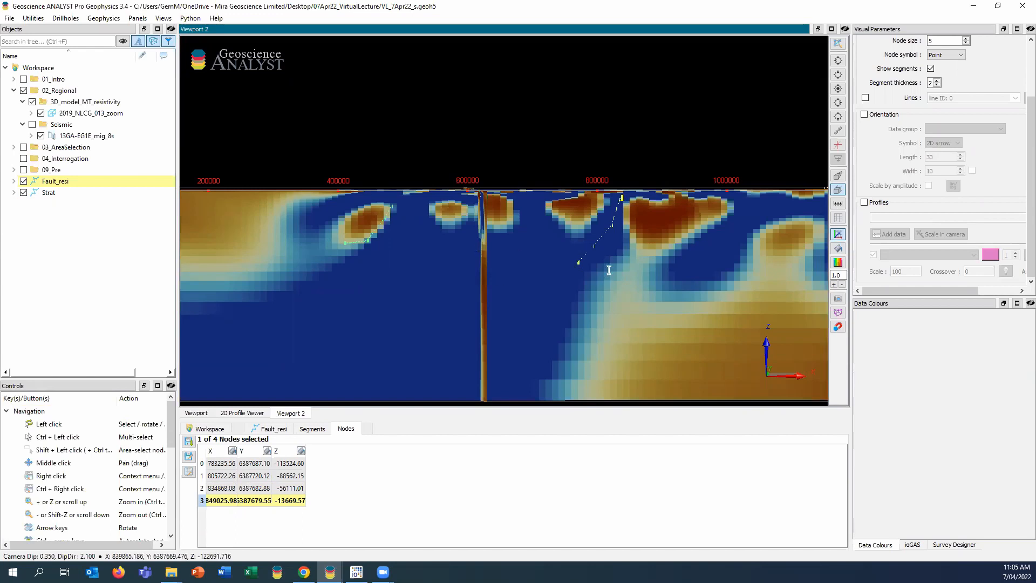
# Move the V section of the 2019_NLCG_013_zoom block model to 56
pyautogui.moveTo(630, 228); pyautogui.dragTo(618, 254)
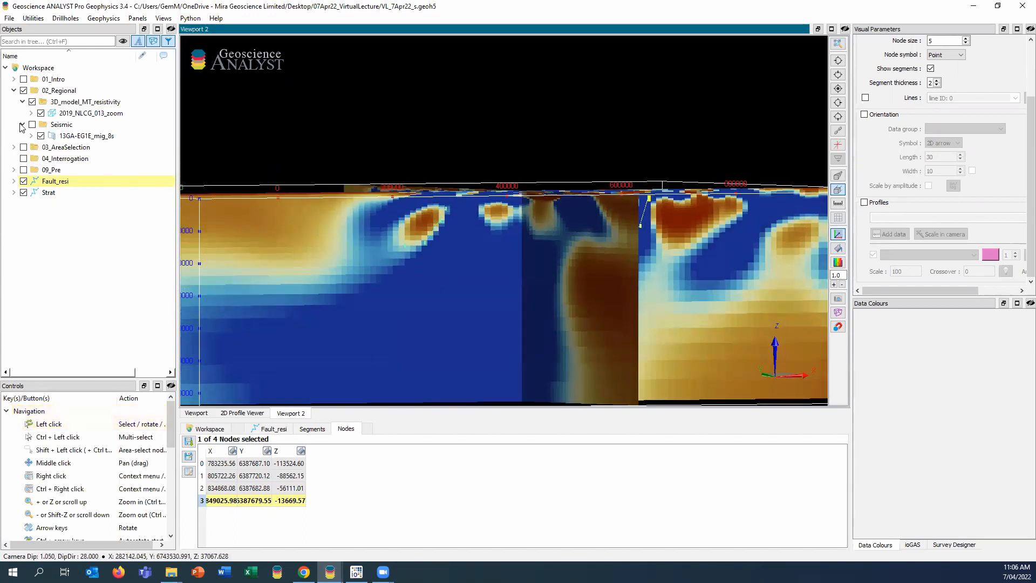
pyautogui.click(84, 113)
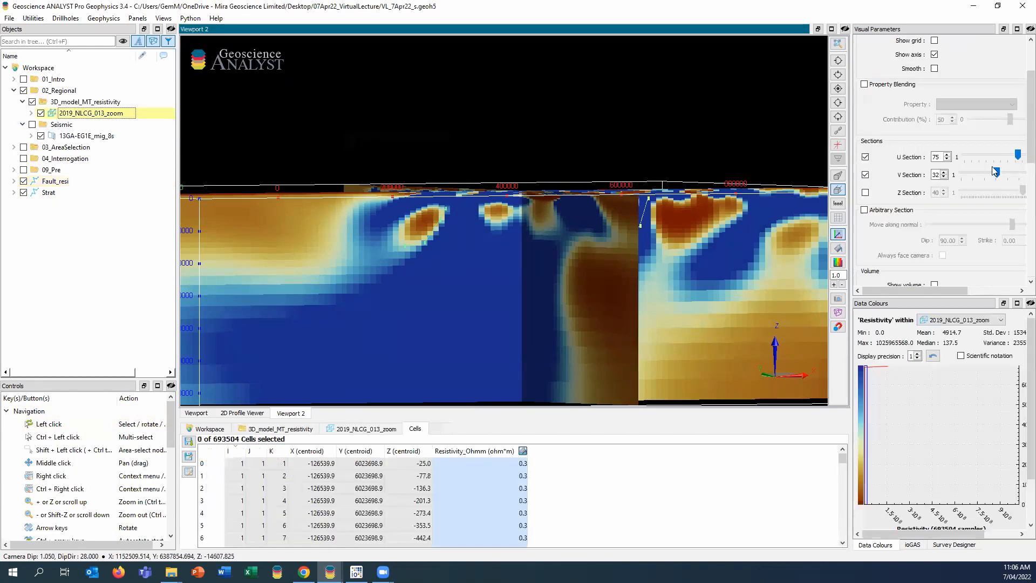
pyautogui.moveTo(997, 172); pyautogui.dragTo(1004, 175)
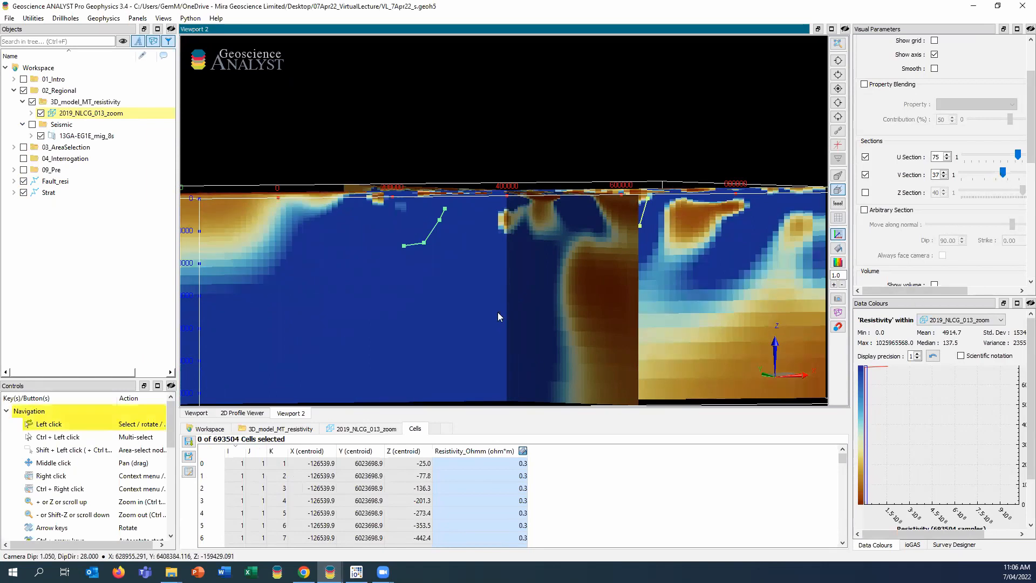
pyautogui.moveTo(498, 312); pyautogui.dragTo(432, 273)
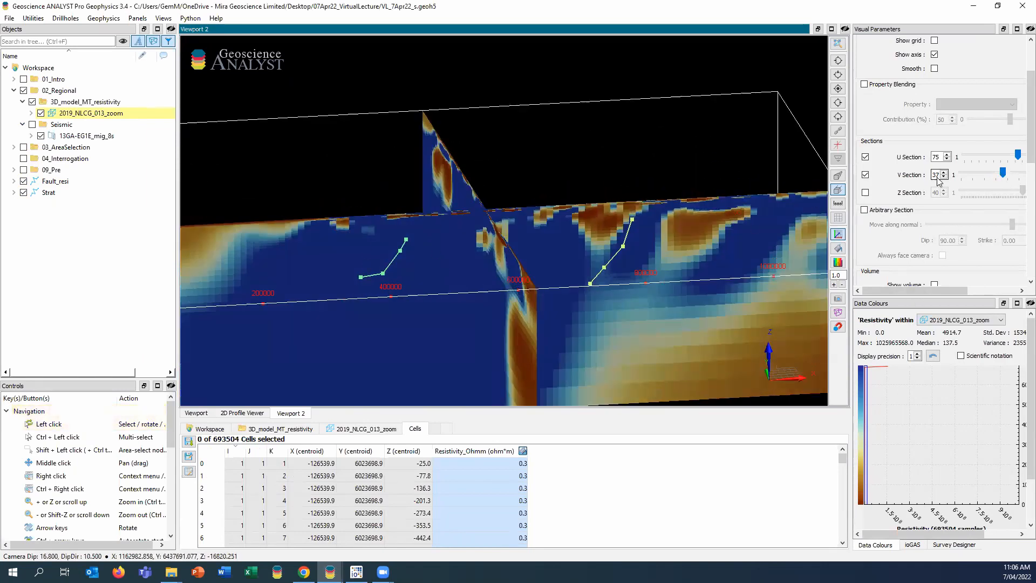
pyautogui.moveTo(1007, 176); pyautogui.dragTo(1022, 180)
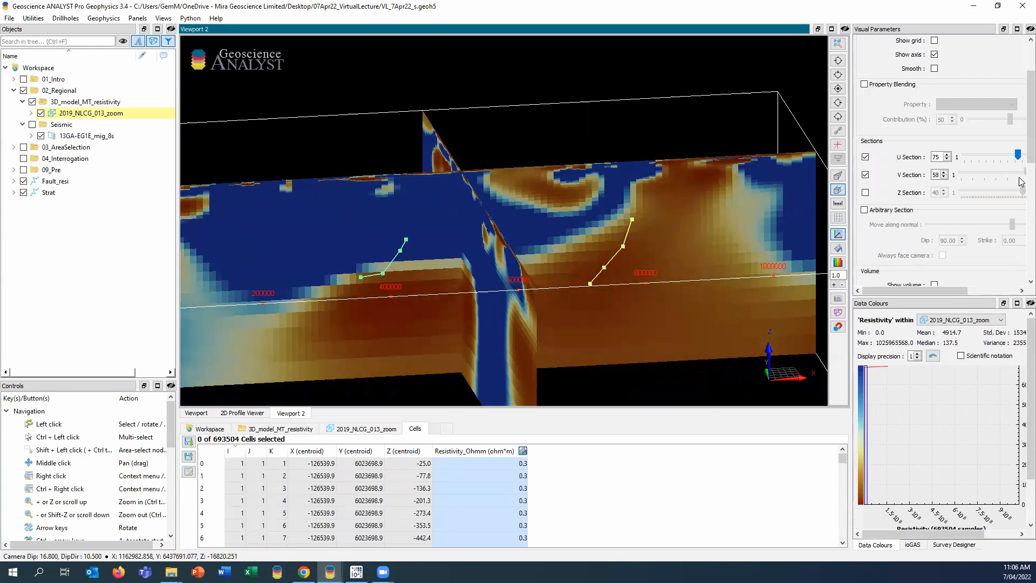
pyautogui.moveTo(1020, 181); pyautogui.dragTo(1023, 181)
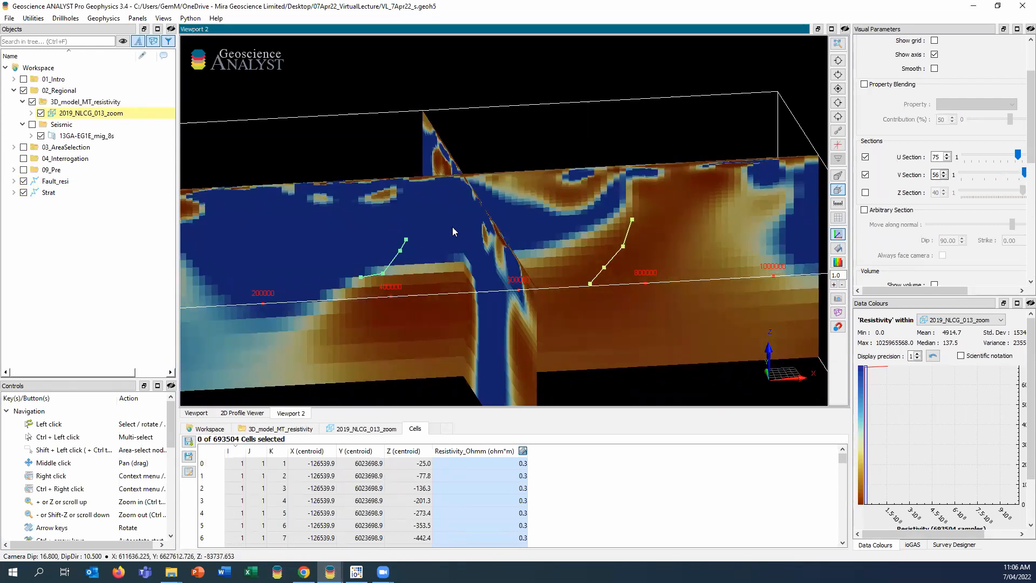
# Digitize a five-node curve along the underside of the small brown anomaly, from about X 477000, Z -37000 to X 533000, Z -13000
pyautogui.moveTo(448, 217); pyautogui.dragTo(699, 229, button='middle')
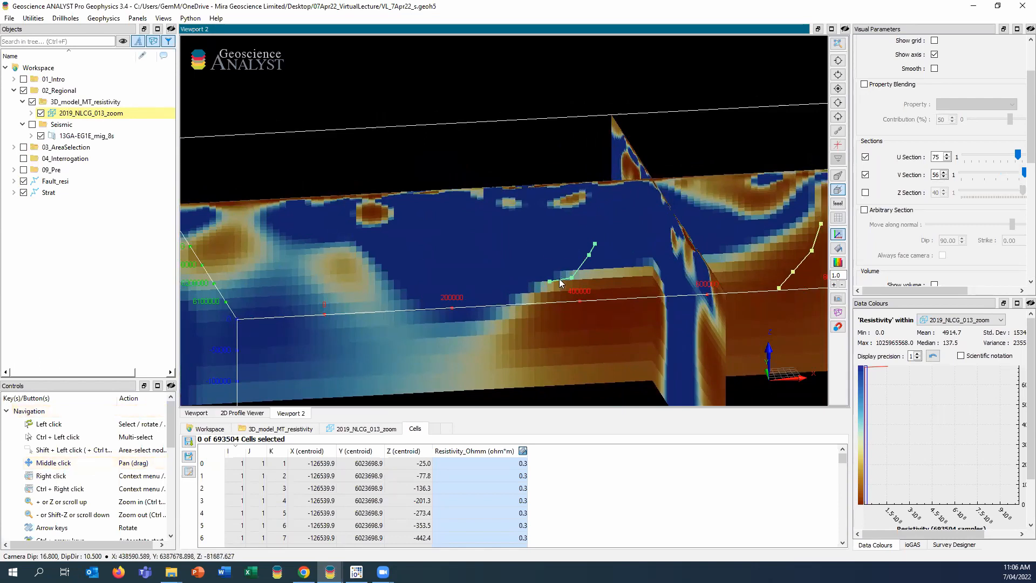
pyautogui.moveTo(559, 279); pyautogui.dragTo(644, 214)
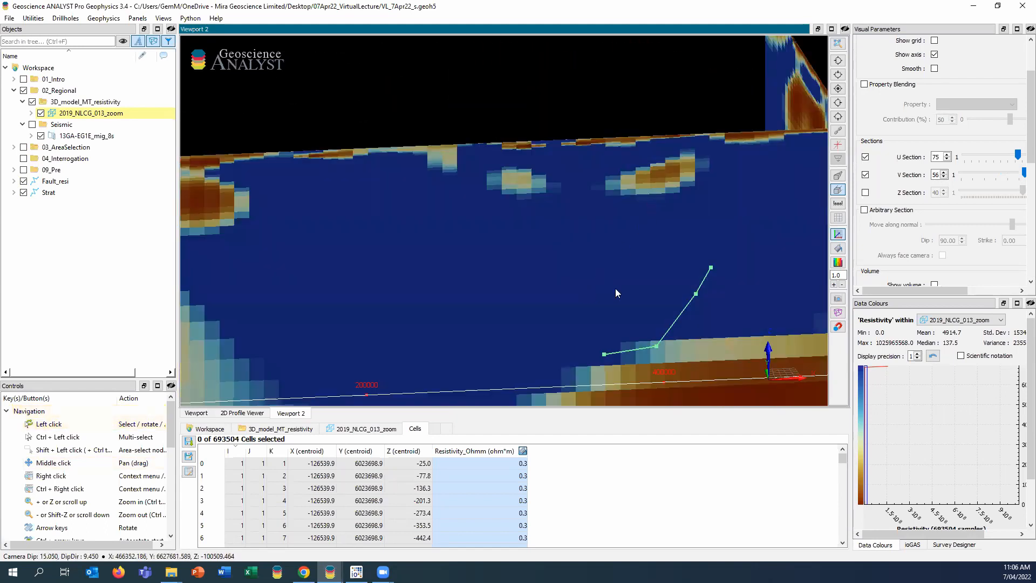
pyautogui.click(624, 191)
pyautogui.click(649, 193)
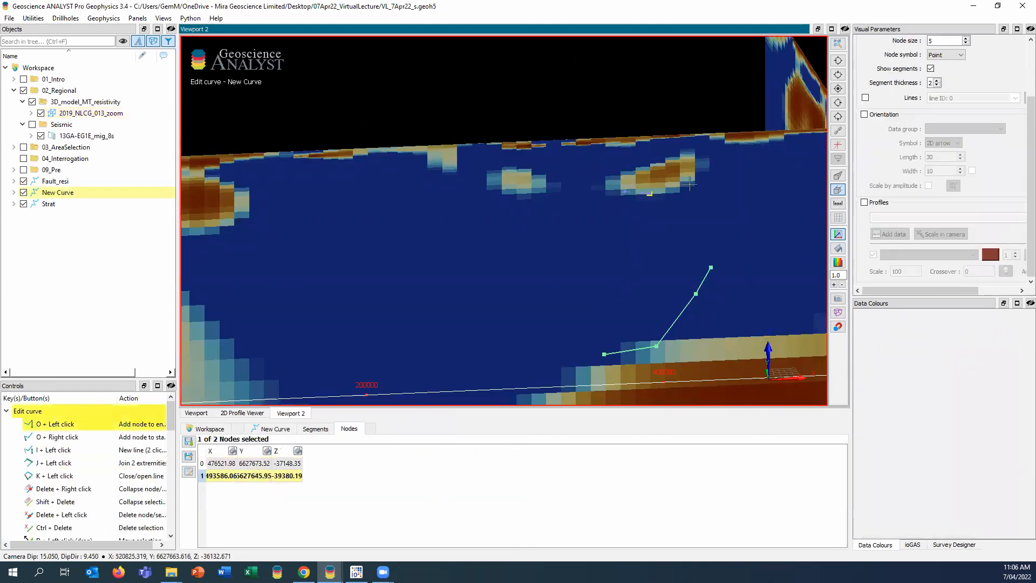
pyautogui.click(691, 182)
pyautogui.click(701, 165)
pyautogui.click(709, 152)
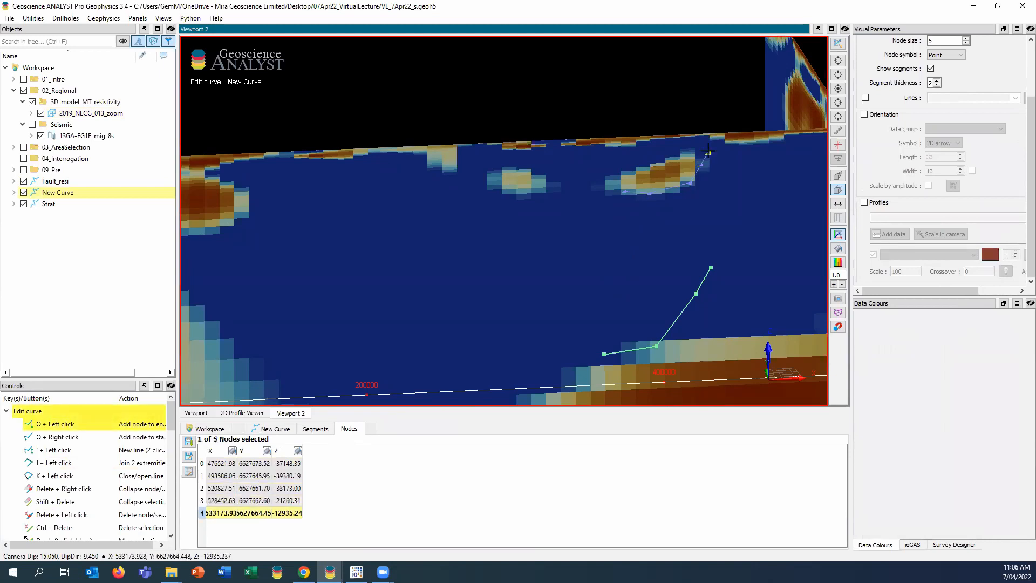
# Finish the five-node curve and name it cond_strat
pyautogui.press('Escape')
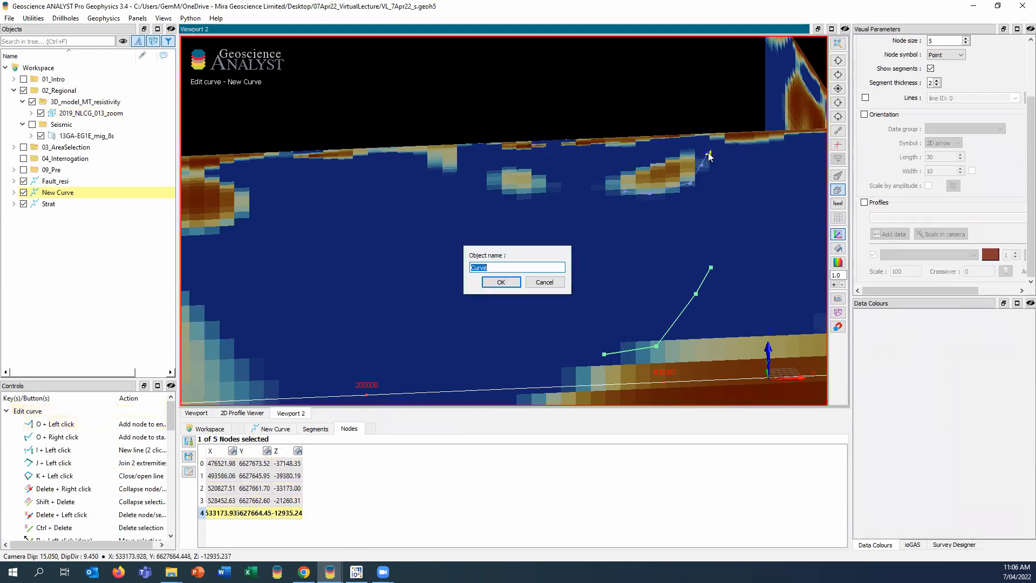
pyautogui.write('s')
pyautogui.write('ond_strat')
pyautogui.press('Return')
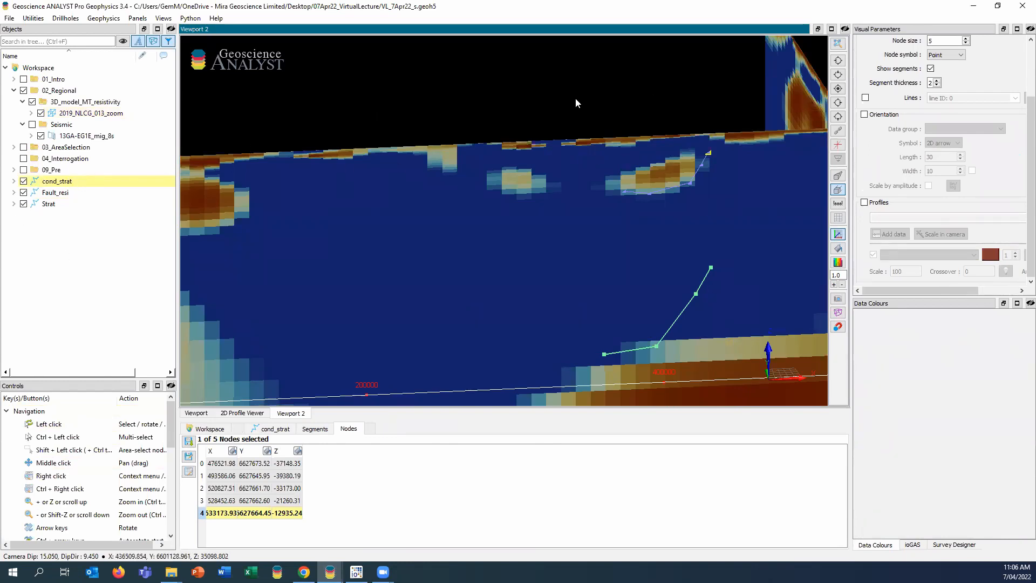
# Hide the digitized curves cond_strat, Fault_resi and Strat
pyautogui.scroll(-5, 610, 156)
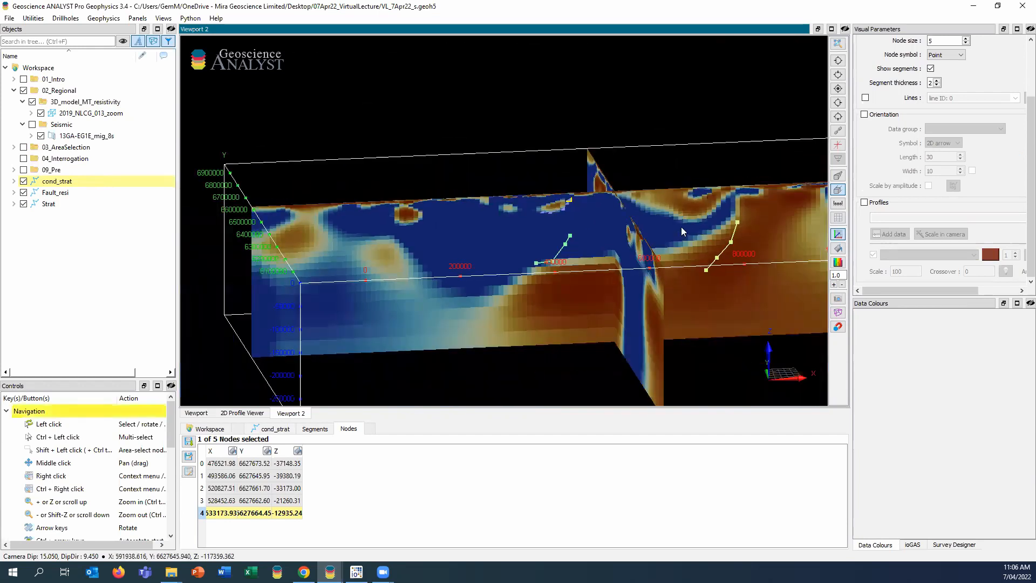
pyautogui.moveTo(691, 225); pyautogui.dragTo(757, 208)
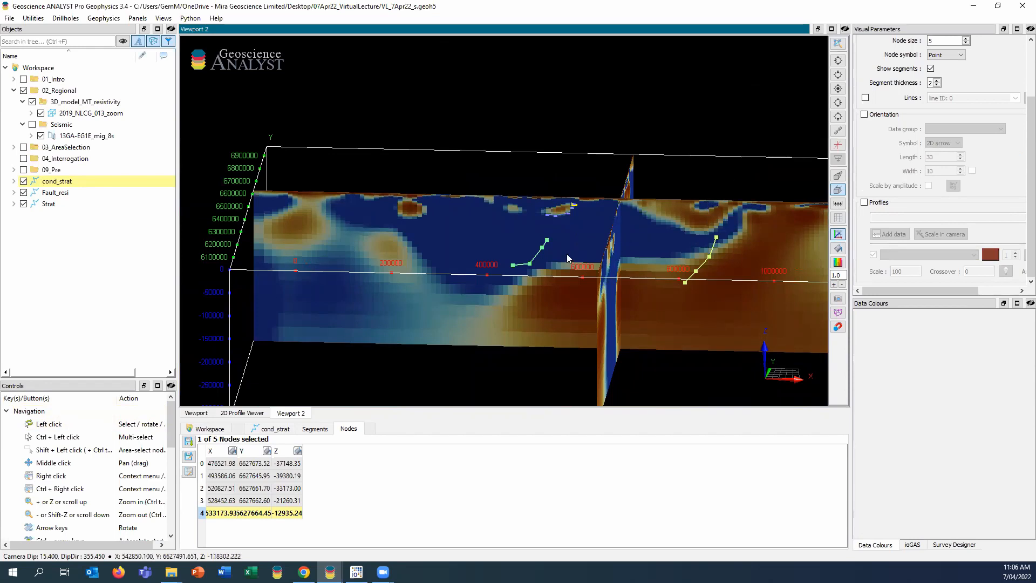
pyautogui.moveTo(567, 256); pyautogui.dragTo(563, 239)
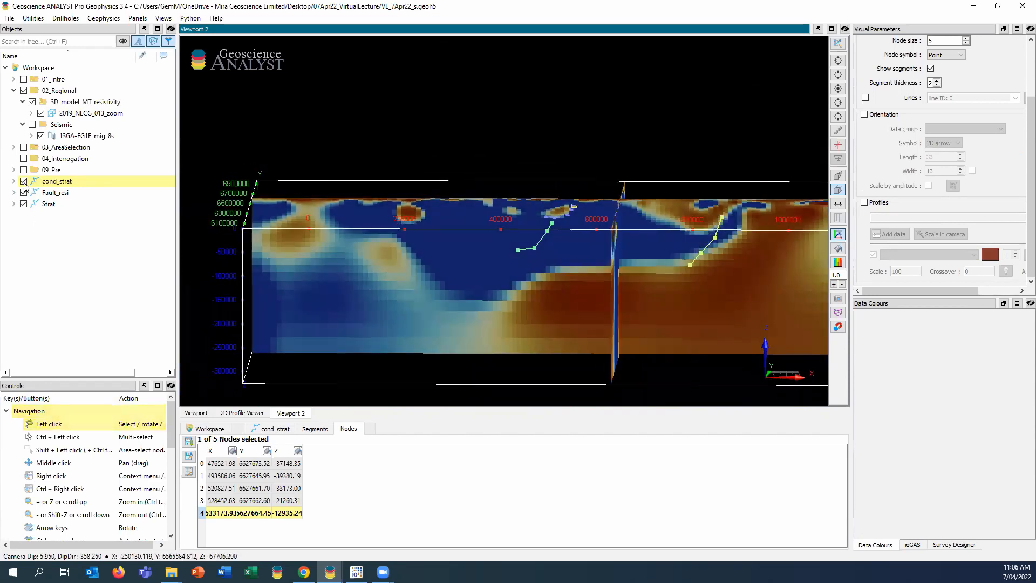
pyautogui.click(23, 182)
pyautogui.click(24, 192)
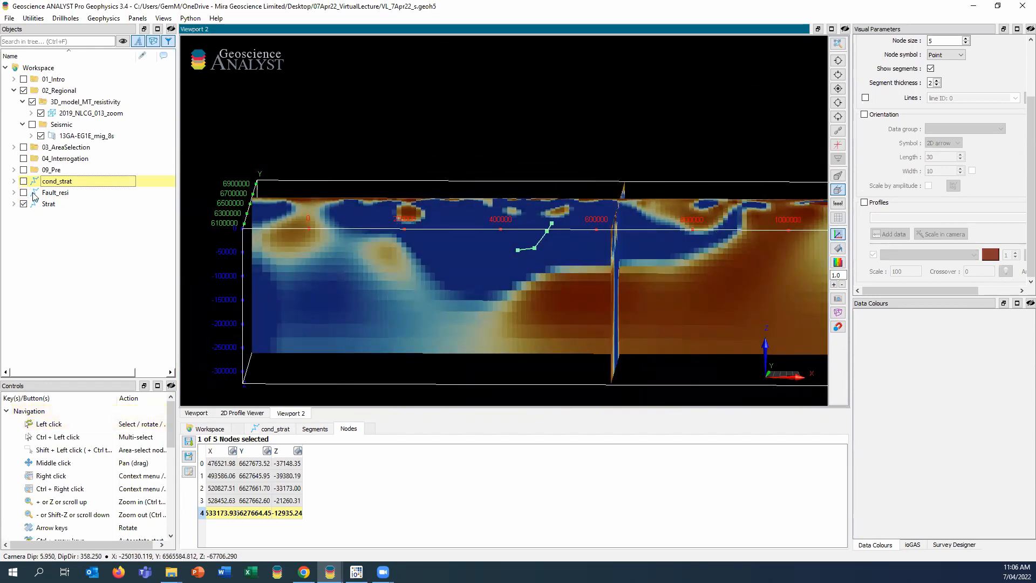
# Display the Seismic folder's section and hide the 3D_model_MT_resistivity folder
pyautogui.click(32, 125)
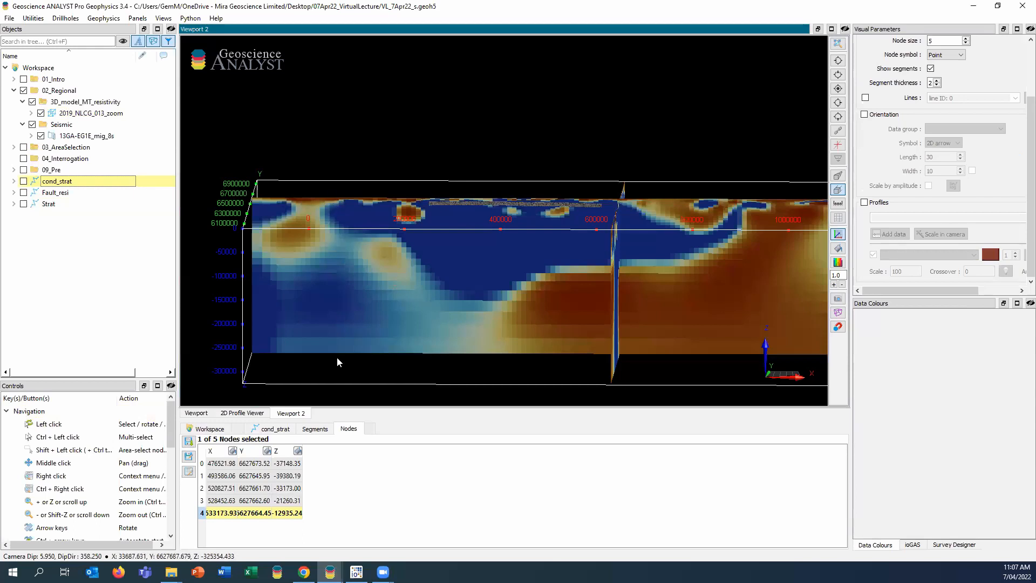
pyautogui.click(542, 310)
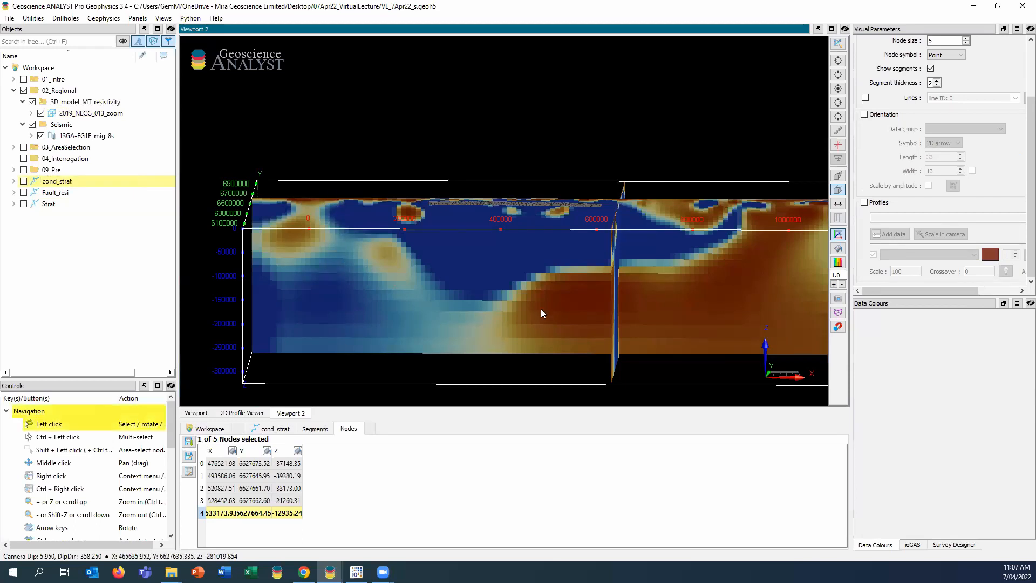
pyautogui.moveTo(541, 308); pyautogui.dragTo(468, 186)
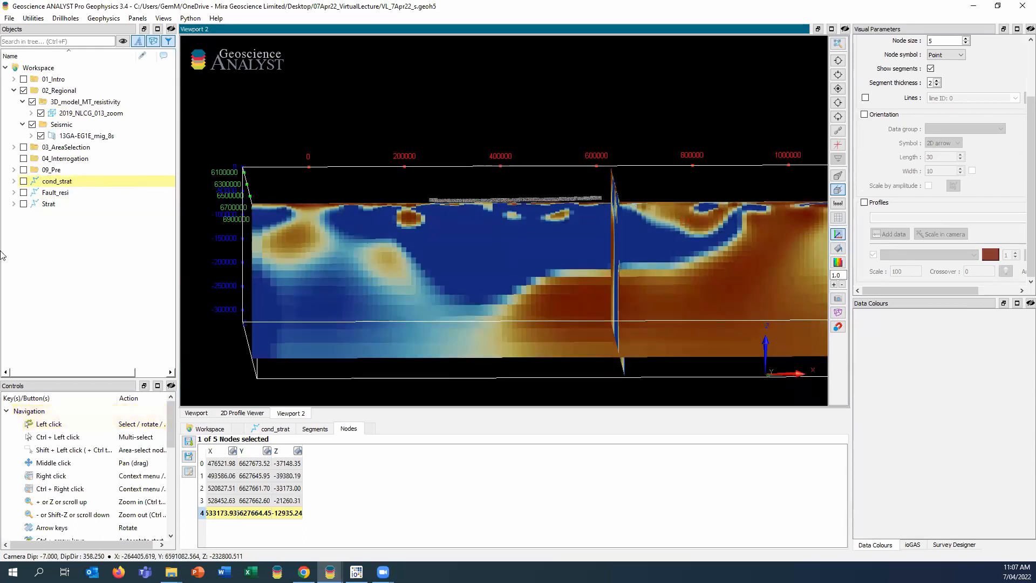
pyautogui.click(32, 102)
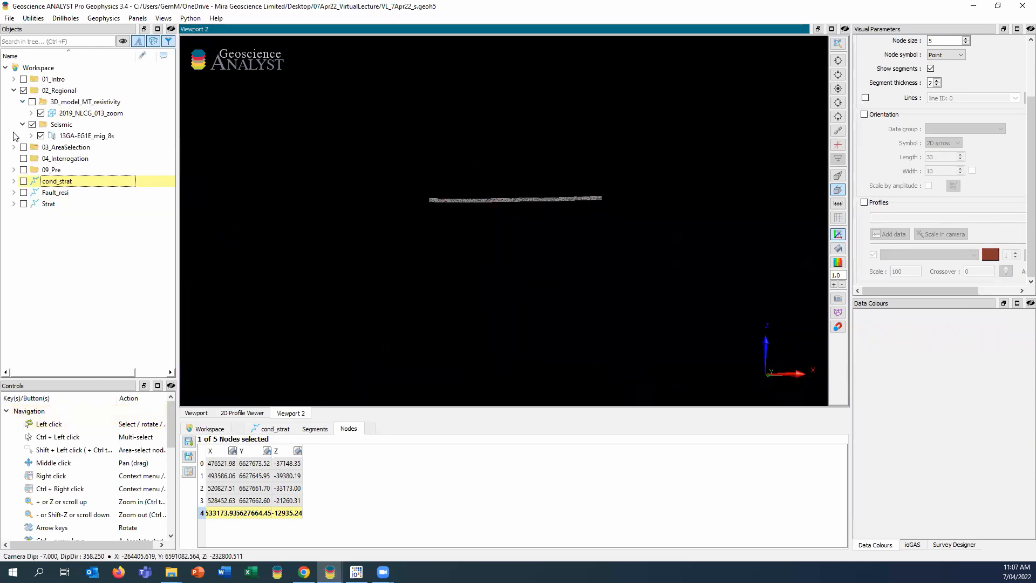
# Set the vertical exaggeration of the seismic section view to 3
pyautogui.scroll(2, 545, 236)
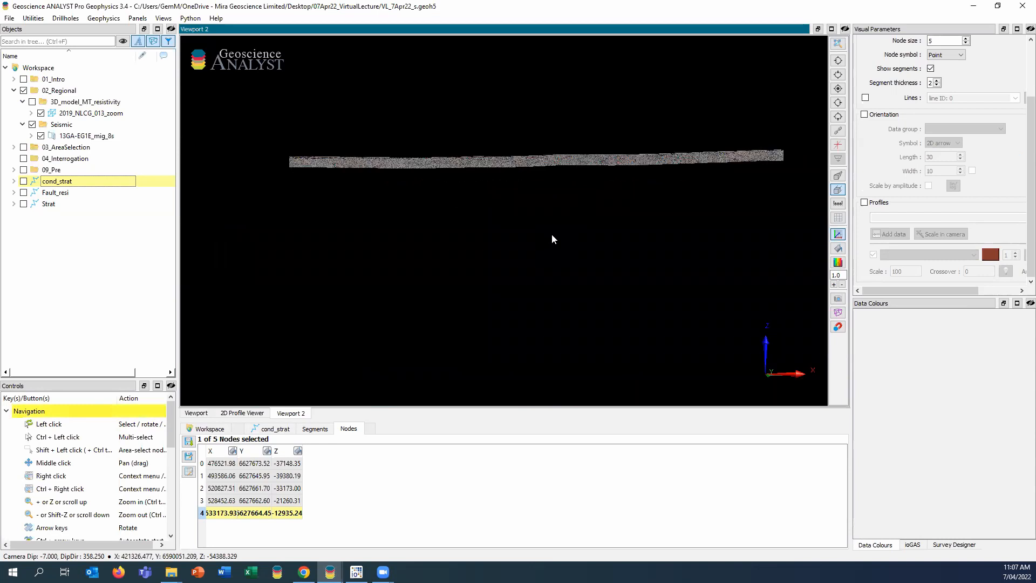
pyautogui.moveTo(513, 241); pyautogui.dragTo(525, 249, button='middle')
pyautogui.scroll(3, 526, 248)
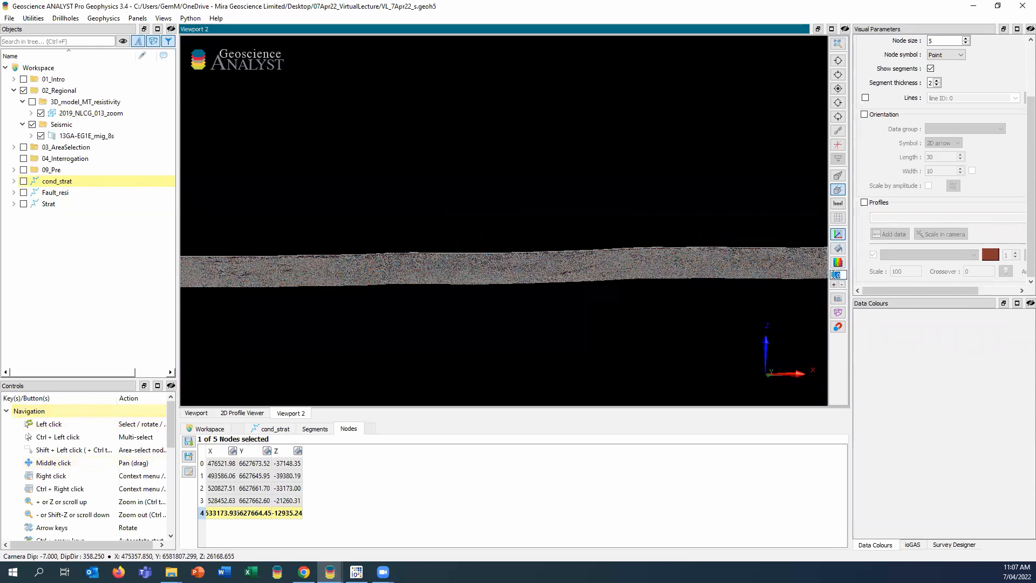
pyautogui.write('3')
pyautogui.press('Return')
# Examine the reflectors along the 13GA-EG1E_mig_8s seismic section up close and from several angles, through to its eastern end
pyautogui.moveTo(543, 370); pyautogui.dragTo(543, 263, button='middle')
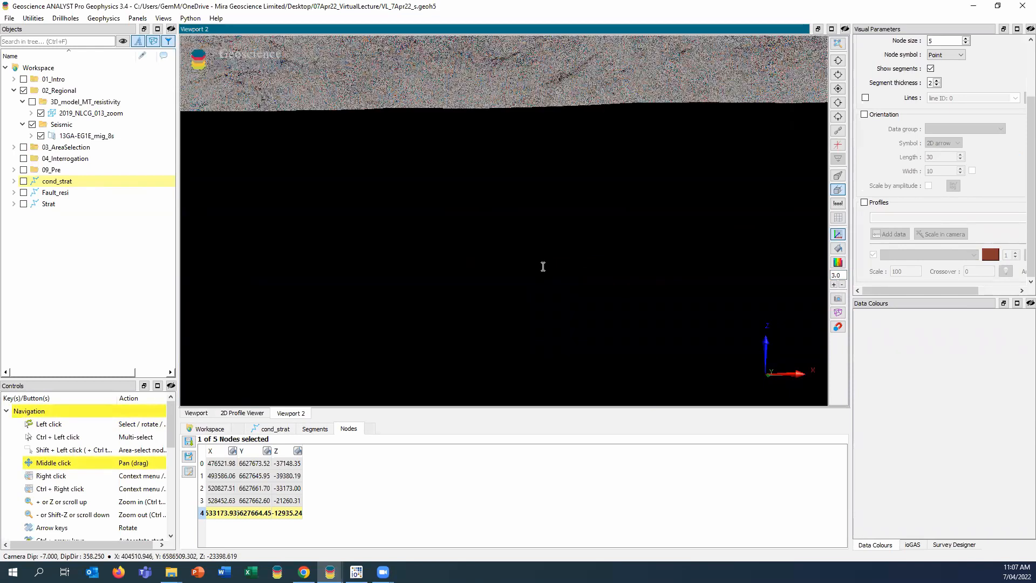
pyautogui.moveTo(537, 156); pyautogui.dragTo(383, 190, button='middle')
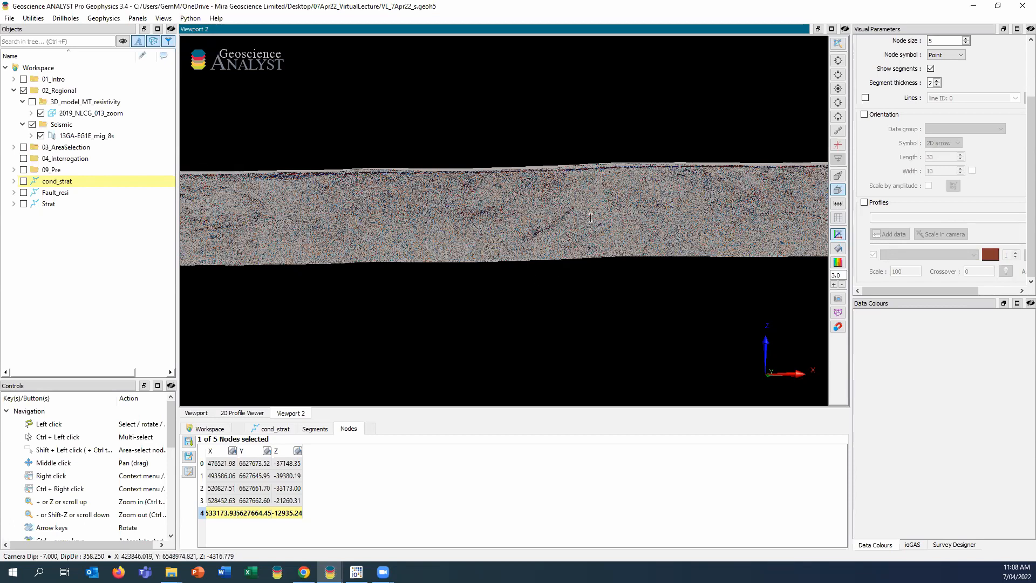
pyautogui.moveTo(460, 222); pyautogui.dragTo(459, 223, button='middle')
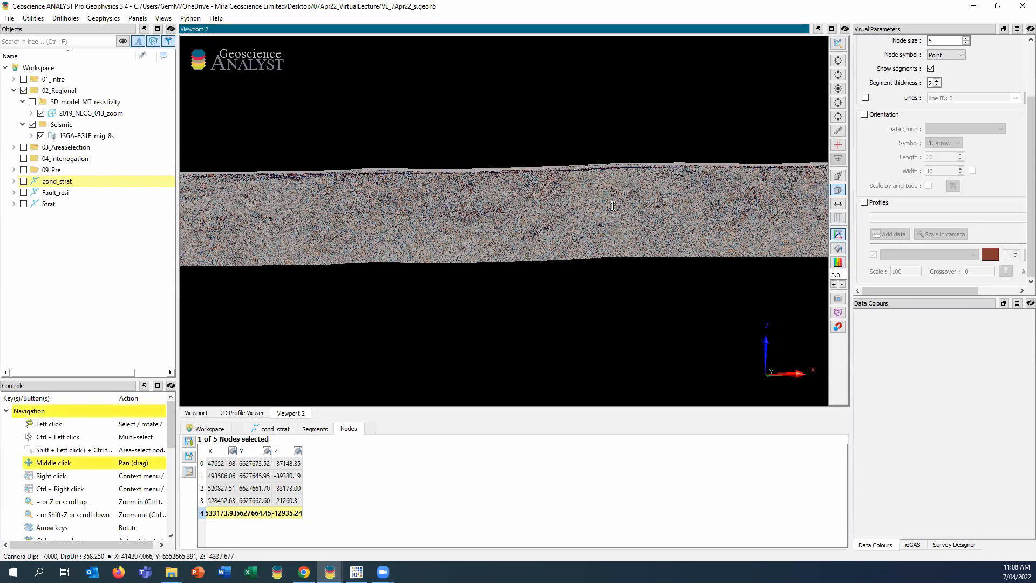
pyautogui.moveTo(614, 206); pyautogui.dragTo(666, 215, button='middle')
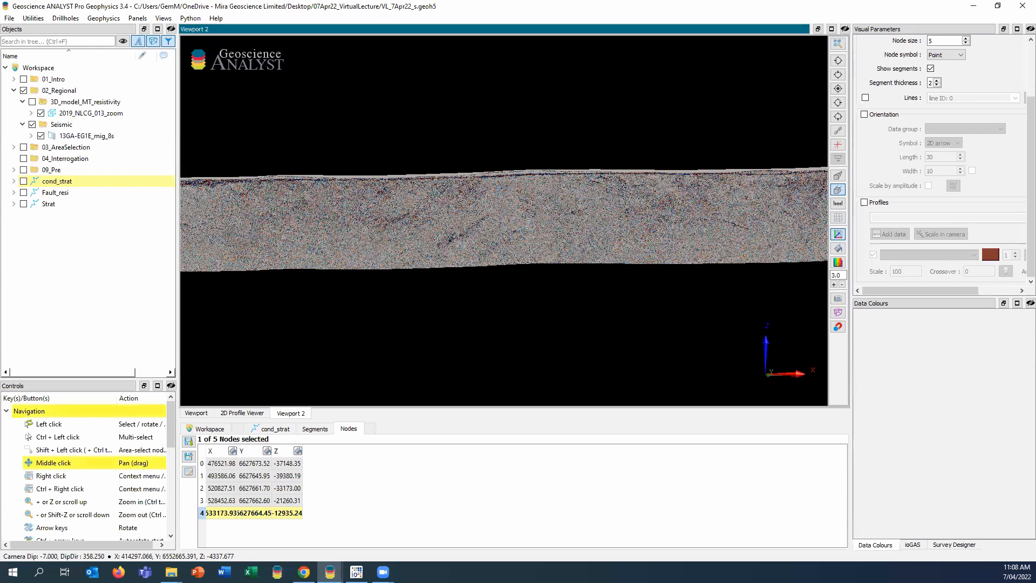
pyautogui.moveTo(528, 224); pyautogui.dragTo(548, 297, button='middle')
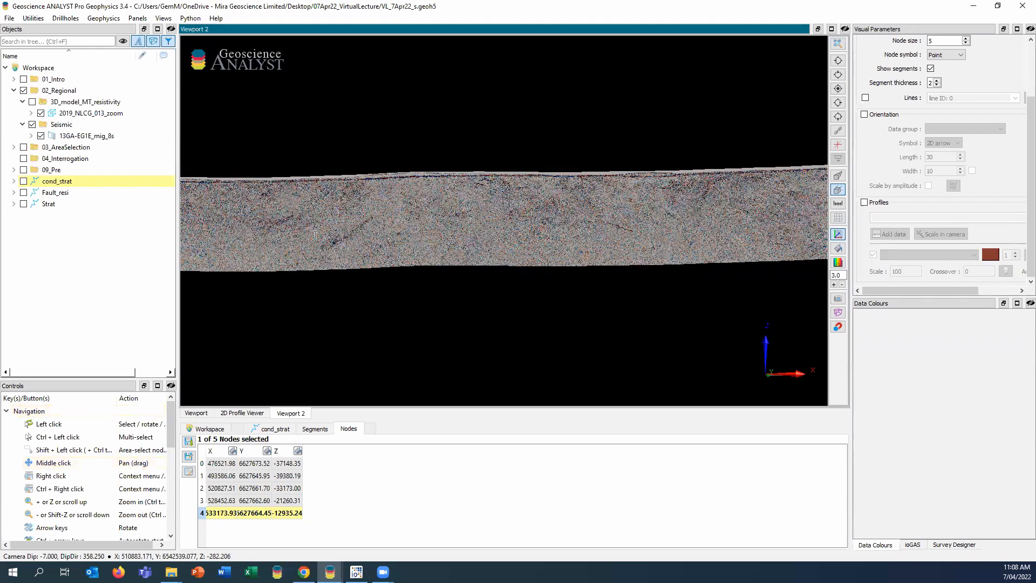
pyautogui.moveTo(315, 235); pyautogui.dragTo(648, 271)
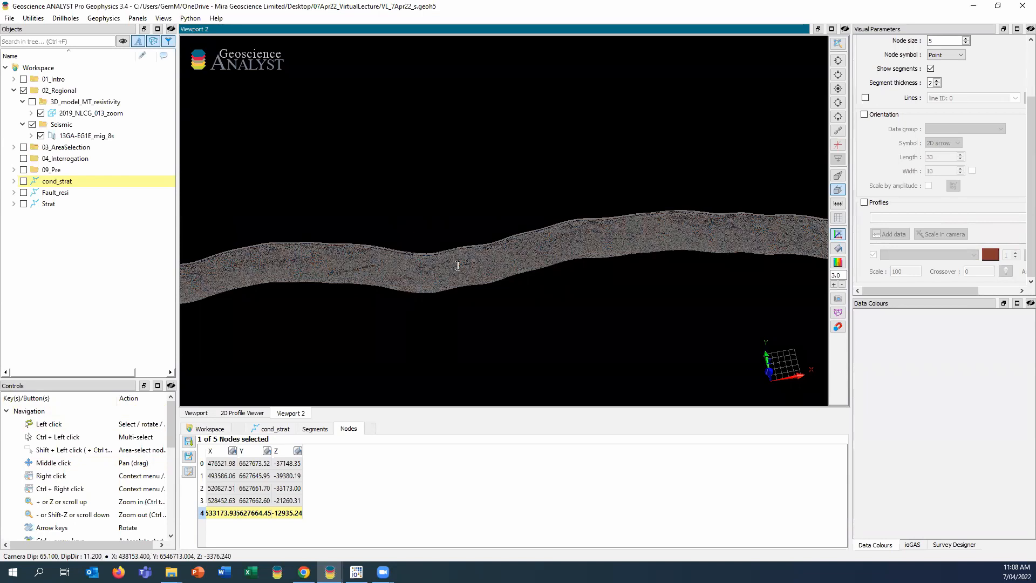
pyautogui.moveTo(455, 237); pyautogui.dragTo(466, 187)
pyautogui.moveTo(699, 211); pyautogui.dragTo(649, 214)
pyautogui.moveTo(562, 222); pyautogui.dragTo(444, 292)
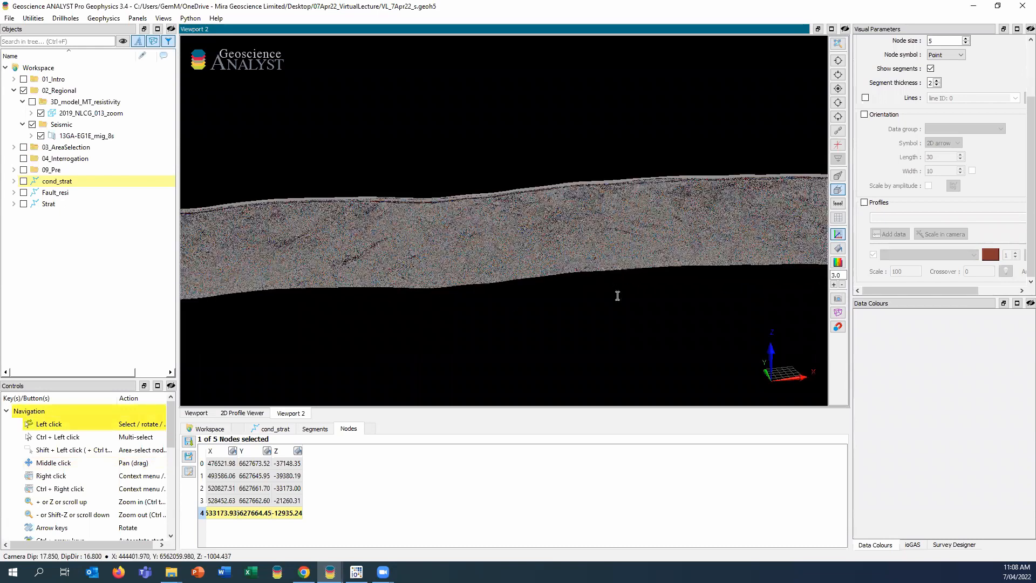
pyautogui.moveTo(617, 296); pyautogui.dragTo(699, 326, button='middle')
pyautogui.moveTo(413, 226); pyautogui.dragTo(467, 266, button='middle')
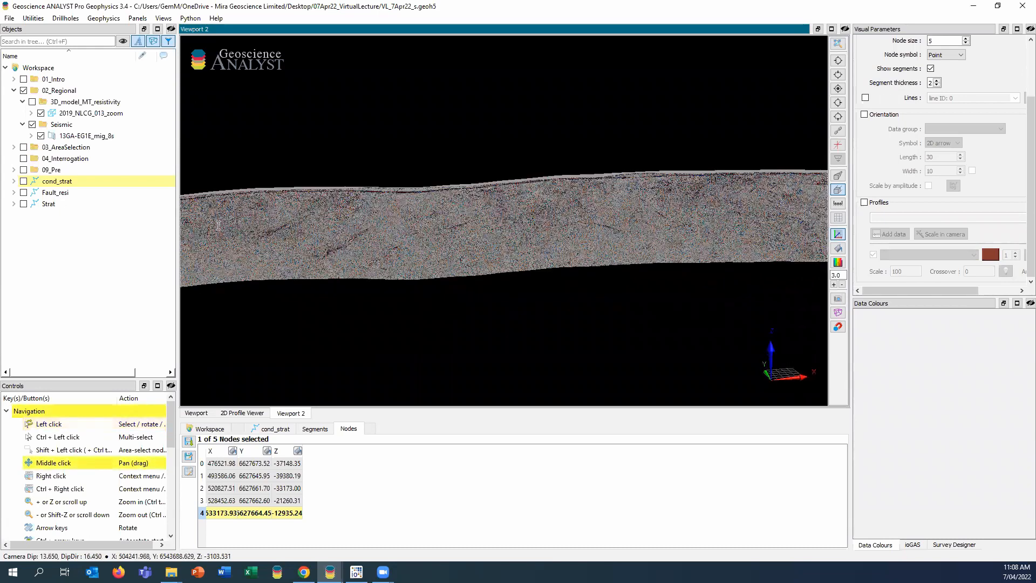
pyautogui.moveTo(218, 226); pyautogui.dragTo(300, 241, button='middle')
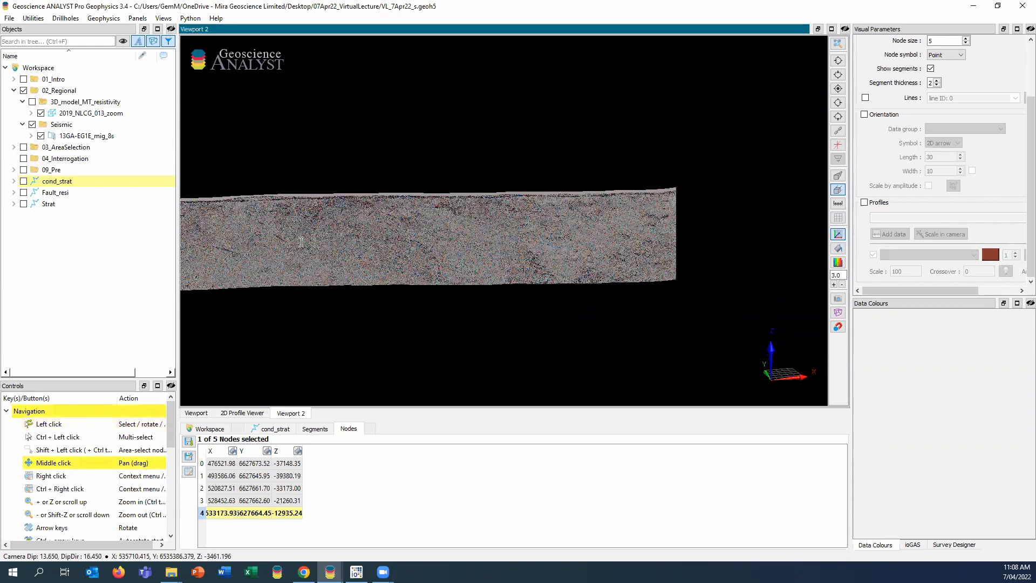
pyautogui.scroll(2, 301, 241)
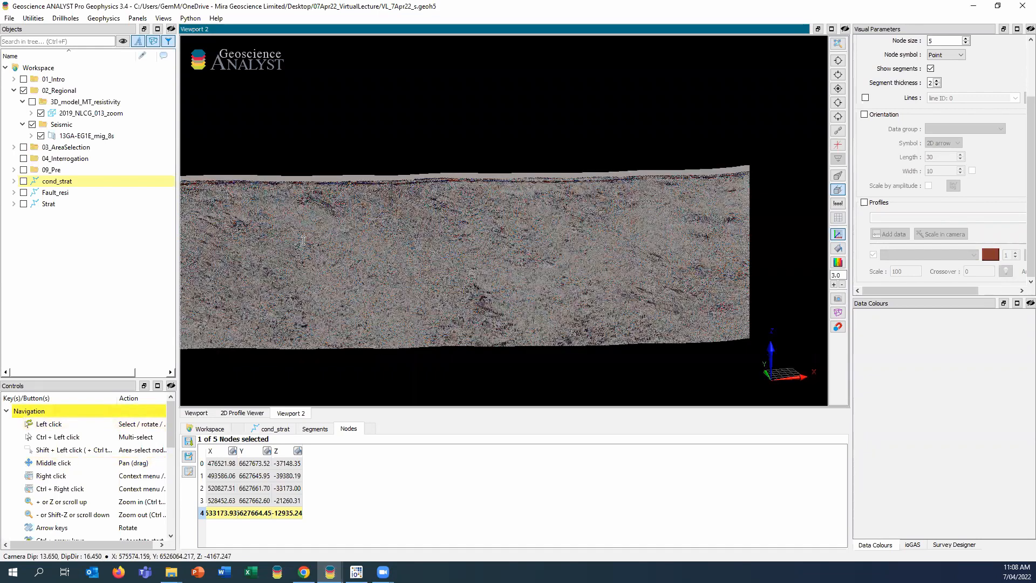
# Examine the reflectors in the eastern and central parts of the 13GA-EG1E_mig_8s seismic section, working westward
pyautogui.scroll(2, 372, 193)
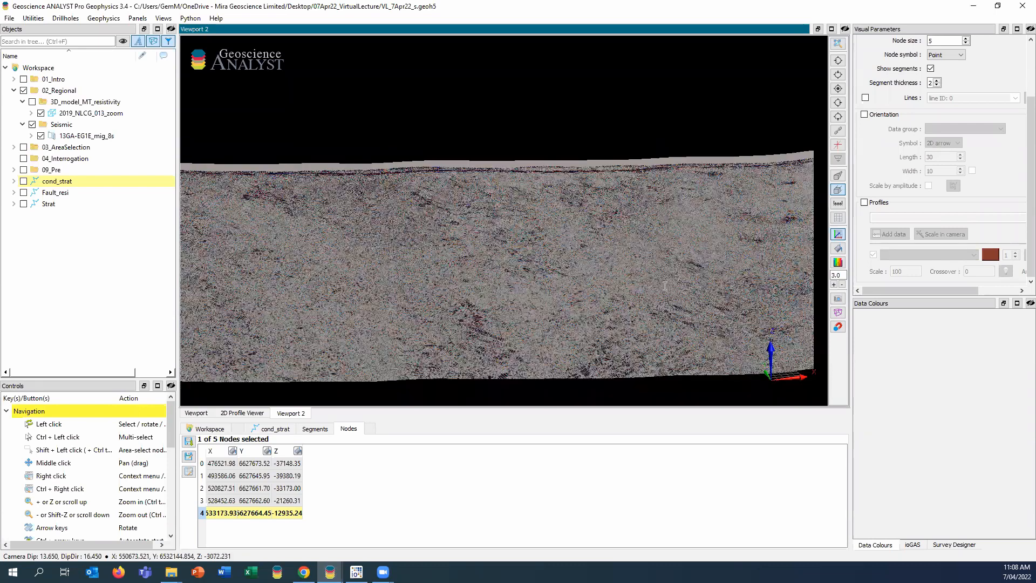
pyautogui.scroll(-1, 480, 253)
pyautogui.moveTo(474, 244); pyautogui.dragTo(451, 250, button='middle')
pyautogui.moveTo(649, 230); pyautogui.dragTo(528, 208, button='middle')
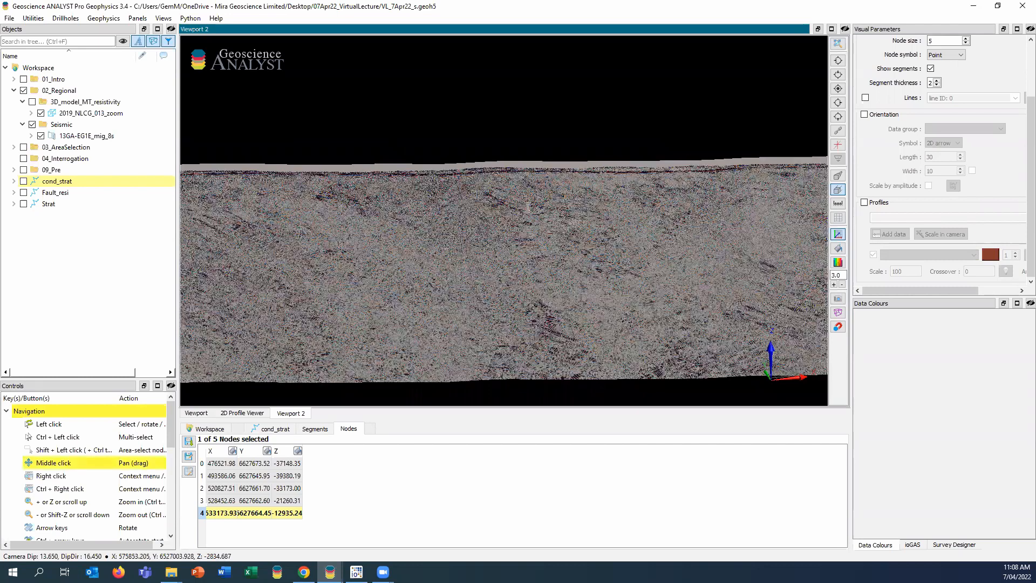
pyautogui.moveTo(474, 174); pyautogui.dragTo(340, 285, button='middle')
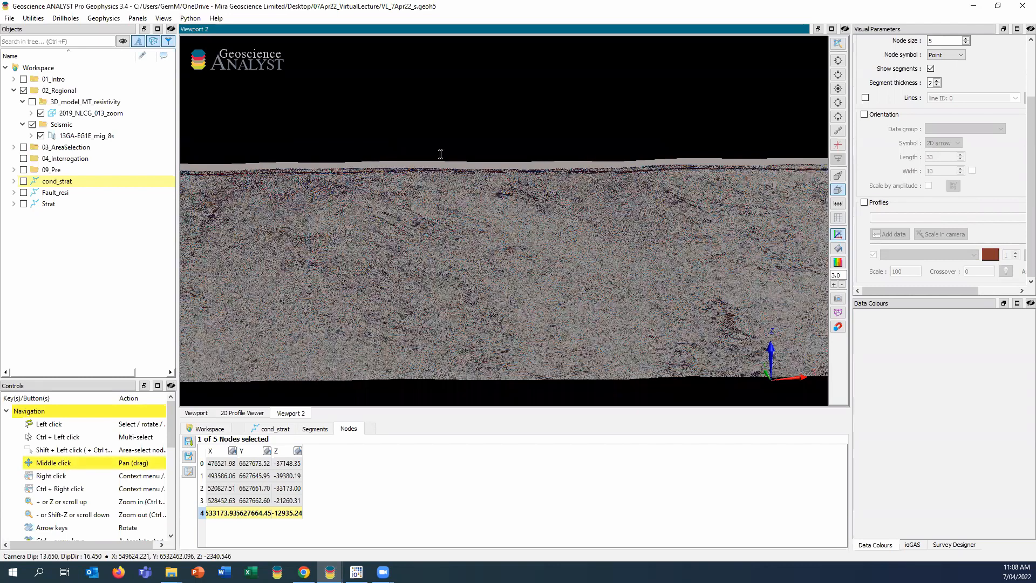
pyautogui.moveTo(355, 194); pyautogui.dragTo(521, 199, button='middle')
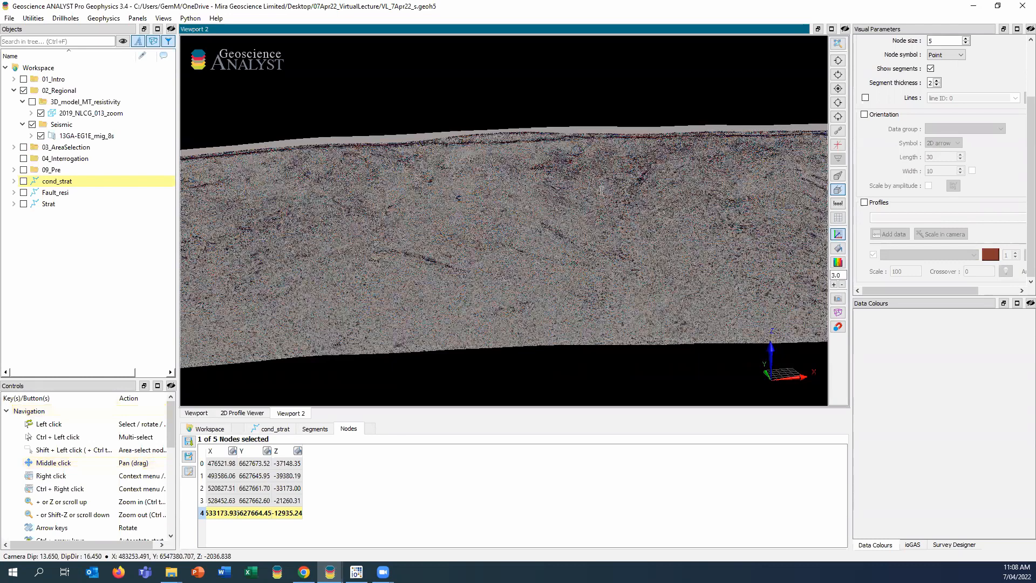
pyautogui.moveTo(478, 185); pyautogui.dragTo(601, 191, button='middle')
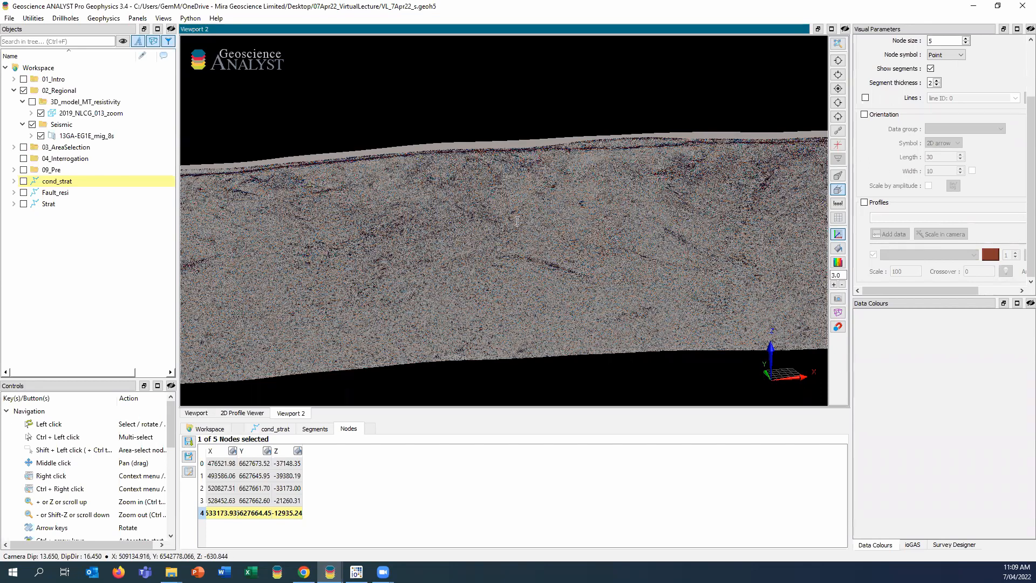
pyautogui.moveTo(517, 222); pyautogui.dragTo(631, 206, button='middle')
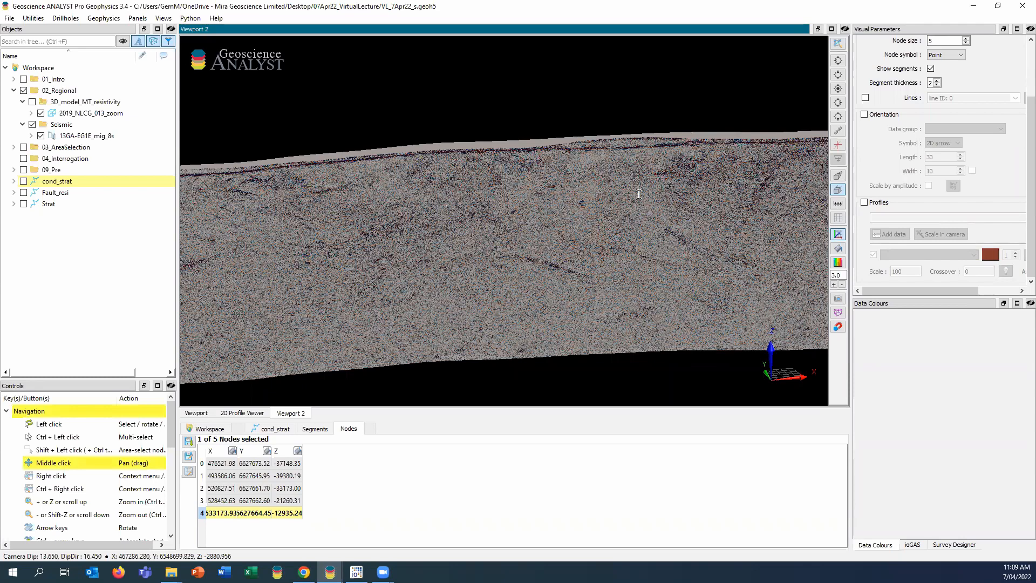
pyautogui.moveTo(374, 234); pyautogui.dragTo(617, 211, button='middle')
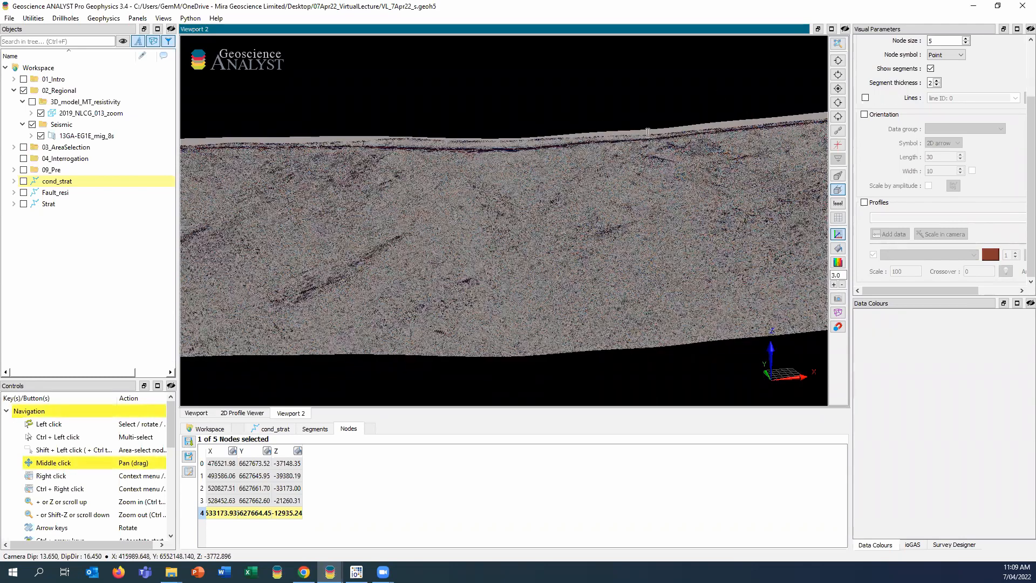
pyautogui.moveTo(450, 199); pyautogui.dragTo(709, 162, button='middle')
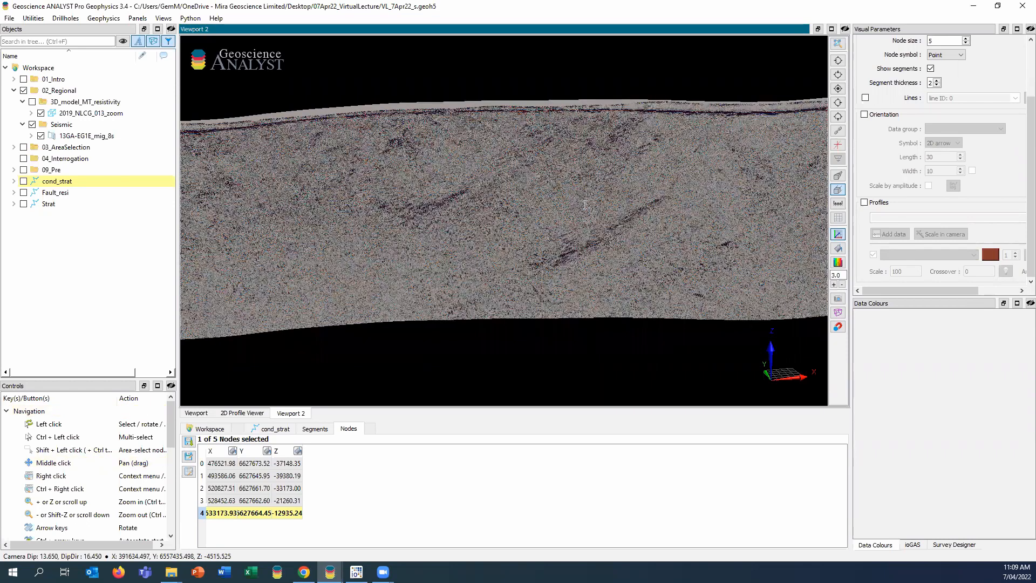
# Examine the reflectors across the western half of the seismic section, out to its western end
pyautogui.moveTo(585, 205); pyautogui.dragTo(626, 200, button='middle')
pyautogui.moveTo(401, 201); pyautogui.dragTo(574, 191, button='middle')
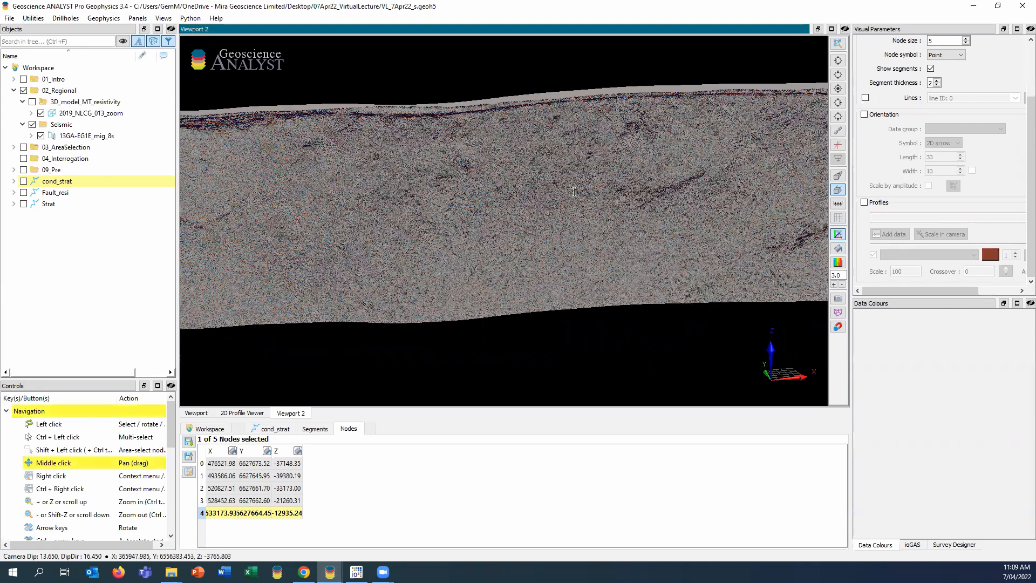
pyautogui.moveTo(608, 227); pyautogui.dragTo(426, 218, button='middle')
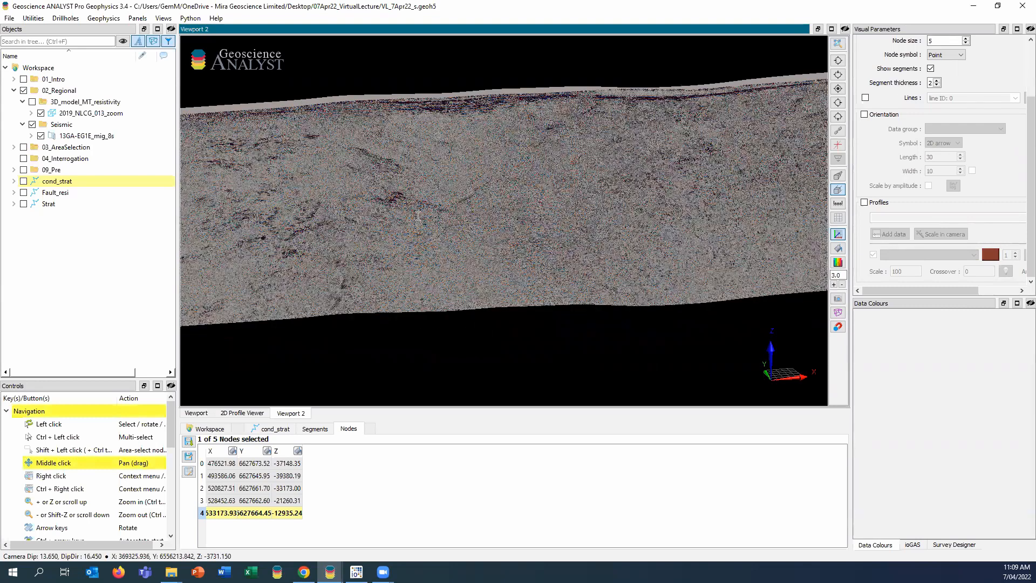
pyautogui.moveTo(644, 188); pyautogui.dragTo(378, 203, button='middle')
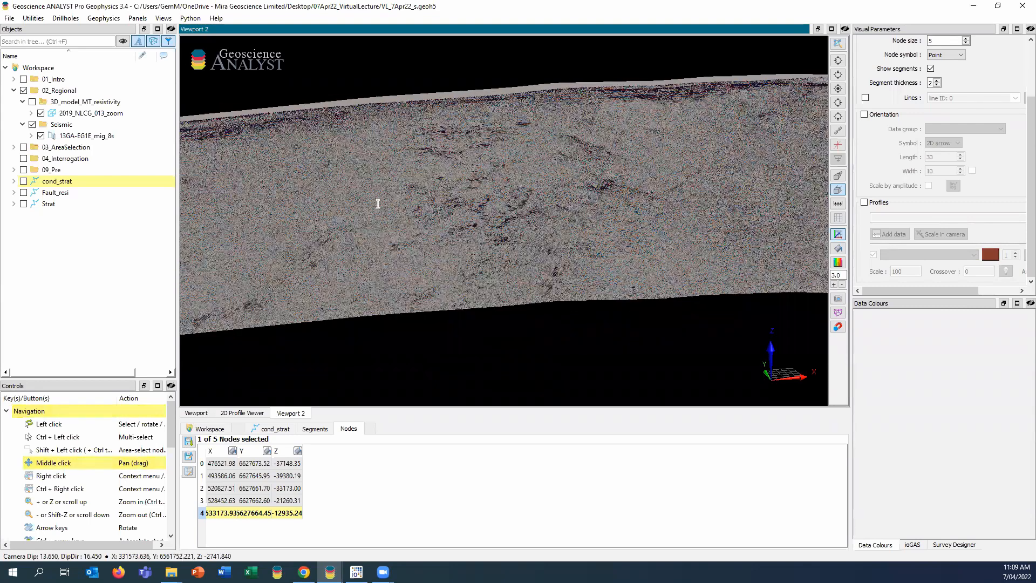
pyautogui.moveTo(633, 174); pyautogui.dragTo(323, 142, button='middle')
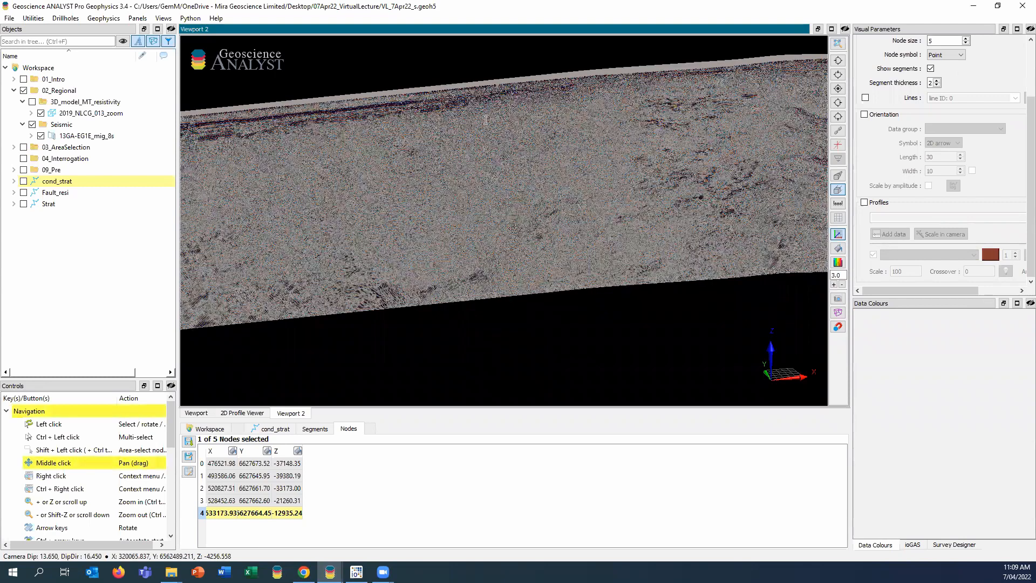
pyautogui.moveTo(194, 142); pyautogui.dragTo(486, 118, button='middle')
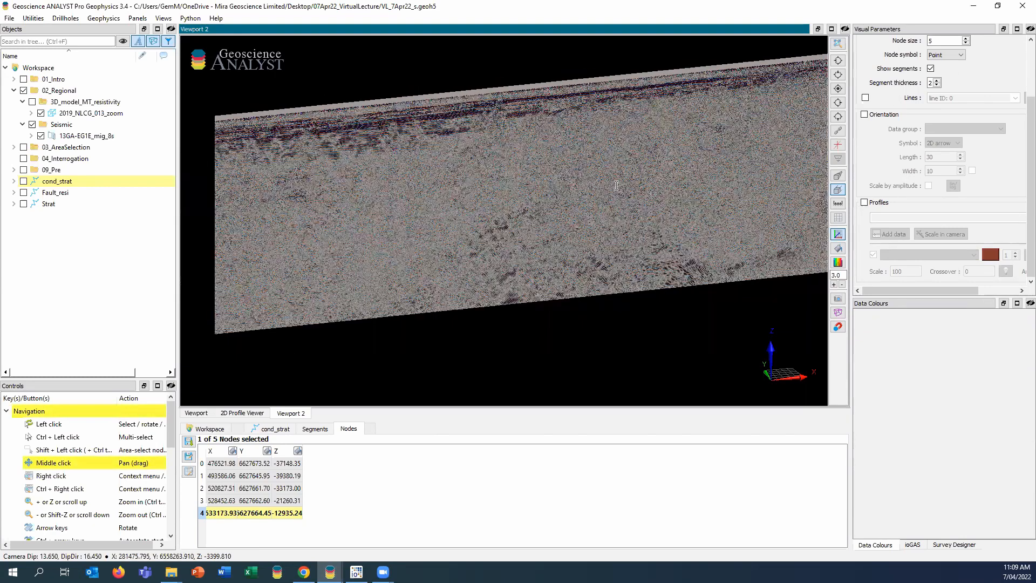
pyautogui.moveTo(620, 187); pyautogui.dragTo(643, 185, button='middle')
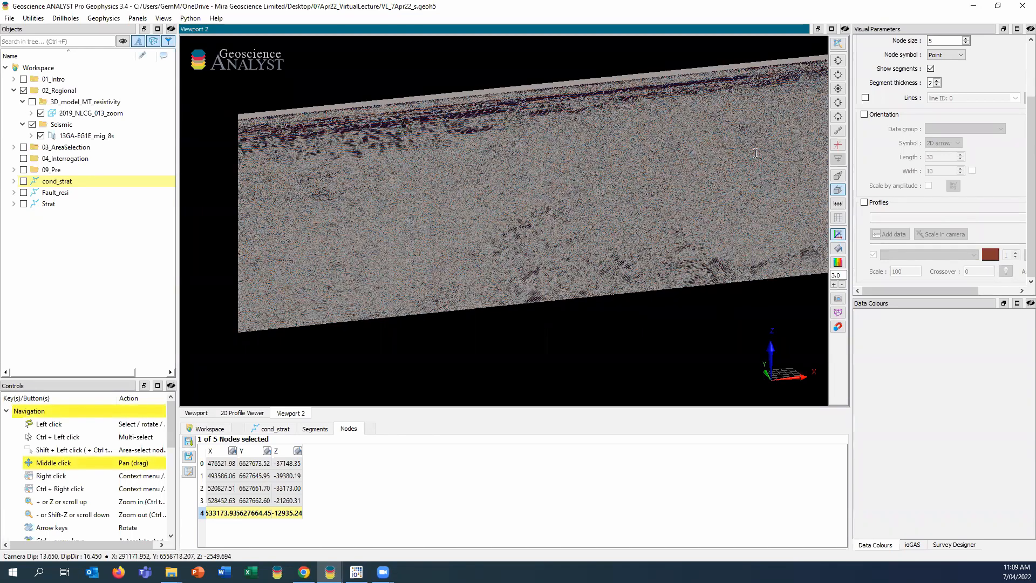
pyautogui.moveTo(434, 195); pyautogui.dragTo(420, 197, button='middle')
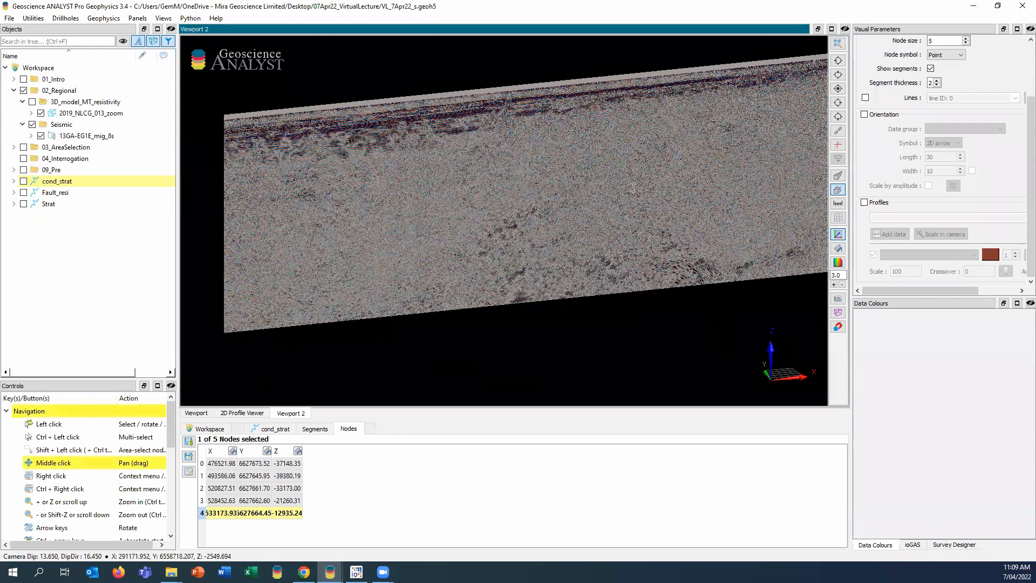
pyautogui.moveTo(501, 193); pyautogui.dragTo(421, 202, button='middle')
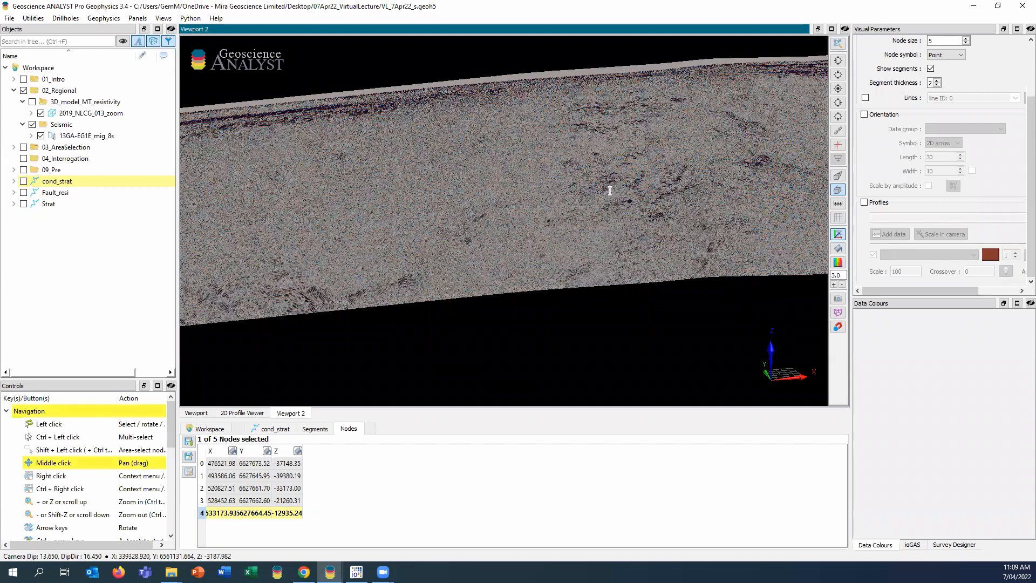
# Inspect the dipping reflectors in the central part of the section up close, from depth to the surface
pyautogui.moveTo(610, 191); pyautogui.dragTo(664, 187, button='middle')
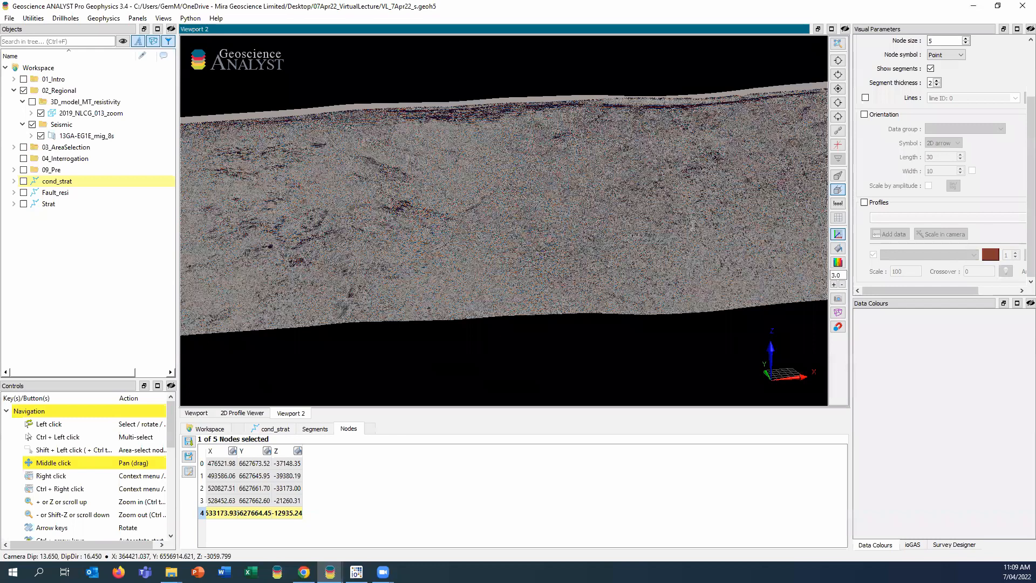
pyautogui.moveTo(643, 225); pyautogui.dragTo(607, 223, button='middle')
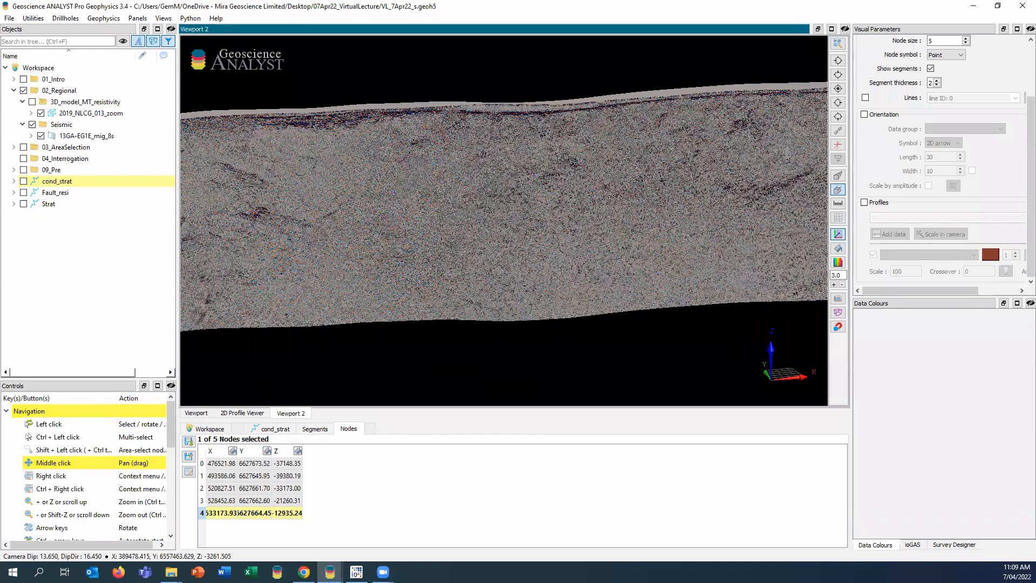
pyautogui.moveTo(510, 248); pyautogui.dragTo(470, 292, button='middle')
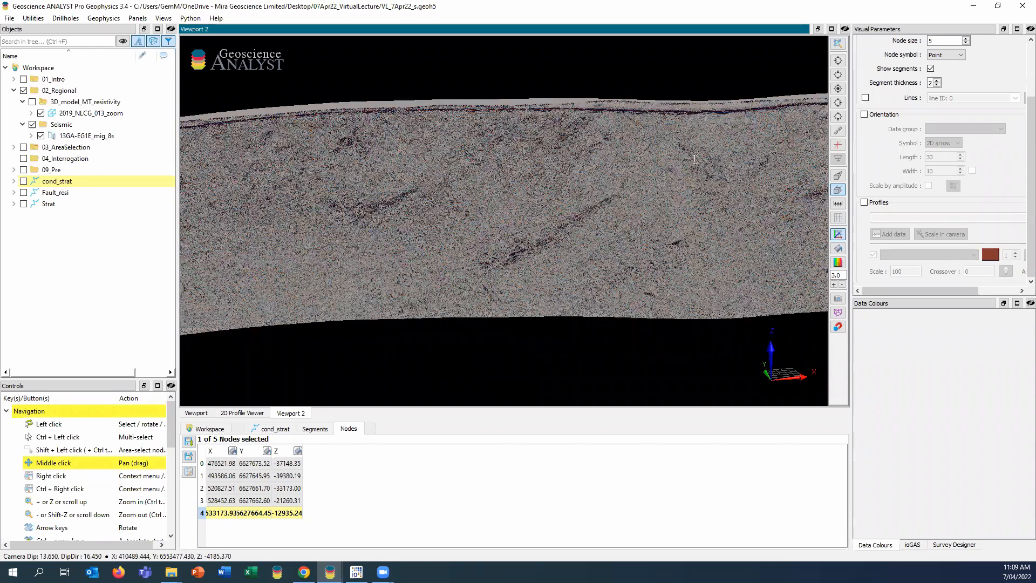
pyautogui.scroll(3, 576, 263)
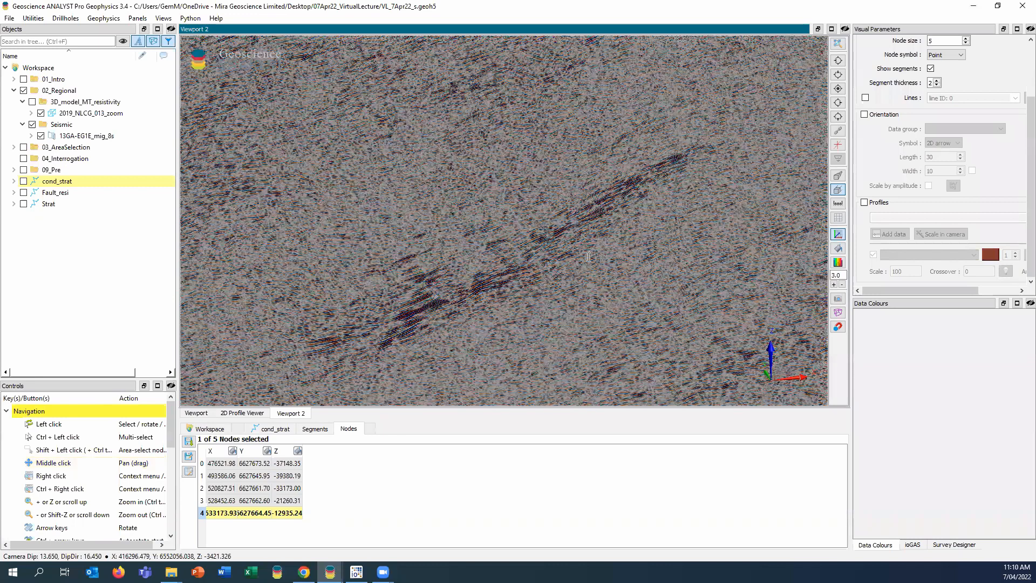
pyautogui.moveTo(560, 209); pyautogui.dragTo(600, 243, button='middle')
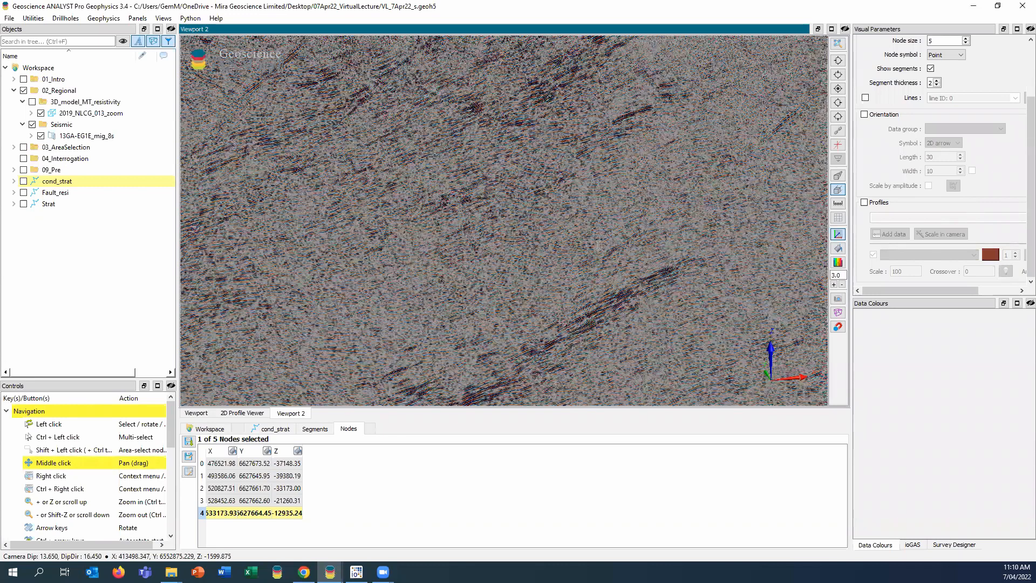
pyautogui.moveTo(384, 94); pyautogui.dragTo(472, 254, button='middle')
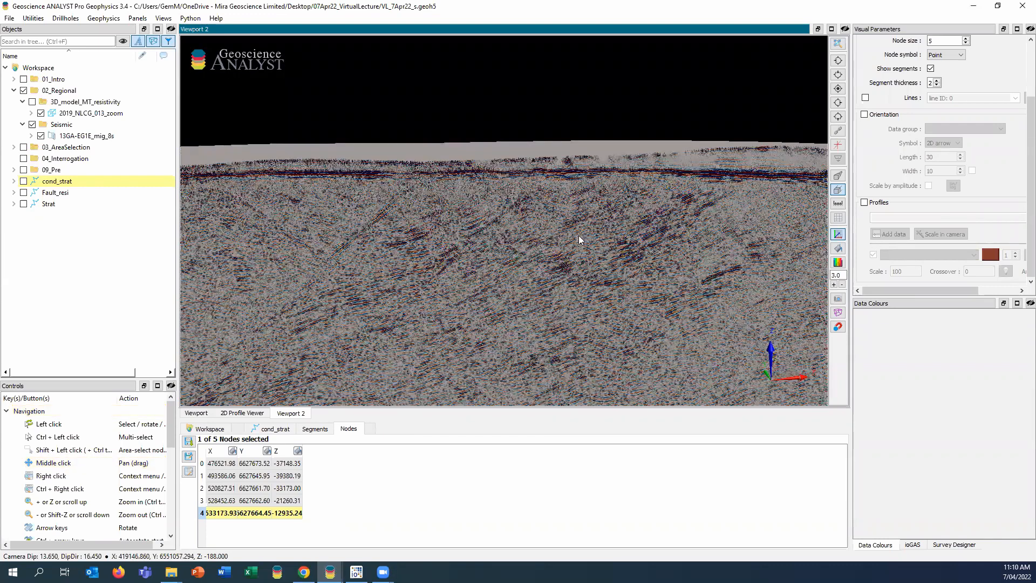
# Digitize a four-node open curve around the central dipping reflectors, about X 395600 to 436500 and down to about Z -4700, named oytline
pyautogui.scroll(-2, 736, 317)
pyautogui.click(733, 311)
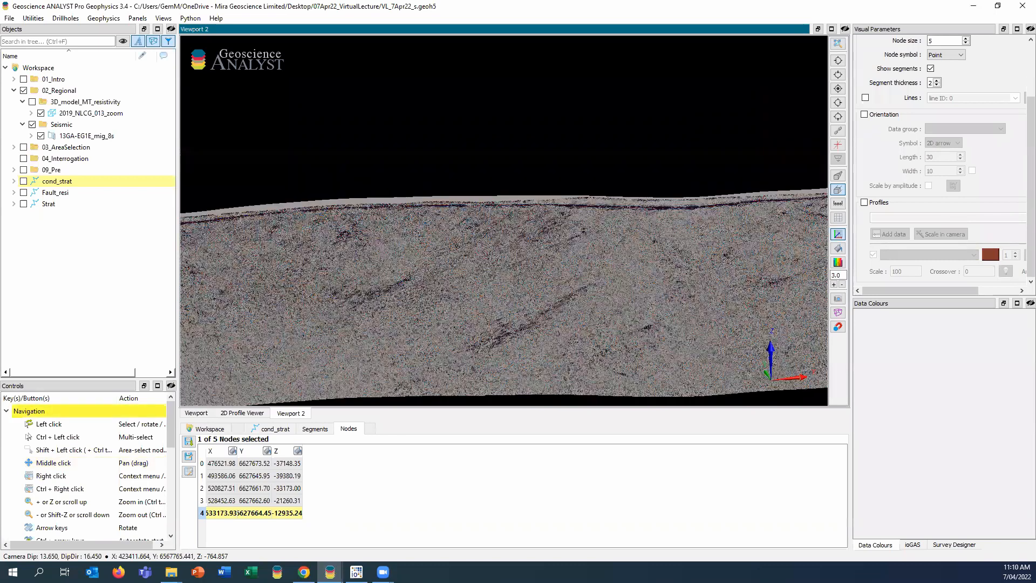
pyautogui.click(379, 211)
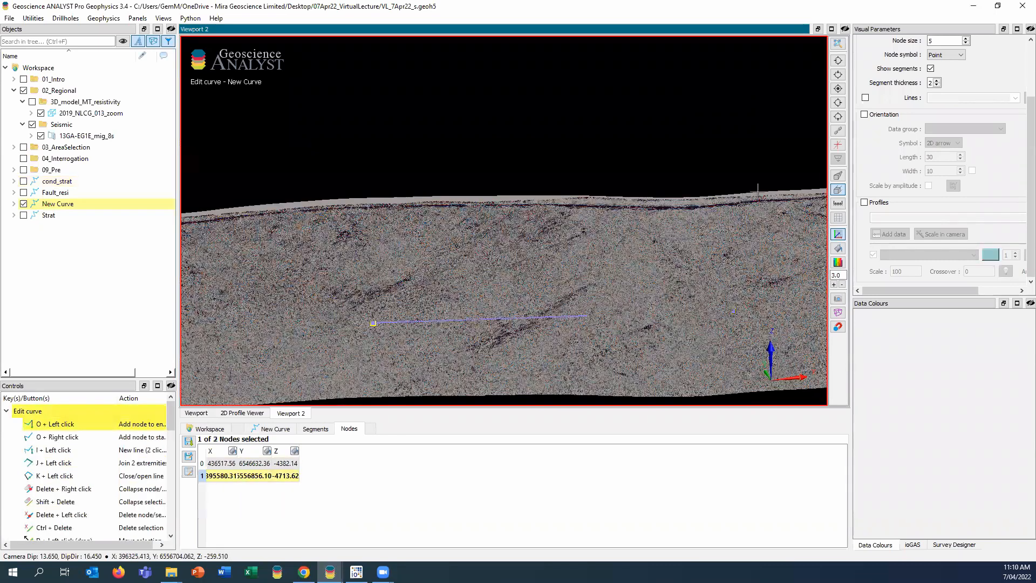
pyautogui.click(727, 204)
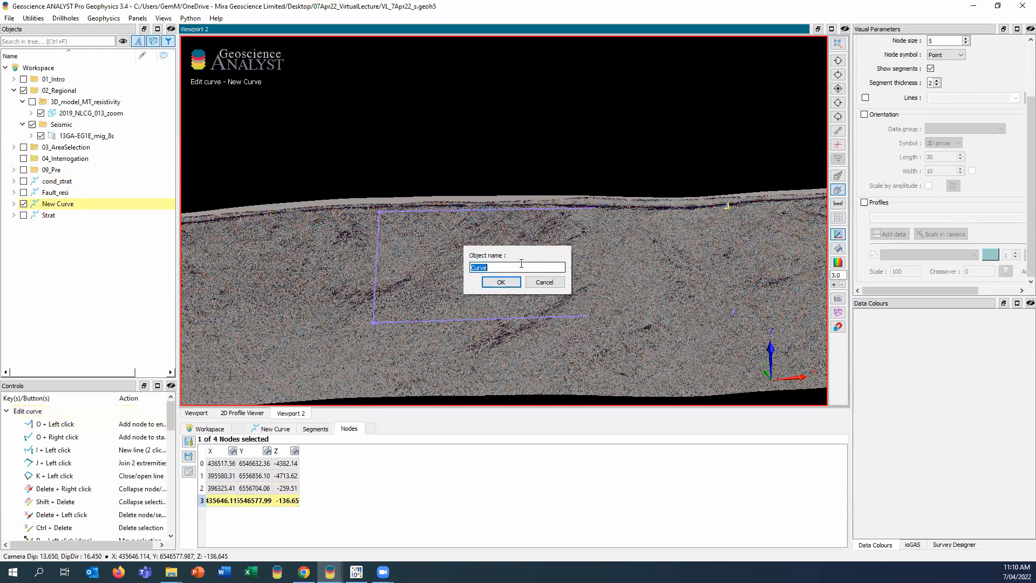
pyautogui.write('oytline')
pyautogui.press('Return')
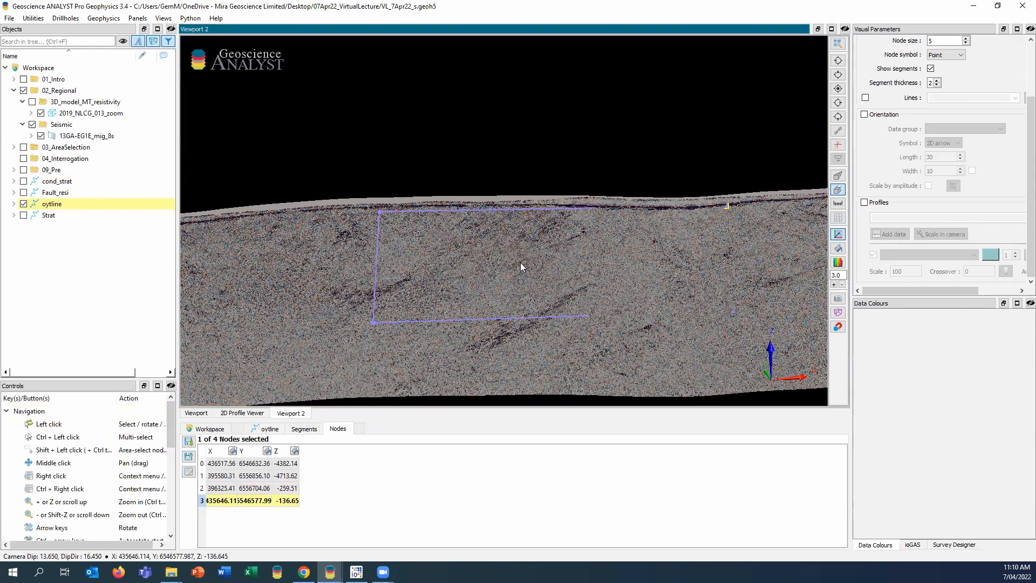
# Hide the oytline curve and the Seismic and 02_Regional folders, and collapse 02_Regional in the object tree
pyautogui.click(23, 204)
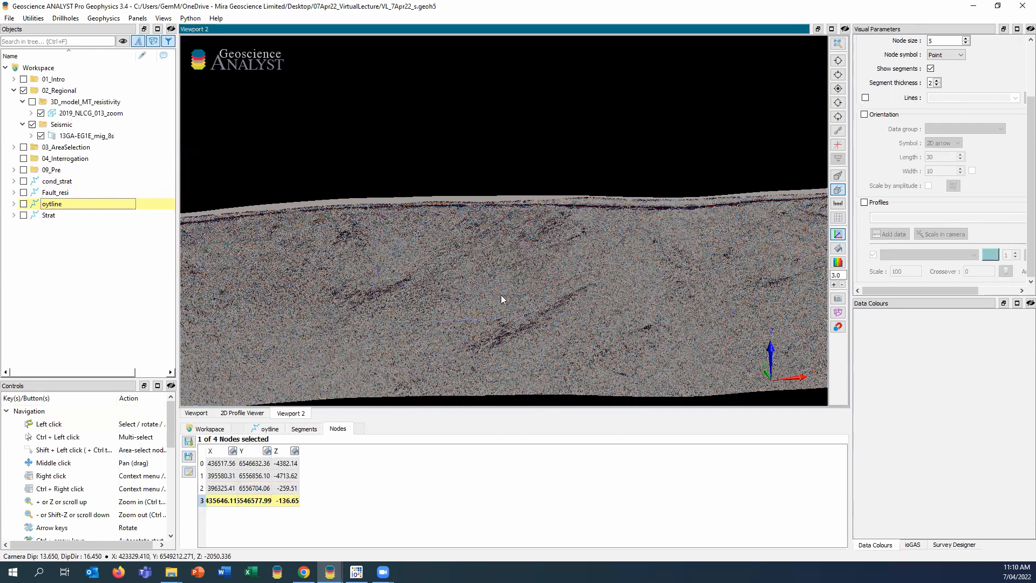
pyautogui.moveTo(673, 264); pyautogui.dragTo(431, 200)
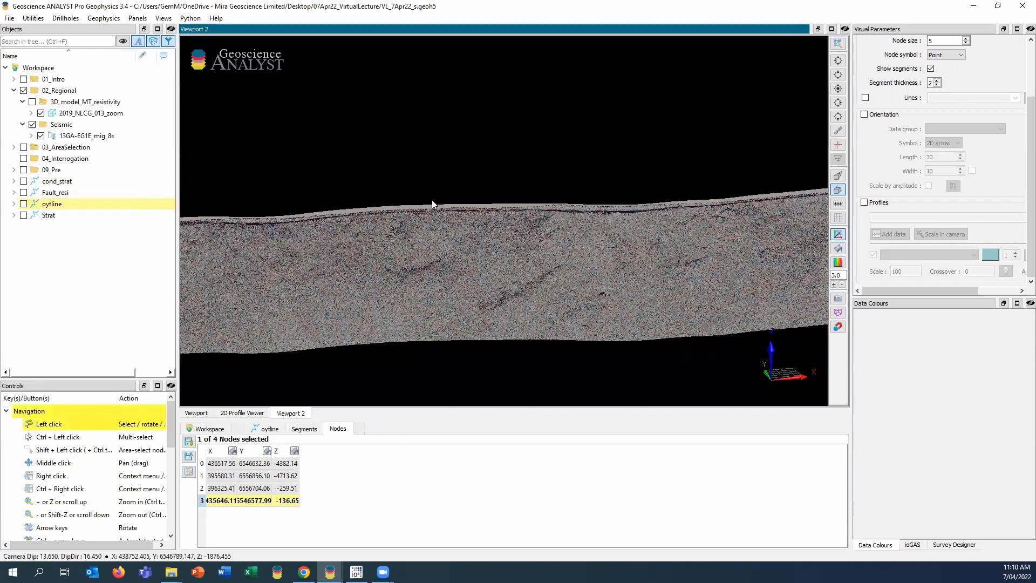
pyautogui.moveTo(518, 381); pyautogui.dragTo(357, 493)
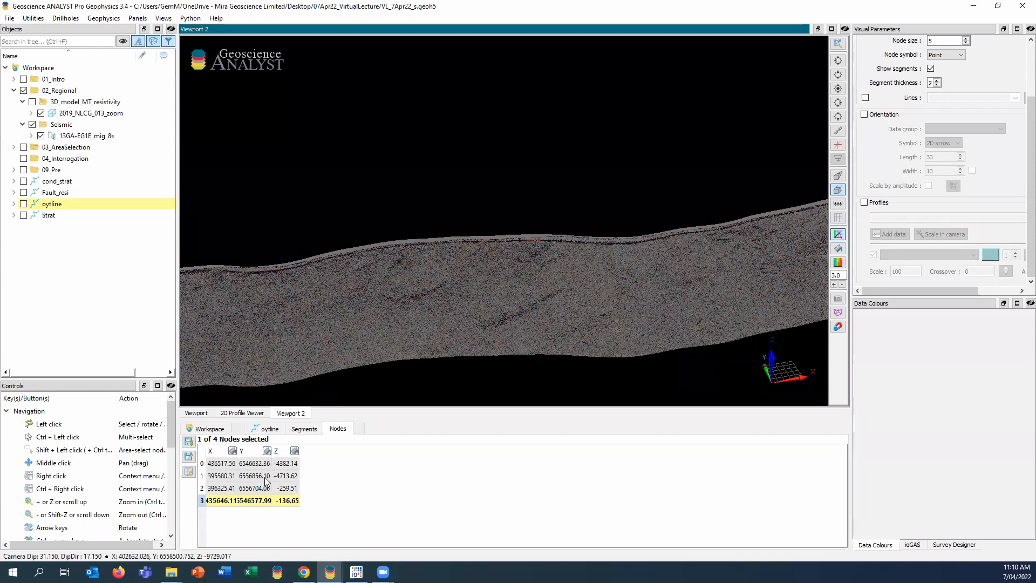
pyautogui.click(32, 125)
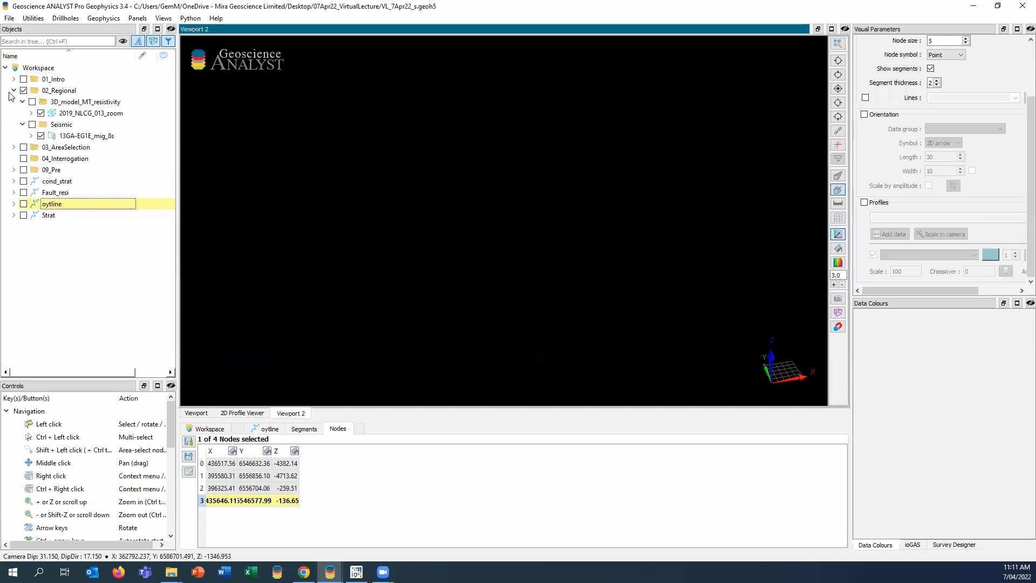
pyautogui.click(24, 91)
pyautogui.click(13, 90)
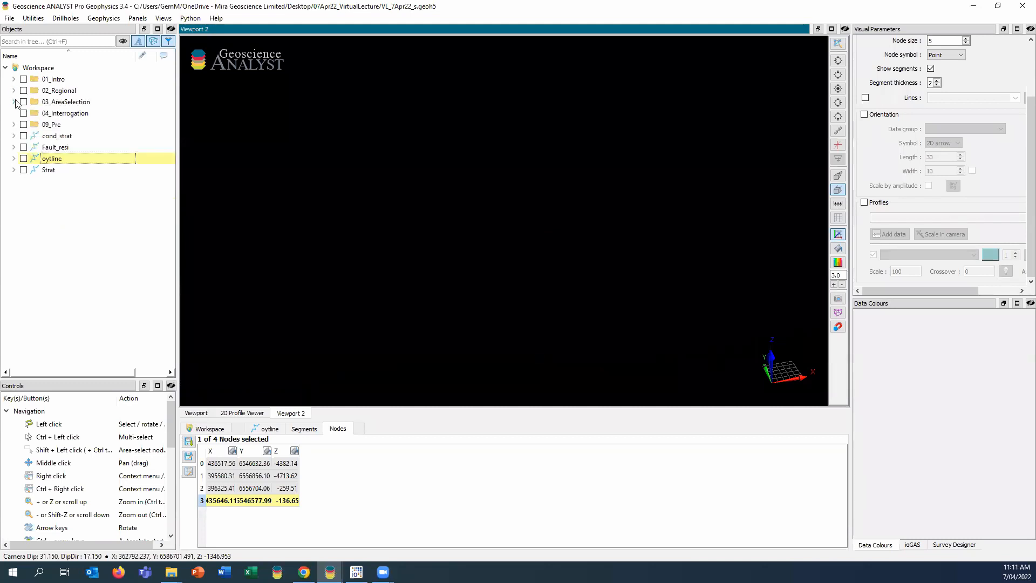
# Display the 03_AreaSelection folder's MAG_TMI_MGA53_r grid and show its full extent in plan view
pyautogui.click(14, 102)
pyautogui.click(24, 102)
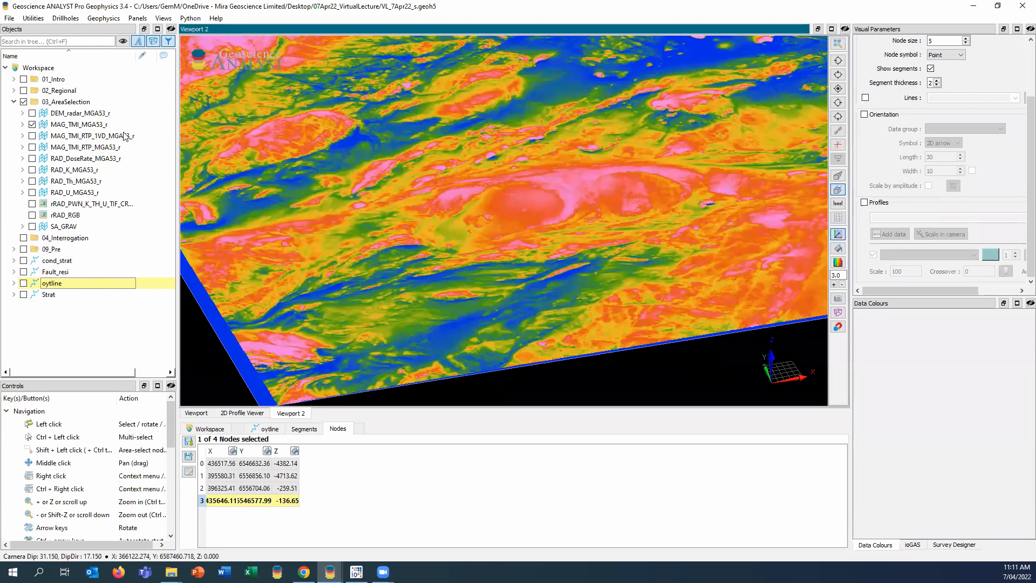
pyautogui.click(840, 45)
pyautogui.click(839, 89)
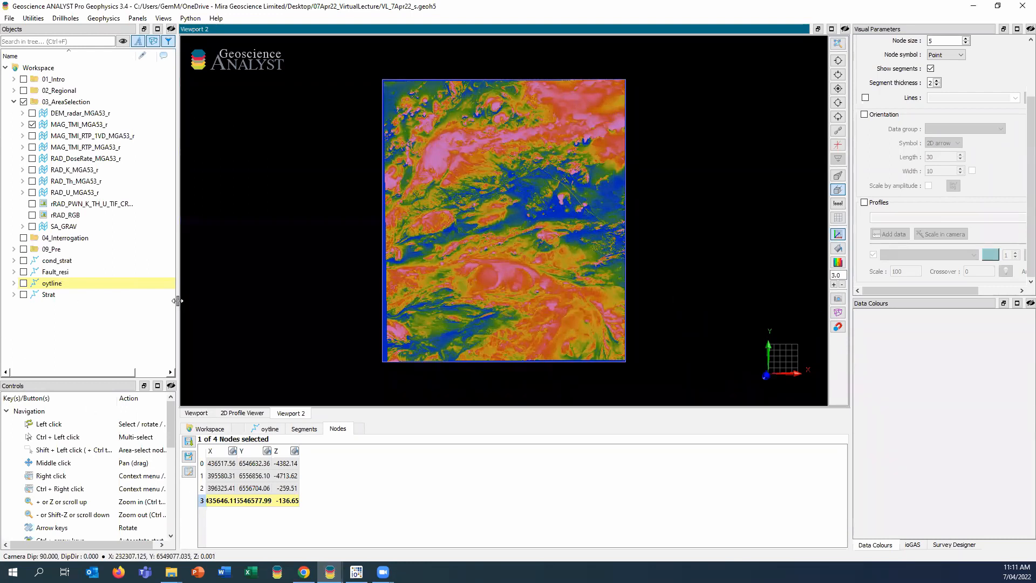
# Widen the object tree and expand the MAG_TMI_MGA53_r grid to list its data
pyautogui.moveTo(178, 300); pyautogui.dragTo(254, 302)
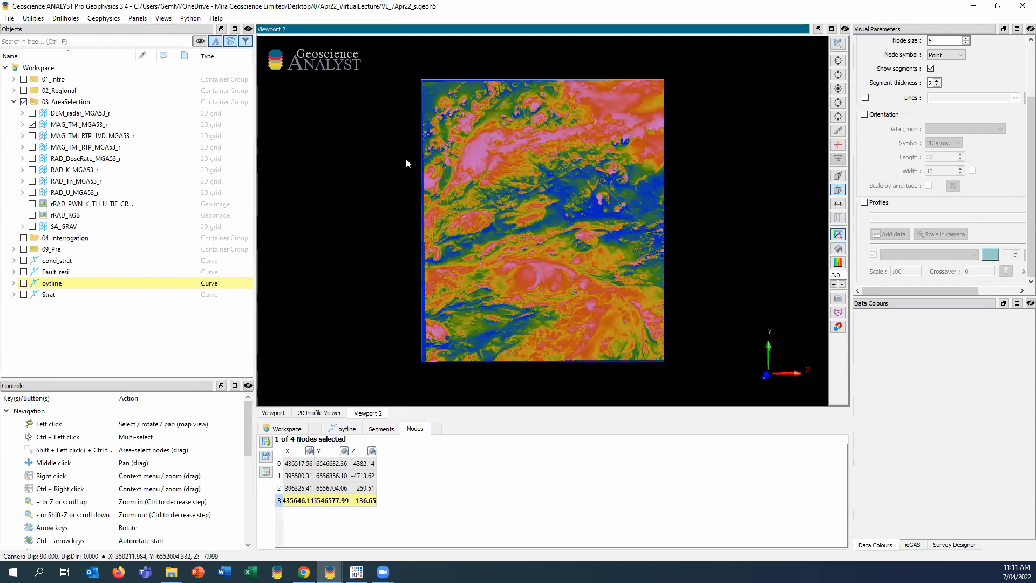
pyautogui.click(22, 124)
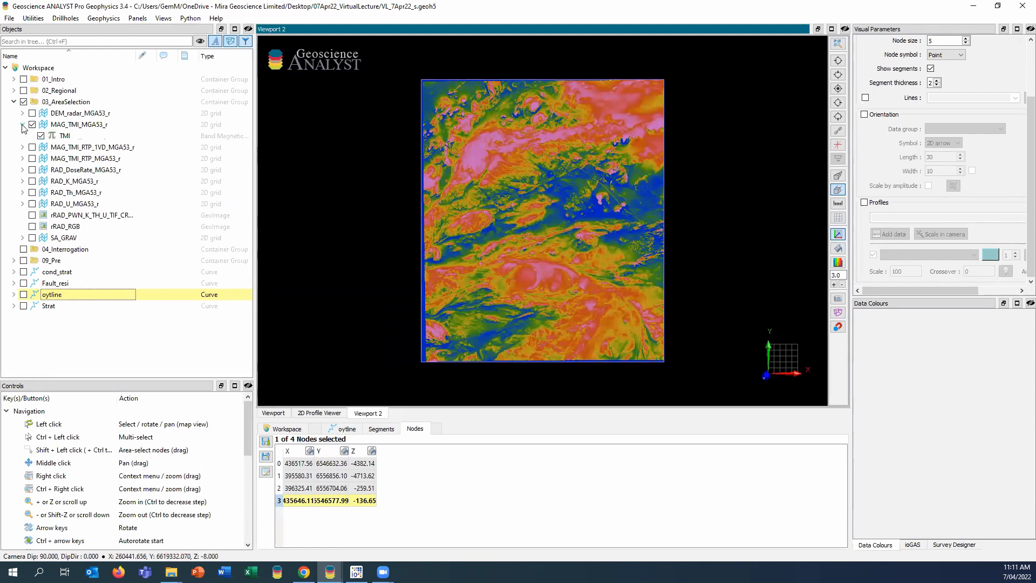
# Replace the -1.0000000331813535e+32 placeholder values in the MAG_TMI_MGA53_r grid's TMI data with no-data
pyautogui.click(76, 125)
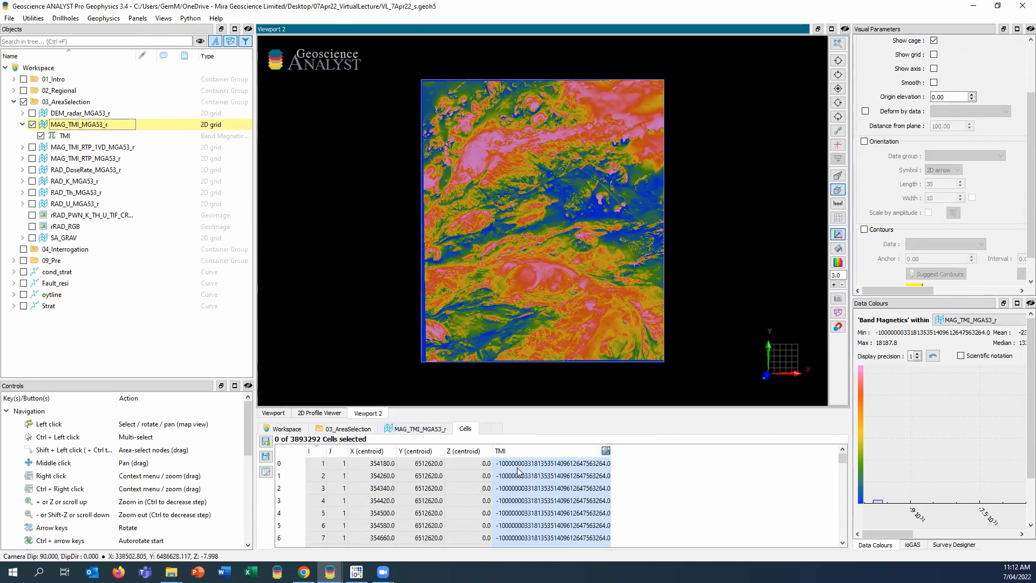
pyautogui.click(266, 474)
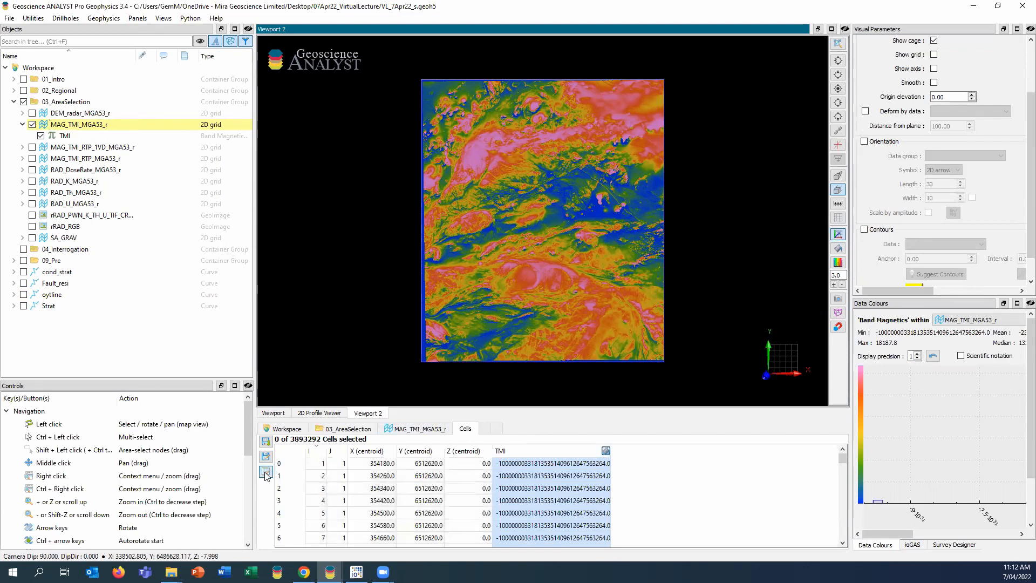
pyautogui.doubleClick(533, 464)
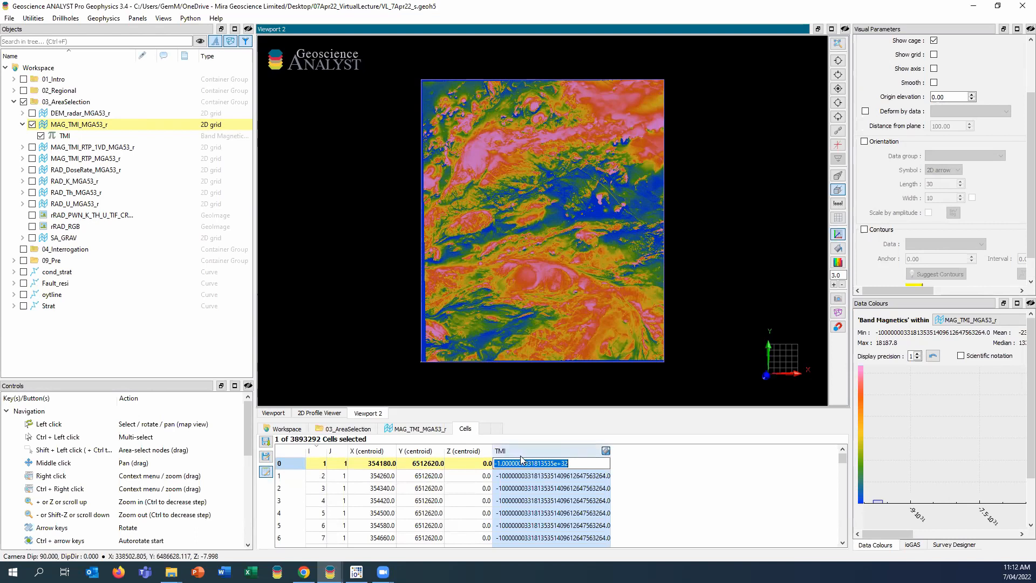
pyautogui.click(493, 515)
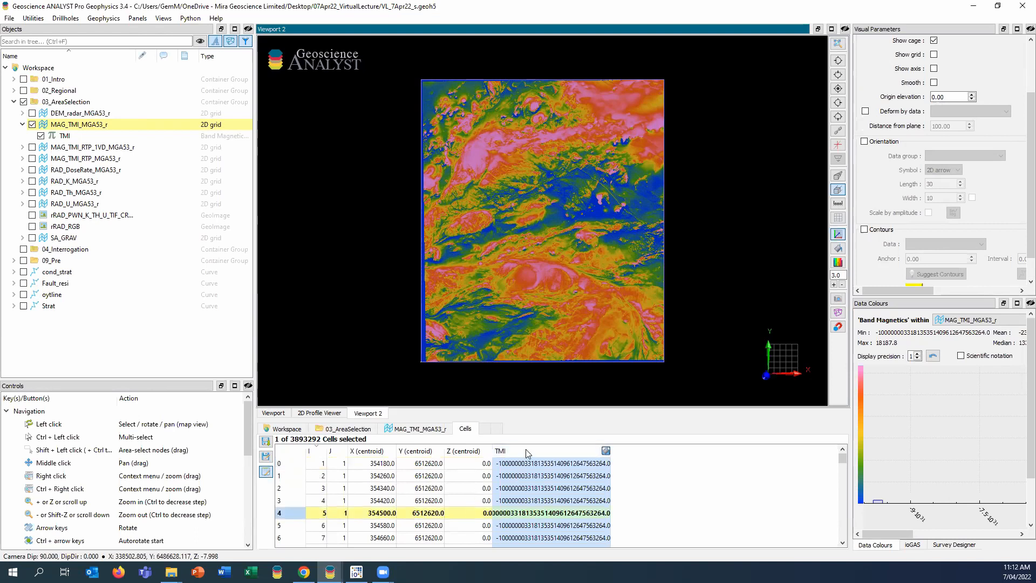
pyautogui.rightClick(529, 464)
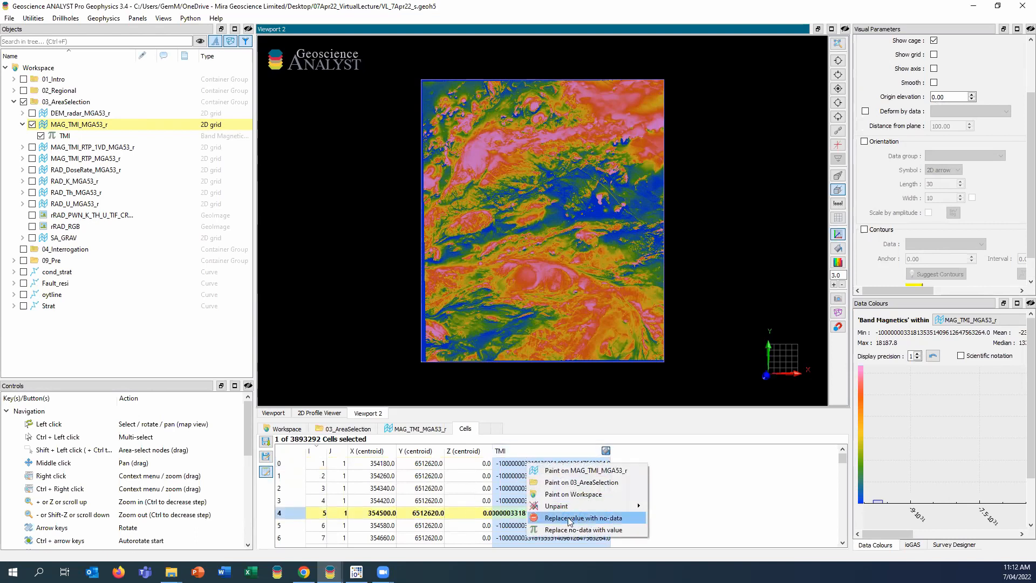
pyautogui.click(600, 518)
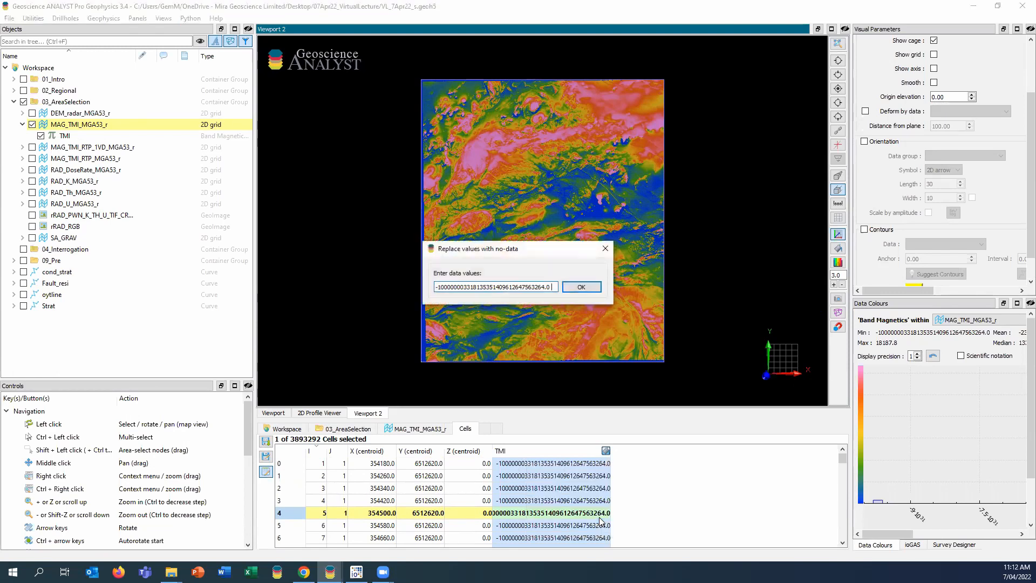
pyautogui.click(588, 287)
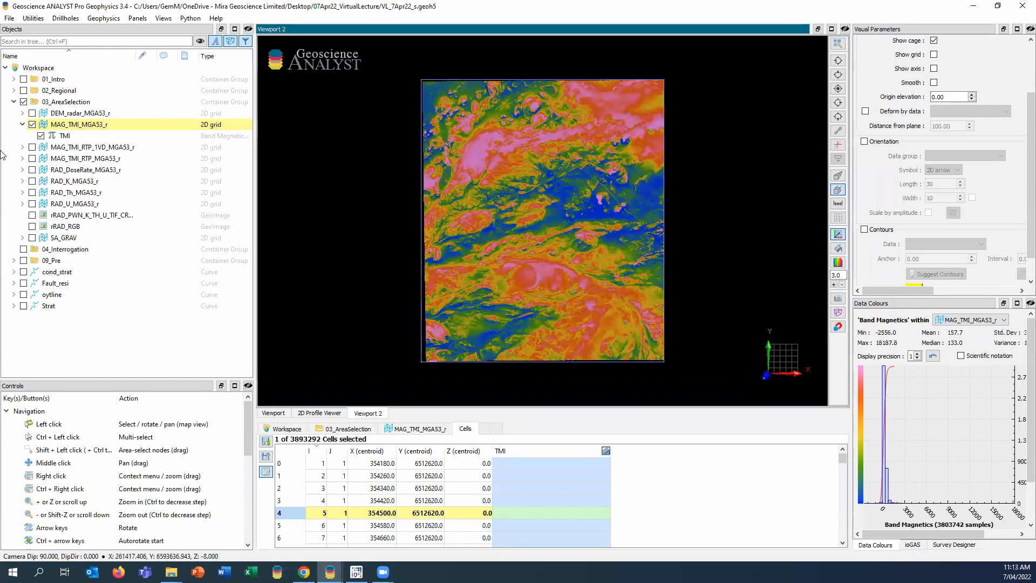
# Display the oytline curve together with the magnetic grid and tilt the view slightly off plan
pyautogui.click(23, 295)
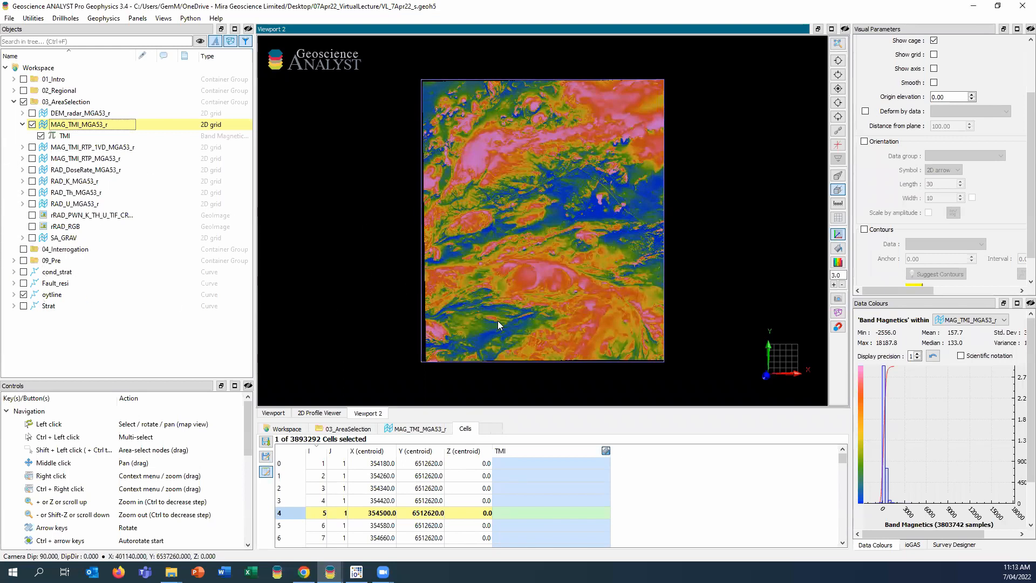
pyautogui.moveTo(488, 302); pyautogui.dragTo(559, 339)
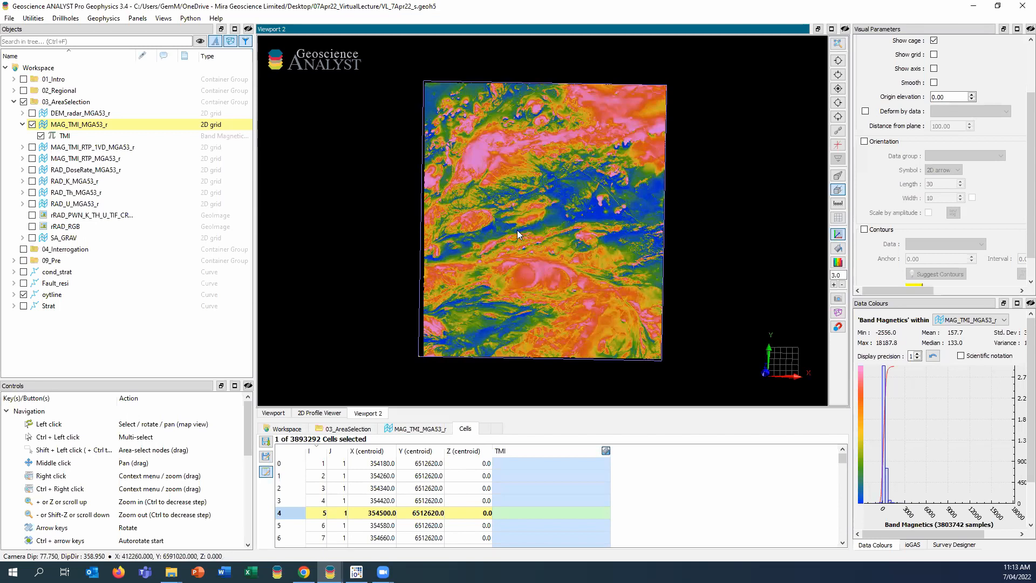
# Add the comment "resampled to 80x80" to the MAG_TMI_MGA53_r grid
pyautogui.click(426, 430)
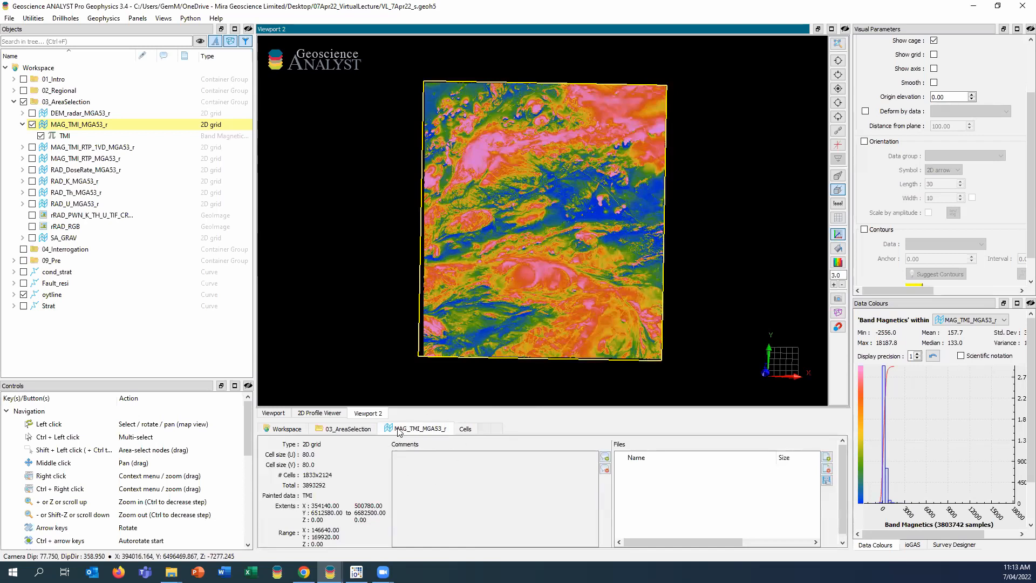
pyautogui.click(605, 457)
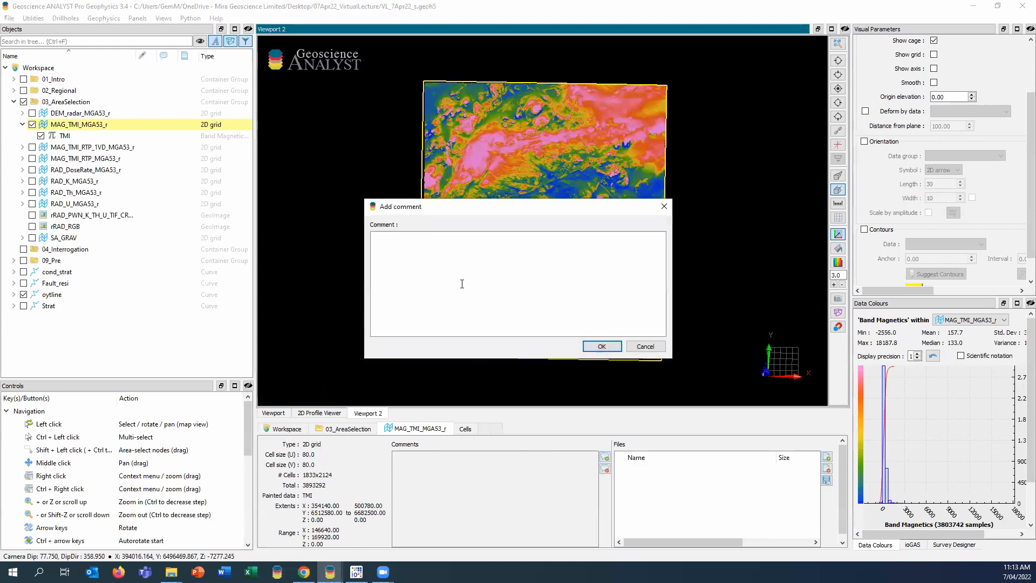
pyautogui.write('resampledto')
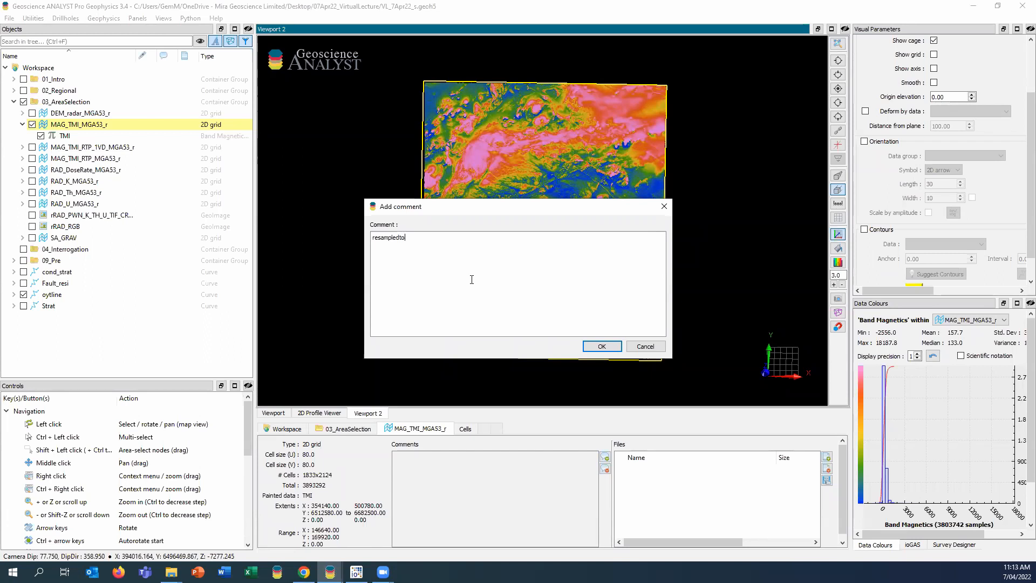
pyautogui.press('BackSpace')
pyautogui.press('BackSpace')
pyautogui.click(600, 347)
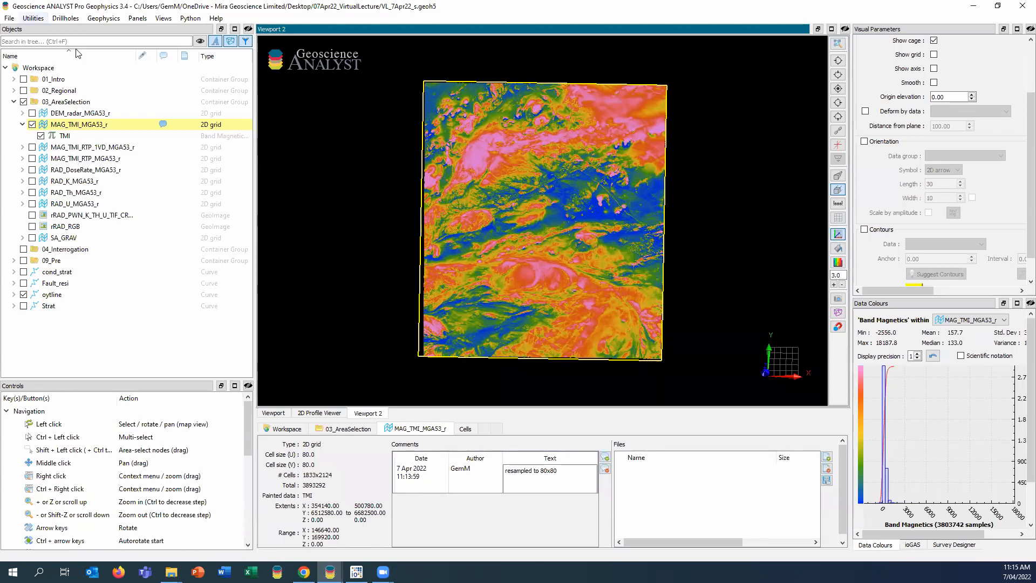
# Review the filter types offered by Fourier Filters on 2D Grids for the MAG_TMI_MGA53_r grid without applying one
pyautogui.click(100, 19)
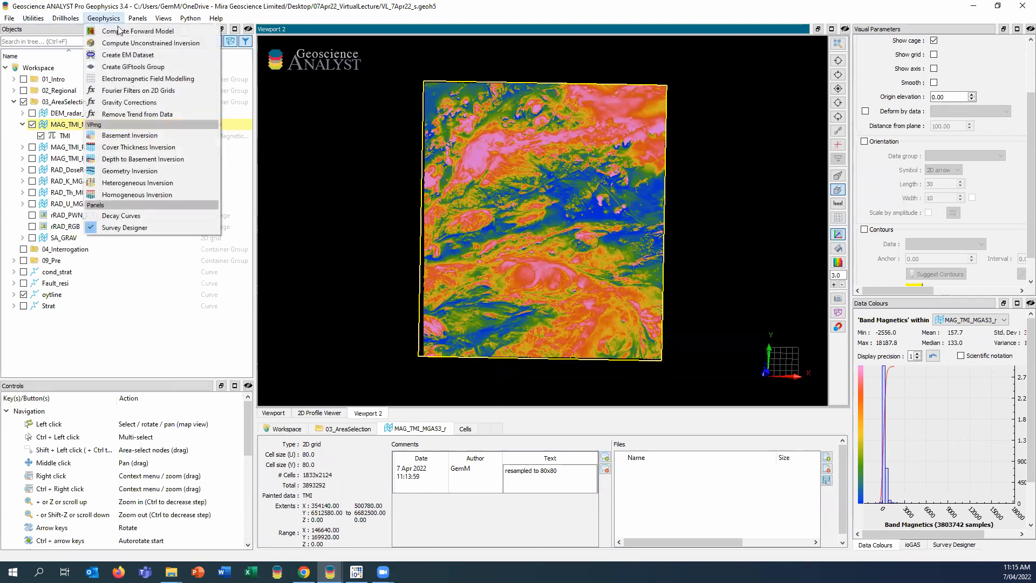
pyautogui.click(122, 91)
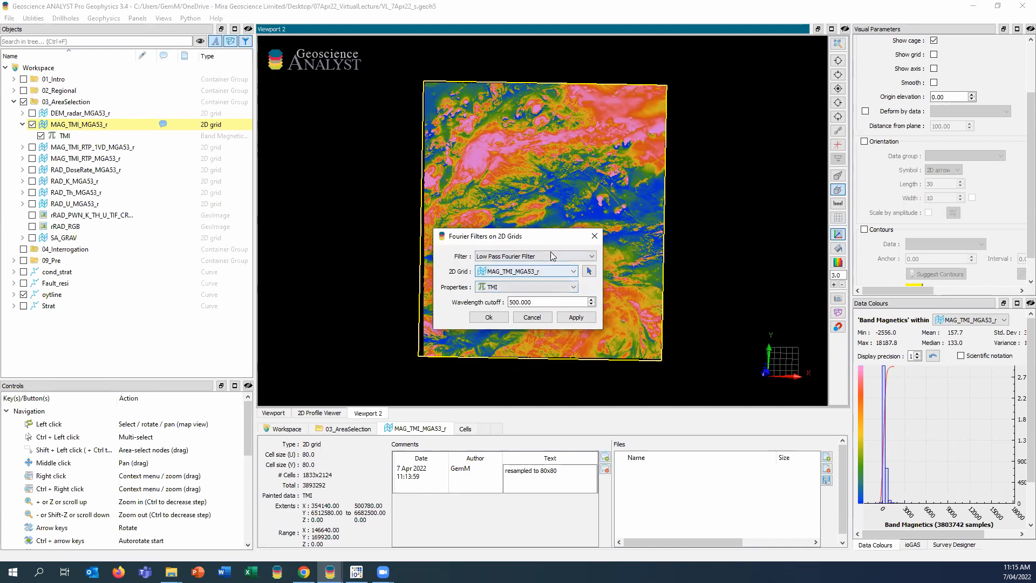
pyautogui.moveTo(543, 240); pyautogui.dragTo(370, 161)
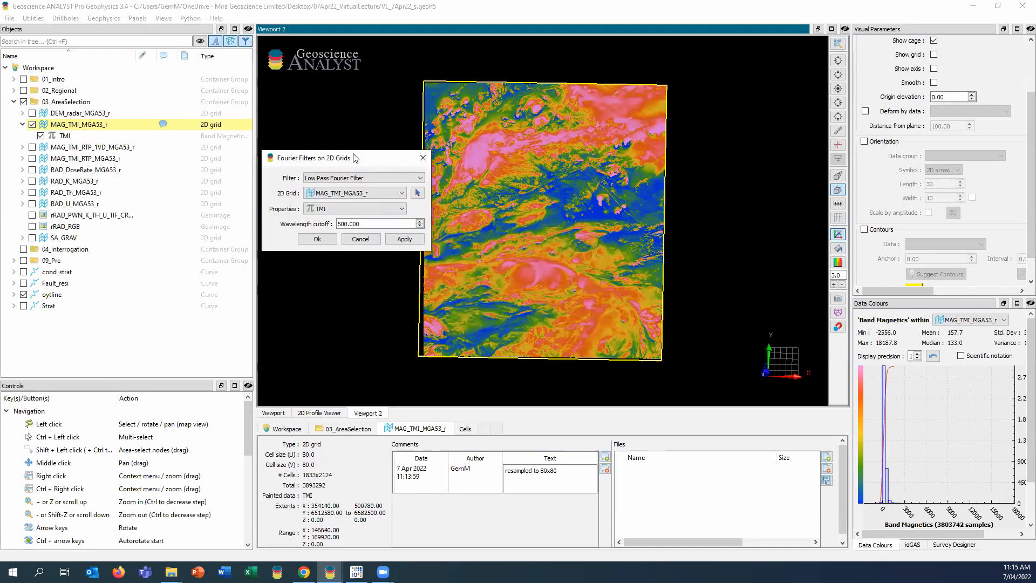
pyautogui.click(400, 178)
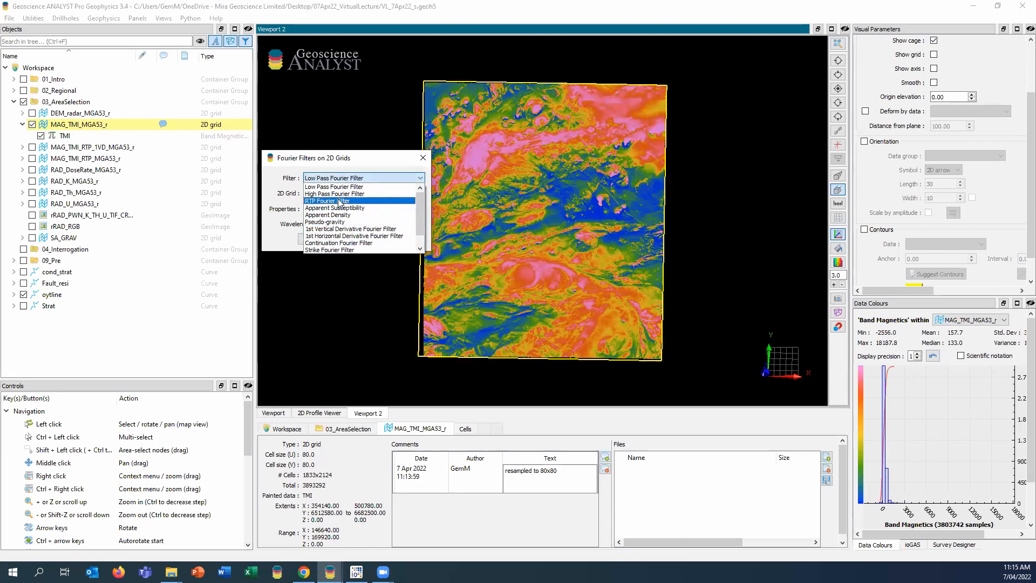
pyautogui.click(374, 163)
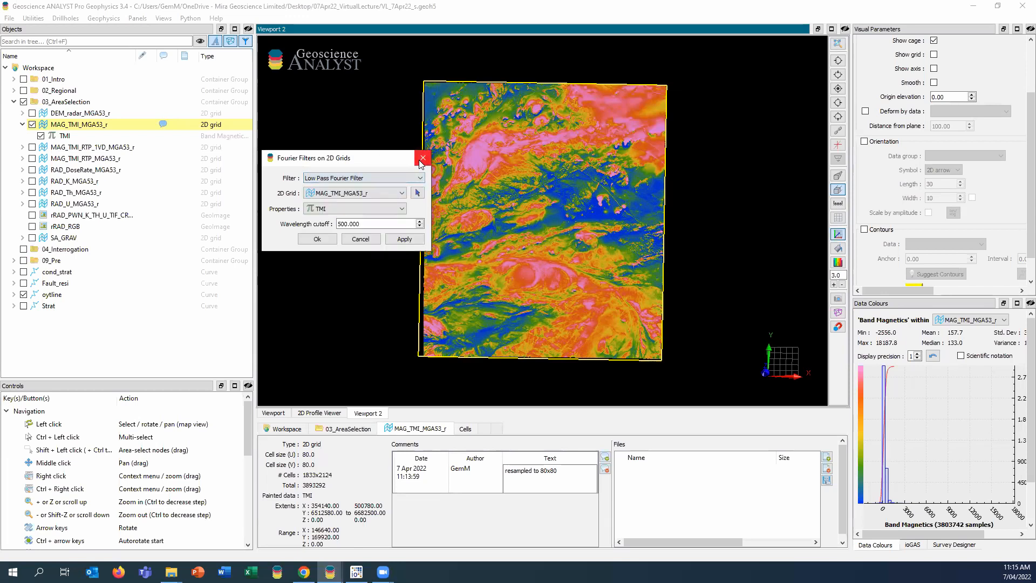
pyautogui.click(421, 162)
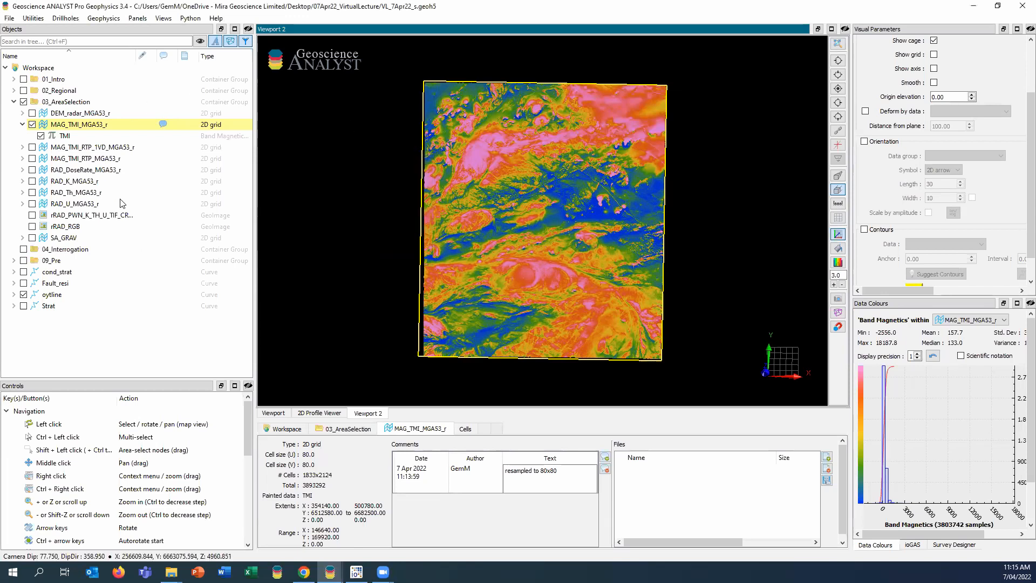
# Hide MAG_TMI_MGA53_r, display MAG_TMI_RTP_1VD_MGA53_r painted with TMI_RTP_1VD, and inspect it from several angles
pyautogui.click(32, 125)
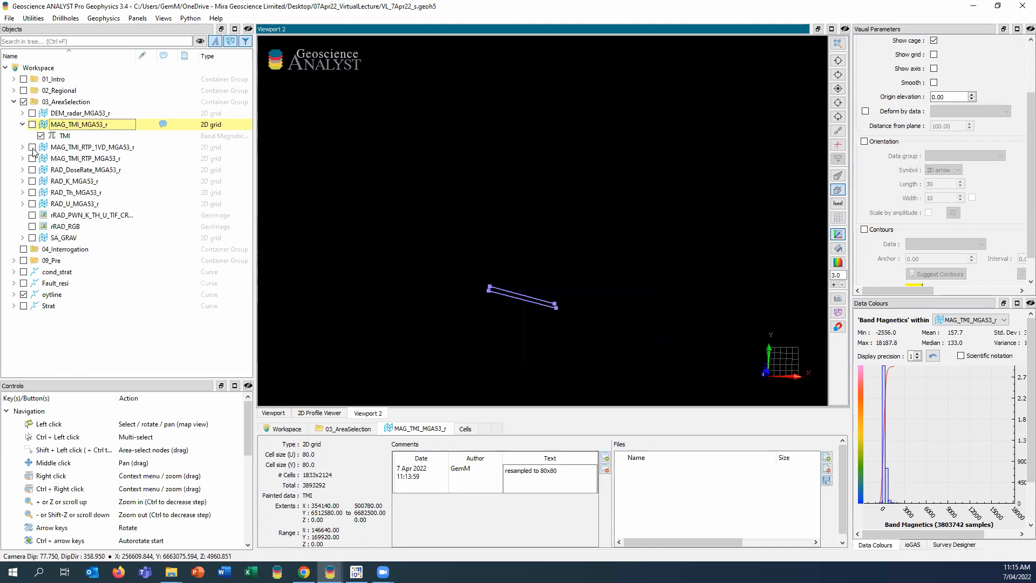
pyautogui.click(32, 147)
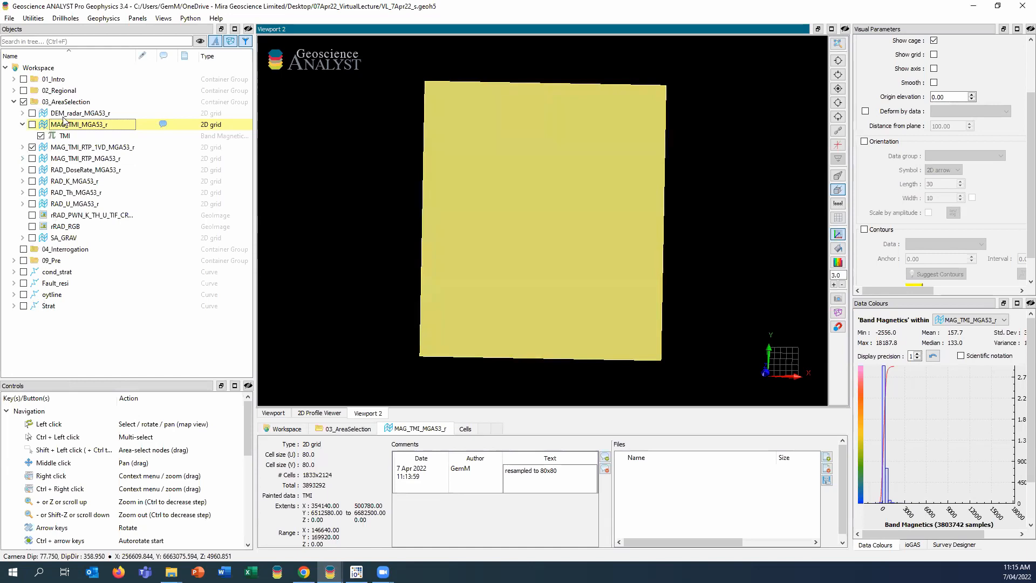
pyautogui.click(47, 150)
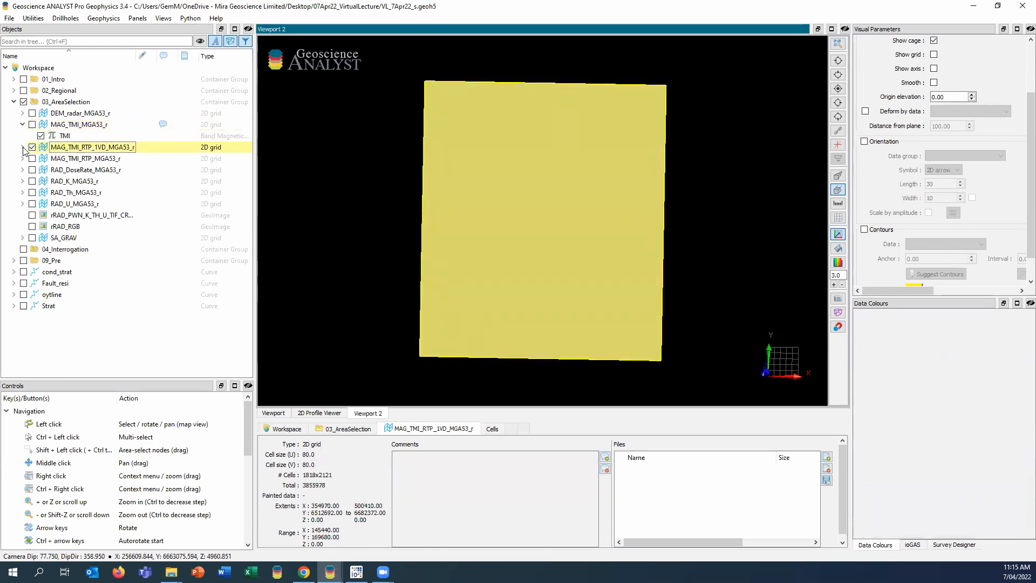
pyautogui.click(23, 148)
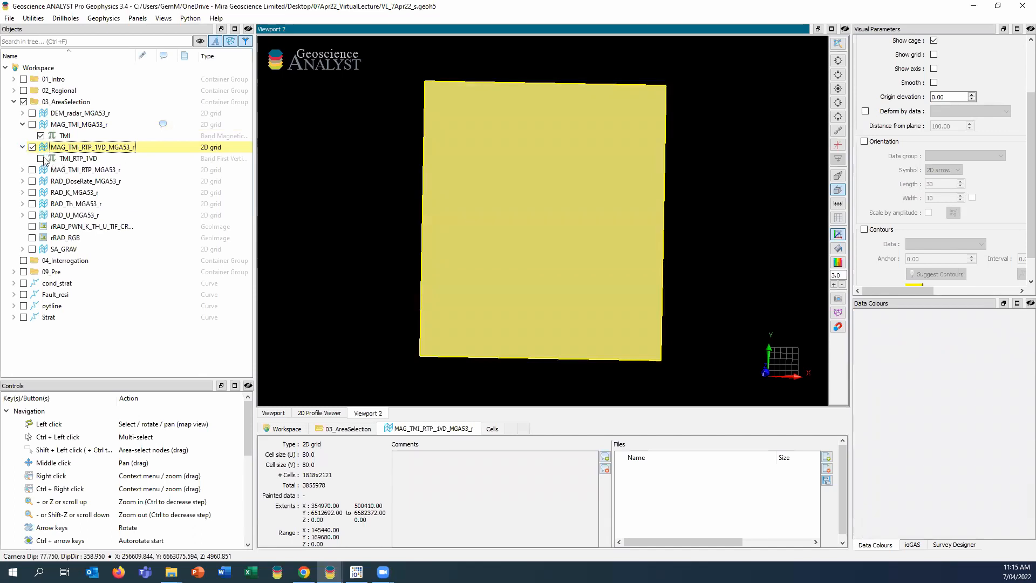
pyautogui.click(40, 159)
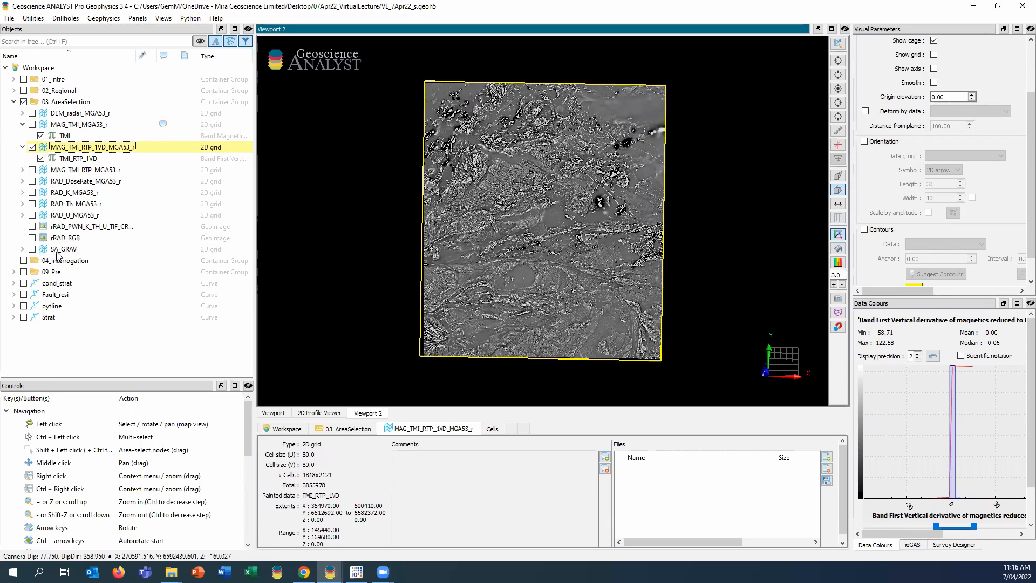
pyautogui.moveTo(547, 237); pyautogui.dragTo(499, 286)
pyautogui.moveTo(10, 177); pyautogui.dragTo(555, 220)
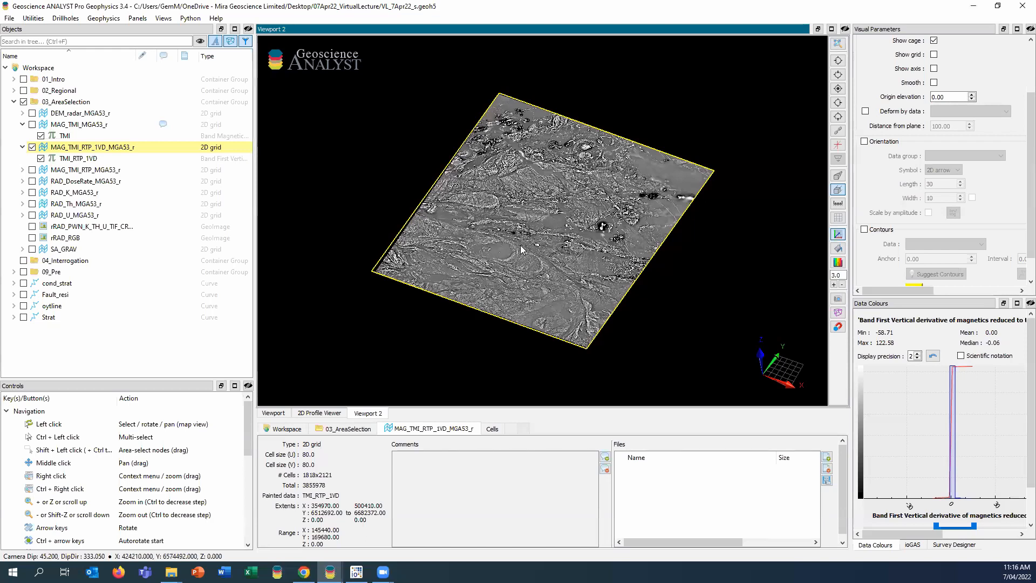
pyautogui.click(558, 235)
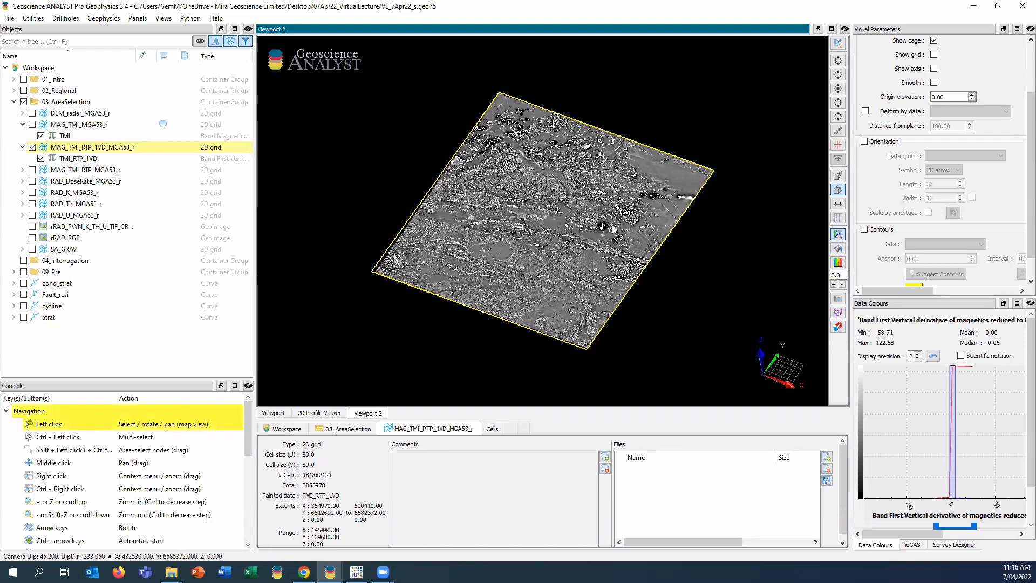
pyautogui.moveTo(443, 262); pyautogui.dragTo(583, 266)
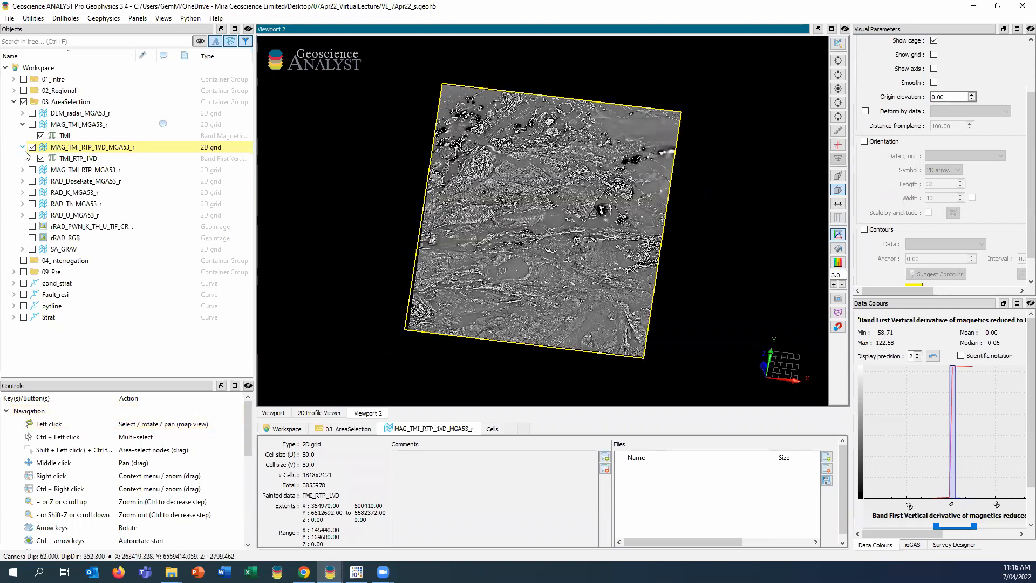
# Hide the first vertical derivative grid and display RAD_K_MGA53_r painted with Potassium in plan view
pyautogui.click(32, 192)
pyautogui.click(32, 147)
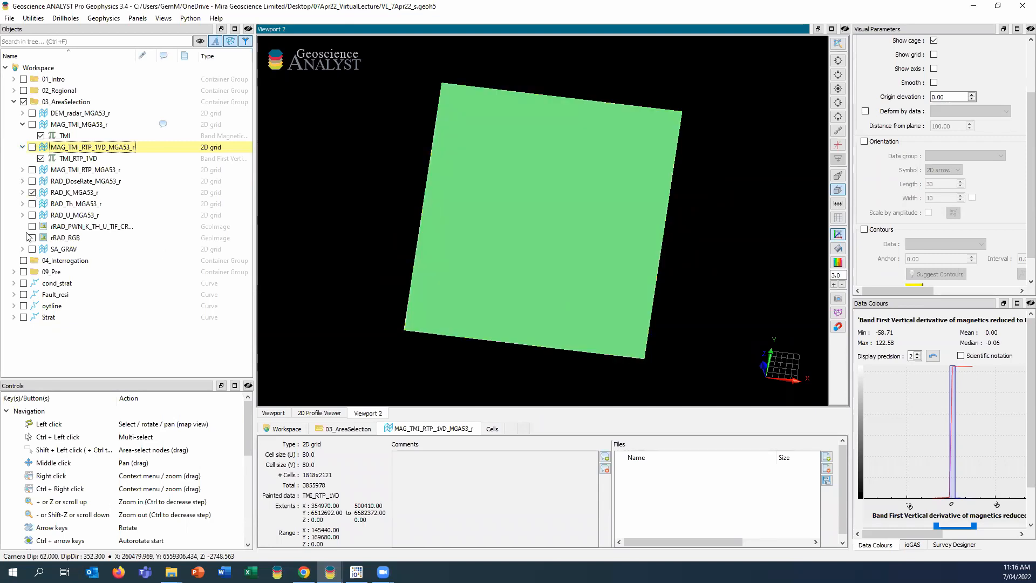
pyautogui.click(23, 192)
pyautogui.click(41, 204)
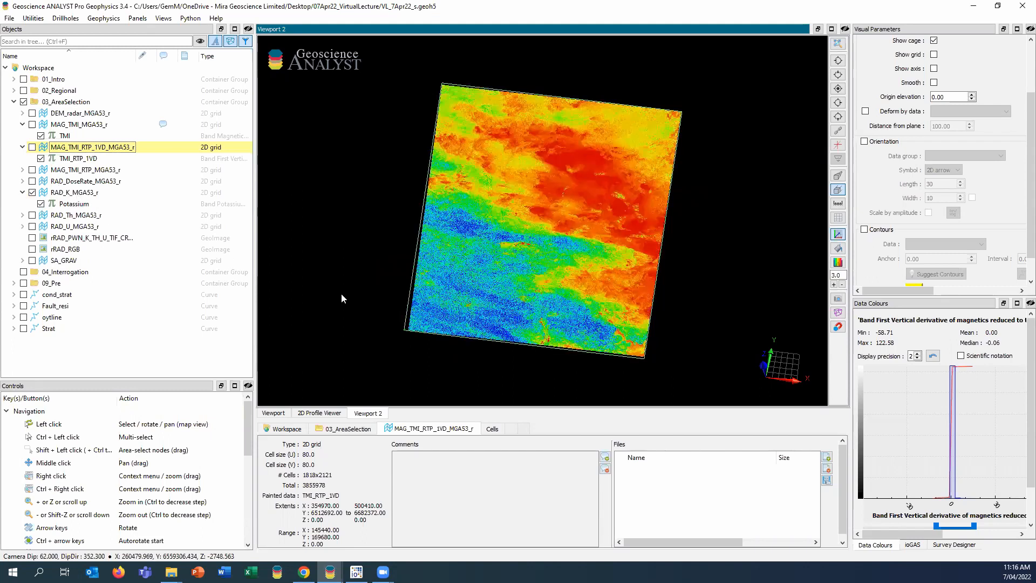
pyautogui.moveTo(424, 205); pyautogui.dragTo(577, 293)
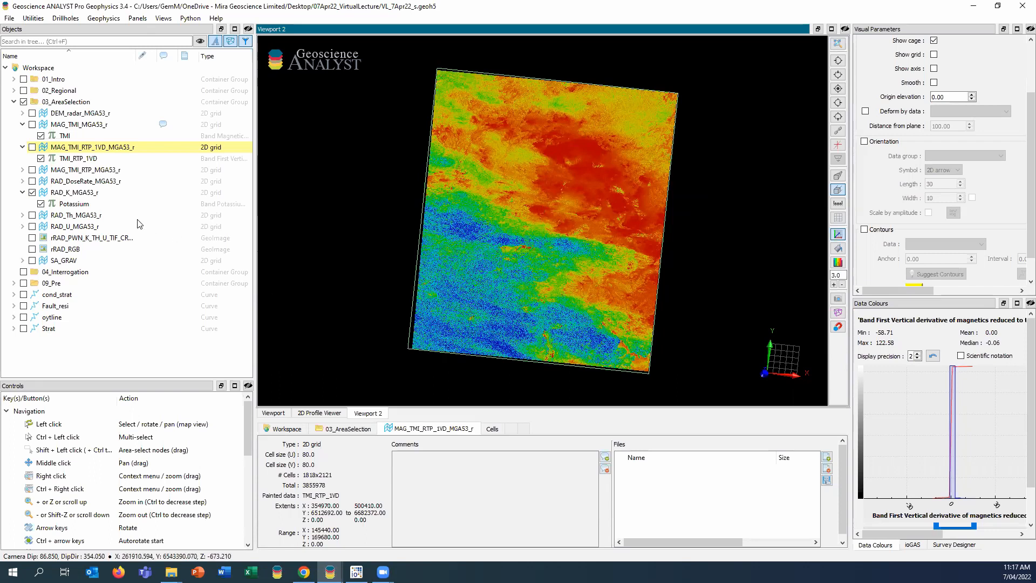
pyautogui.click(838, 89)
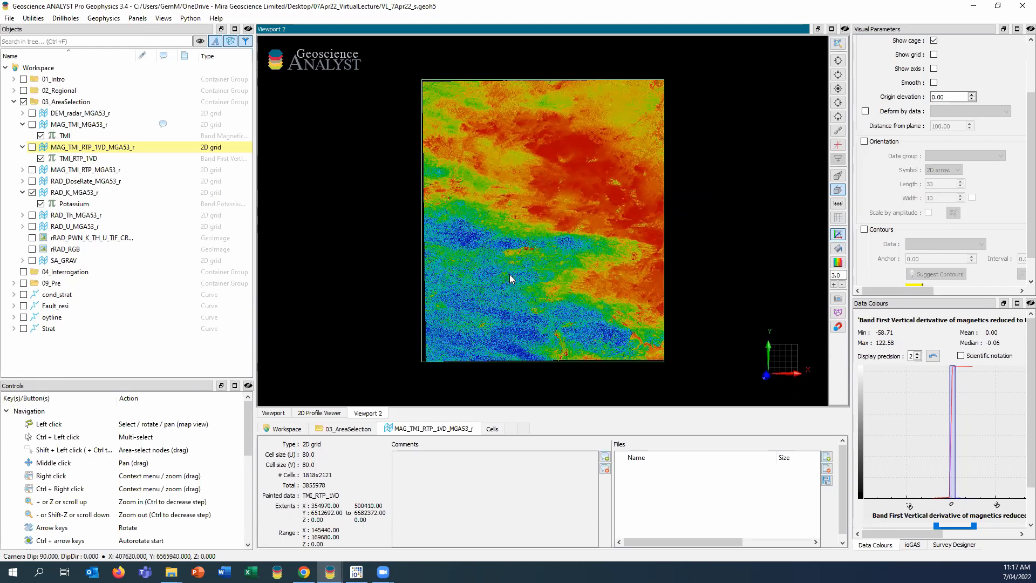
# Digitize a closed four-sided curve around the small elongated potassium high inside the blue low zone of the Potassium grid
pyautogui.scroll(1, 509, 276)
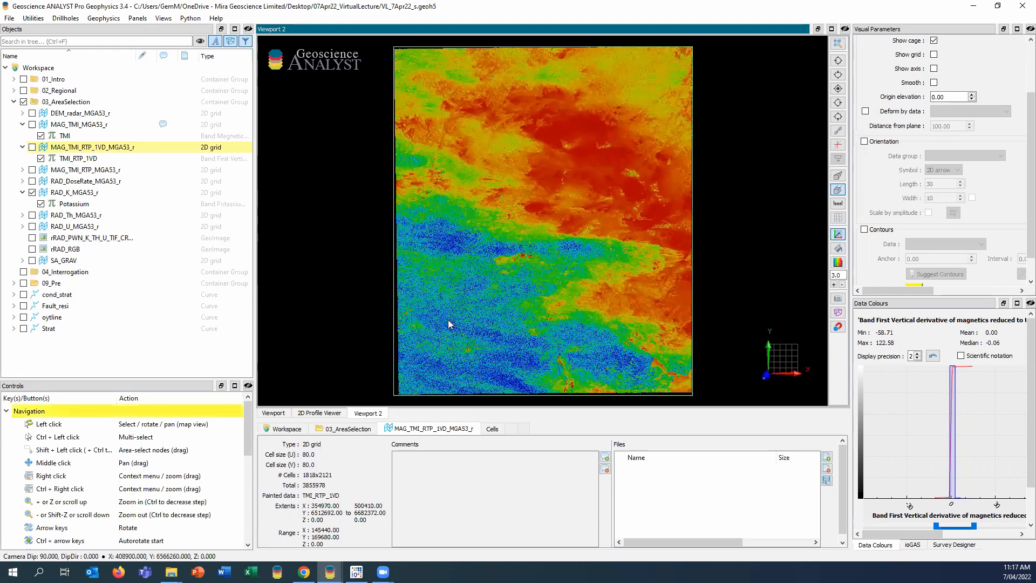
pyautogui.scroll(1, 446, 318)
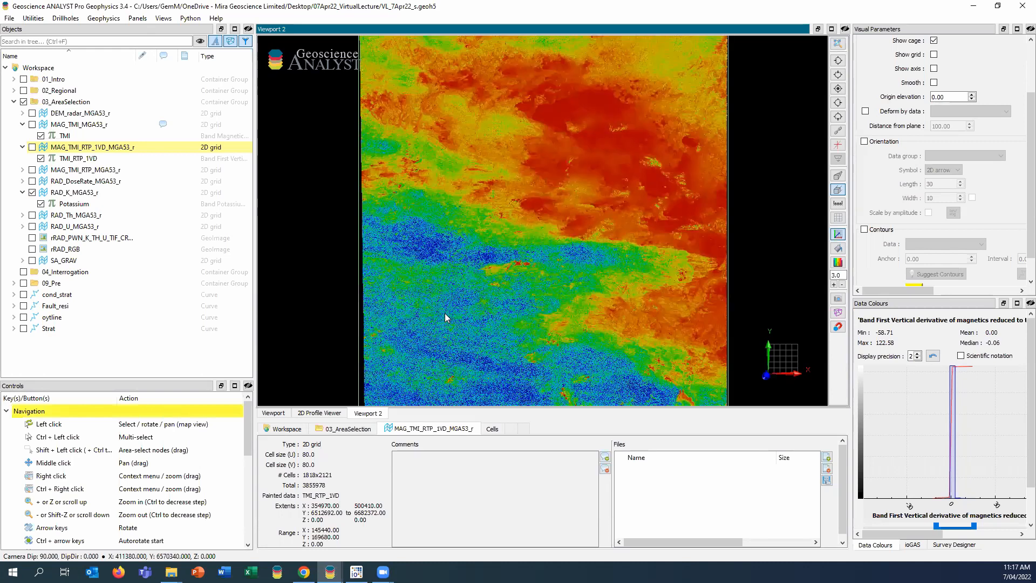
pyautogui.scroll(1, 446, 314)
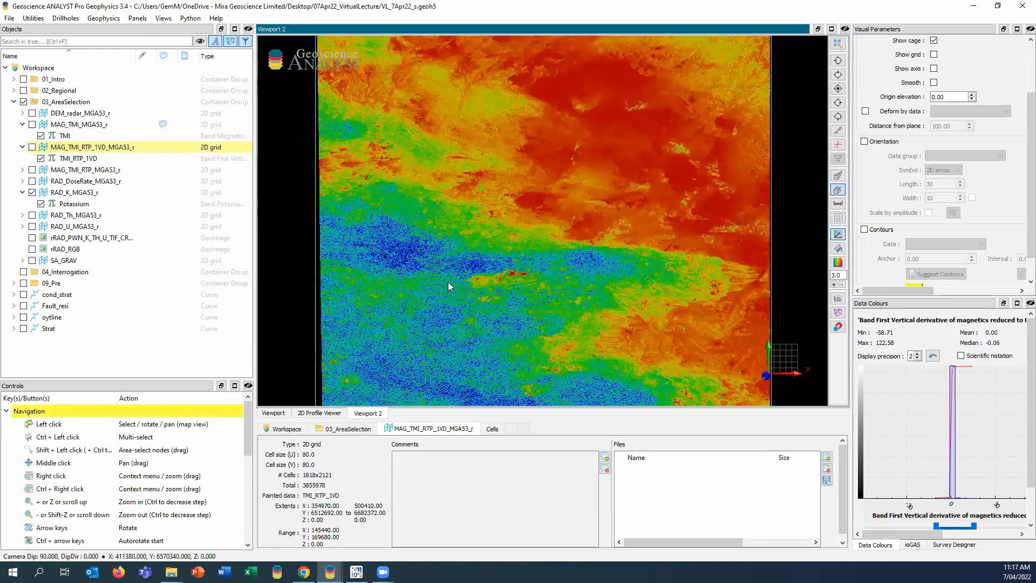
pyautogui.scroll(1, 448, 282)
pyautogui.press('i')
pyautogui.click(448, 282)
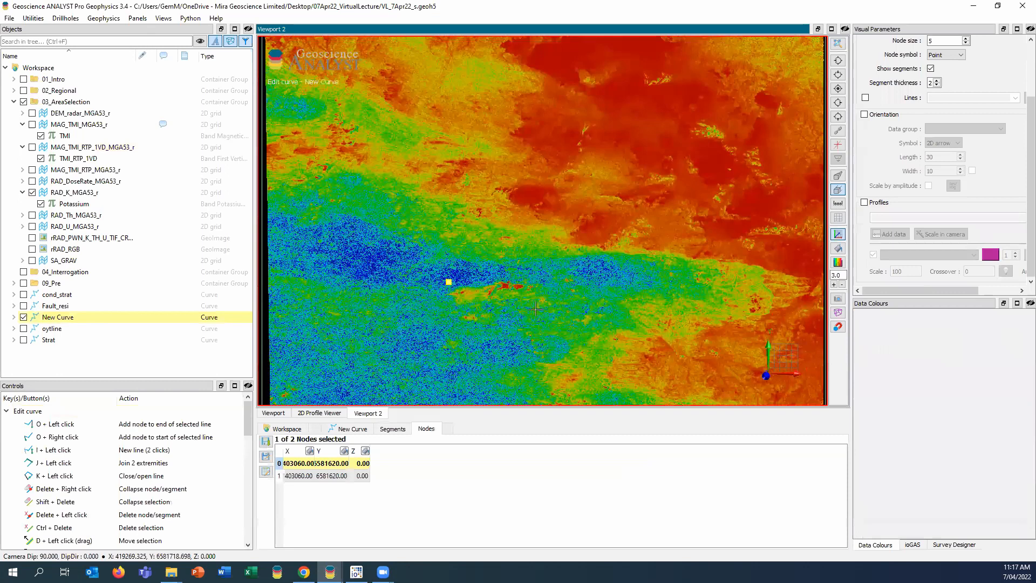
pyautogui.press('o')
pyautogui.click(534, 281)
pyautogui.click(536, 309)
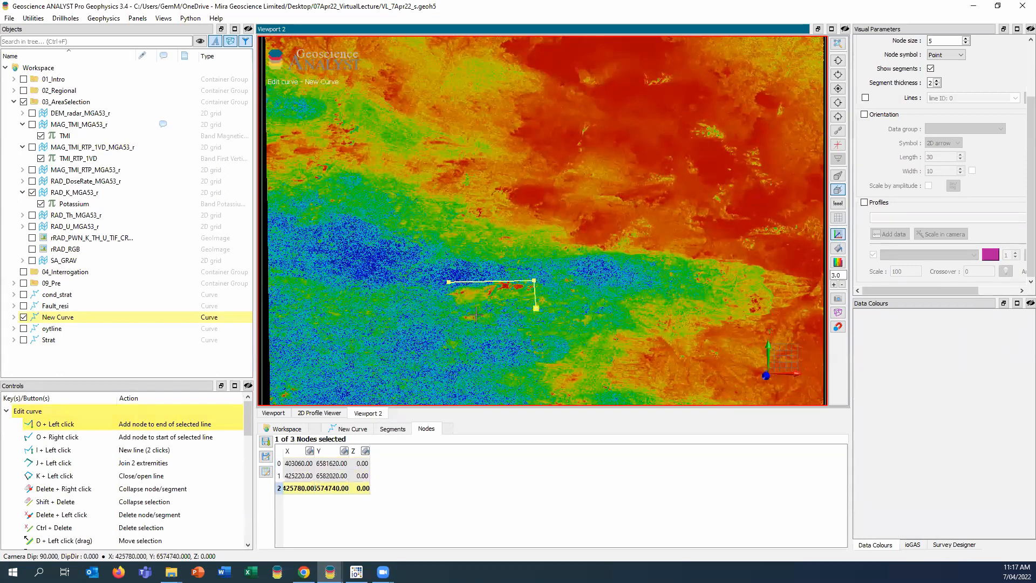
pyautogui.click(449, 310)
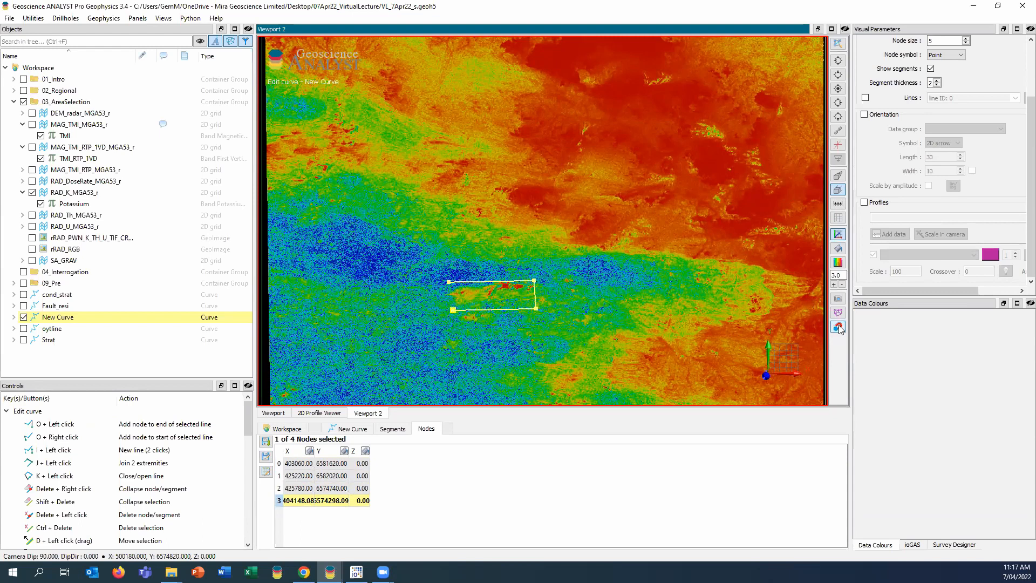
pyautogui.click(448, 281)
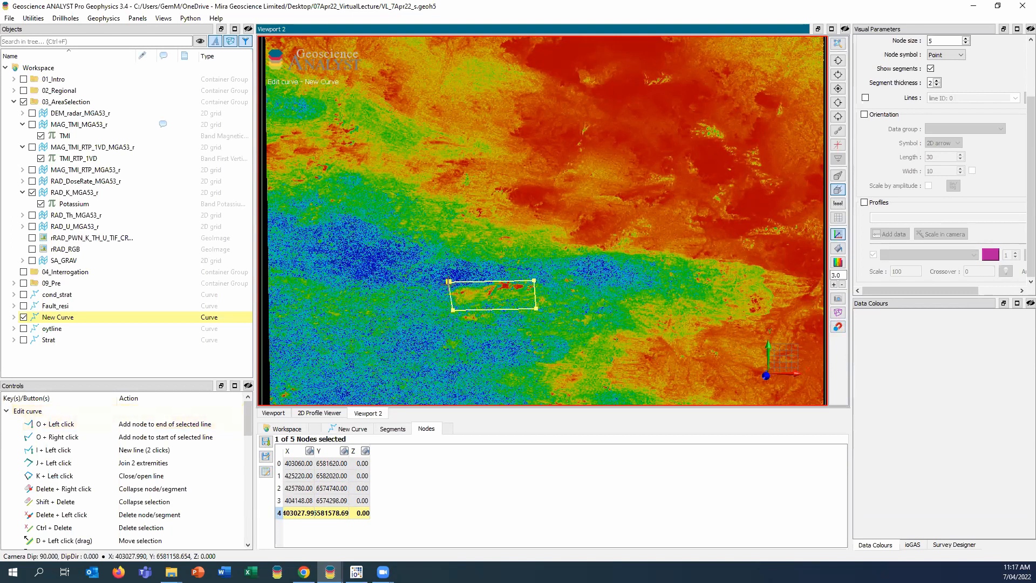
# Finish editing the new curve and name it AOI_outline
pyautogui.press('Return')
pyautogui.write('AOI_')
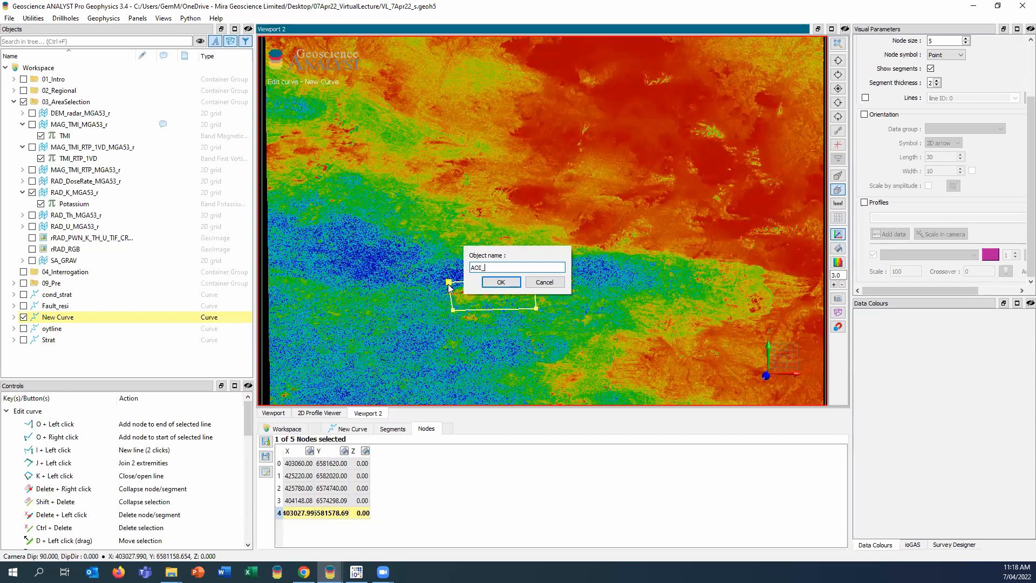
pyautogui.write('outline')
pyautogui.press('Return')
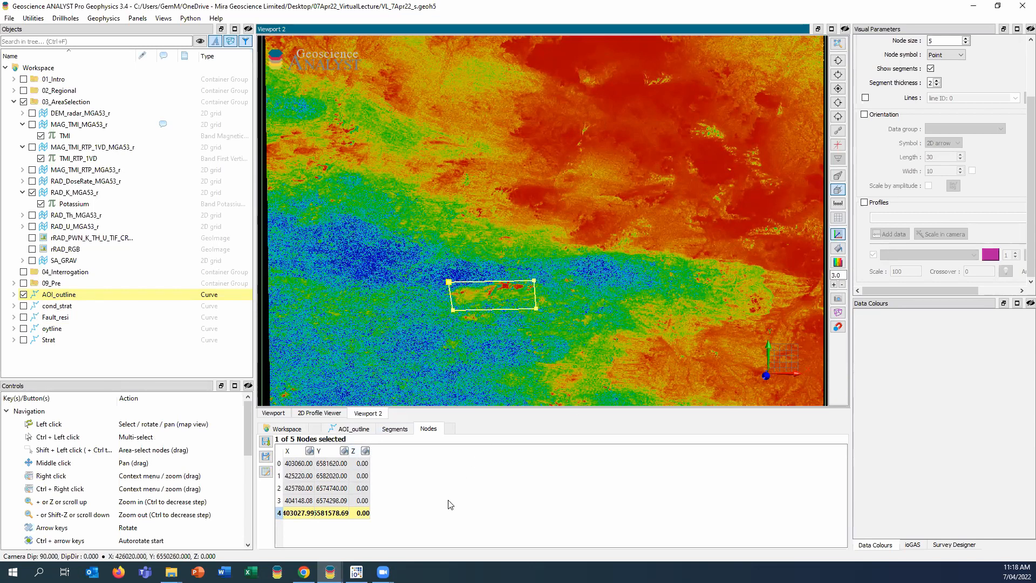
pyautogui.click(266, 471)
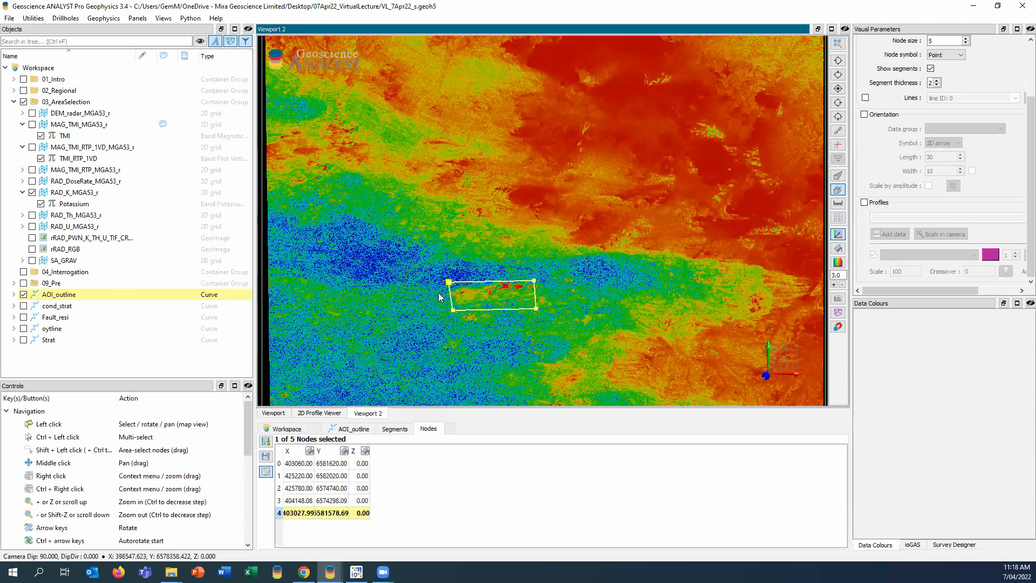
pyautogui.scroll(-1, 335, 379)
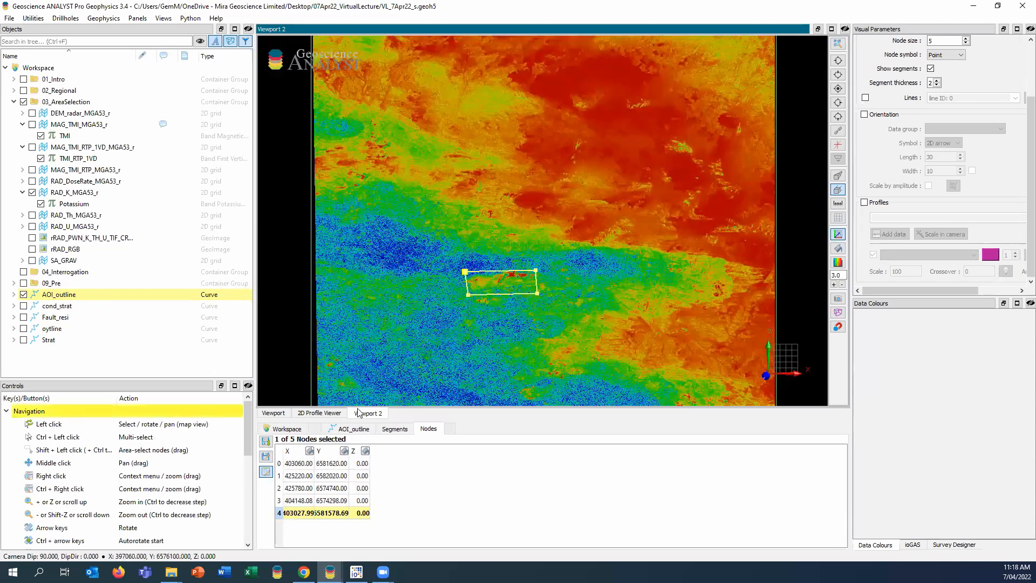
pyautogui.scroll(1, 335, 402)
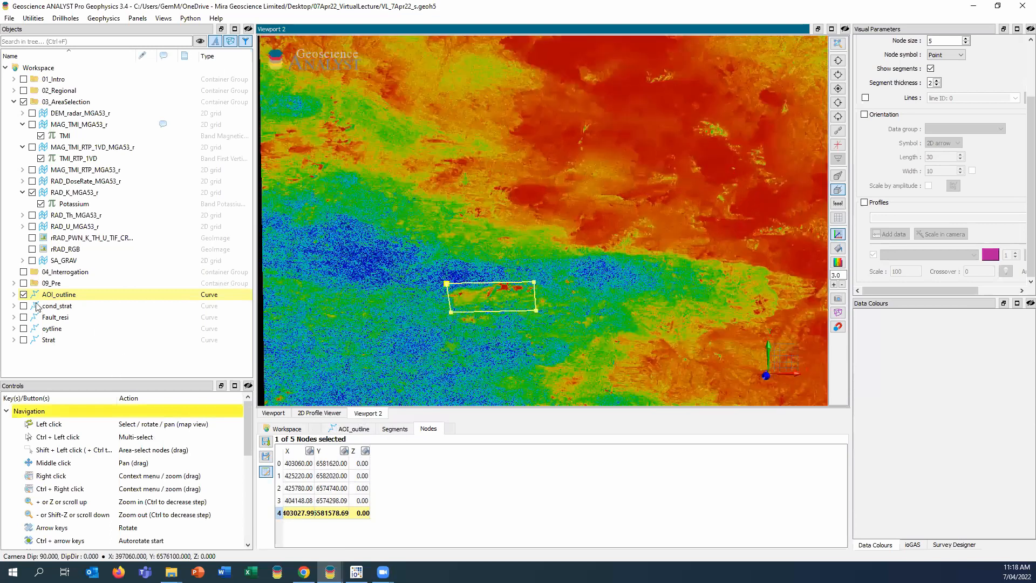
pyautogui.click(55, 295)
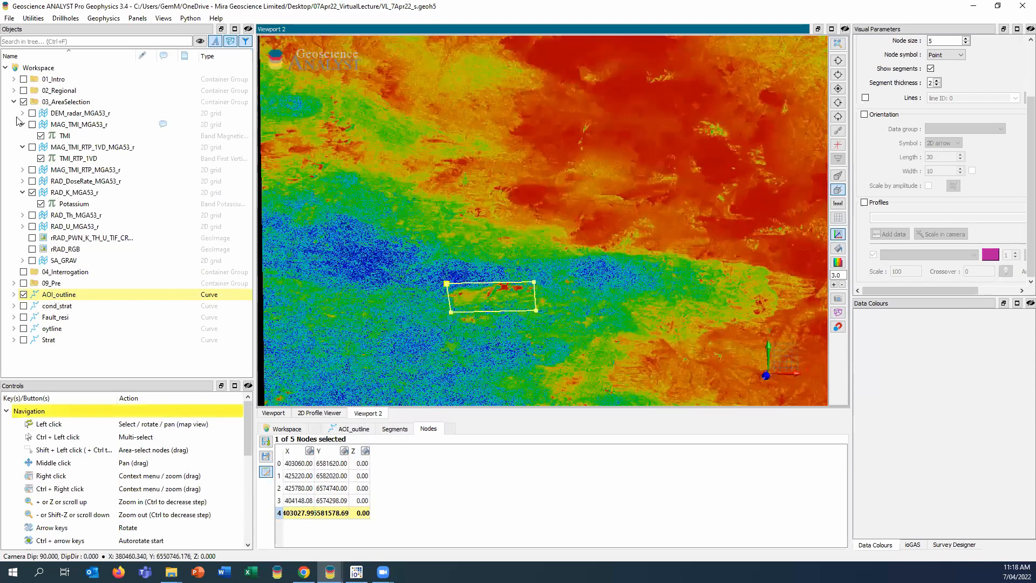
# Start a new block model in the Block Model Designer and draw its extent over AOI_outline, about 24975 by 7547
pyautogui.click(36, 18)
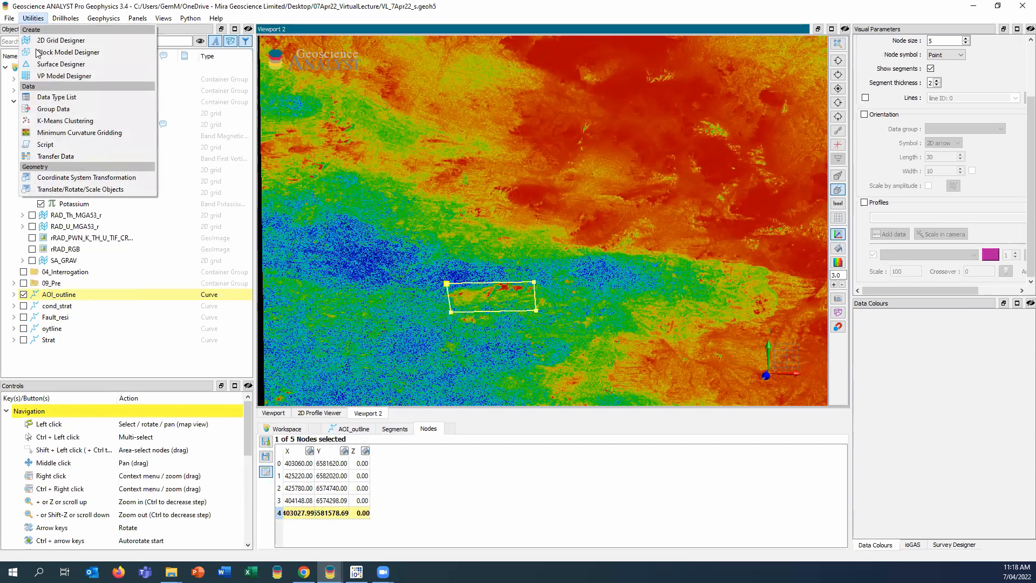
pyautogui.click(59, 55)
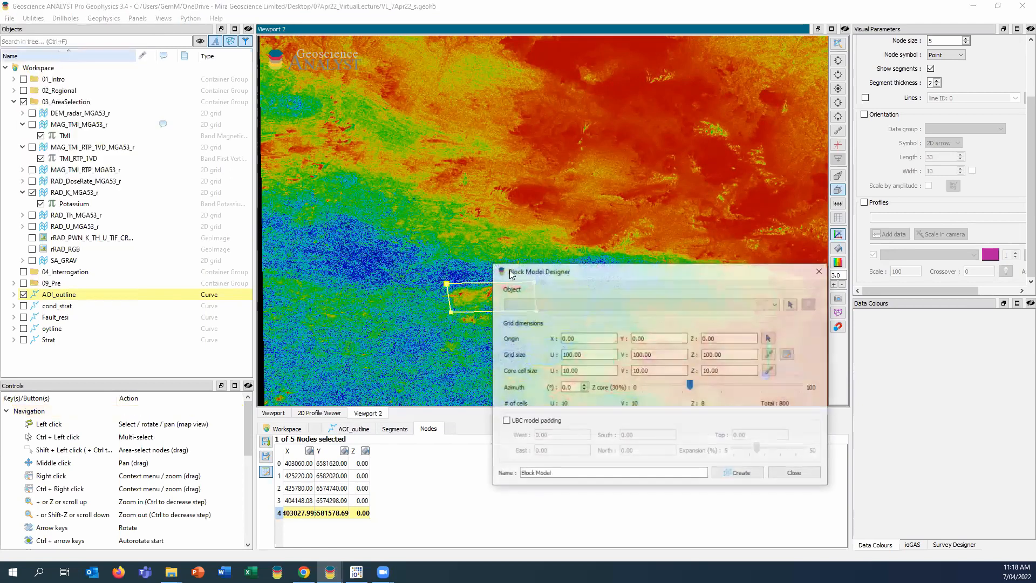
pyautogui.moveTo(644, 277); pyautogui.dragTo(640, 279)
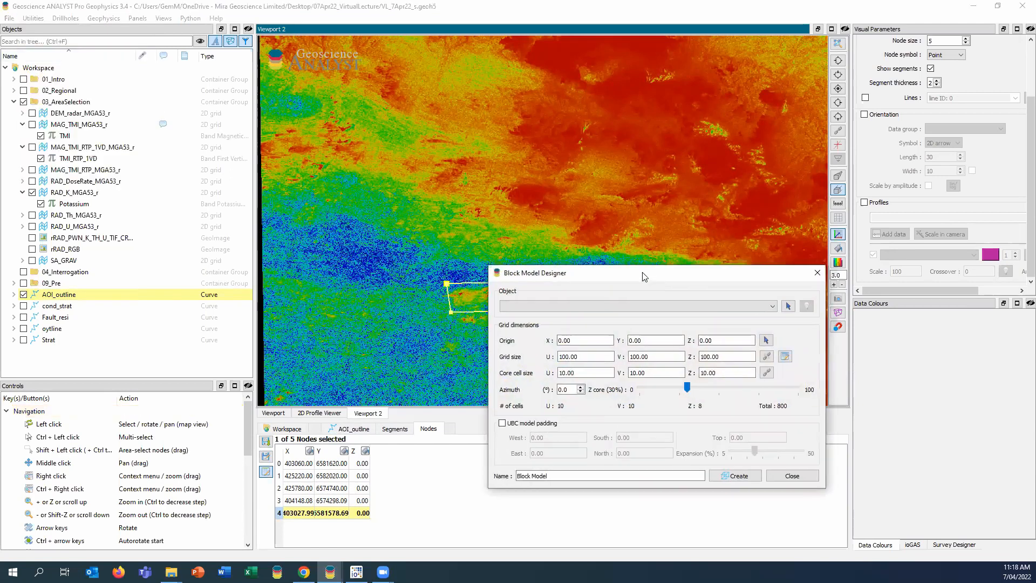
pyautogui.click(351, 225)
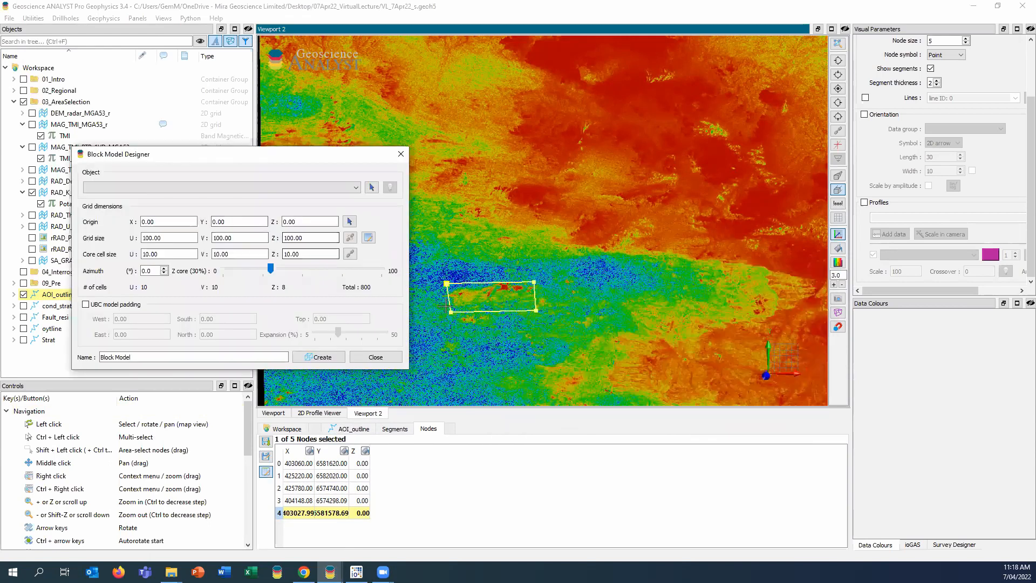
pyautogui.click(447, 307)
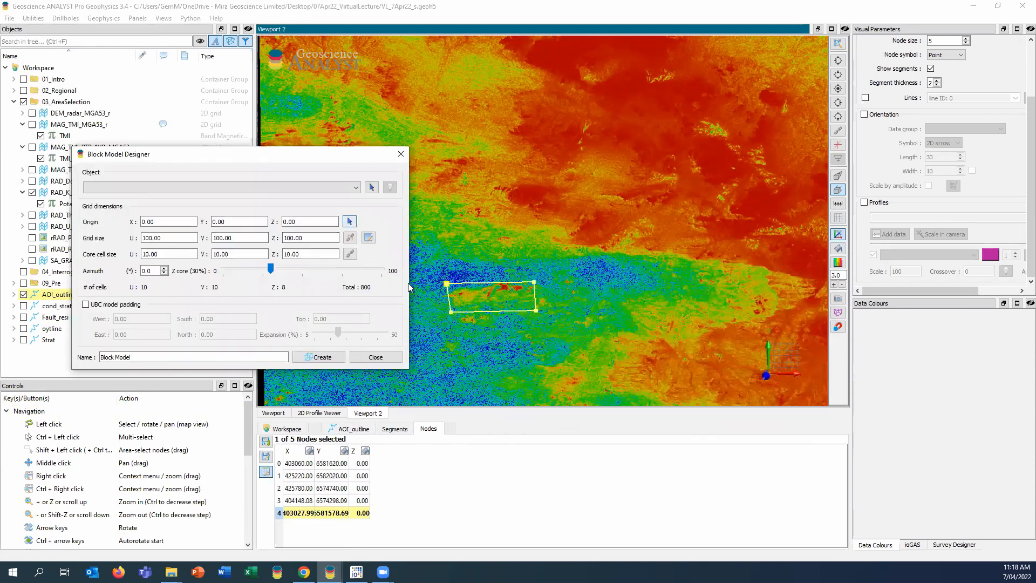
pyautogui.click(369, 237)
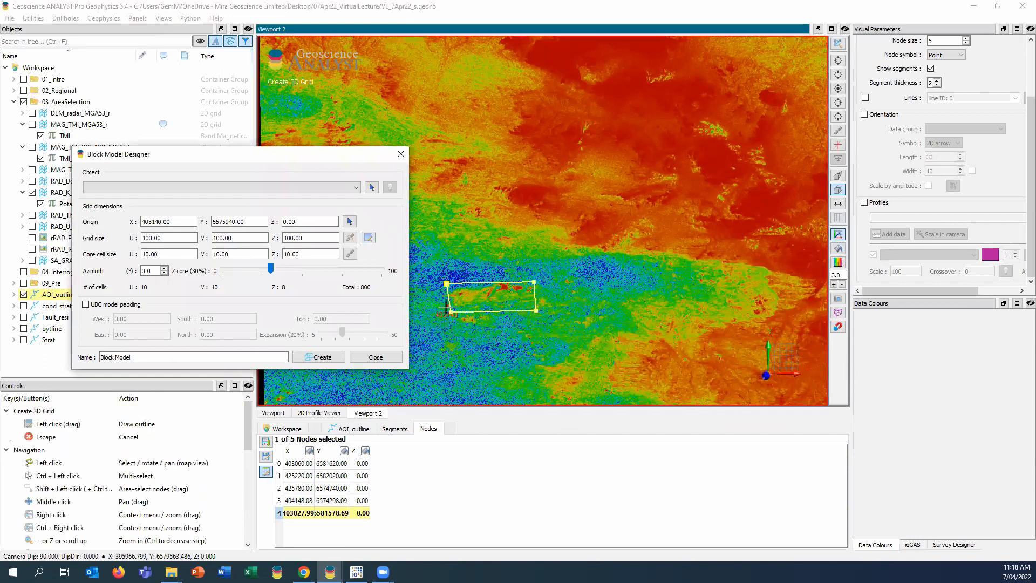
pyautogui.moveTo(447, 307); pyautogui.dragTo(538, 279)
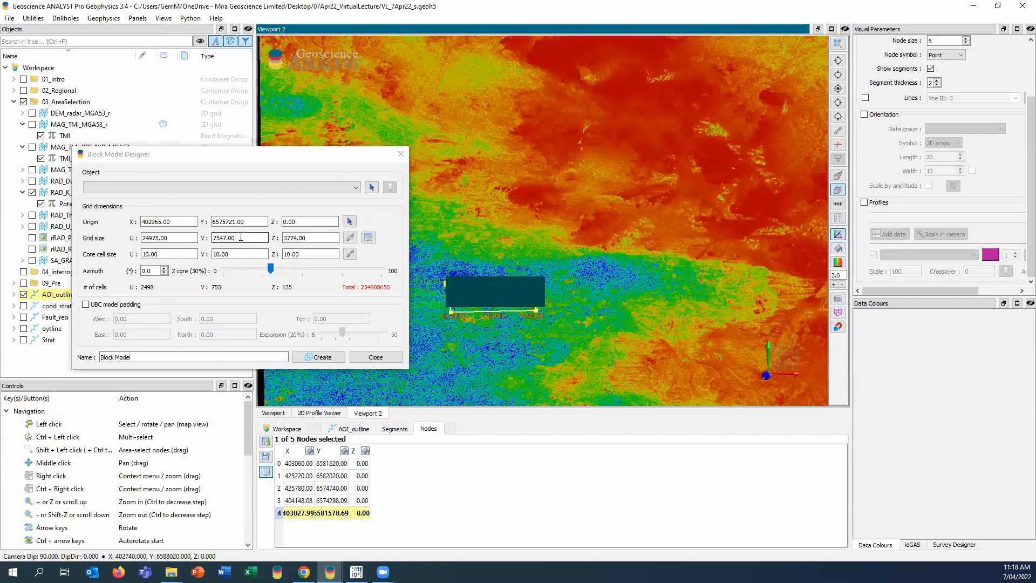
# Set the block model's grid size to 25000 in U and 10000 in V
pyautogui.moveTo(170, 238); pyautogui.dragTo(134, 239)
pyautogui.write('2')
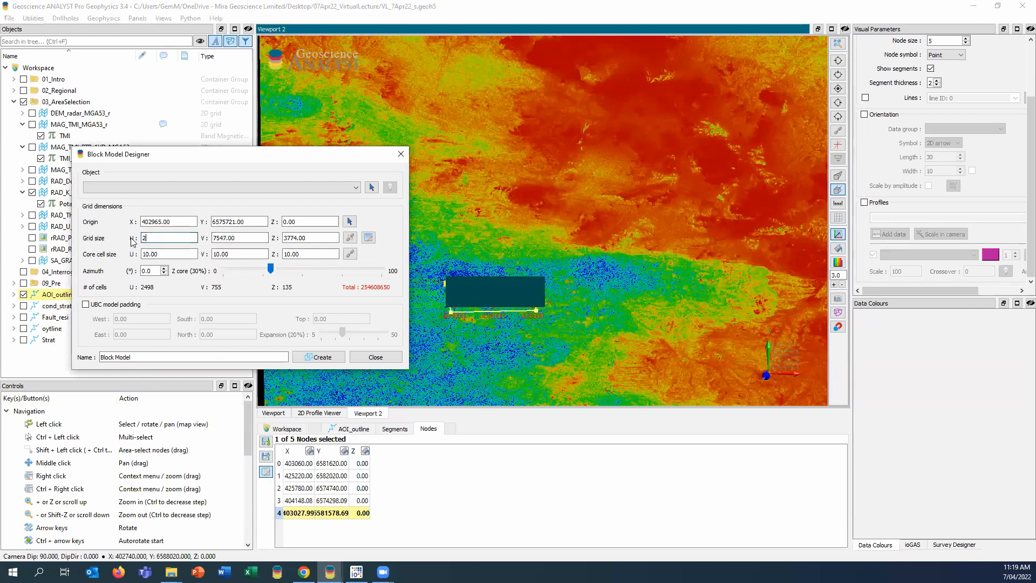
pyautogui.write('5000')
pyautogui.moveTo(236, 238); pyautogui.dragTo(215, 238)
pyautogui.write('10000')
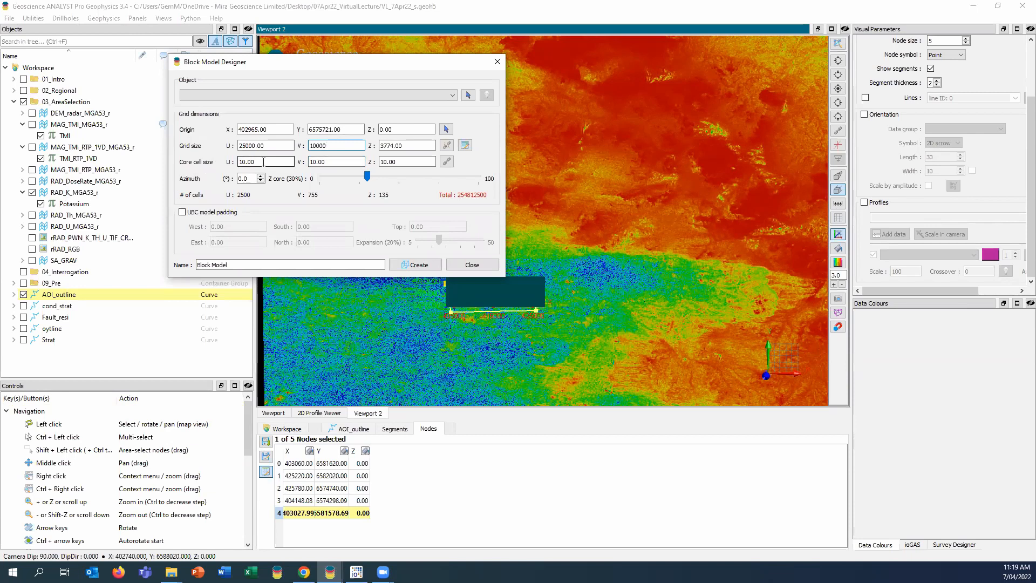
# Set the block model's core cell size to 100 in U, 100 in V and 2 in Z
pyautogui.moveTo(258, 162); pyautogui.dragTo(229, 164)
pyautogui.write('100')
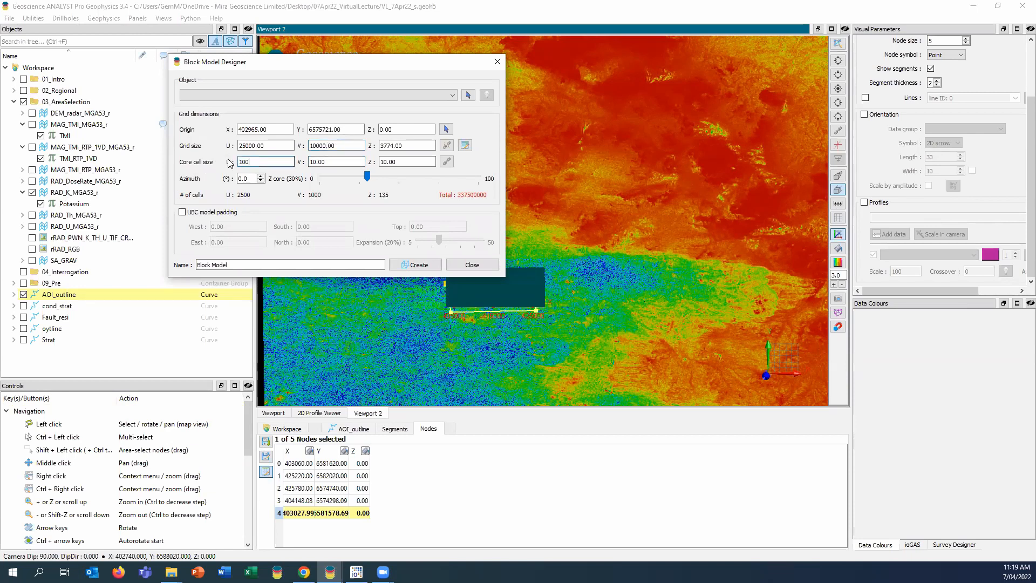
pyautogui.press('Tab')
pyautogui.write('100')
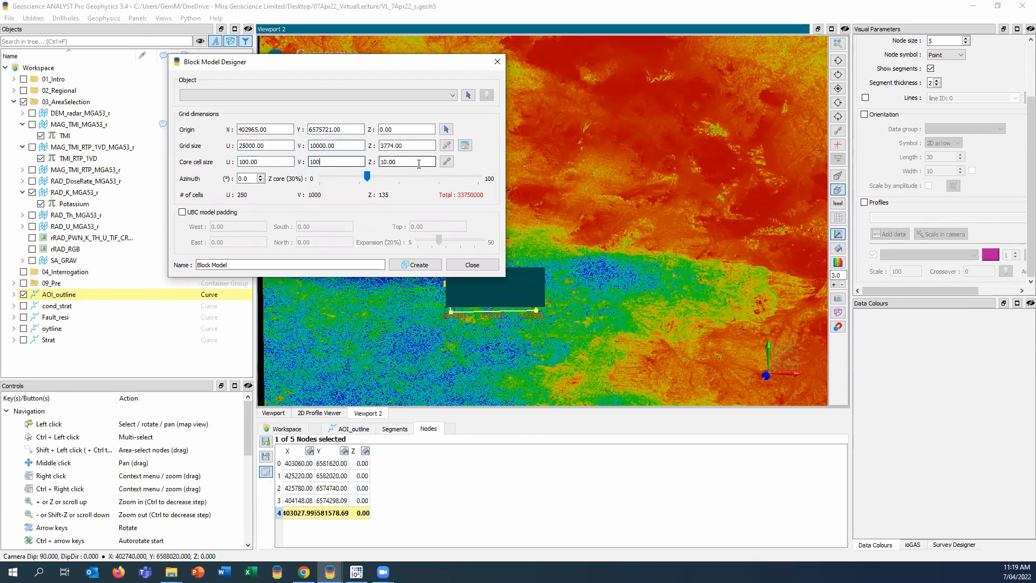
pyautogui.press('Tab')
pyautogui.write('1')
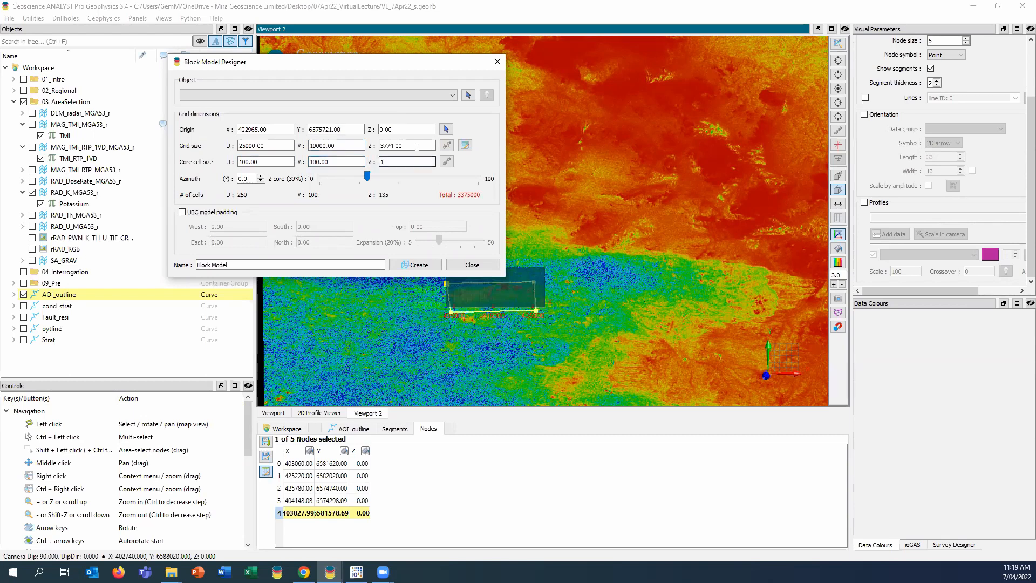
pyautogui.press('Tab')
pyautogui.hotkey('shift', 'Tab')
pyautogui.write('2')
# Set the block model's Z grid size to 5 and its origin Z to 1
pyautogui.moveTo(406, 146); pyautogui.dragTo(349, 144)
pyautogui.write('5')
pyautogui.moveTo(422, 127); pyautogui.dragTo(363, 128)
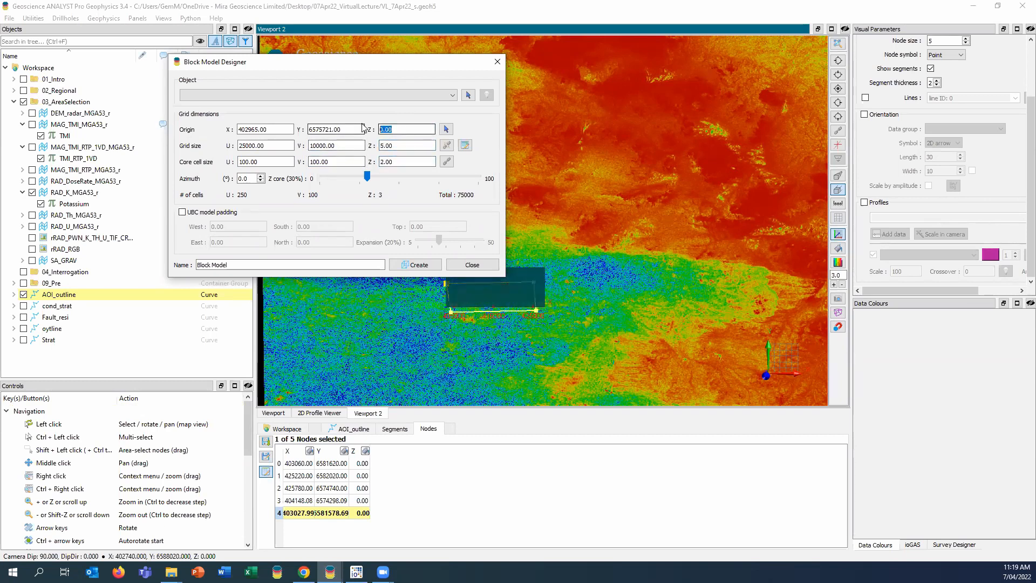
pyautogui.write('1')
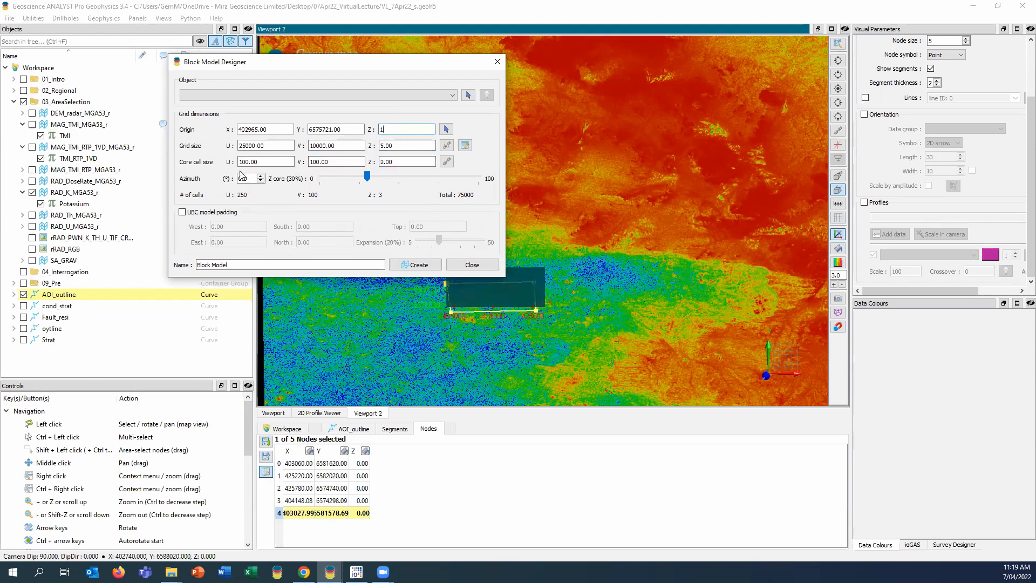
# Name the block model AOI_Block Model, create it and close the designer
pyautogui.click(198, 265)
pyautogui.write('AOI_')
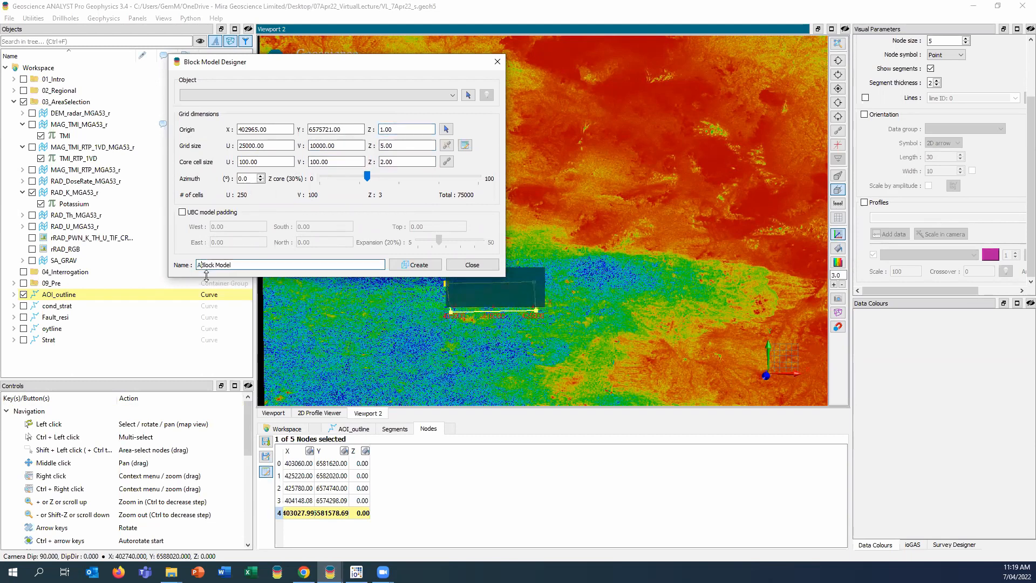
pyautogui.click(419, 265)
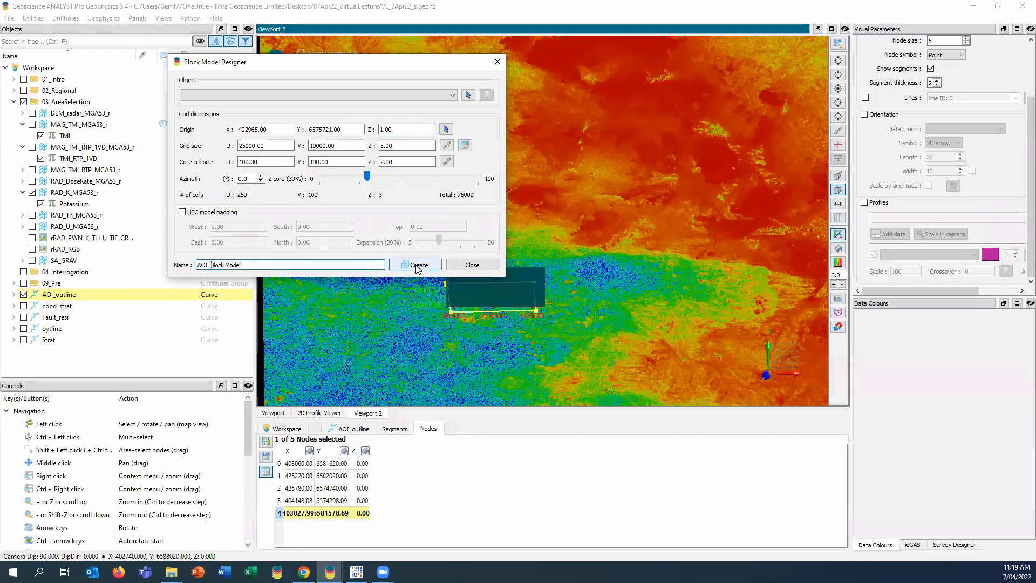
pyautogui.click(498, 61)
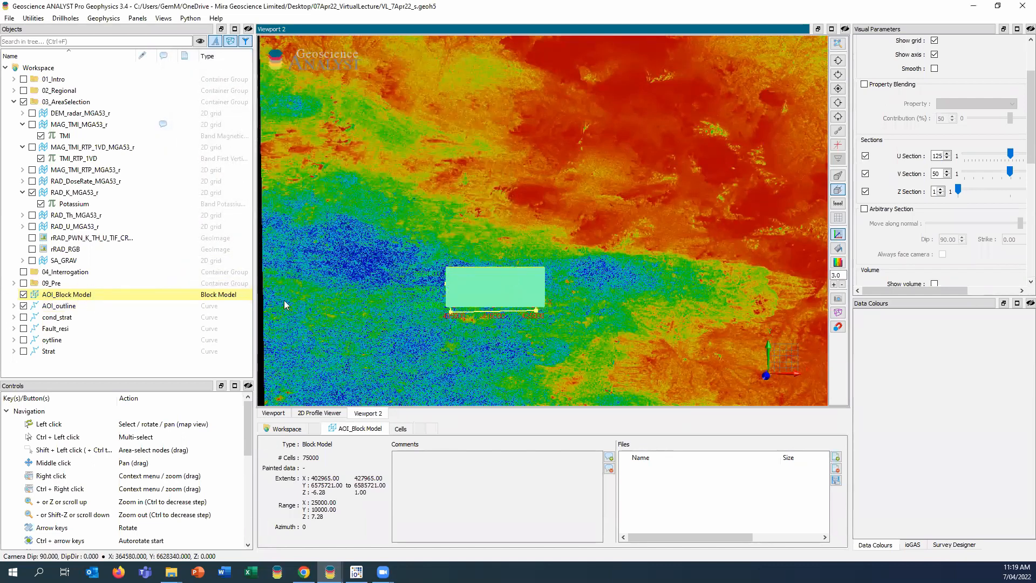
# Hide AOI_outline and the RAD_K_MGA53_r grid, and inspect AOI_Block Model on its own up close
pyautogui.click(23, 306)
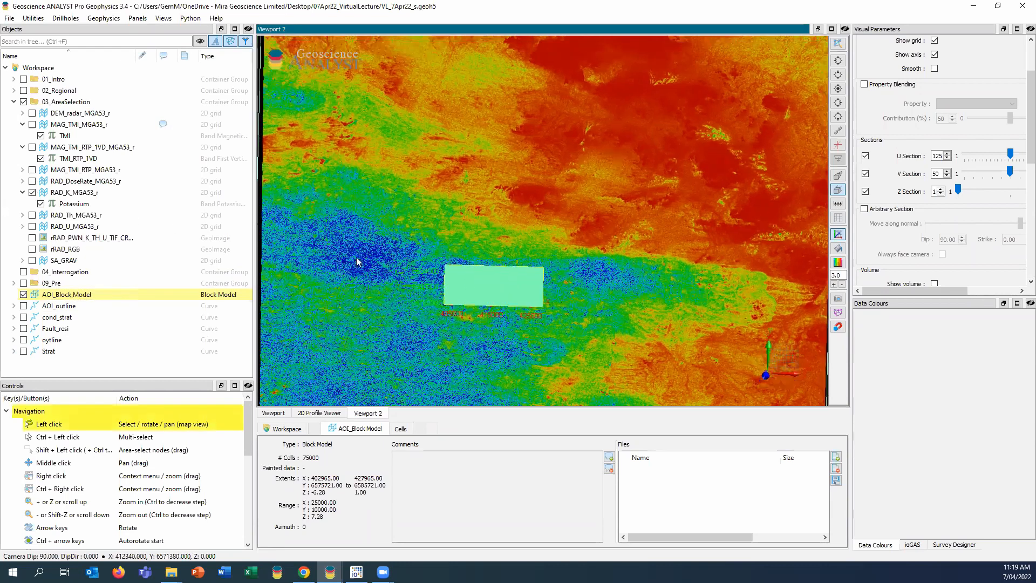
pyautogui.moveTo(494, 308); pyautogui.dragTo(492, 313)
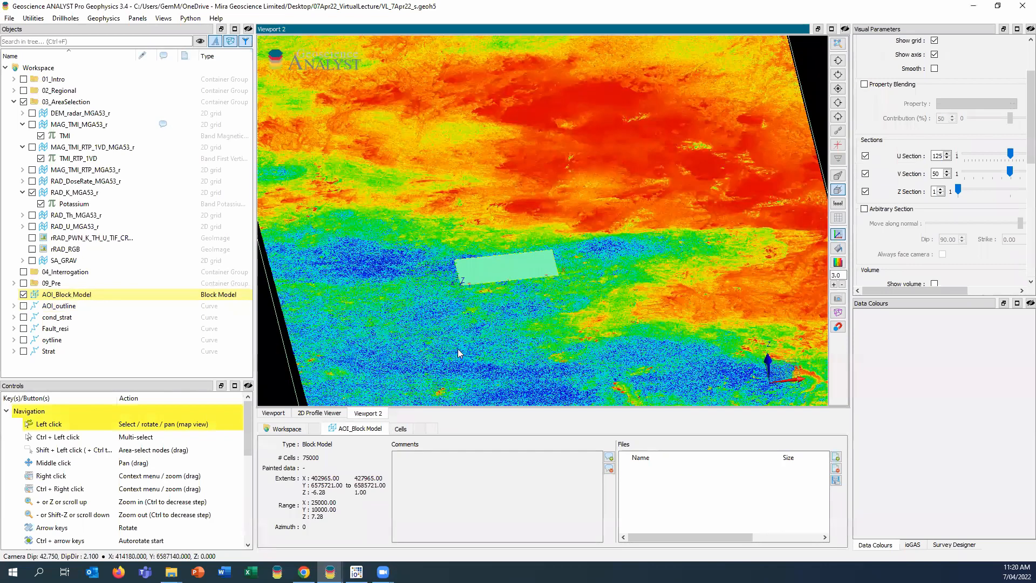
pyautogui.click(32, 192)
pyautogui.moveTo(366, 212); pyautogui.dragTo(355, 238)
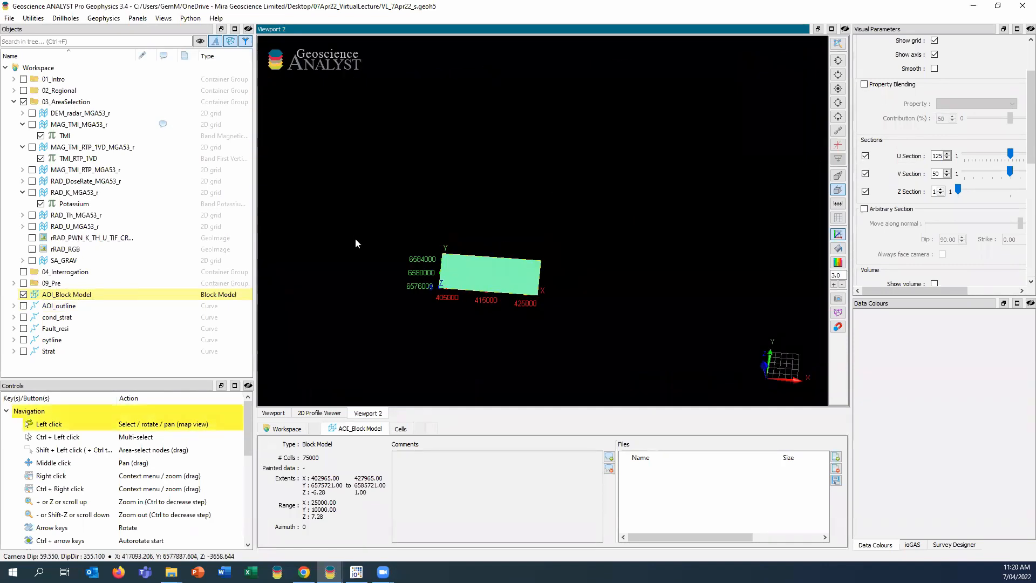
pyautogui.scroll(4, 549, 287)
pyautogui.moveTo(502, 367); pyautogui.dragTo(580, 273, button='middle')
pyautogui.scroll(3, 580, 273)
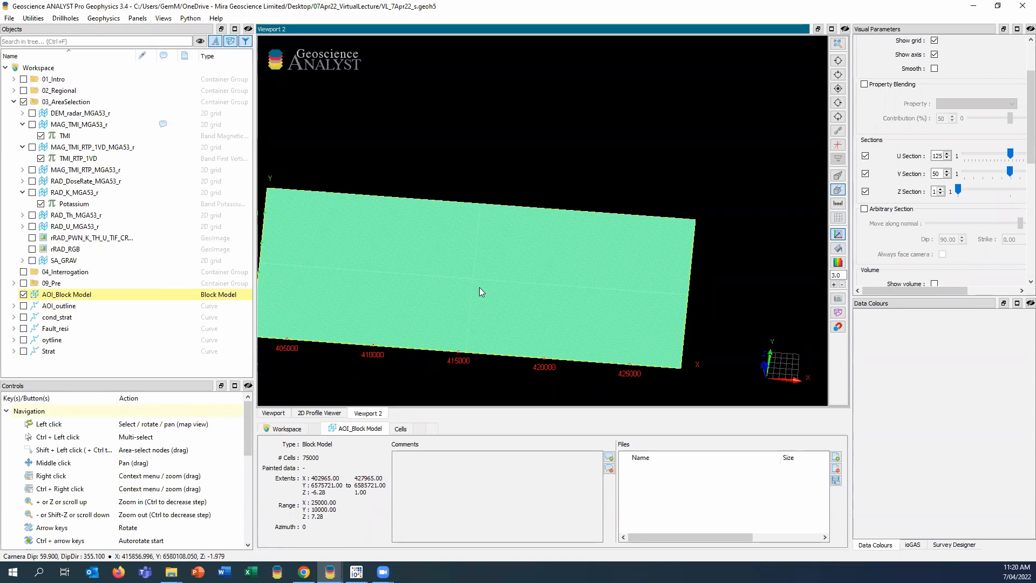
pyautogui.moveTo(479, 286); pyautogui.dragTo(578, 184, button='middle')
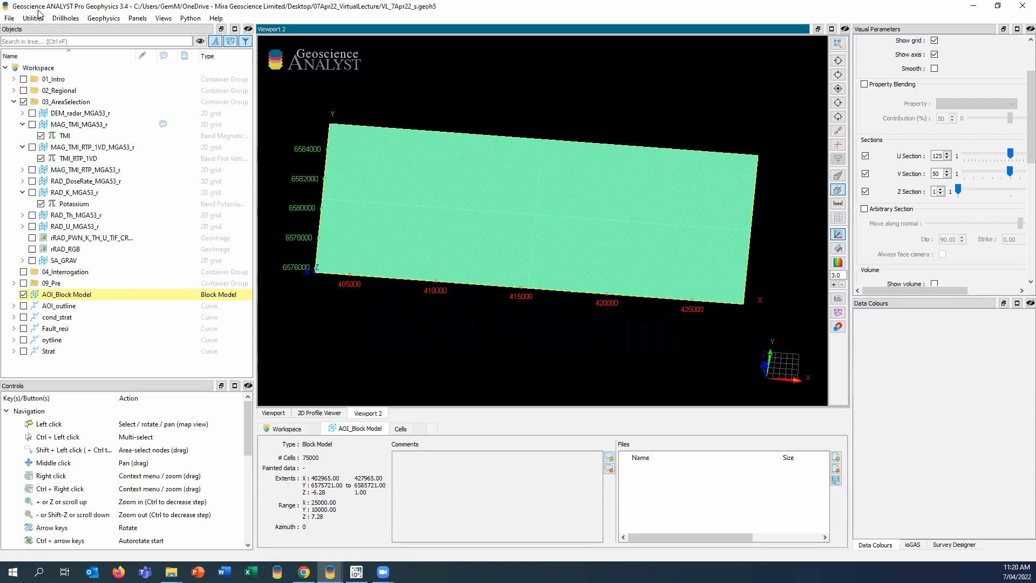
# Start a data transfer, show the MAG_TMI_MGA53_r grid and set it as the source object
pyautogui.click(33, 18)
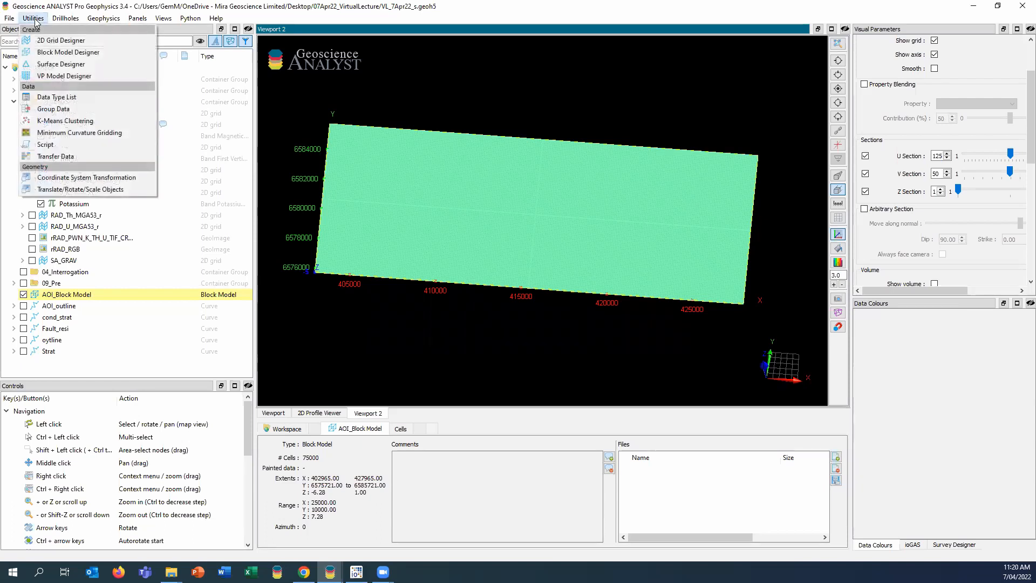
pyautogui.click(56, 157)
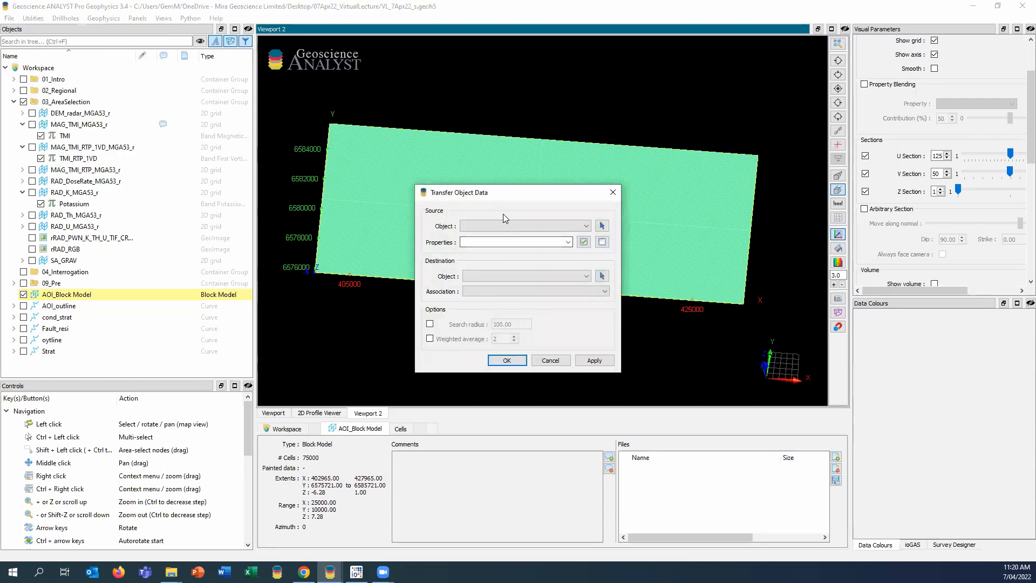
pyautogui.moveTo(529, 192); pyautogui.dragTo(620, 235)
pyautogui.click(679, 270)
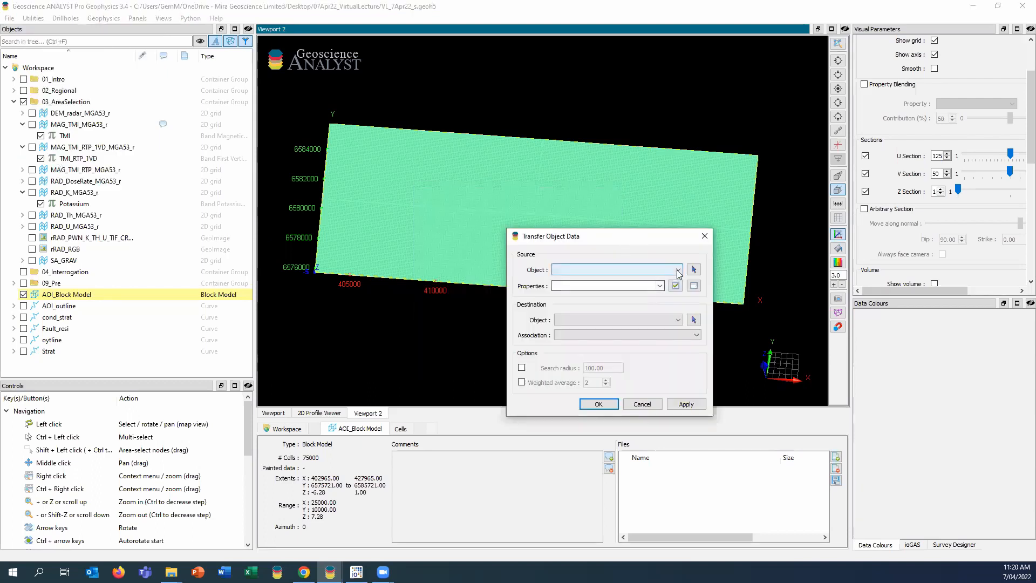
pyautogui.click(663, 272)
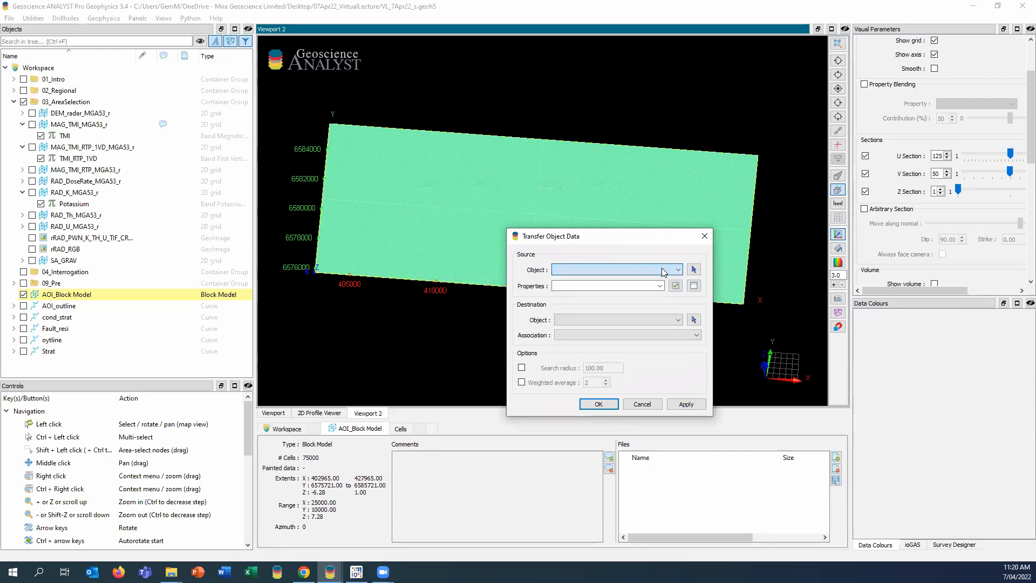
pyautogui.click(32, 125)
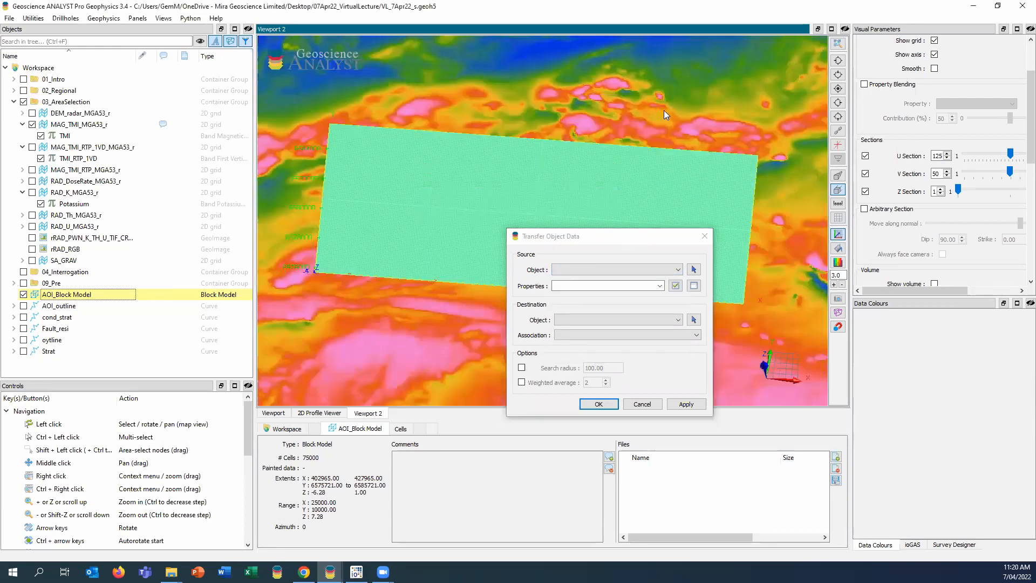
pyautogui.click(694, 270)
pyautogui.click(632, 82)
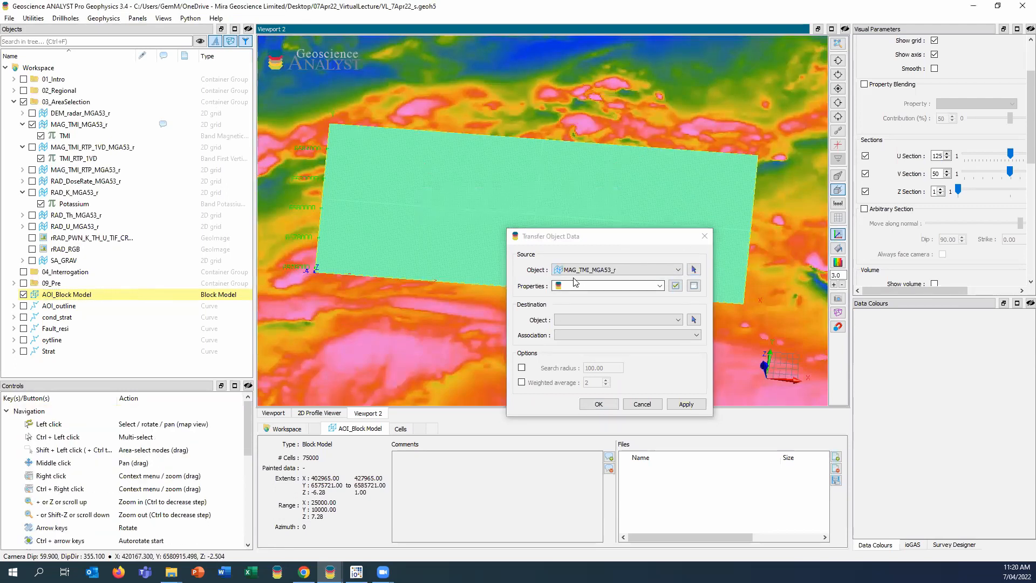
# Transfer the TMI property to the cells of AOI_Block Model, close the transfer and expand the model's properties
pyautogui.click(660, 286)
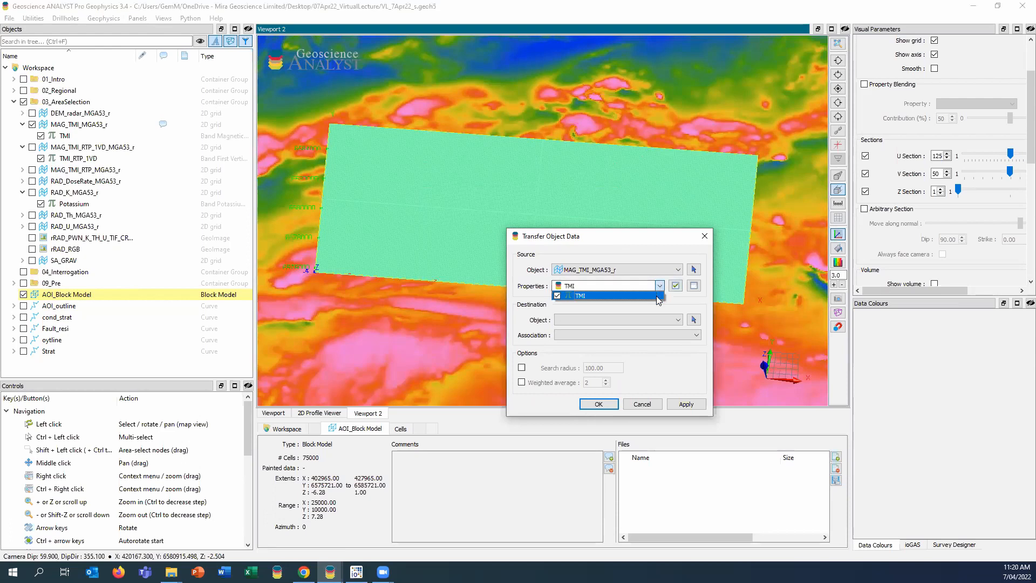
pyautogui.click(694, 320)
pyautogui.click(694, 208)
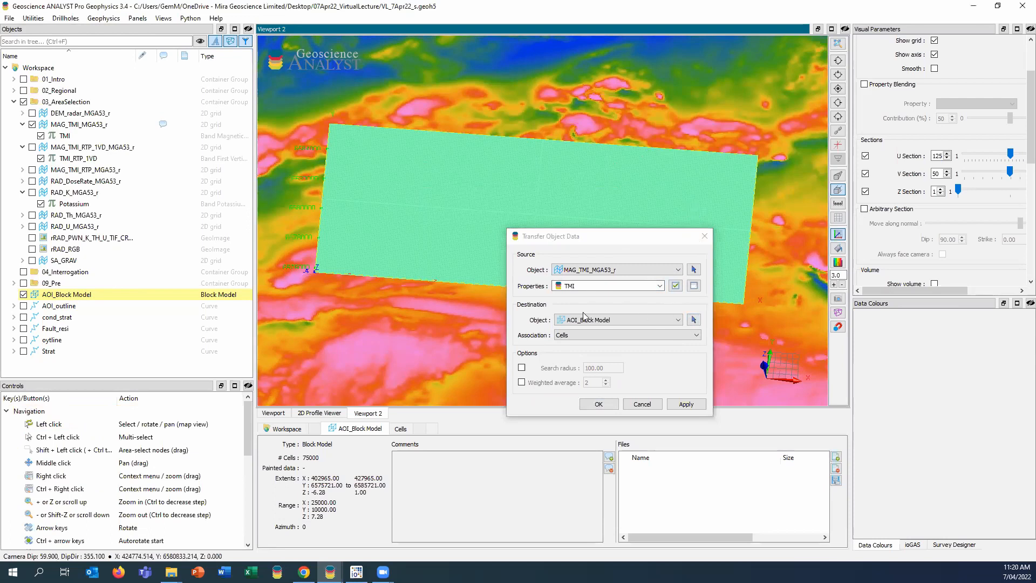
pyautogui.click(694, 405)
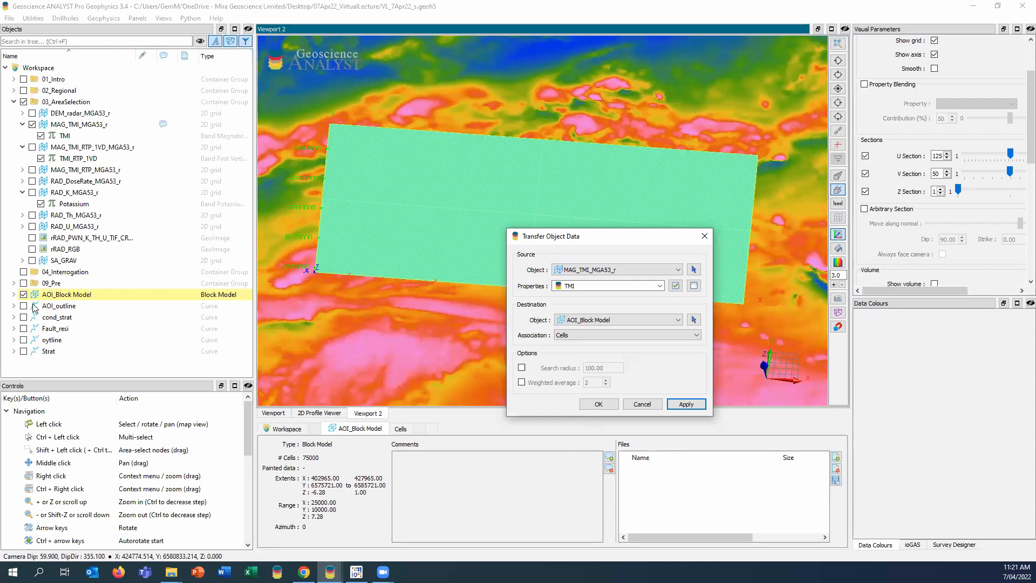
pyautogui.click(704, 235)
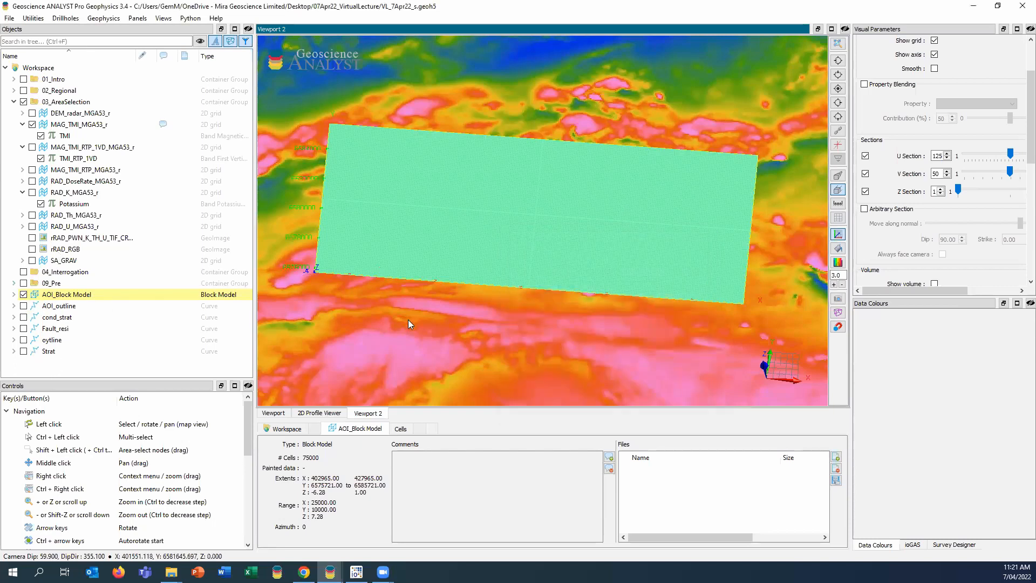
pyautogui.click(14, 294)
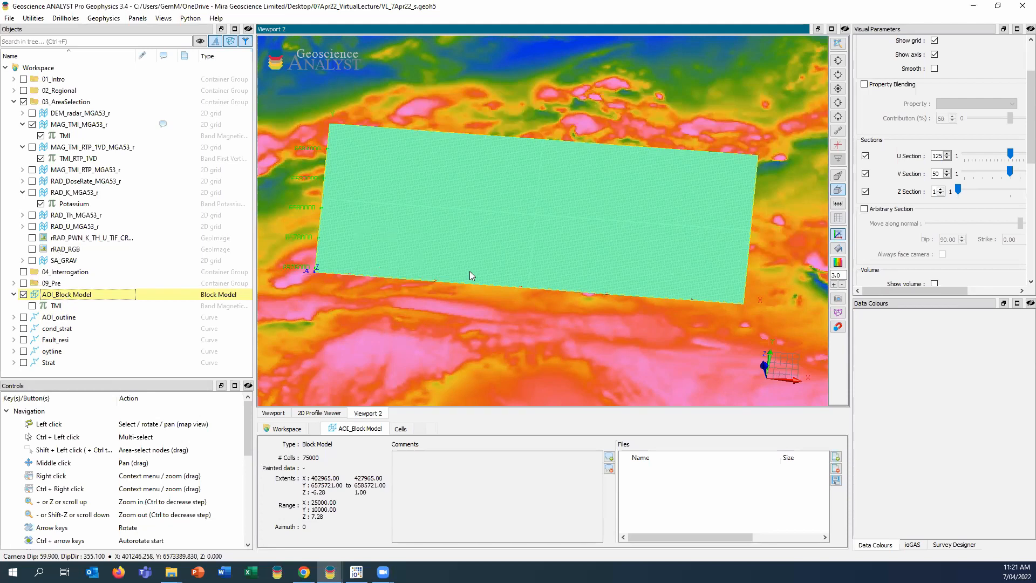
pyautogui.moveTo(482, 280); pyautogui.dragTo(489, 213)
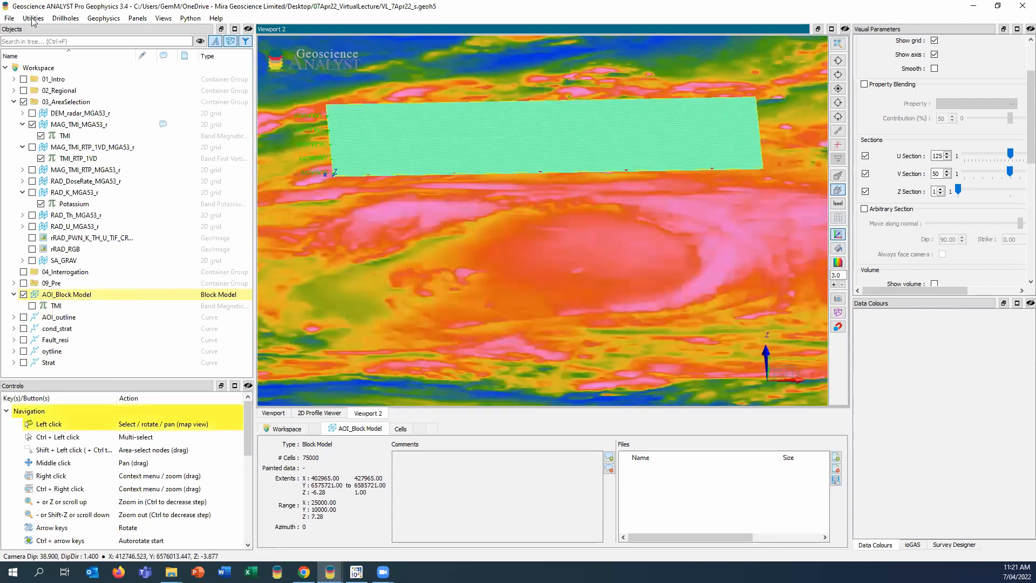
# Transfer the Thorium property from RAD_Th_MGA53_r to the cells of AOI_Block Model
pyautogui.click(32, 19)
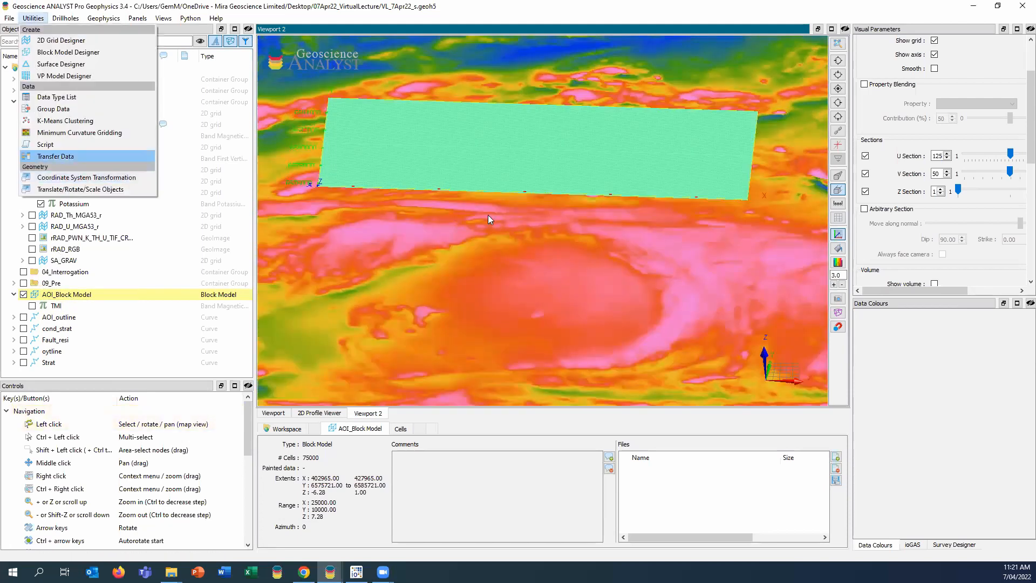
pyautogui.click(586, 209)
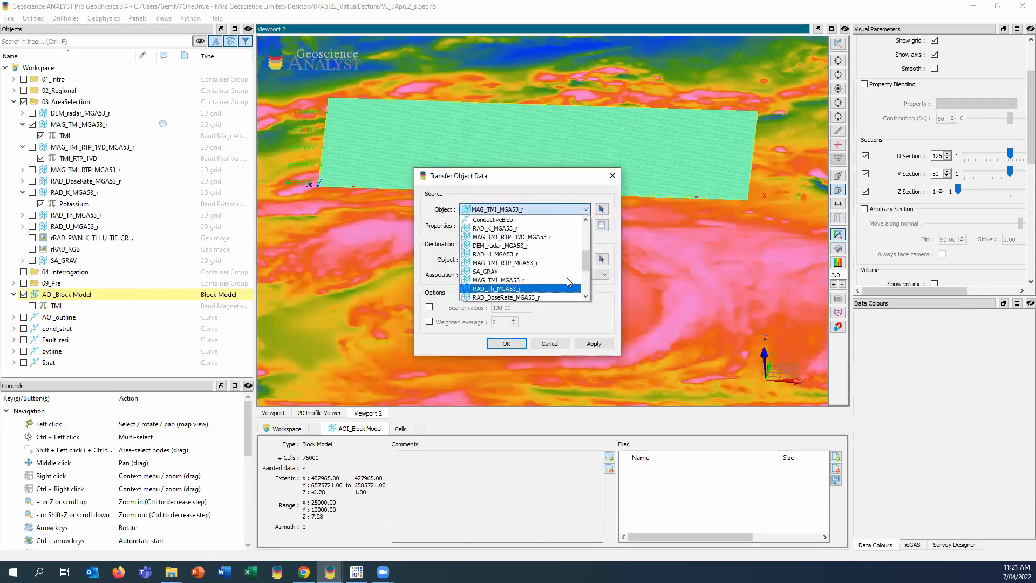
pyautogui.moveTo(586, 272); pyautogui.dragTo(592, 278)
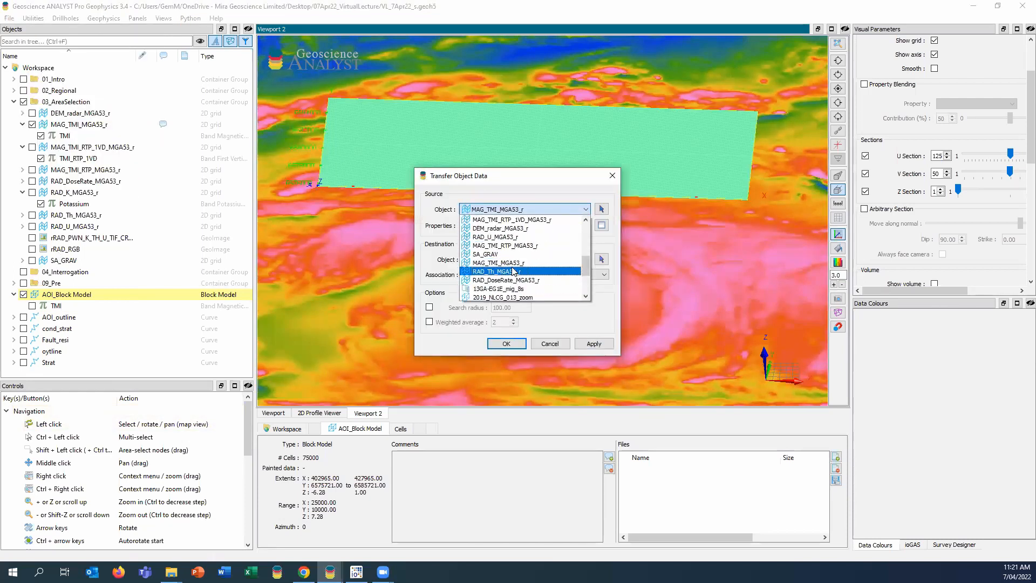
pyautogui.click(515, 271)
pyautogui.click(567, 226)
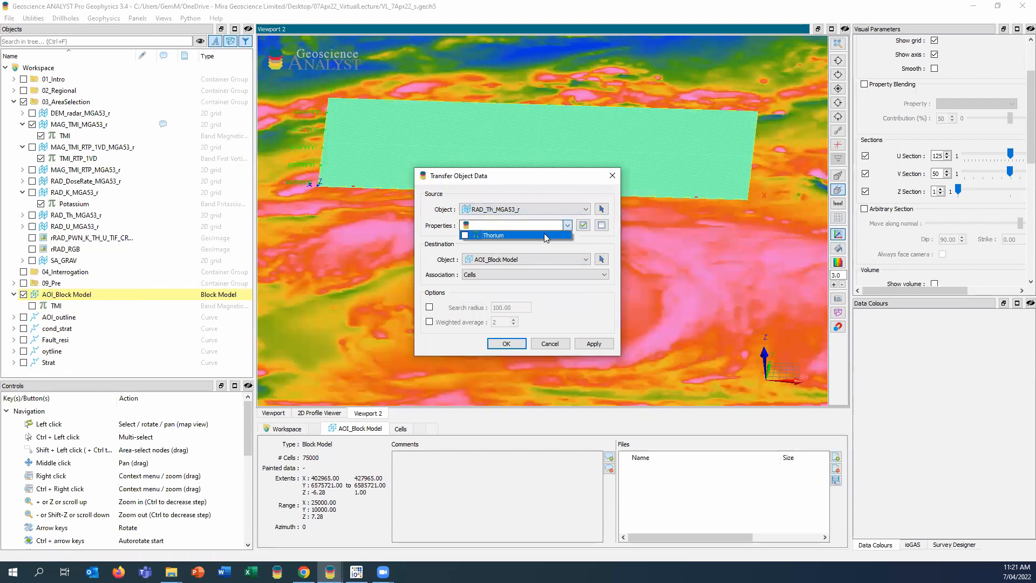
pyautogui.click(544, 235)
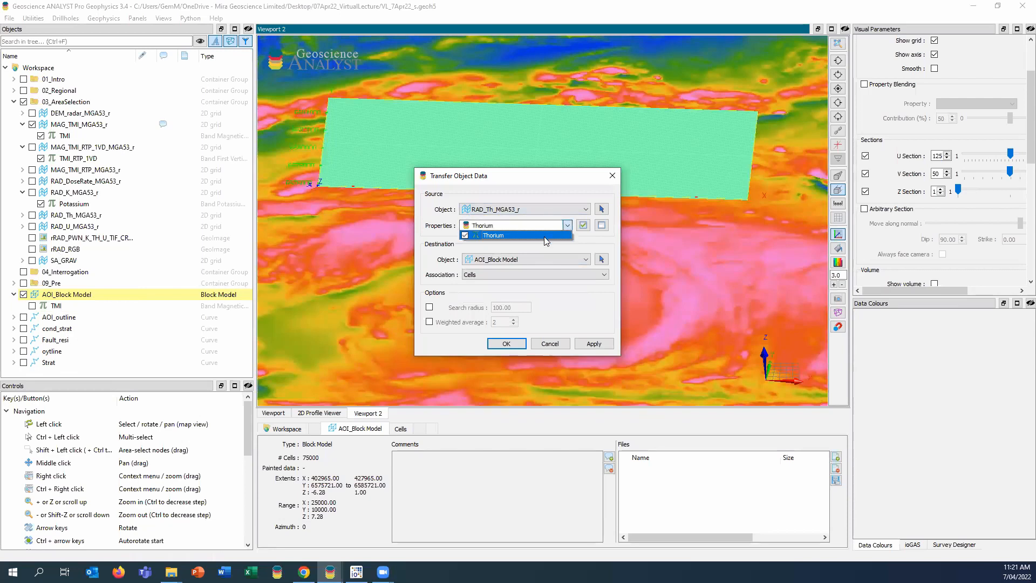
pyautogui.click(593, 344)
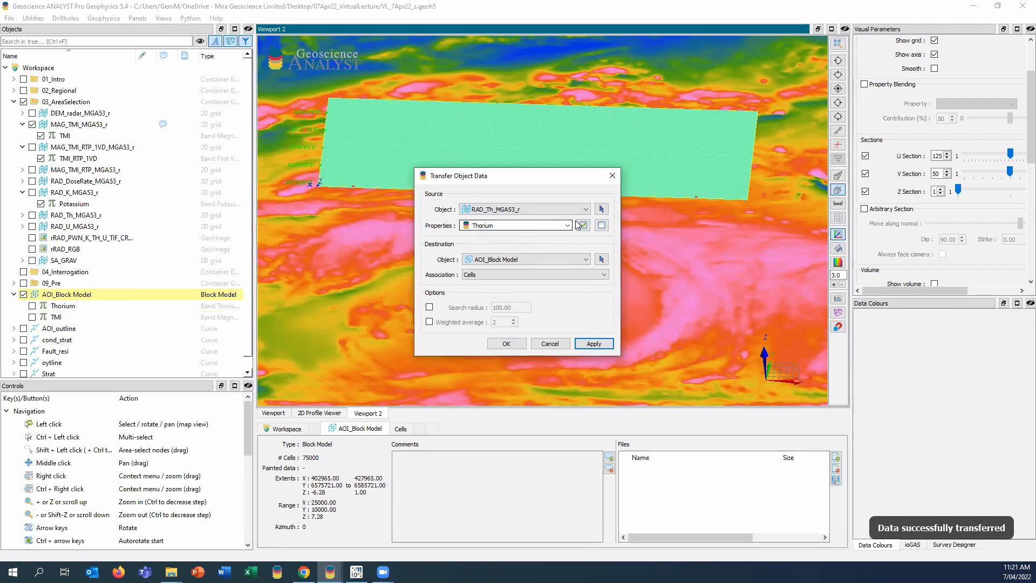
# Transfer the TMI_RTP property from MAG_TMI_RTP_MGA53_r to the cells of AOI_Block Model and close the transfer
pyautogui.click(532, 210)
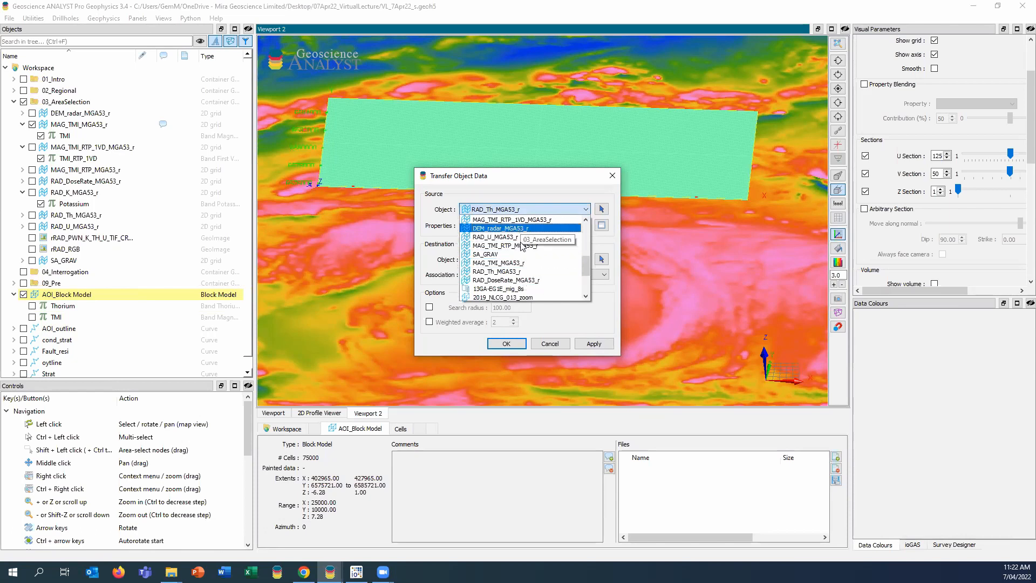
pyautogui.click(500, 246)
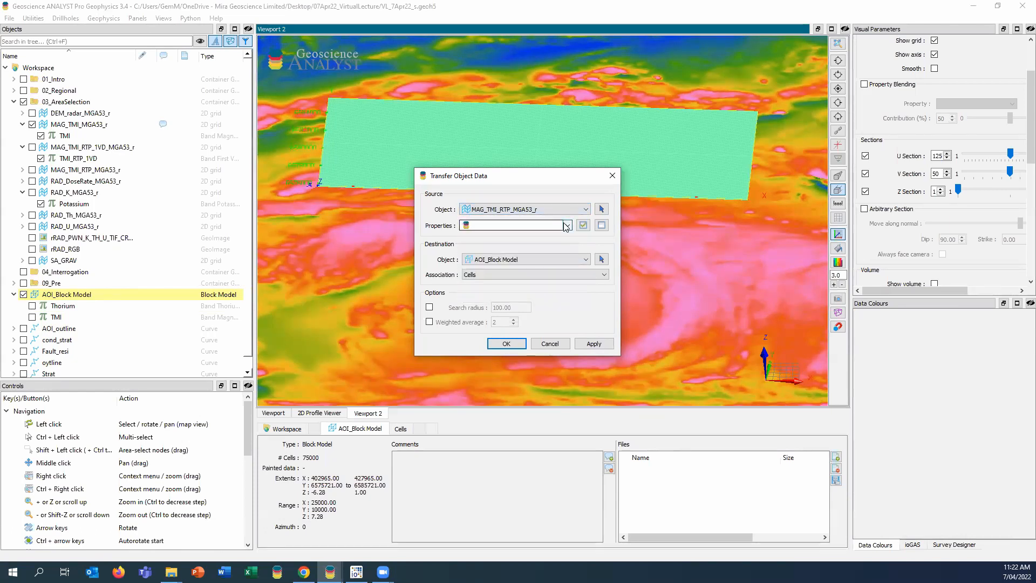
pyautogui.click(567, 225)
pyautogui.click(526, 235)
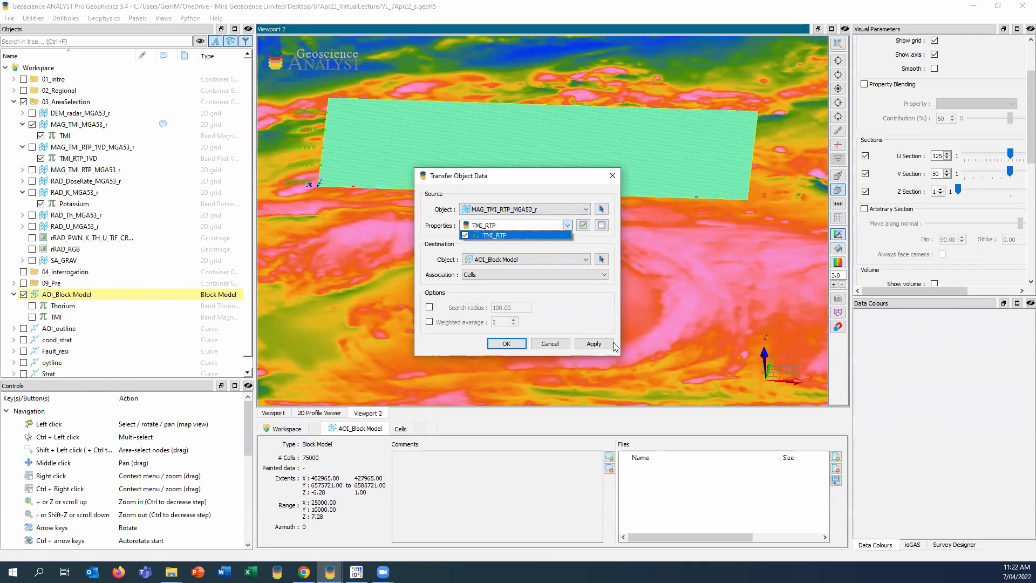
pyautogui.click(594, 344)
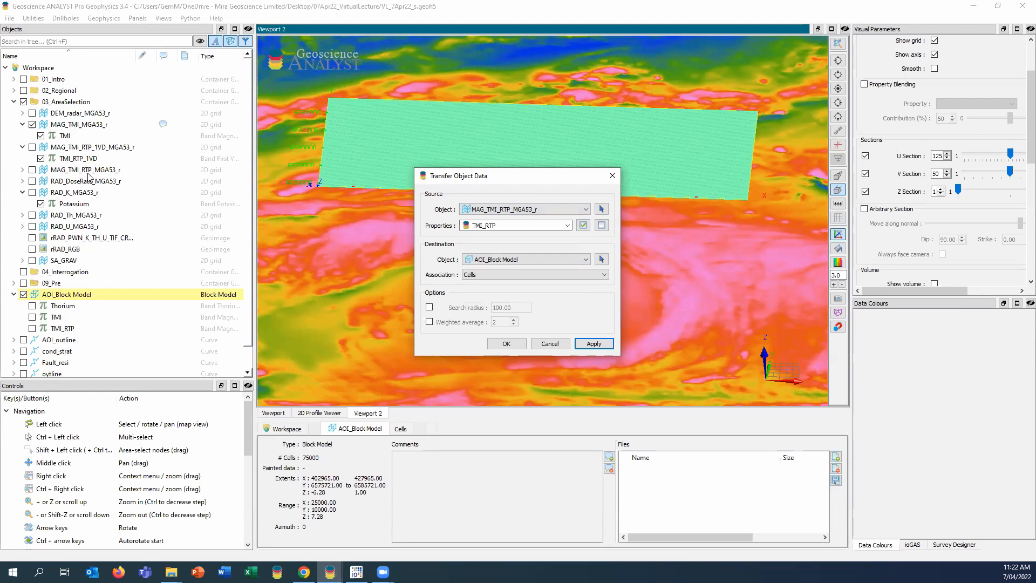
pyautogui.click(554, 225)
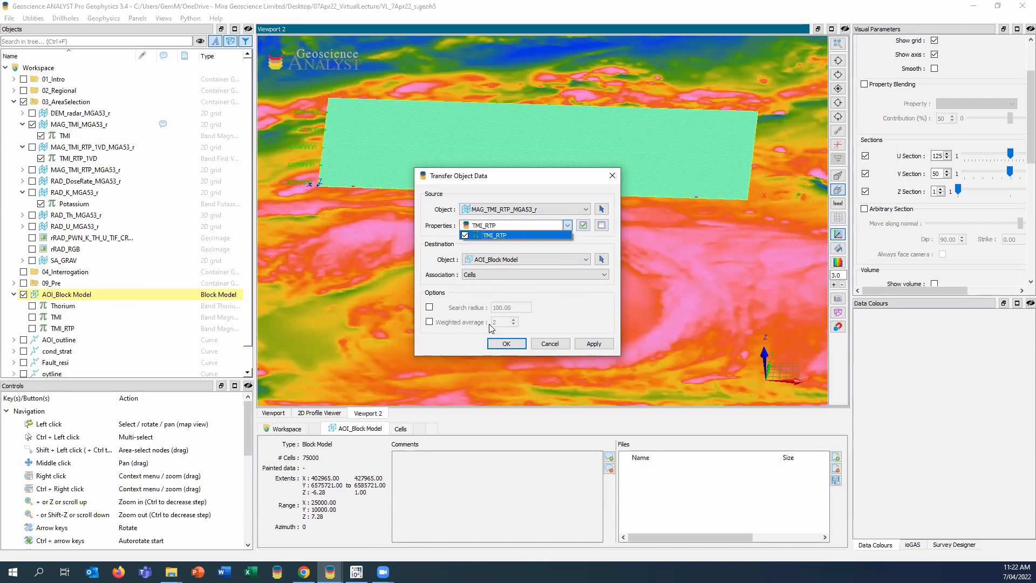
pyautogui.click(550, 345)
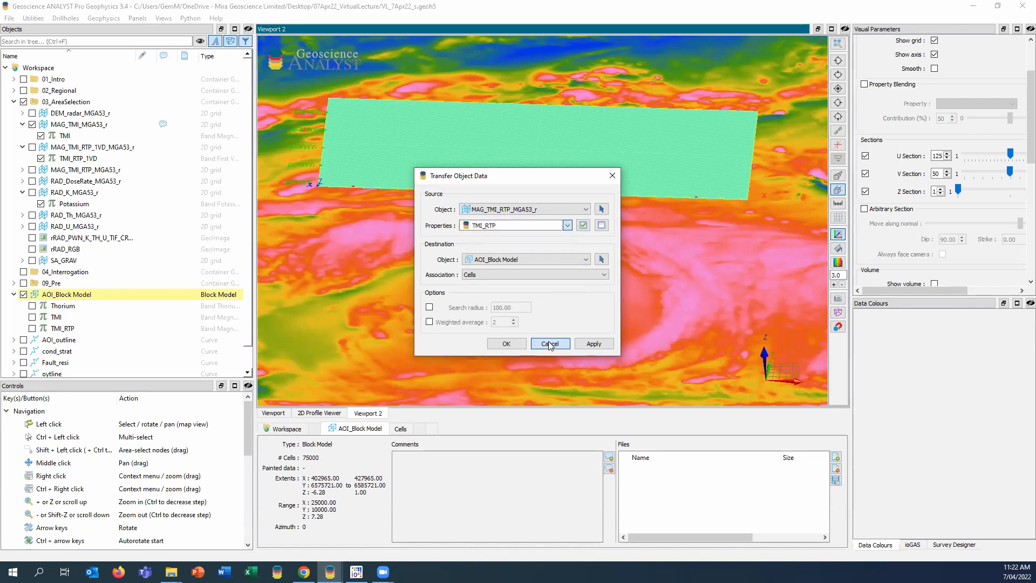
pyautogui.click(550, 344)
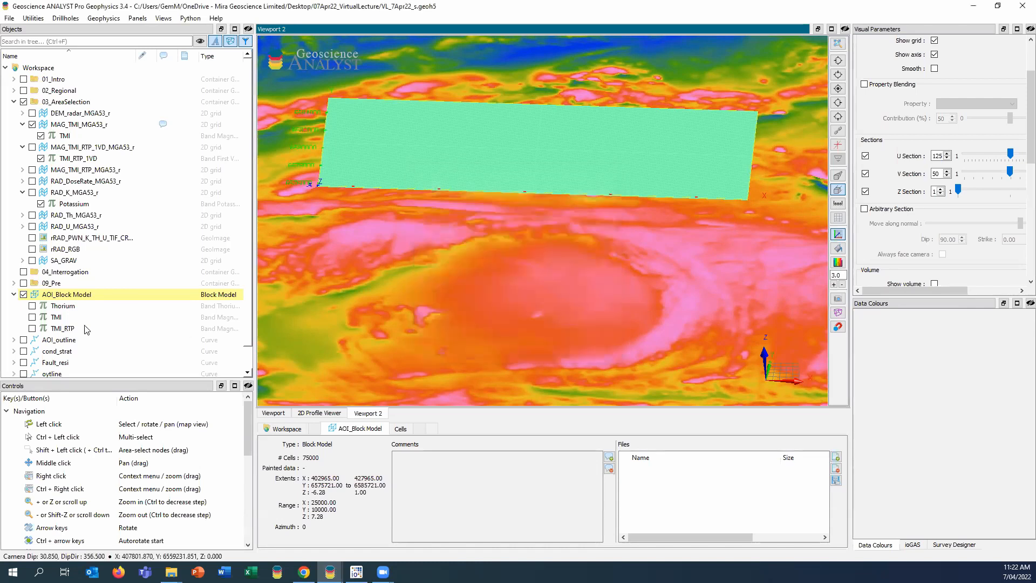
# Display the 09_Pre group, hide AOI_Block Model and select the prepared AOI_BlockModel with its properties expanded
pyautogui.click(13, 294)
pyautogui.click(14, 282)
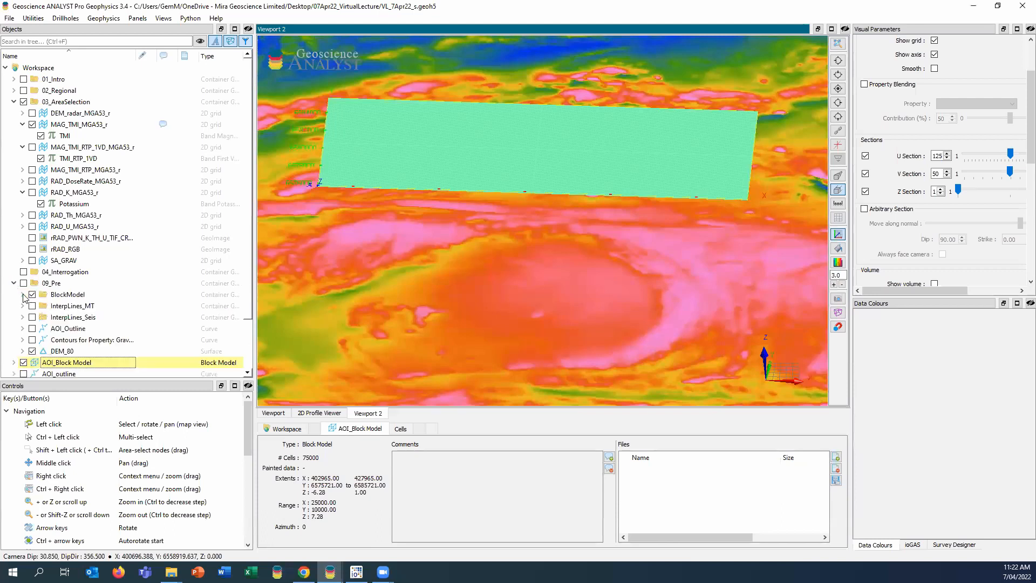
pyautogui.click(22, 294)
pyautogui.click(31, 307)
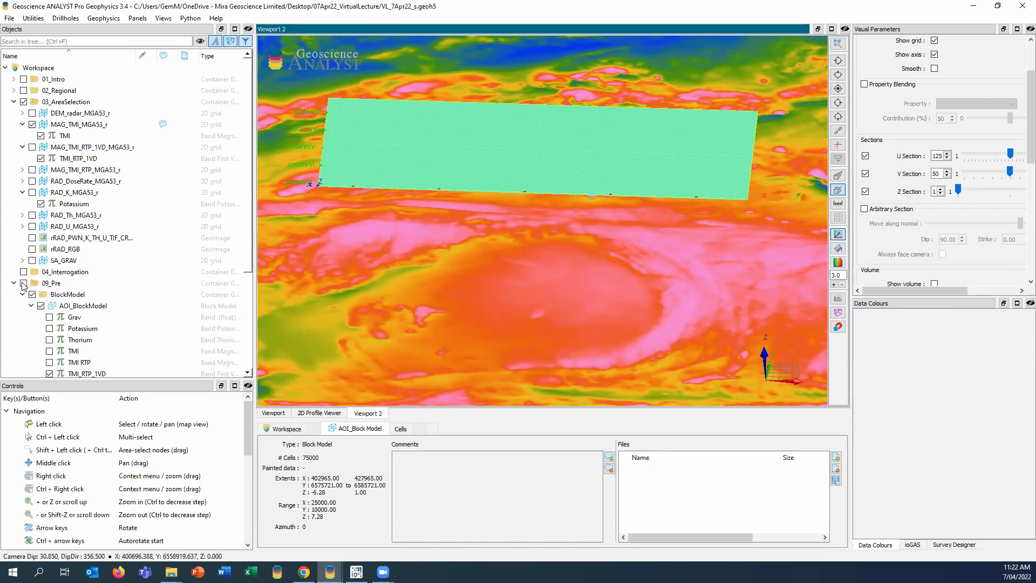
pyautogui.click(23, 283)
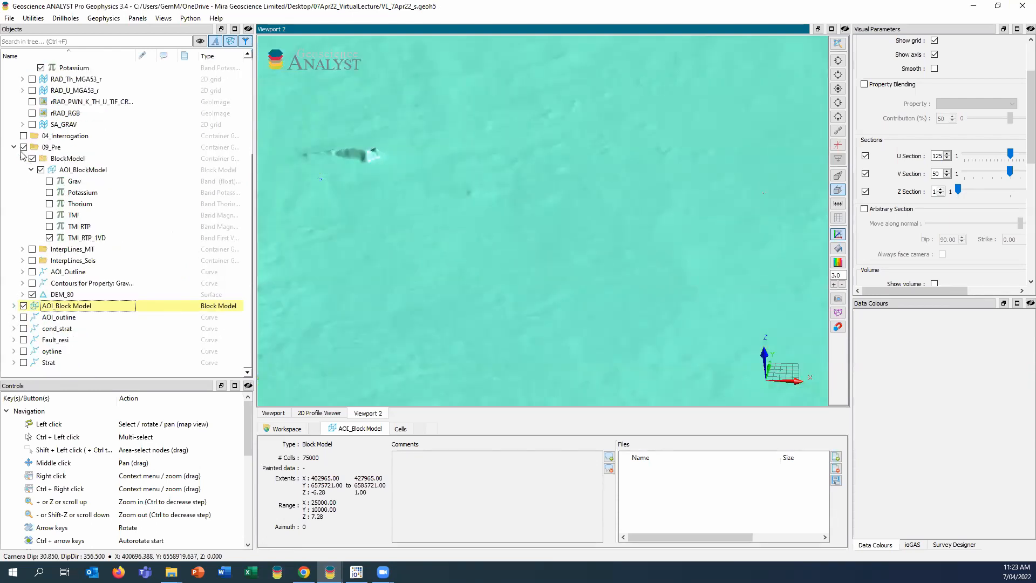
pyautogui.click(23, 306)
pyautogui.click(78, 170)
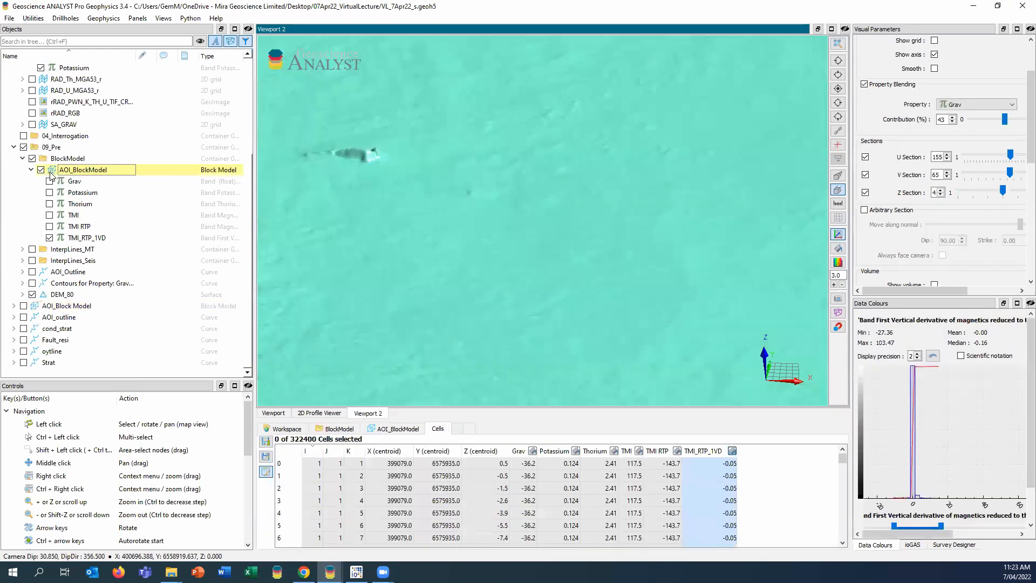
# Hide the DEM_80 surface and the MAG_TMI_MGA53_r grid, leaving the prepared AOI_BlockModel alone, and view it from above
pyautogui.click(32, 294)
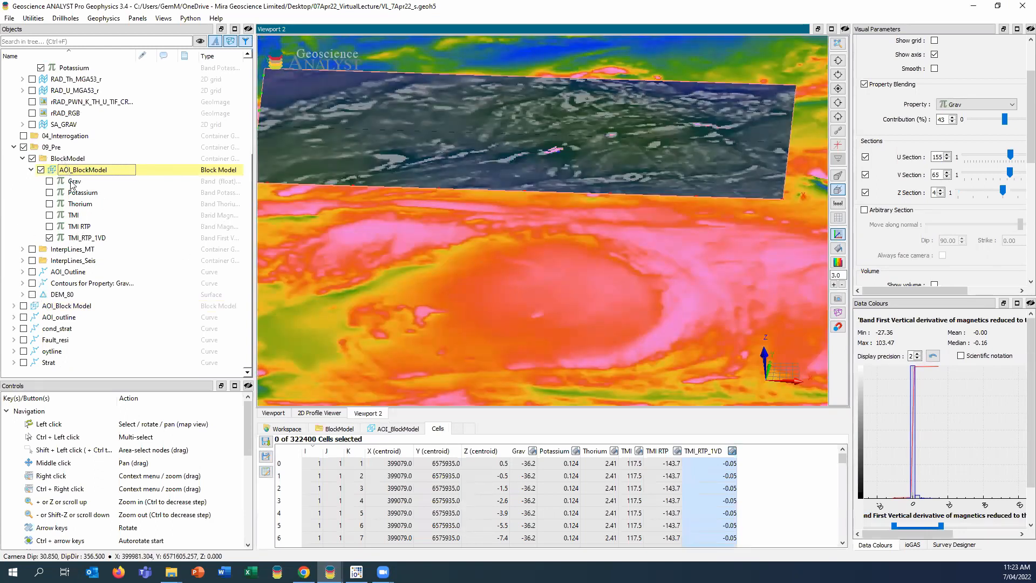
pyautogui.scroll(4, 70, 232)
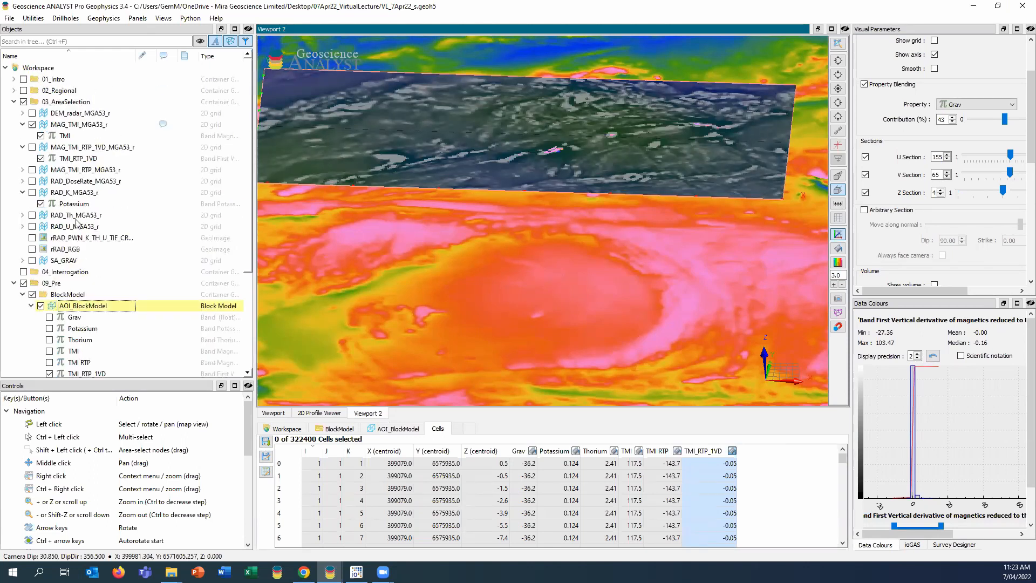
pyautogui.click(32, 124)
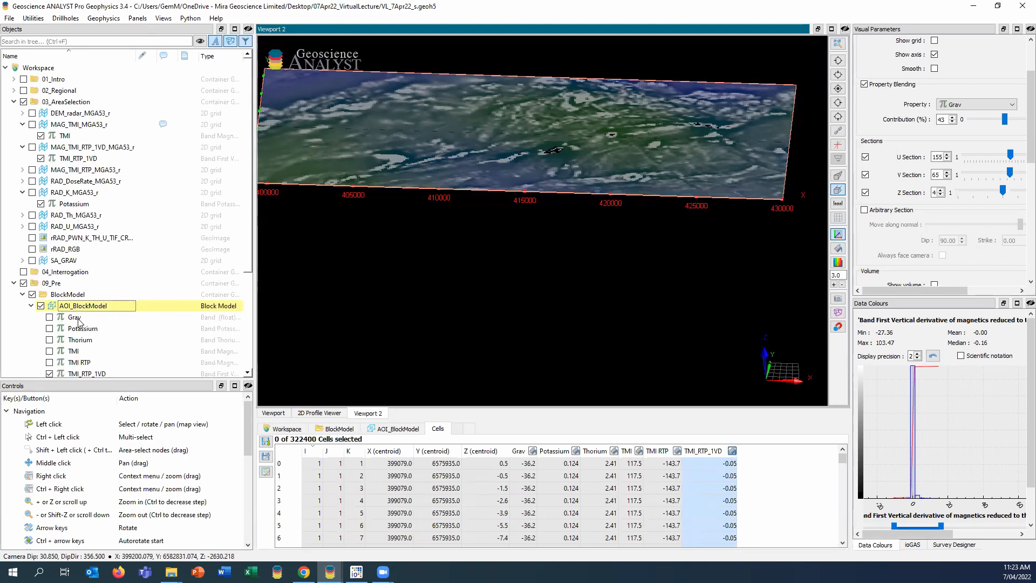
pyautogui.scroll(-2, 67, 313)
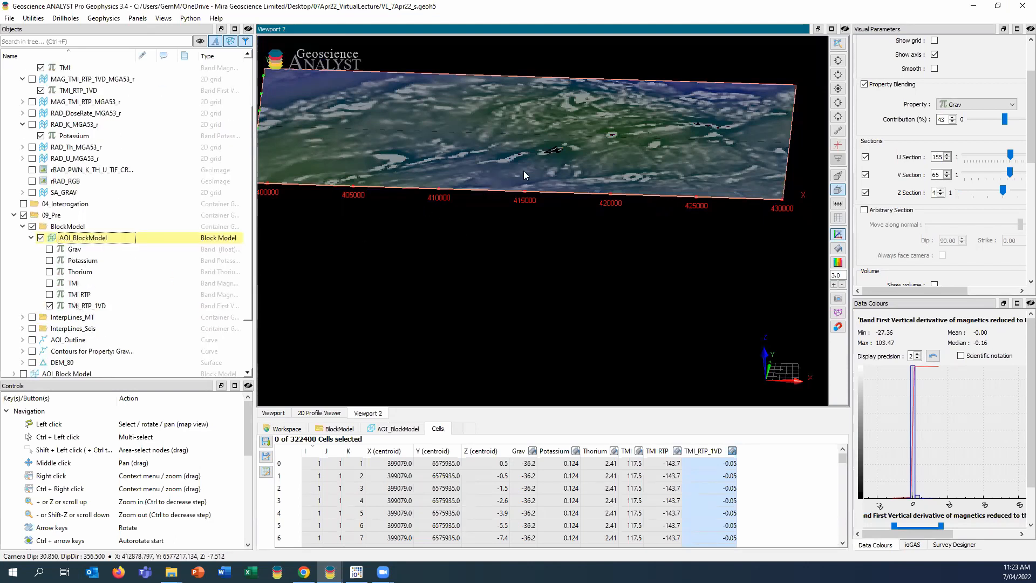
pyautogui.scroll(-2, 533, 175)
pyautogui.moveTo(522, 280); pyautogui.dragTo(510, 340)
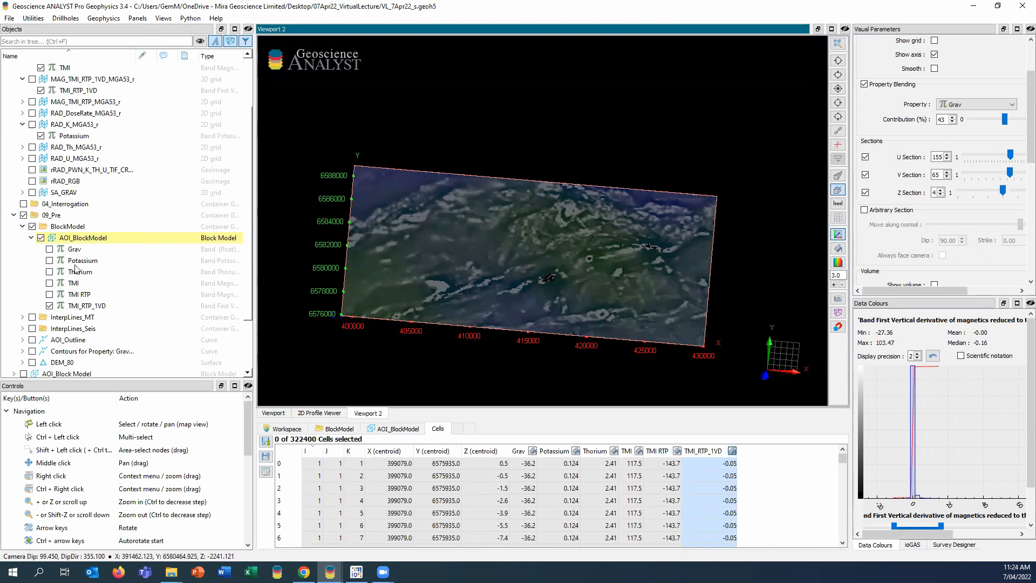
# Calculate a cell property named Th/(Th+K) on AOI_BlockModel using the script Thorium/(Thorium+Potassium)
pyautogui.click(33, 19)
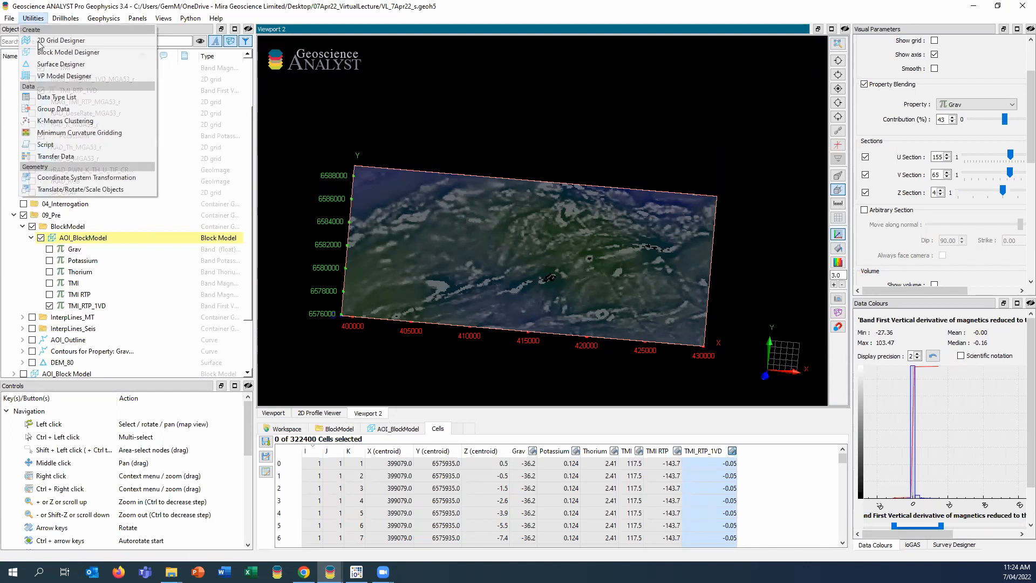
pyautogui.click(46, 145)
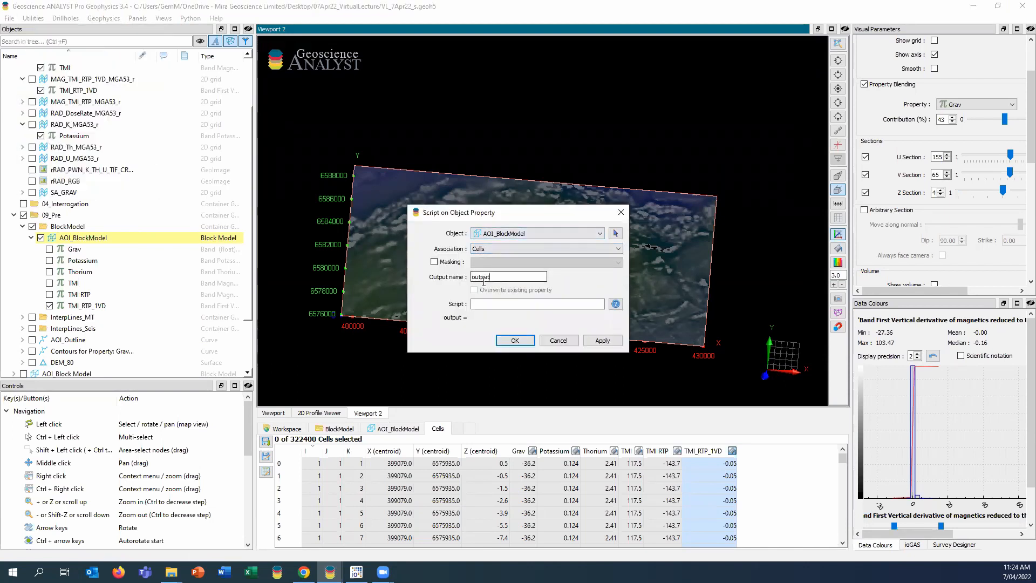
pyautogui.moveTo(535, 280); pyautogui.dragTo(441, 285)
pyautogui.write('Th/(Th+K)')
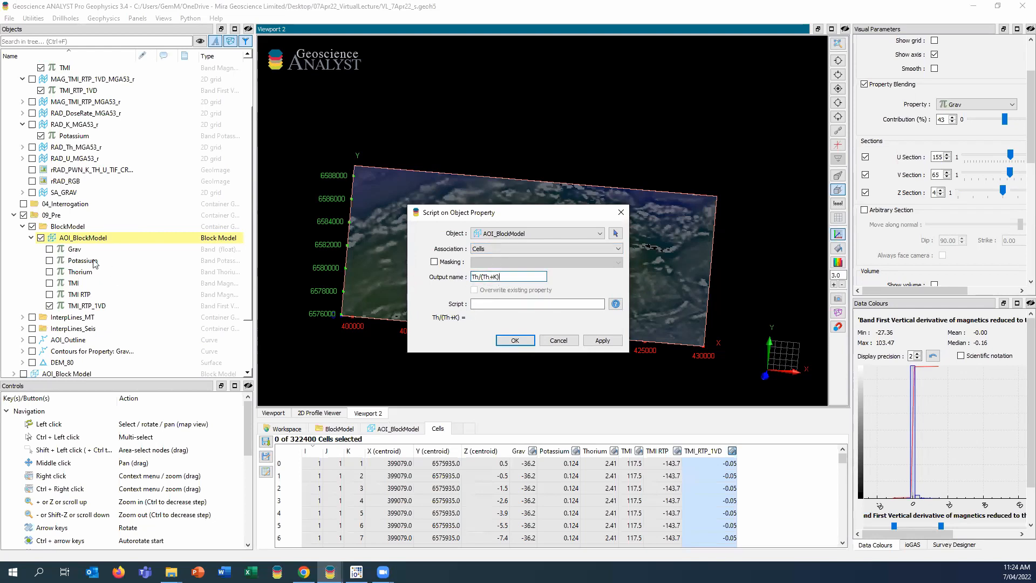
pyautogui.click(502, 306)
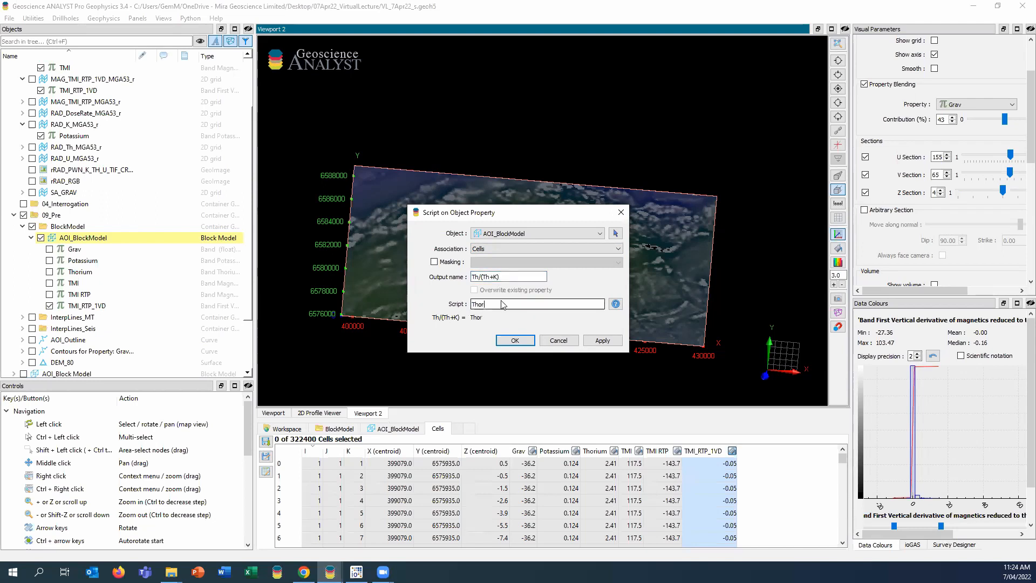
pyautogui.write('Thorium')
pyautogui.write('m+Pota')
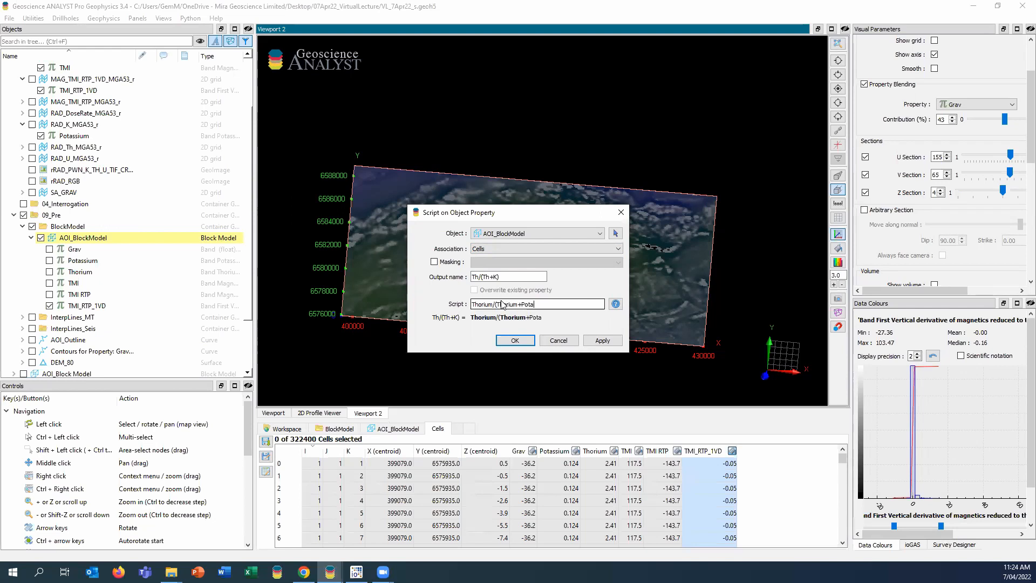
pyautogui.write('ssium')
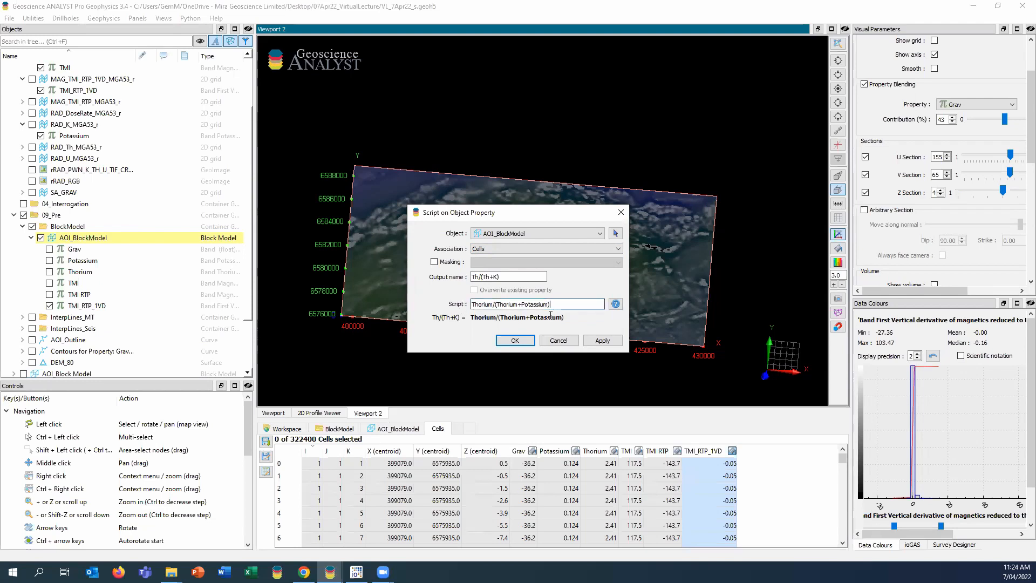
pyautogui.click(516, 340)
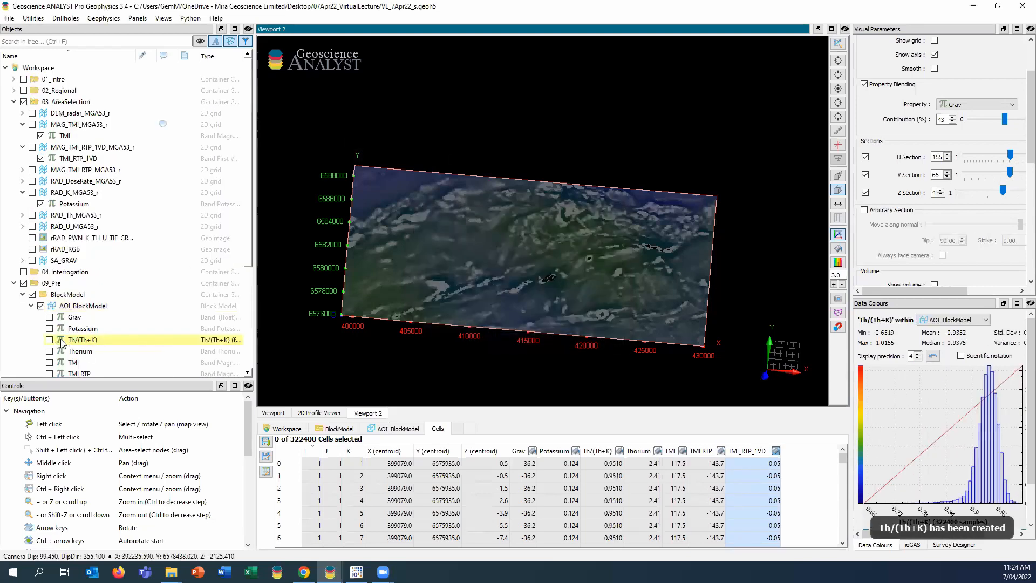
# Display the Th/(Th+K) property on AOI_BlockModel and view the model from directly above
pyautogui.click(50, 340)
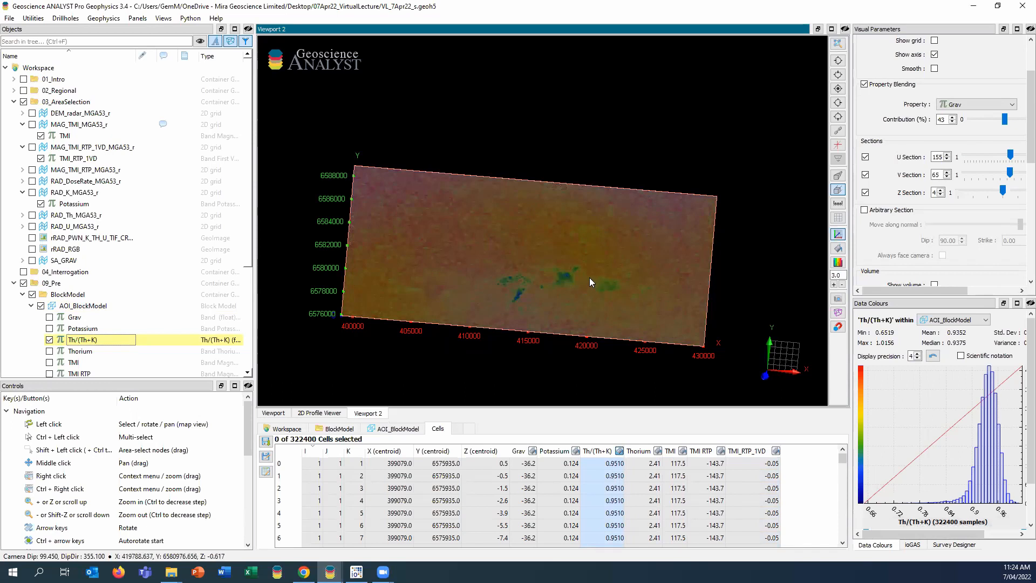
pyautogui.moveTo(591, 285); pyautogui.dragTo(632, 225, button='middle')
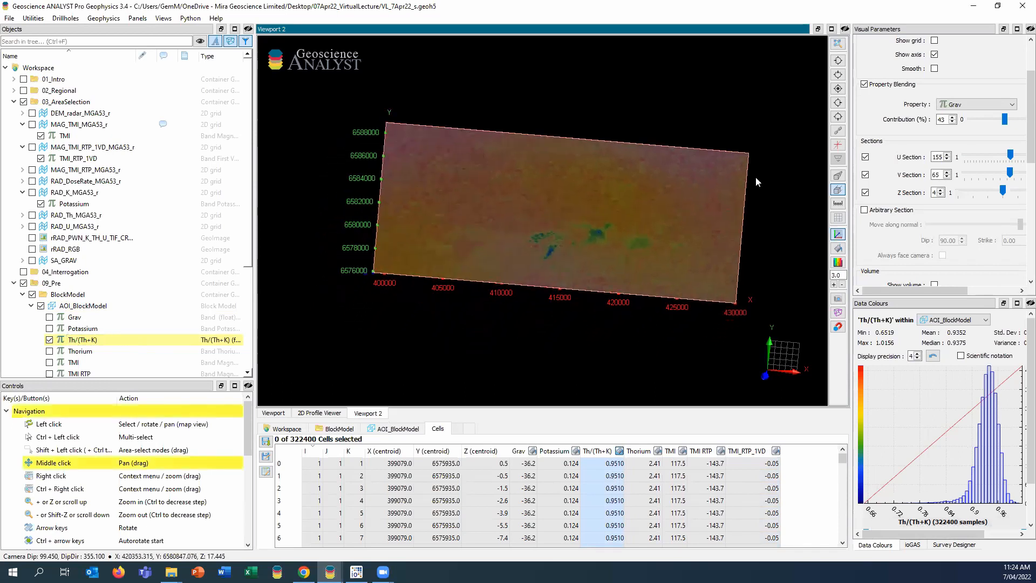
pyautogui.click(838, 89)
pyautogui.scroll(3, 703, 195)
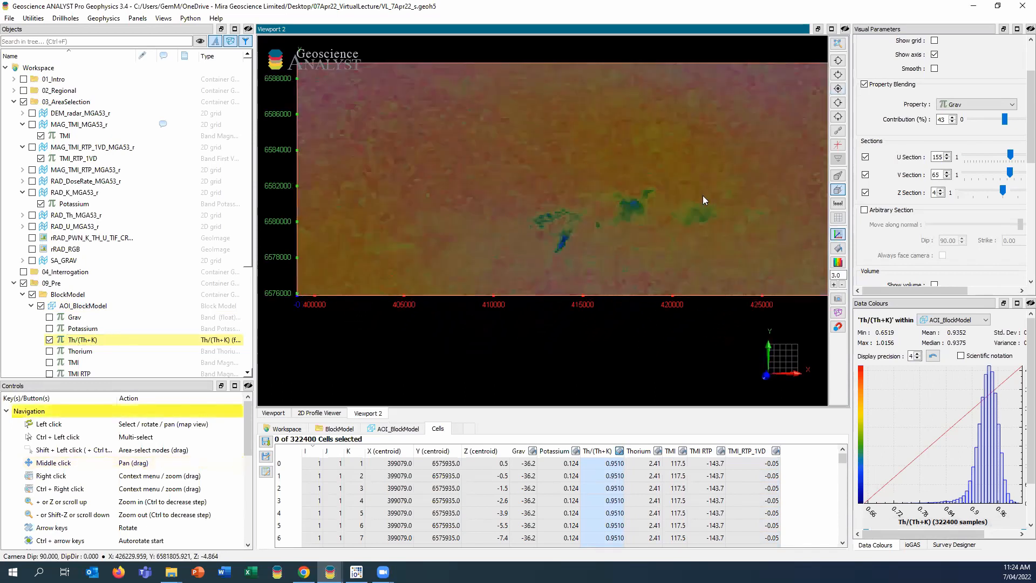
pyautogui.scroll(-1, 590, 216)
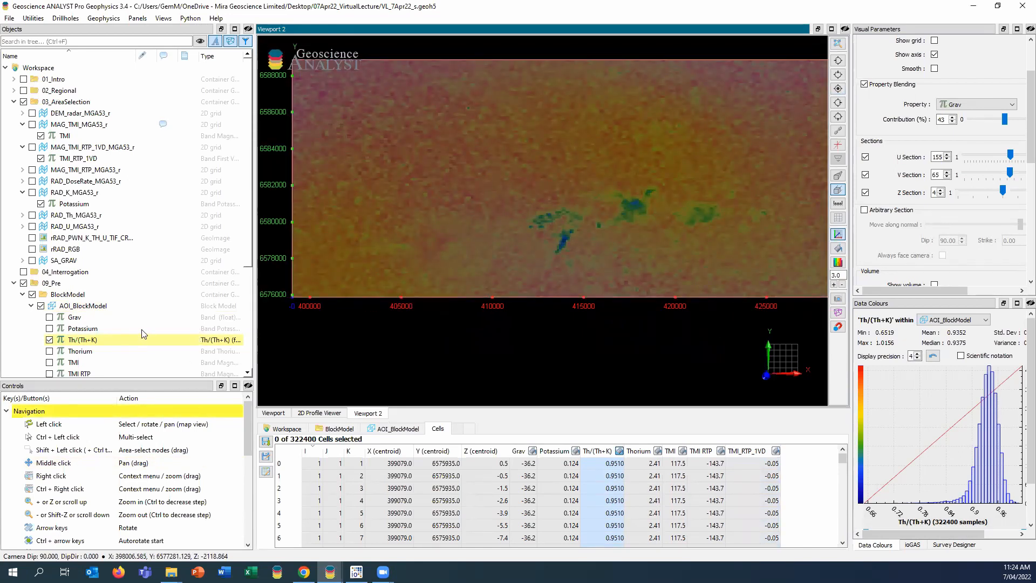
# Hide AOI_BlockModel and show the rRAD_RGB GeoImage in full to examine it
pyautogui.scroll(-2, 248, 281)
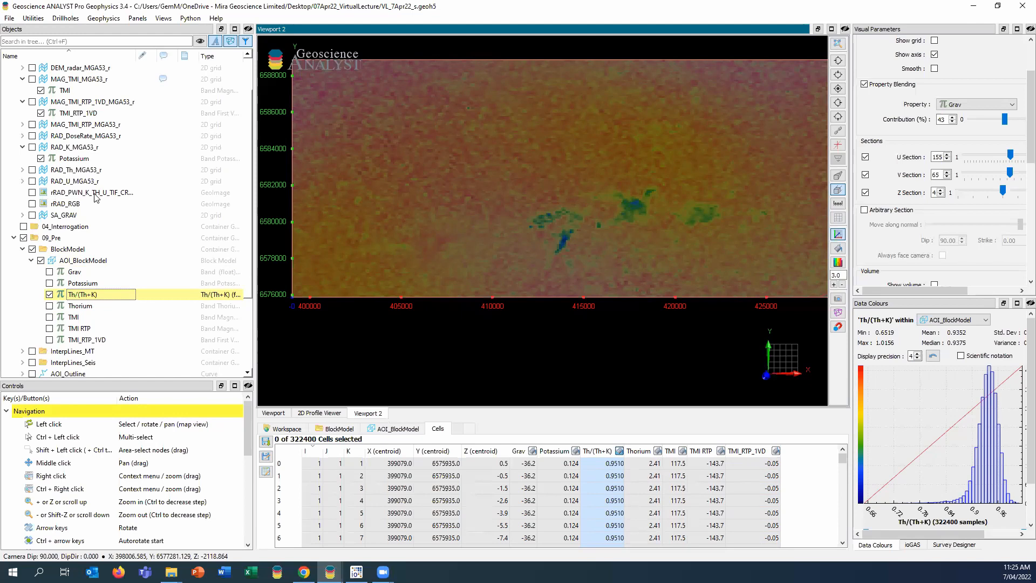
pyautogui.click(41, 260)
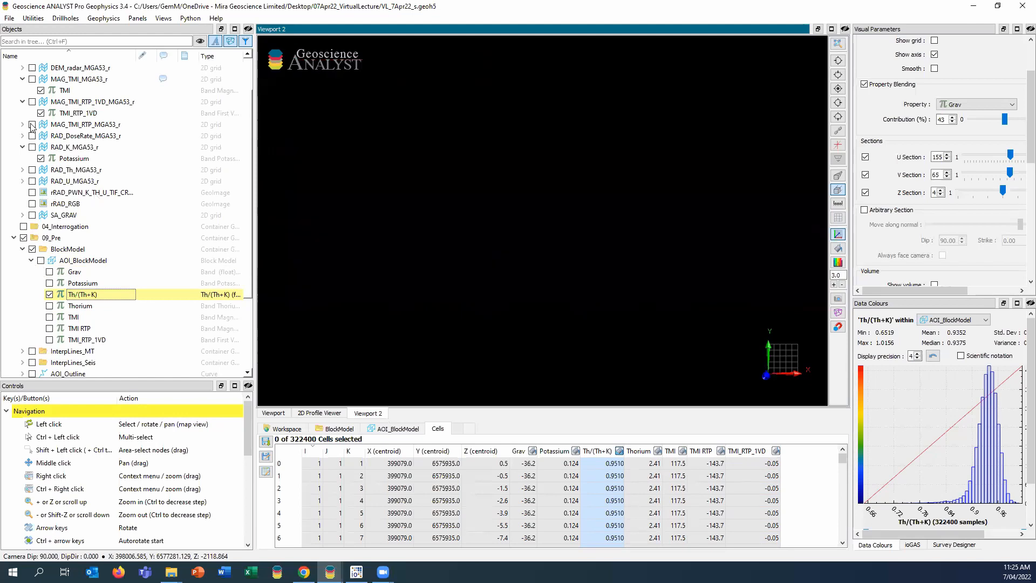
pyautogui.click(32, 204)
pyautogui.click(66, 204)
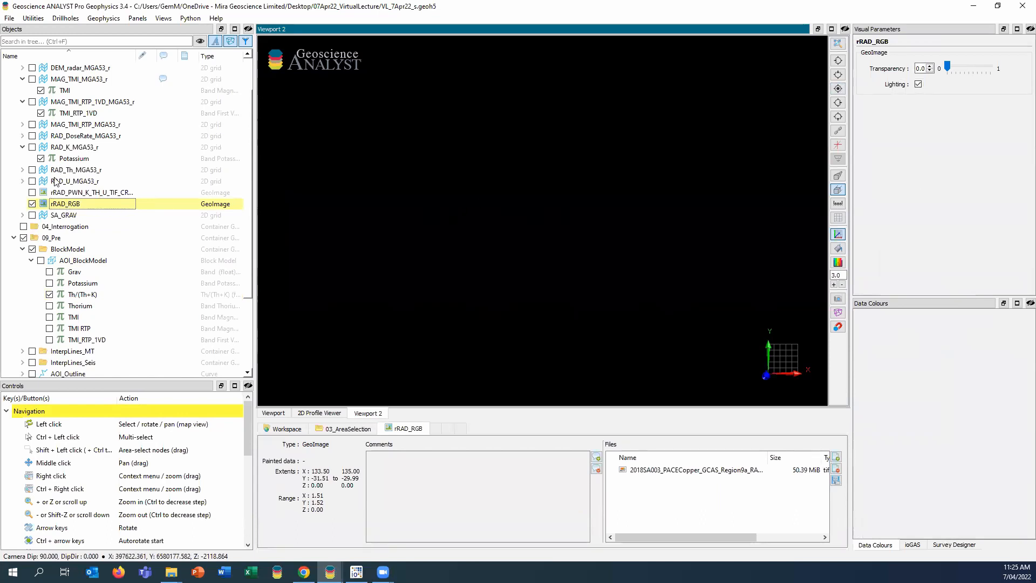
pyautogui.scroll(2, 56, 183)
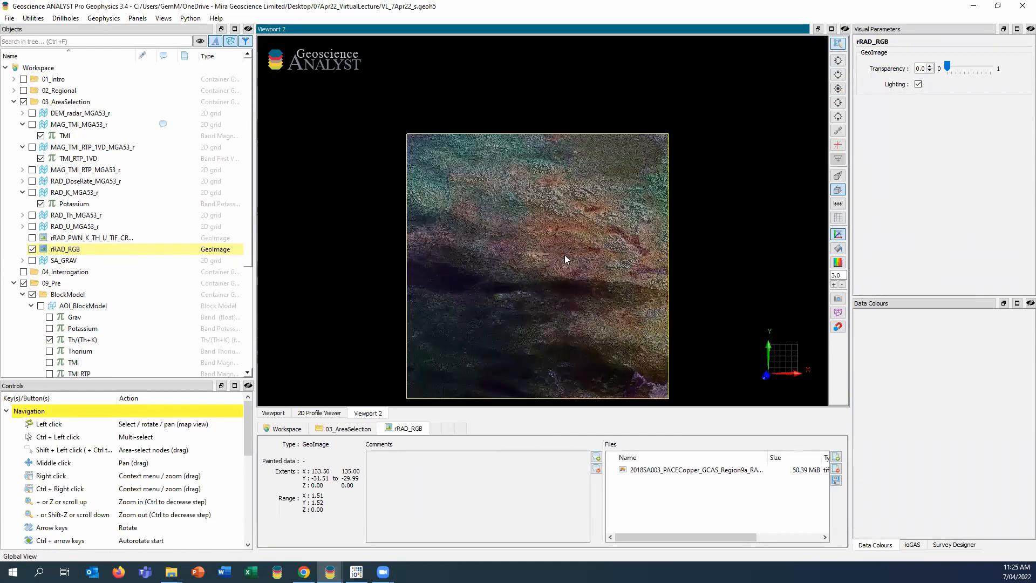
pyautogui.moveTo(554, 262); pyautogui.dragTo(517, 205, button='middle')
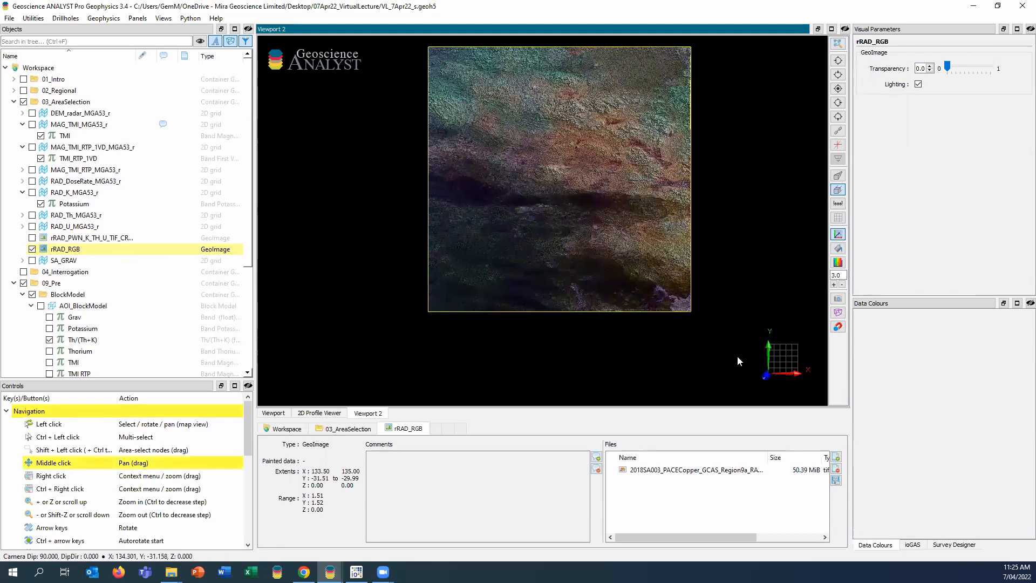
pyautogui.moveTo(680, 210); pyautogui.dragTo(675, 210, button='middle')
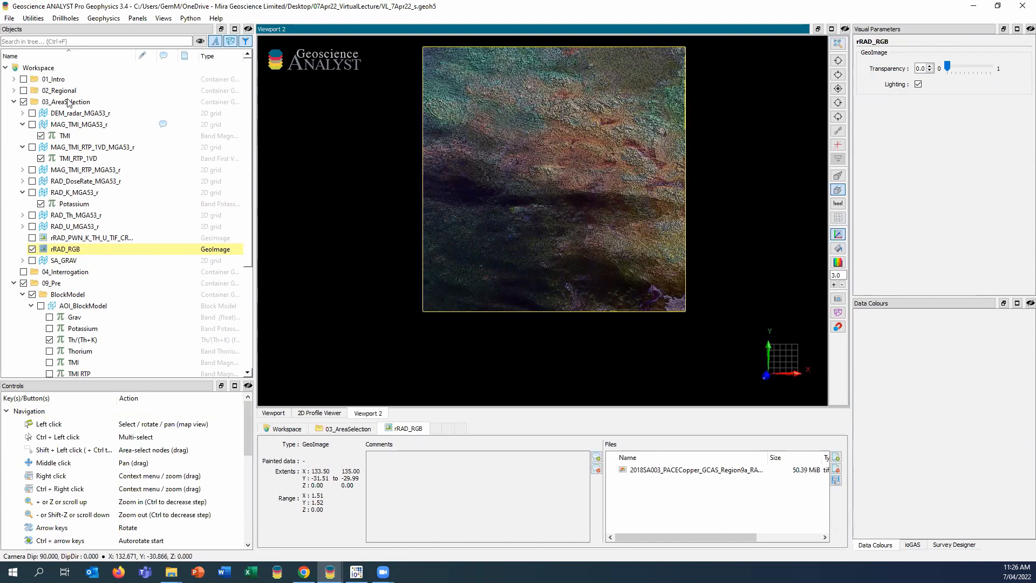
# Hide the rRAD_RGB image and display the DEM_radar_MGA53_r grid coloured by its Elevation property, fitted to the view
pyautogui.click(32, 249)
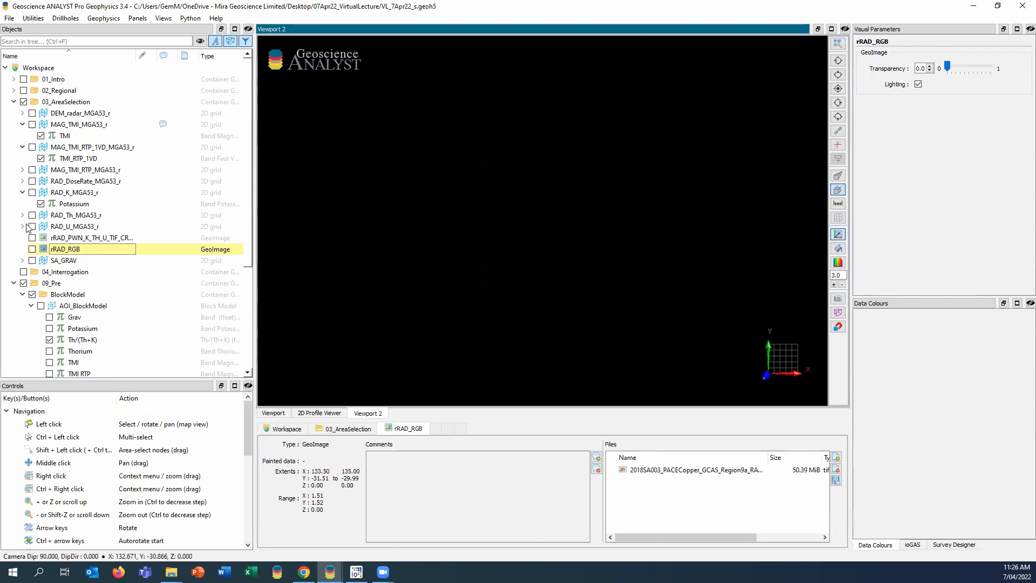
pyautogui.click(23, 113)
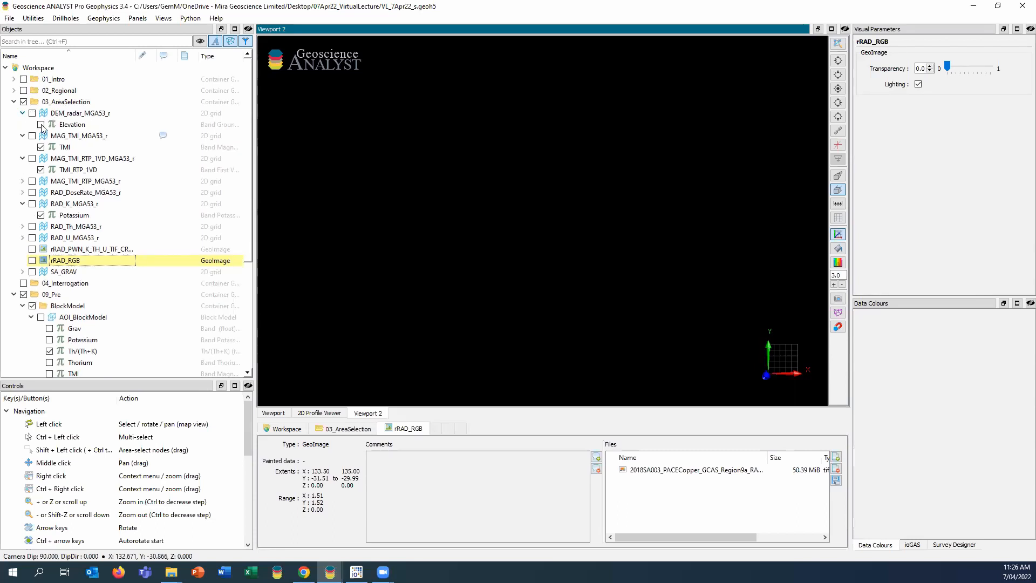
pyautogui.click(41, 125)
pyautogui.click(837, 48)
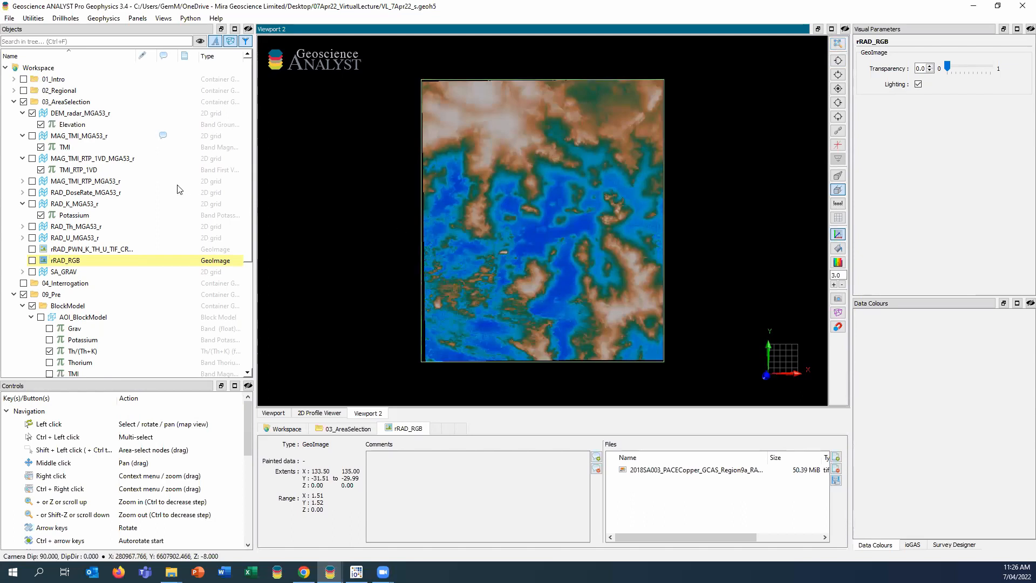
# Generate a surface named DEM_80 from the Elevation property of the DEM_radar_MGA53_r grid
pyautogui.rightClick(78, 125)
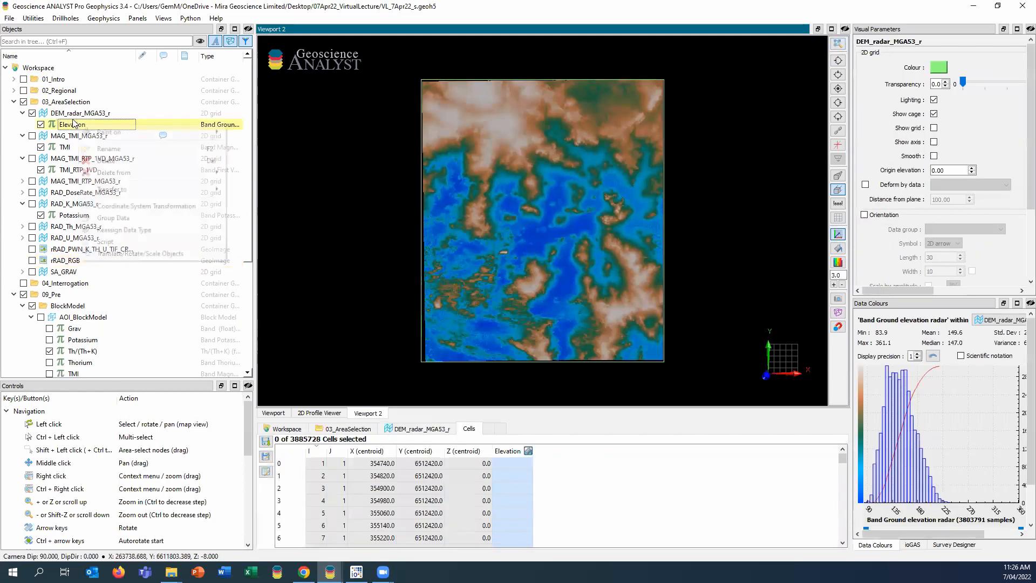
pyautogui.rightClick(81, 115)
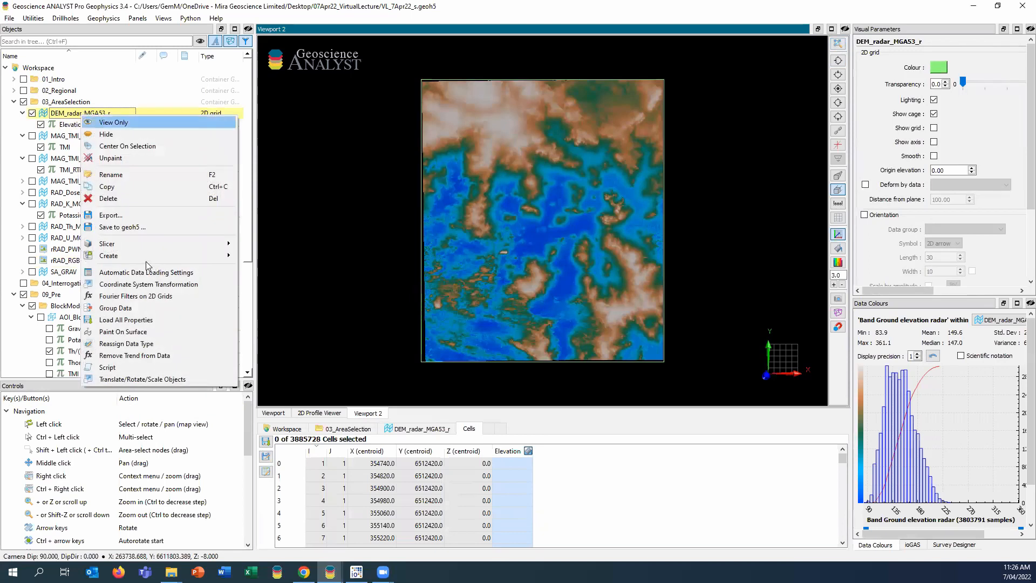
pyautogui.moveTo(146, 259)
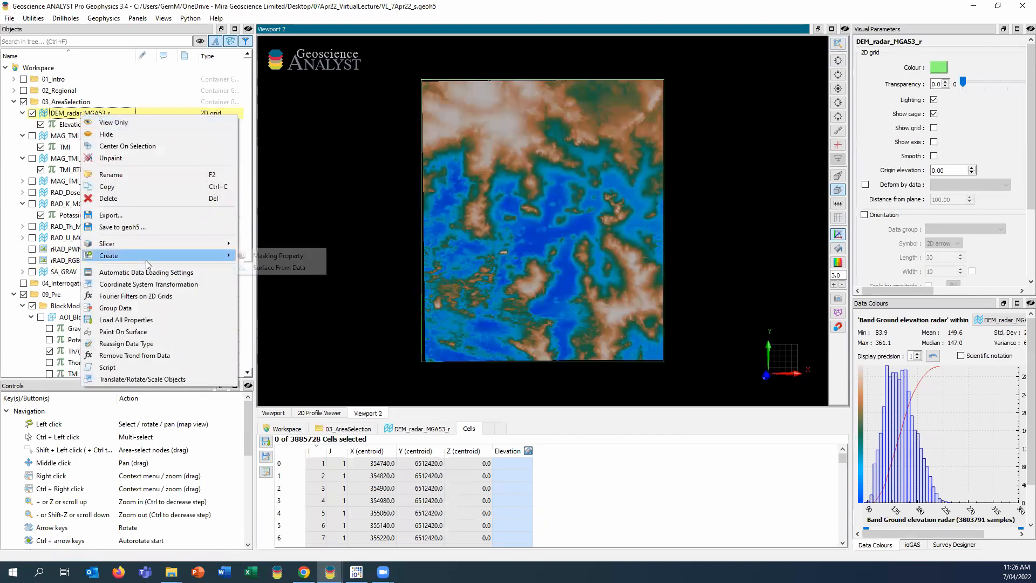
pyautogui.click(282, 268)
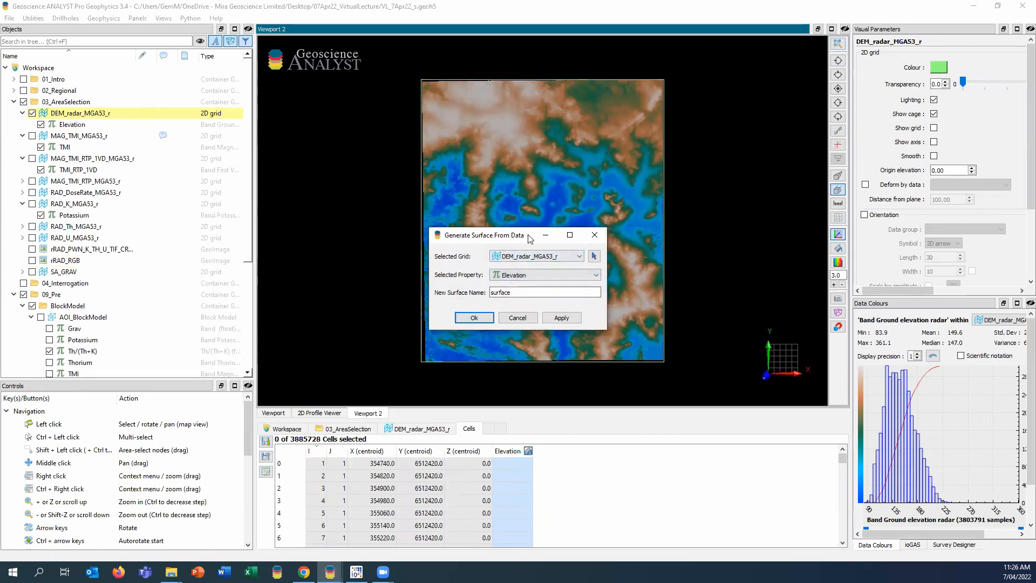
pyautogui.moveTo(531, 239); pyautogui.dragTo(342, 210)
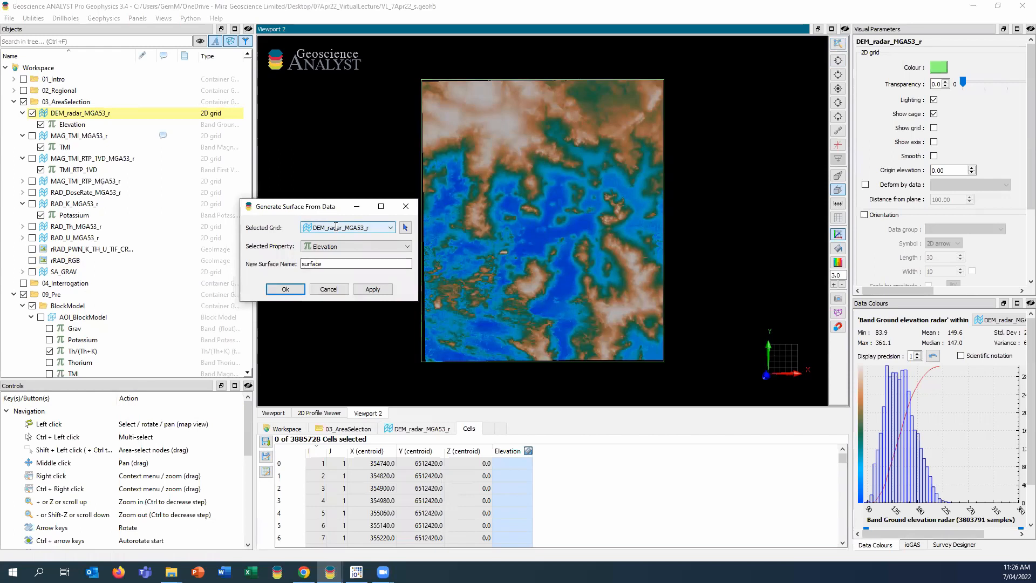
pyautogui.click(424, 494)
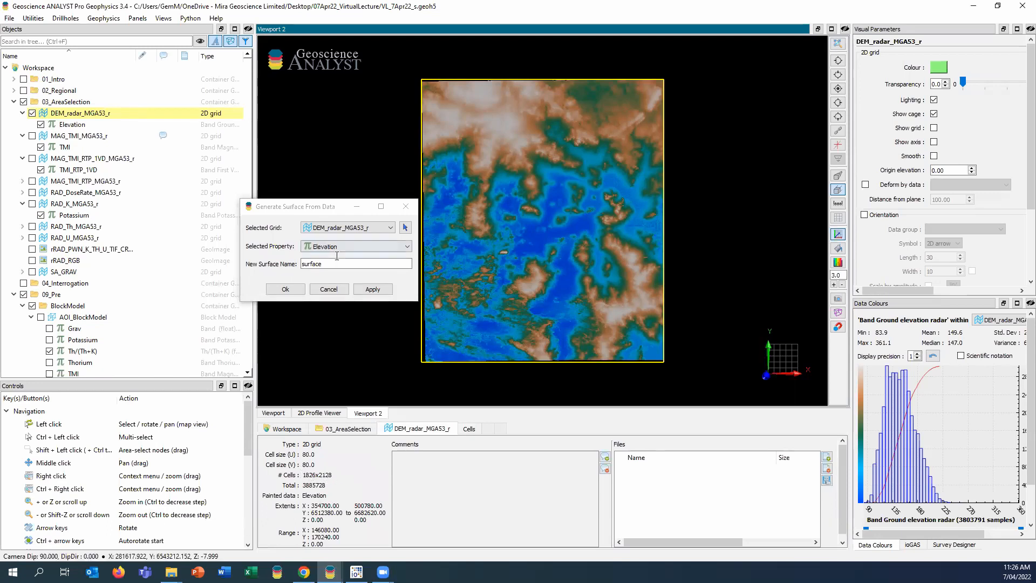
pyautogui.click(287, 260)
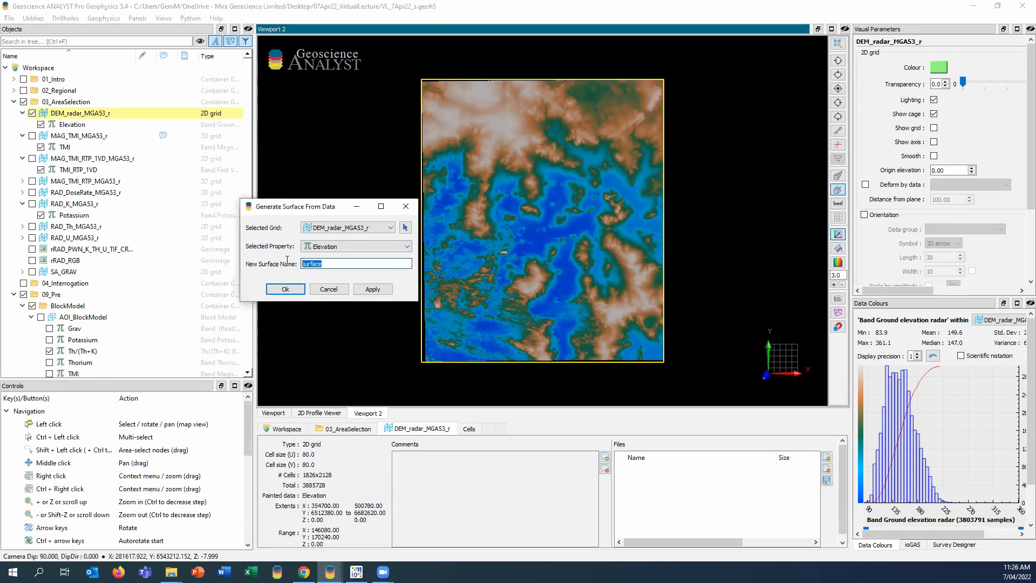
pyautogui.write('ED')
pyautogui.click(286, 289)
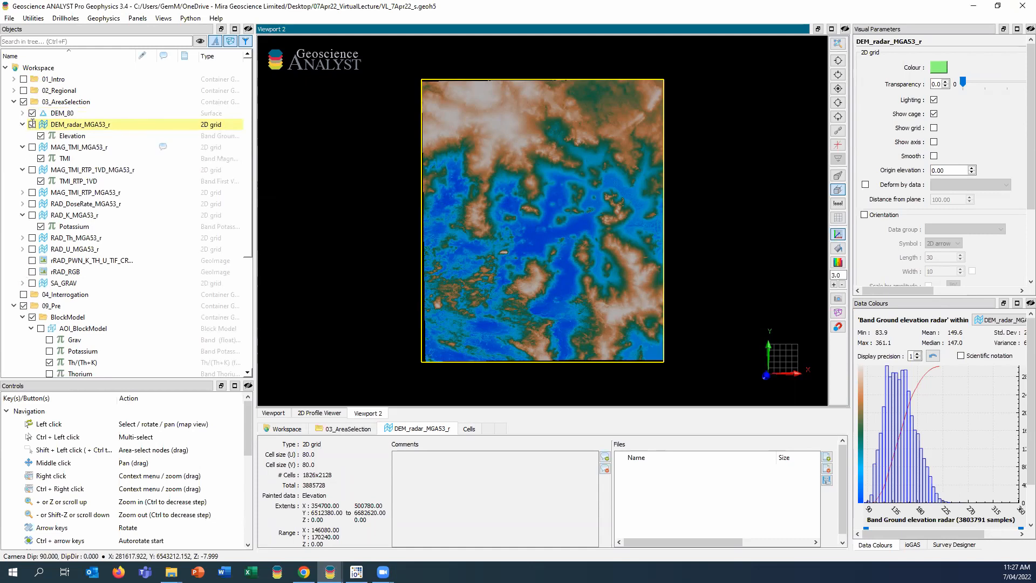
# Hide the DEM_radar_MGA53_r grid and paint the DEM_80 surface with the rRAD_PWN_K_TH_U_TIF GeoImage, inspecting it in 3D
pyautogui.click(31, 124)
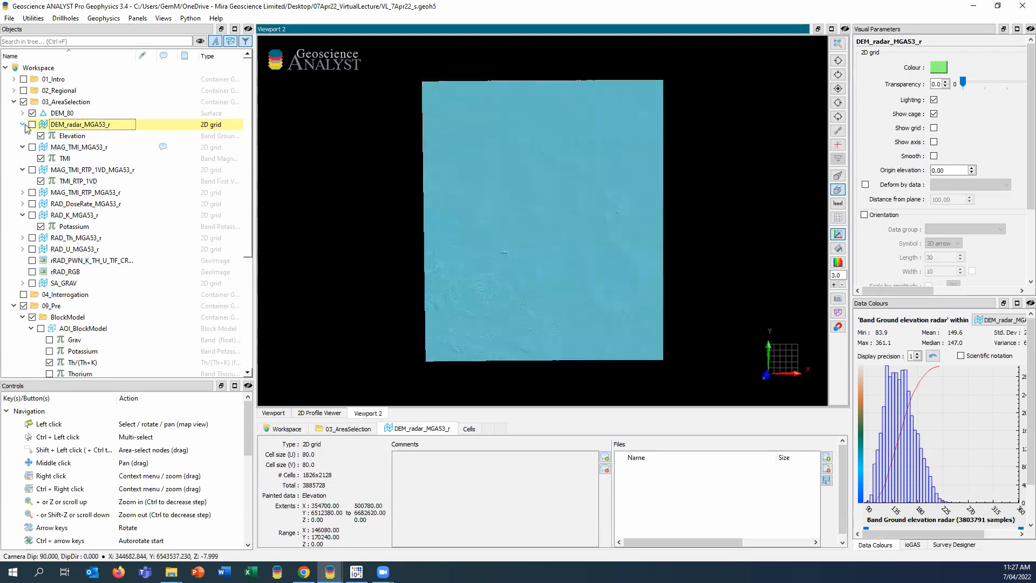
pyautogui.click(62, 114)
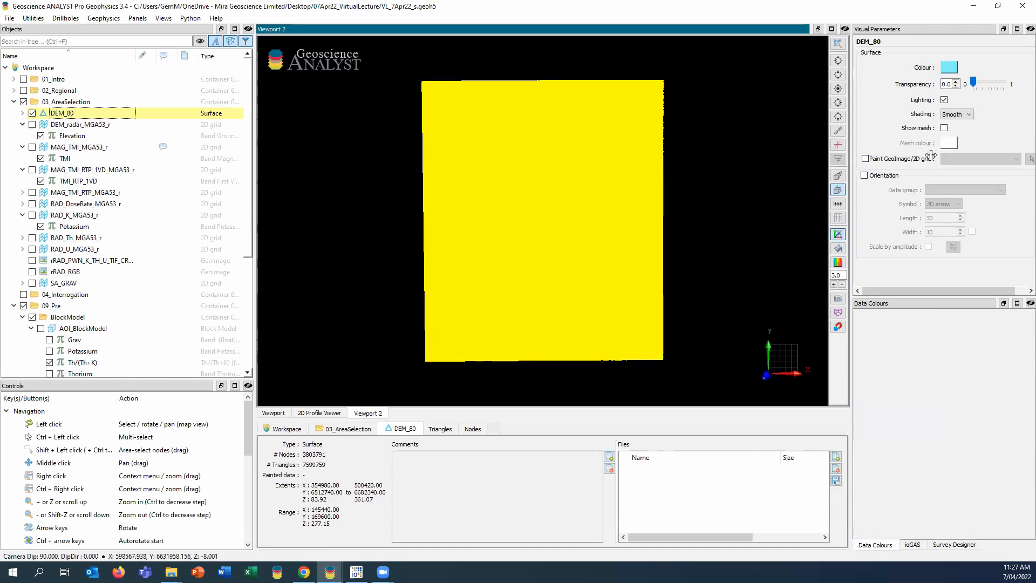
pyautogui.click(866, 158)
pyautogui.click(979, 158)
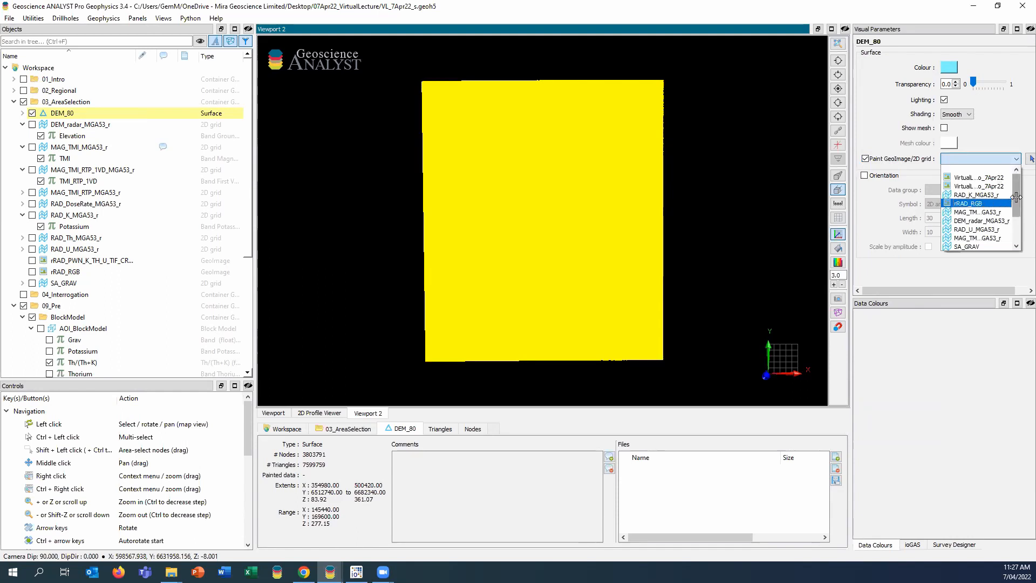
pyautogui.moveTo(1017, 197); pyautogui.dragTo(1023, 212)
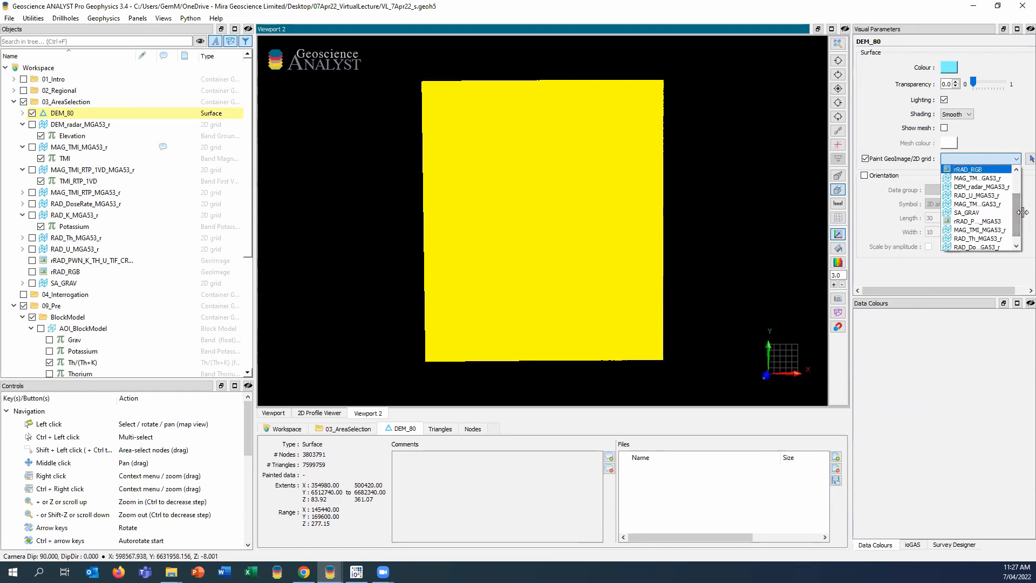
pyautogui.click(977, 221)
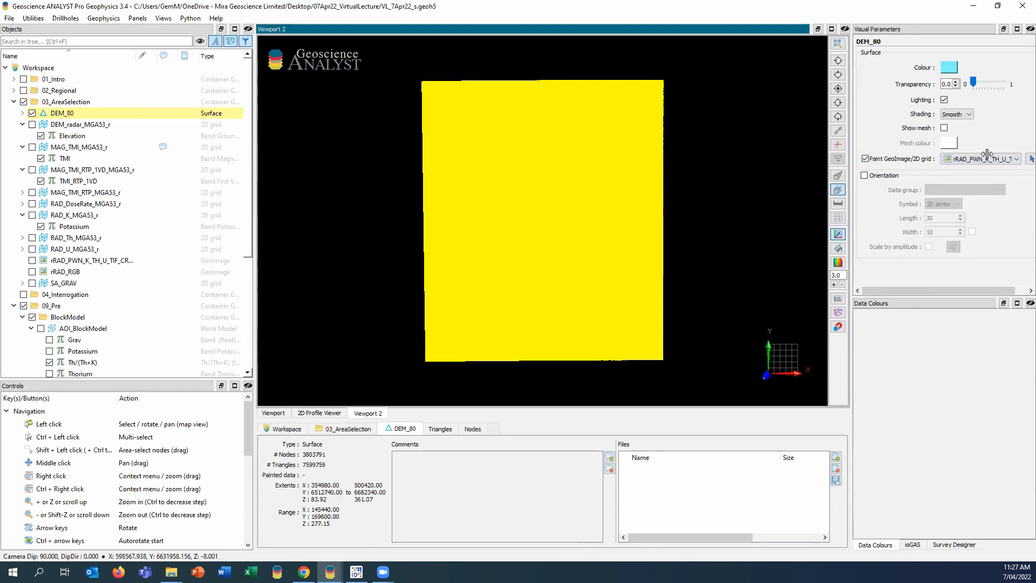
pyautogui.click(145, 91)
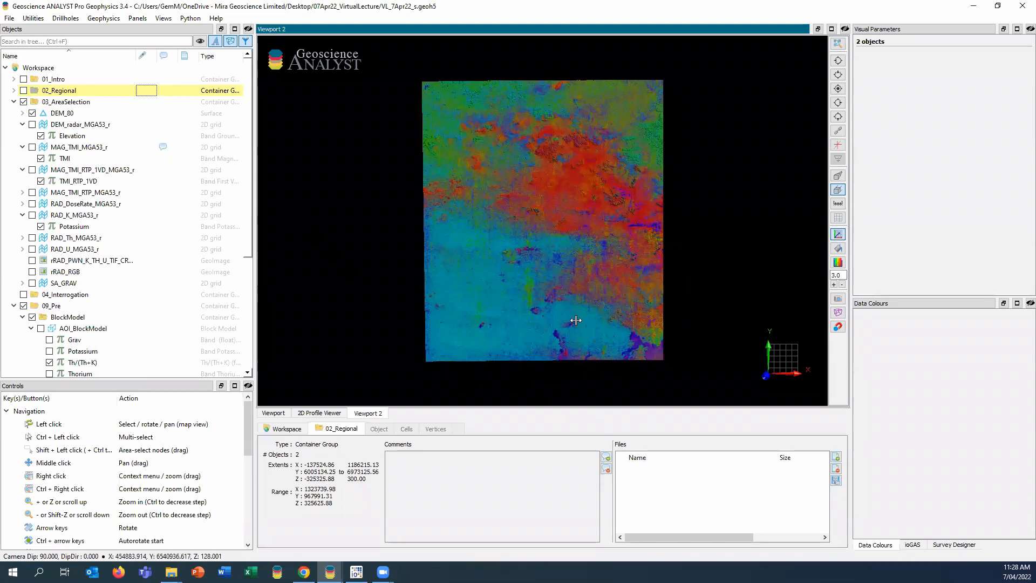
pyautogui.moveTo(597, 321); pyautogui.dragTo(655, 295)
pyautogui.scroll(4, 596, 294)
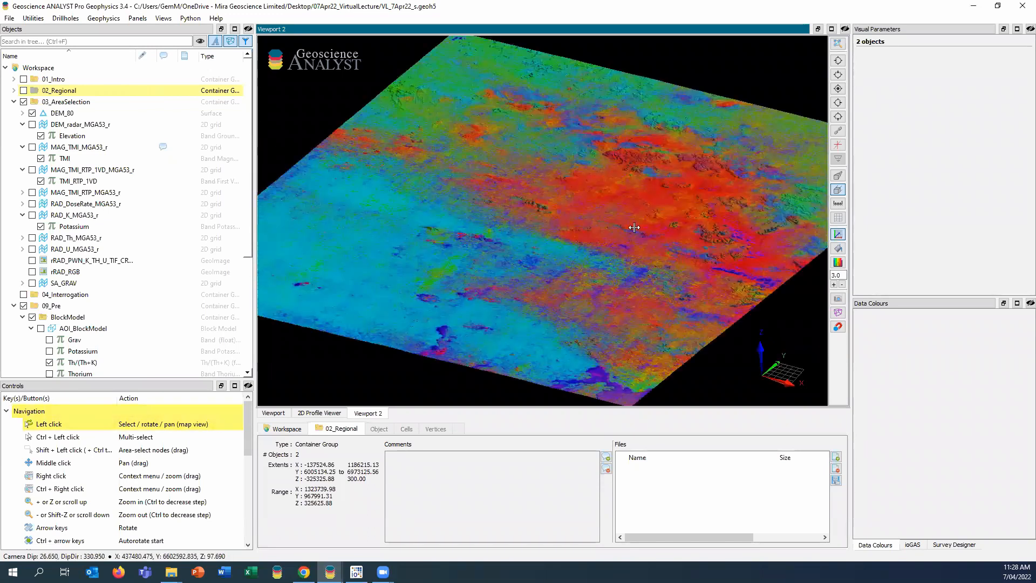
# Set the vertical exaggeration of the 3D view to 20 for the painted DEM_80 surface
pyautogui.click(833, 275)
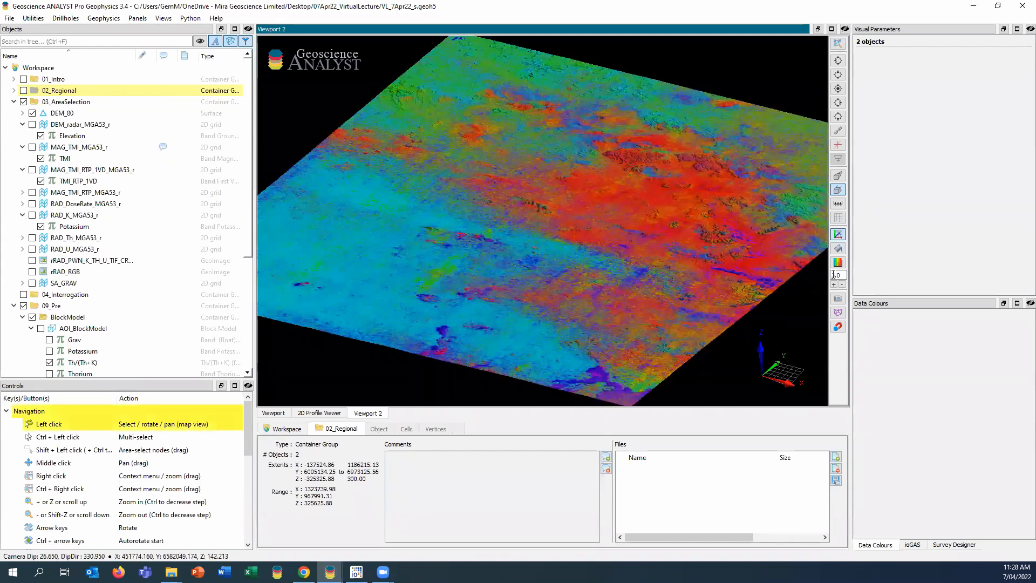
pyautogui.moveTo(833, 275); pyautogui.dragTo(843, 276)
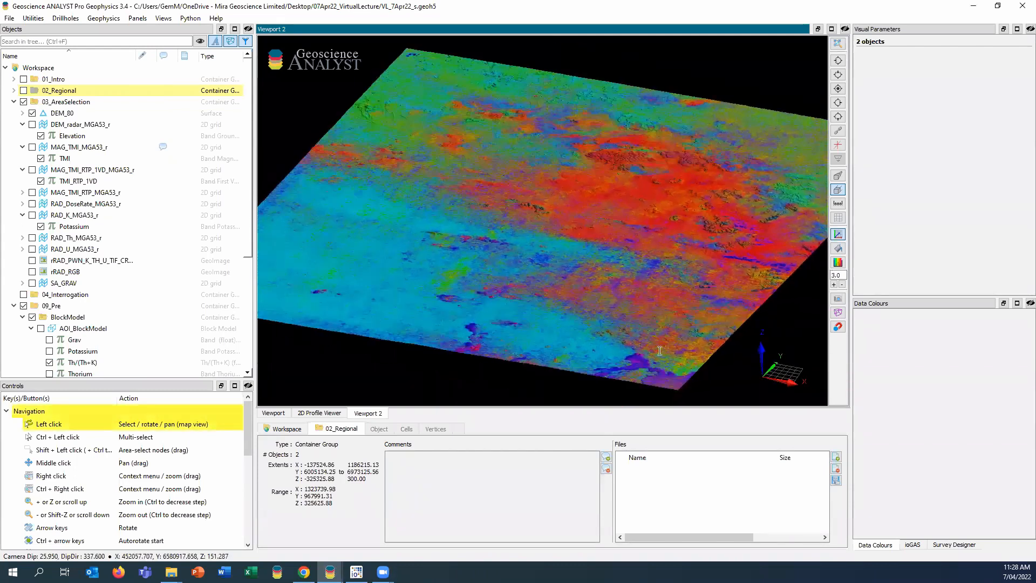
pyautogui.write('20')
pyautogui.press('Return')
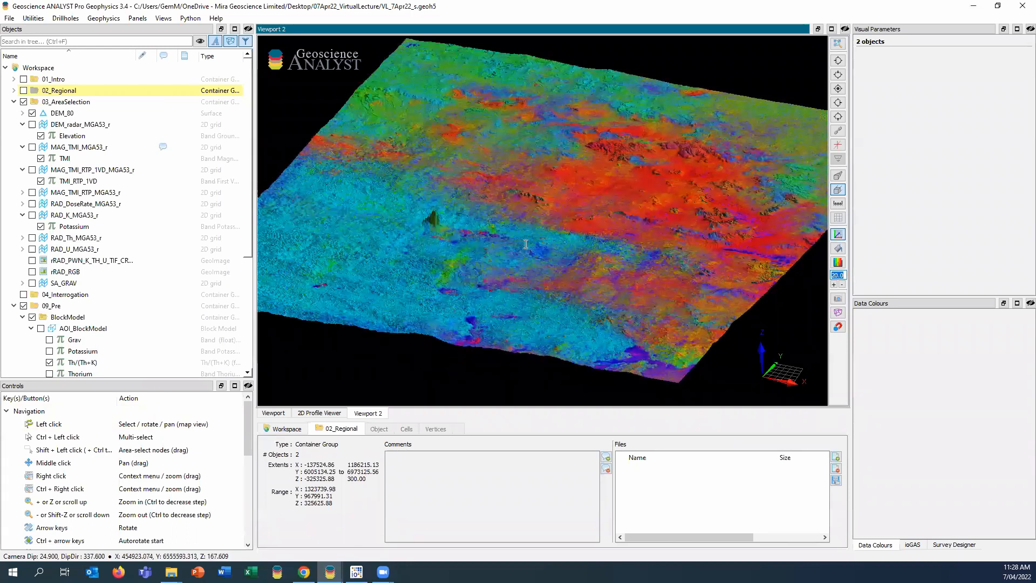
# Examine the relief of the painted DEM_80 surface up close and from low angles, comparing radiometric colours with topography
pyautogui.moveTo(528, 244)
pyautogui.mouseDown()
pyautogui.moveTo(552, 230)
pyautogui.moveTo(537, 238)
pyautogui.mouseUp()
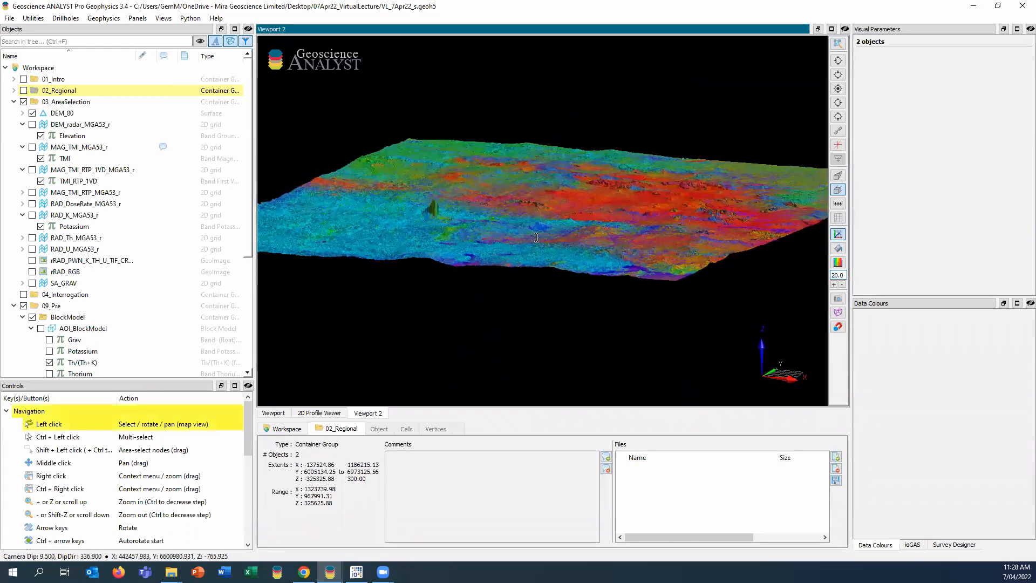
pyautogui.moveTo(569, 242); pyautogui.dragTo(572, 248, button='middle')
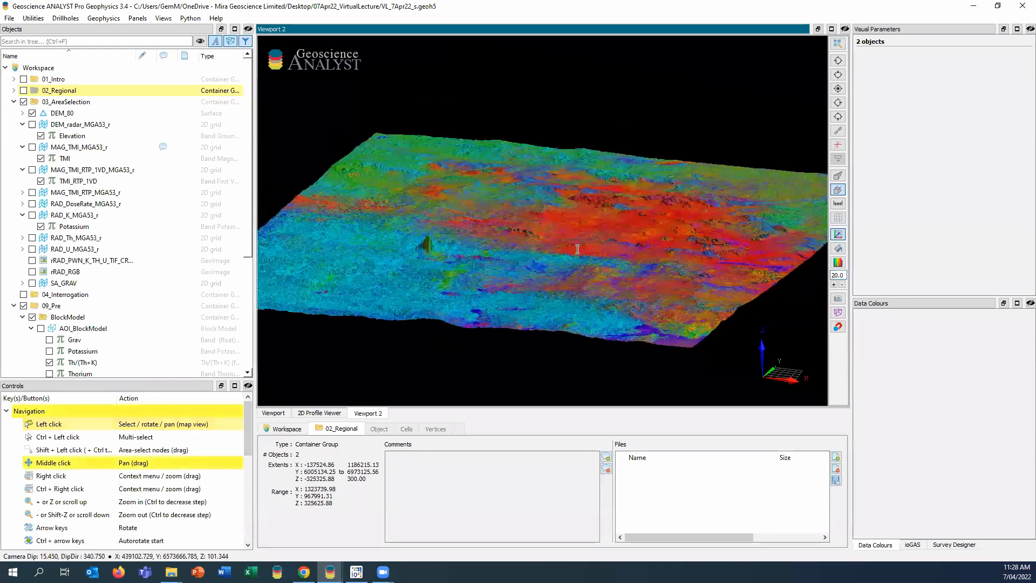
pyautogui.scroll(3, 577, 249)
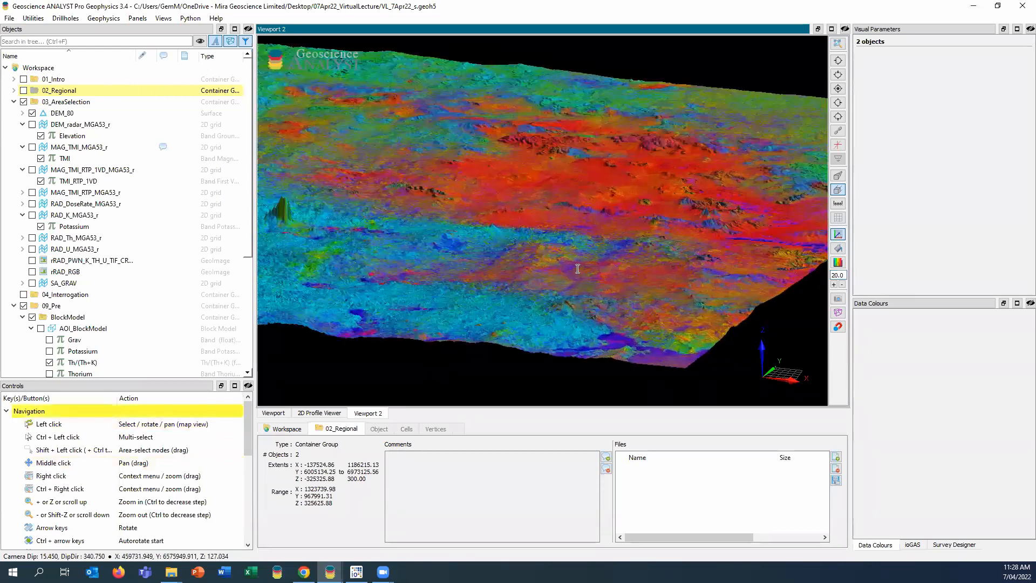
pyautogui.scroll(2, 612, 221)
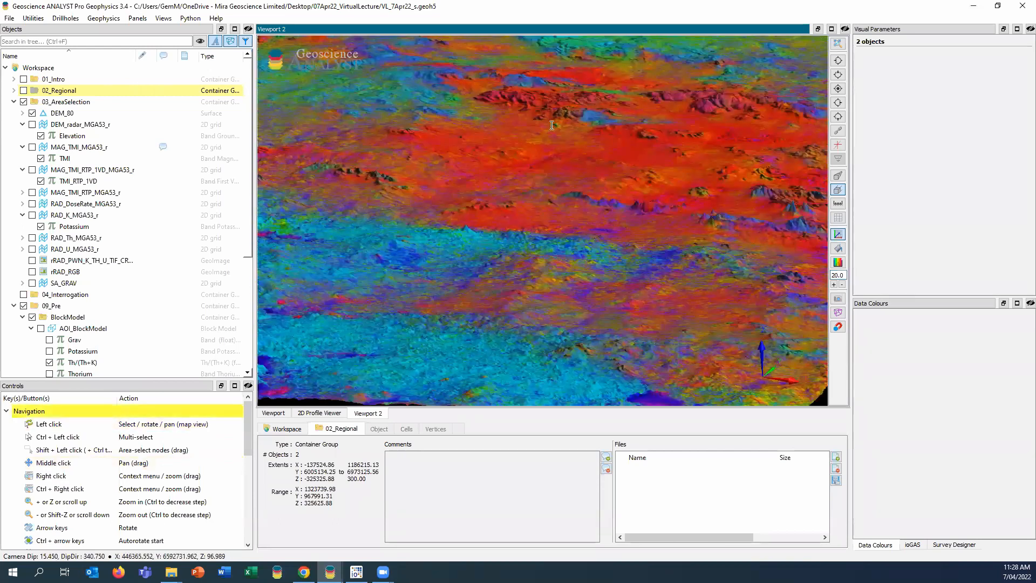
pyautogui.moveTo(649, 266); pyautogui.dragTo(624, 288)
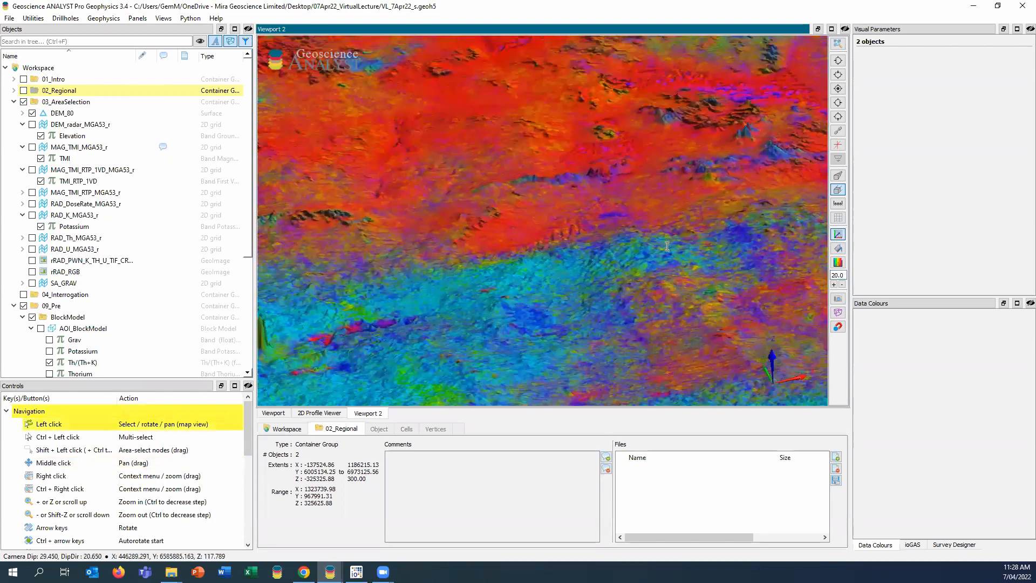
pyautogui.moveTo(705, 226); pyautogui.dragTo(382, 143, button='middle')
pyautogui.moveTo(528, 284); pyautogui.dragTo(490, 290)
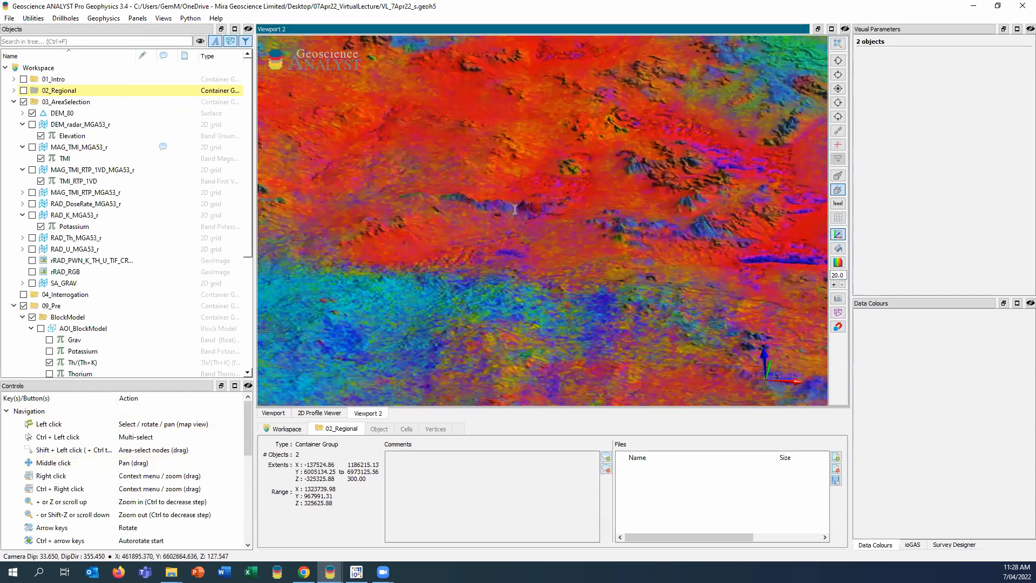
pyautogui.scroll(-2, 515, 210)
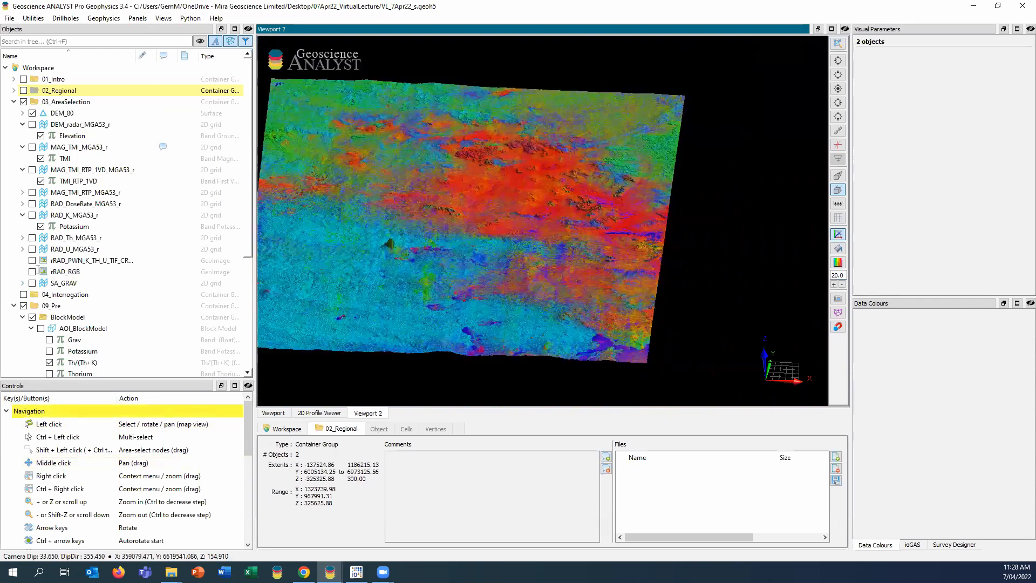
# Display the SA_GRAV grid instead of the DEM_80 surface, seen in plan view
pyautogui.click(32, 283)
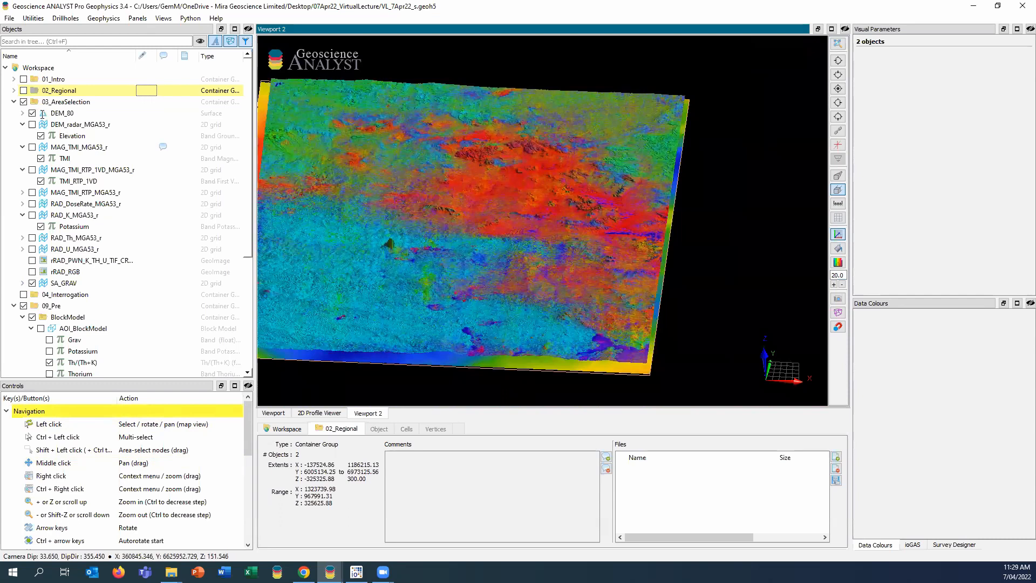
pyautogui.click(32, 113)
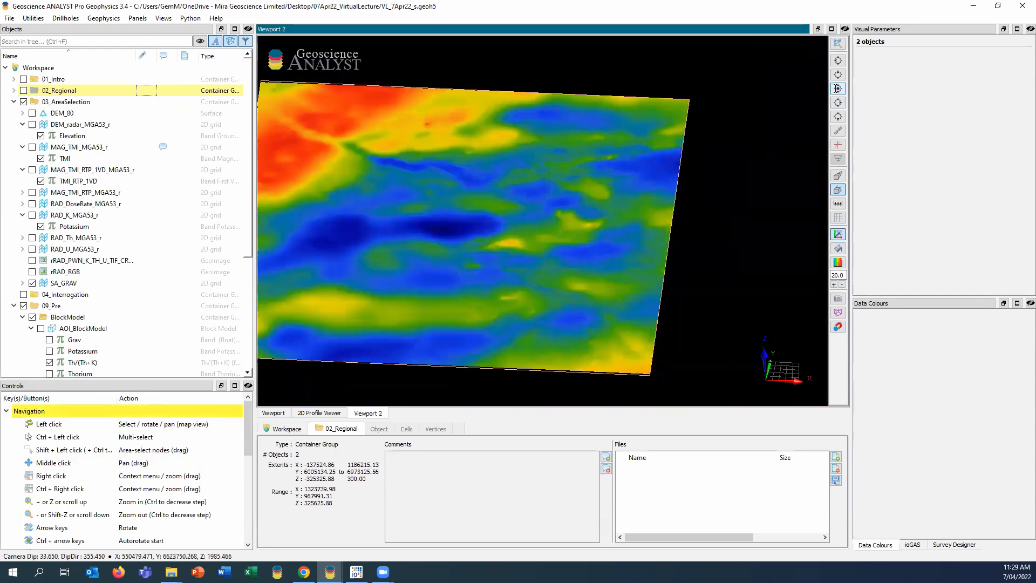
pyautogui.click(837, 88)
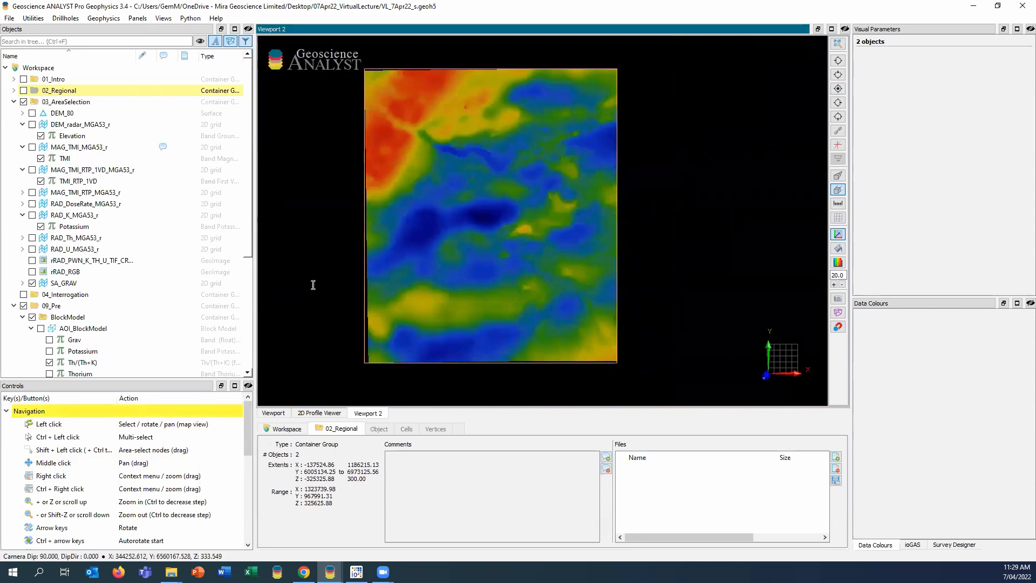
# Turn on contours of the Grav data for the SA_GRAV grid and create a curve object from them
pyautogui.click(68, 283)
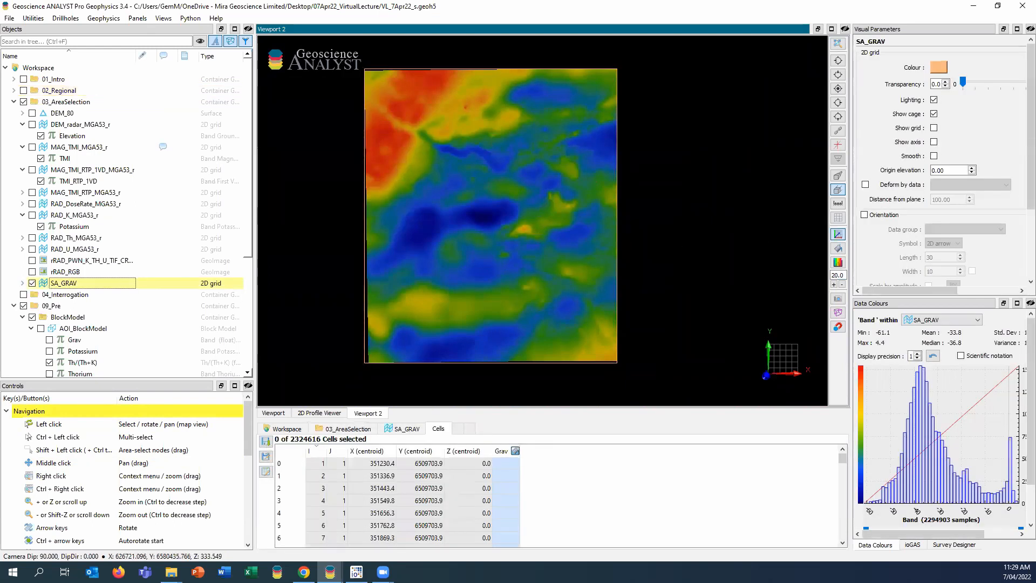
pyautogui.scroll(-4, 1022, 162)
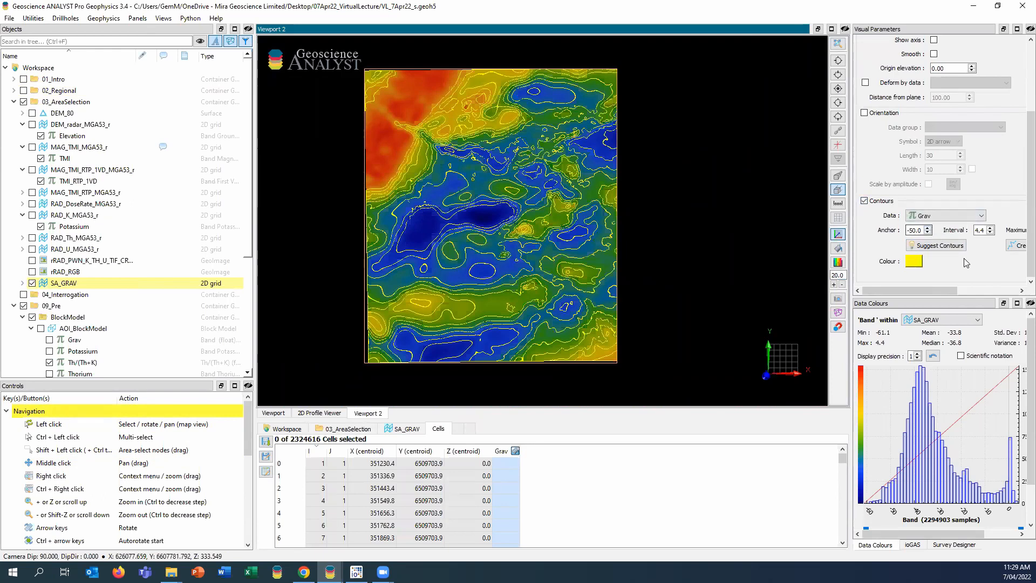
pyautogui.hscroll(3, 945, 291)
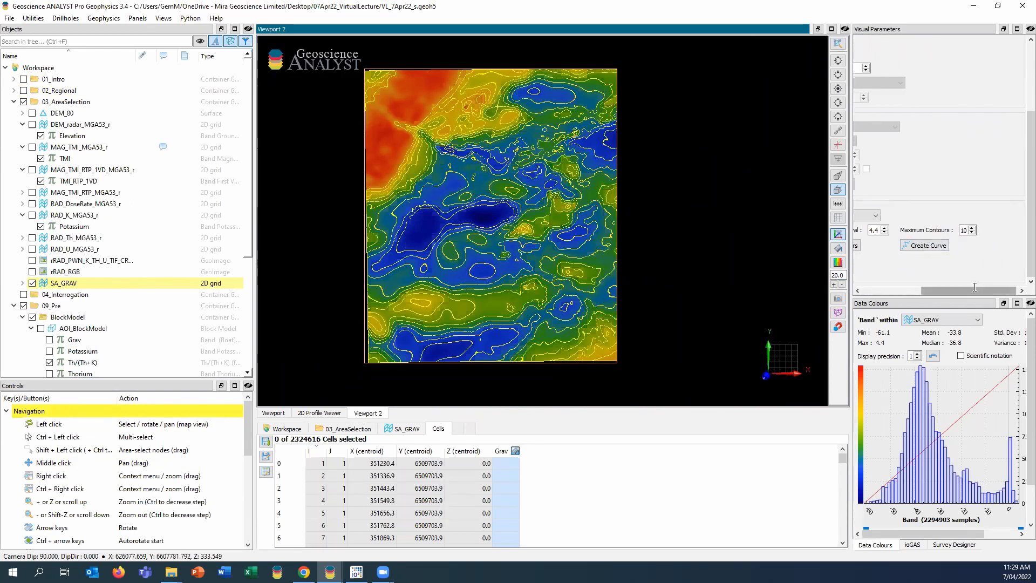
pyautogui.hscroll(-3, 980, 292)
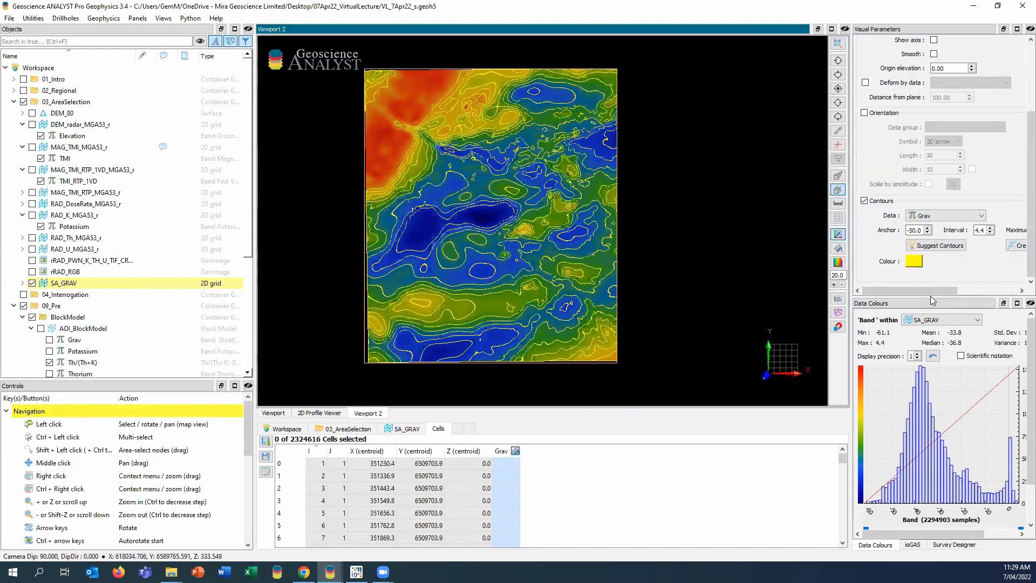
pyautogui.hscroll(3, 929, 290)
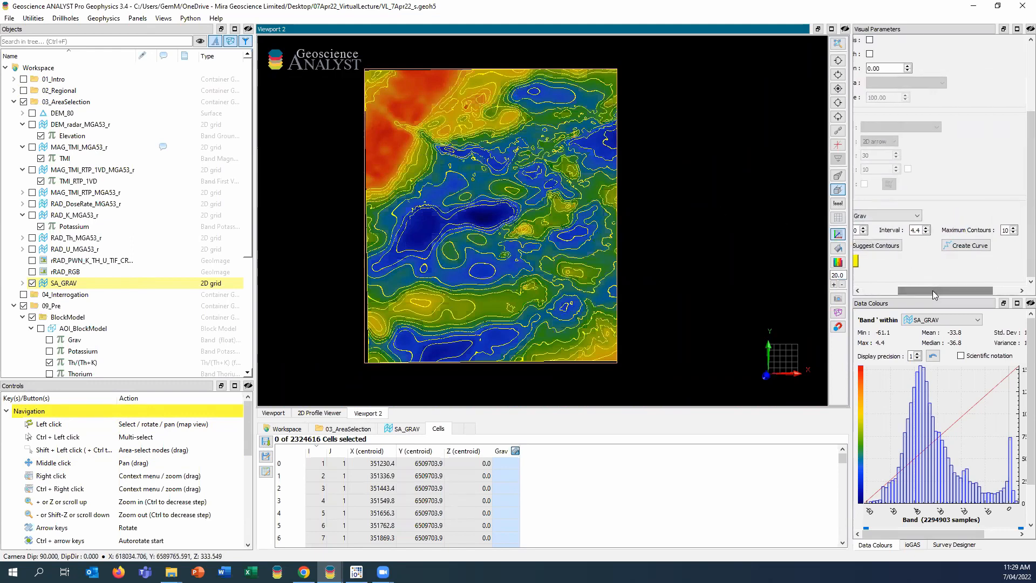
pyautogui.click(961, 249)
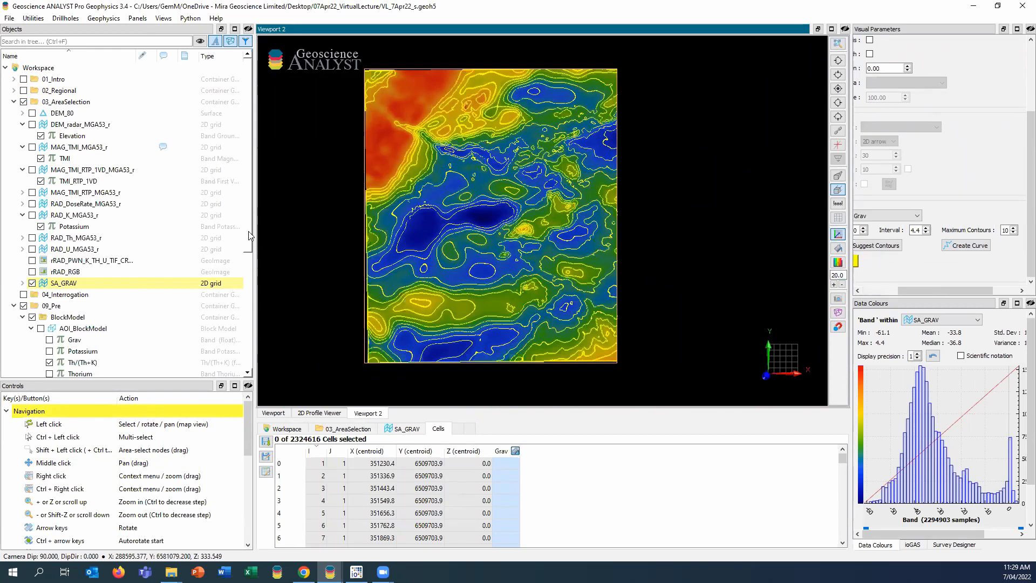
# Hide the SA_GRAV grid and review the new Grav contour curve's properties and available operations
pyautogui.scroll(-5, 247, 286)
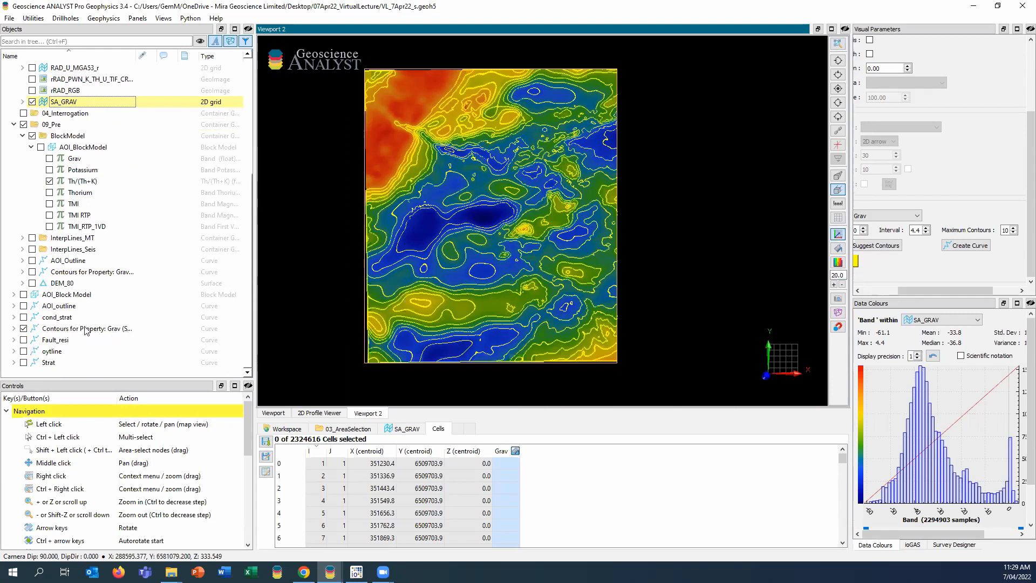
pyautogui.click(31, 102)
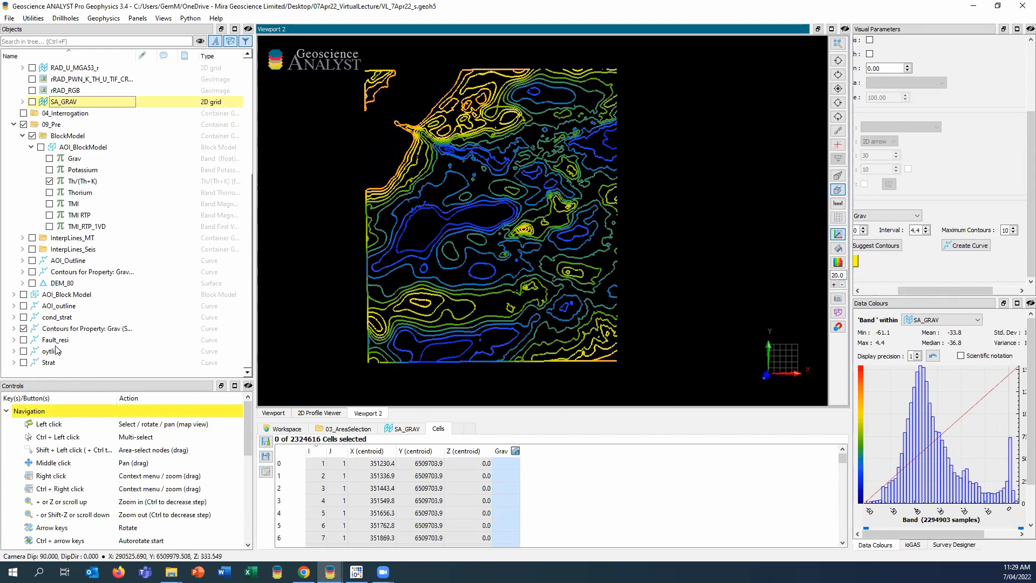
pyautogui.click(13, 329)
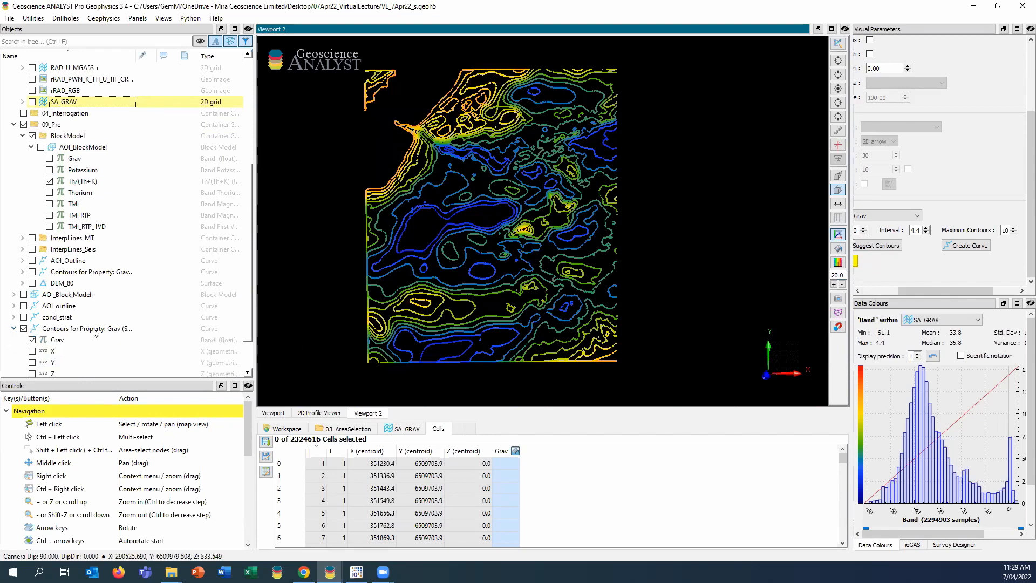
pyautogui.rightClick(95, 331)
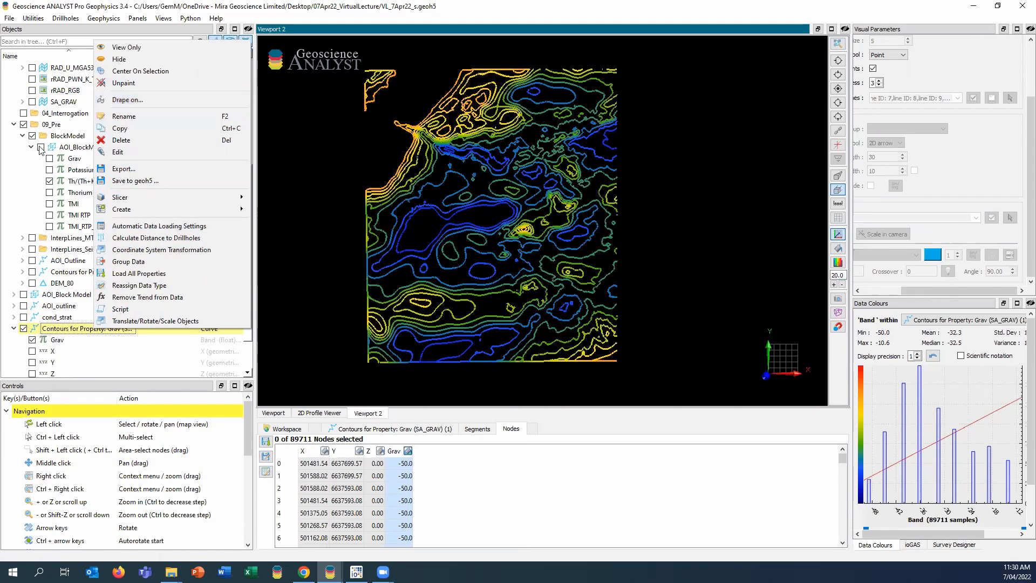
# Hide the Grav contour curve and display AOI_BlockModel coloured by Potassium, inspecting it up close at a tilted angle
pyautogui.click(23, 328)
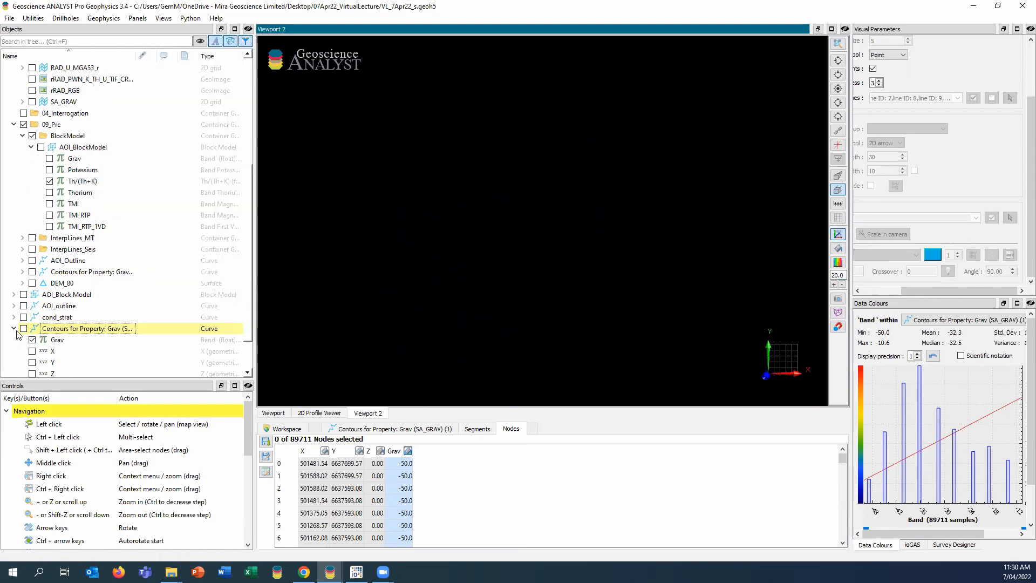
pyautogui.click(41, 147)
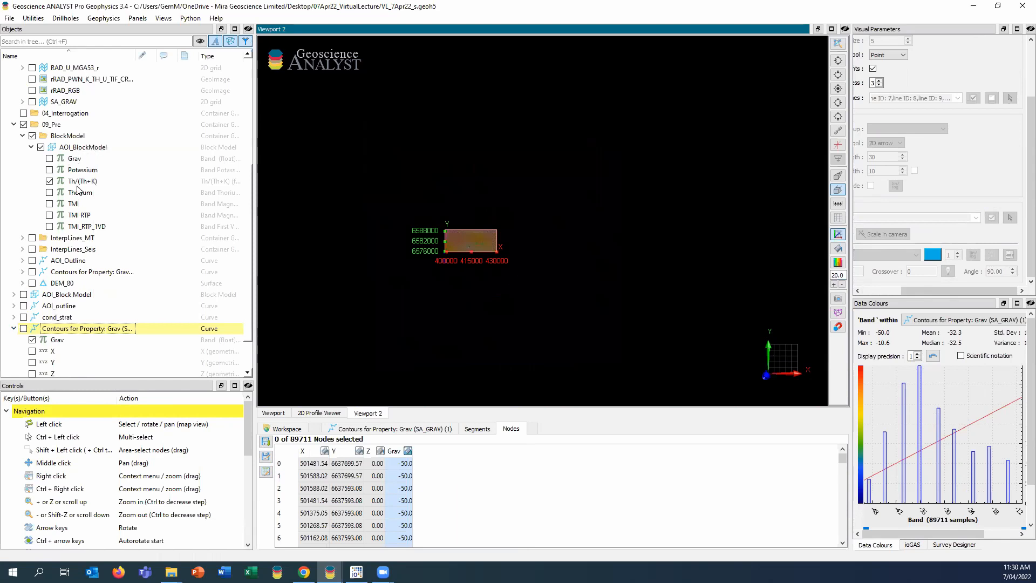
pyautogui.click(49, 170)
pyautogui.scroll(3, 463, 278)
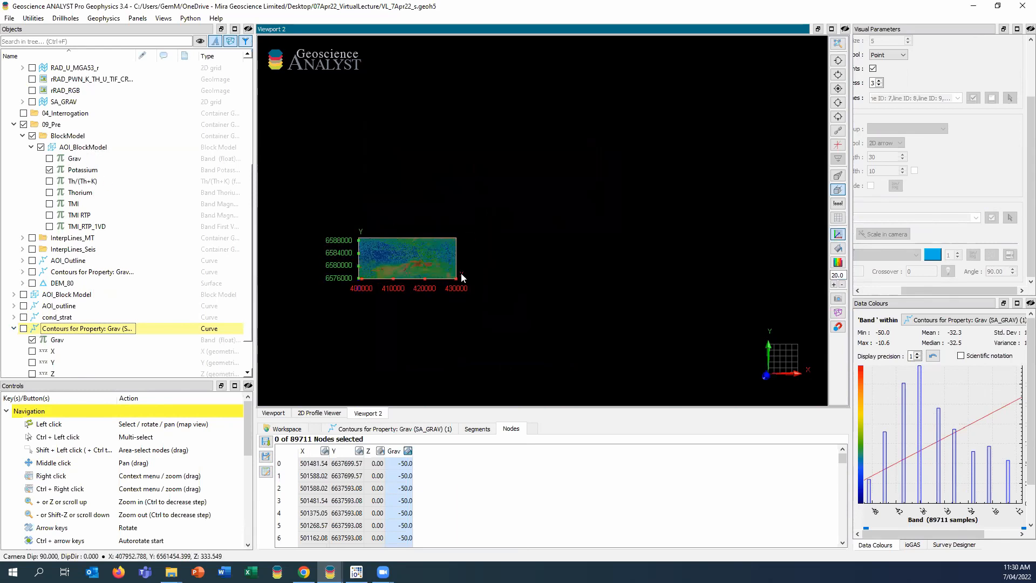
pyautogui.scroll(2, 464, 278)
pyautogui.moveTo(359, 289); pyautogui.dragTo(597, 248, button='middle')
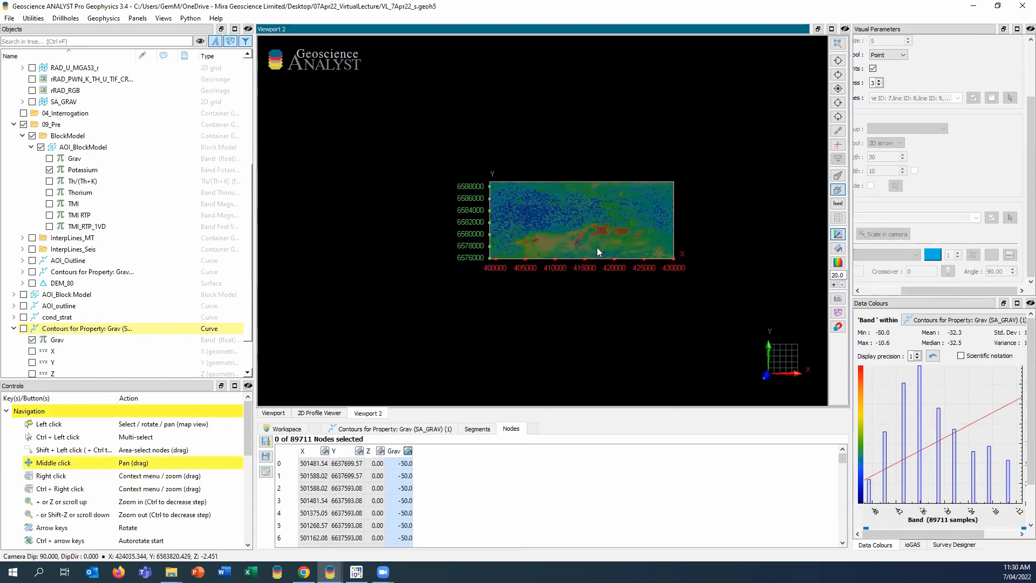
pyautogui.scroll(4, 597, 247)
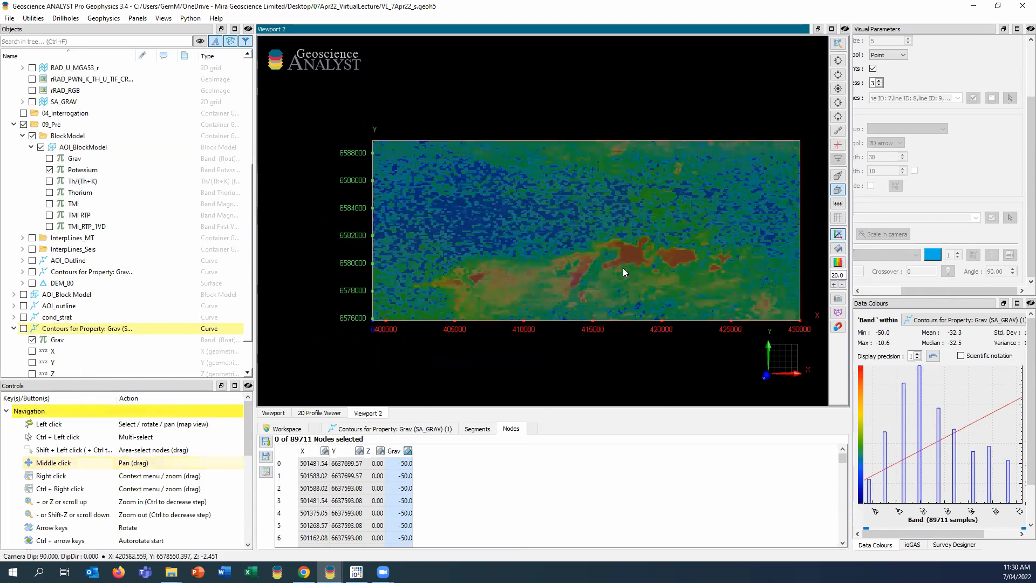
pyautogui.scroll(1, 610, 226)
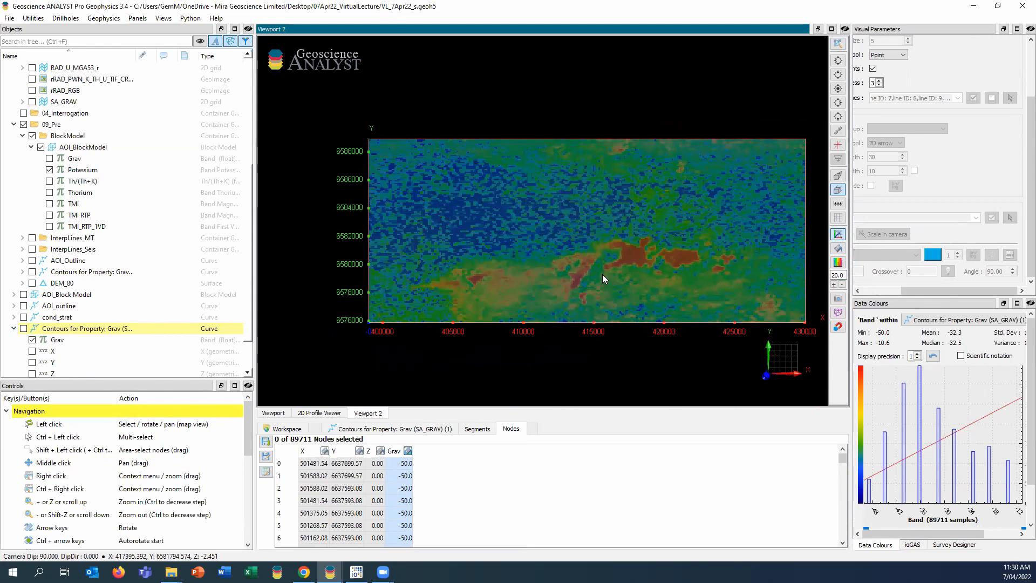
pyautogui.moveTo(602, 274); pyautogui.dragTo(573, 277)
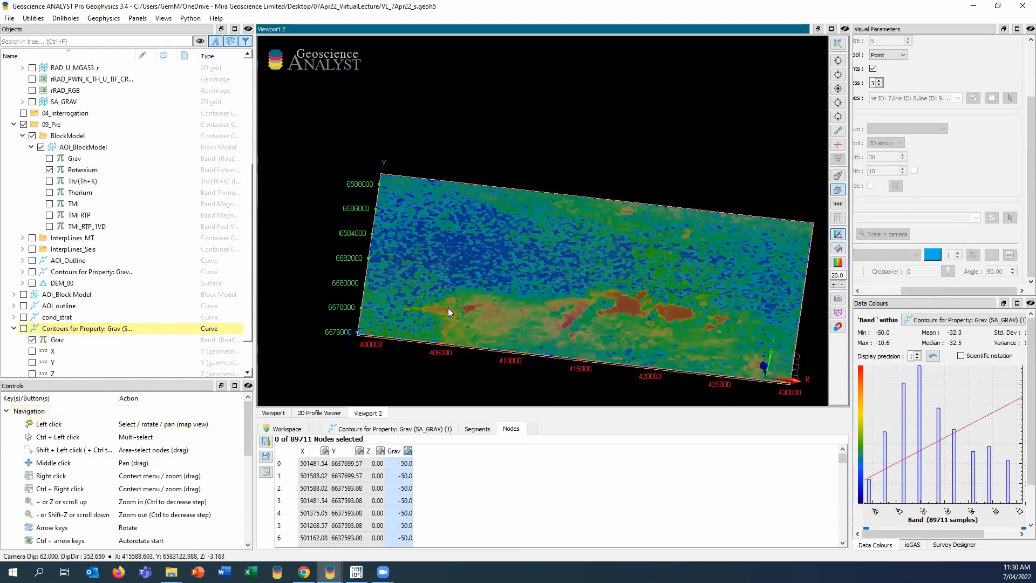
pyautogui.moveTo(448, 307); pyautogui.dragTo(493, 301, button='middle')
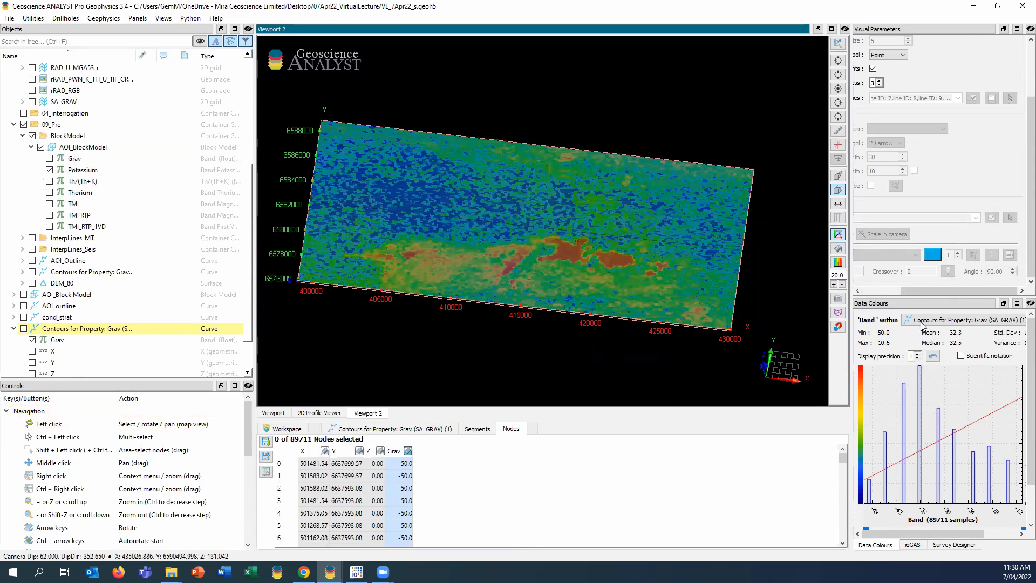
# Blend TMI_RTP_1VD into the Potassium-coloured AOI_BlockModel at 42% contribution, seen in plan view
pyautogui.moveTo(923, 290); pyautogui.dragTo(880, 292)
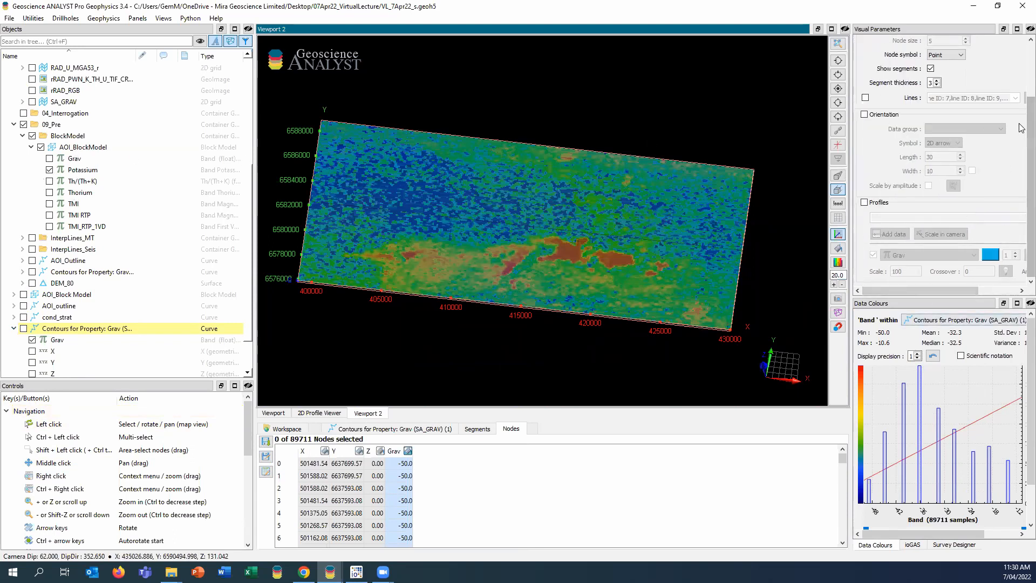
pyautogui.moveTo(1028, 126); pyautogui.dragTo(1019, 67)
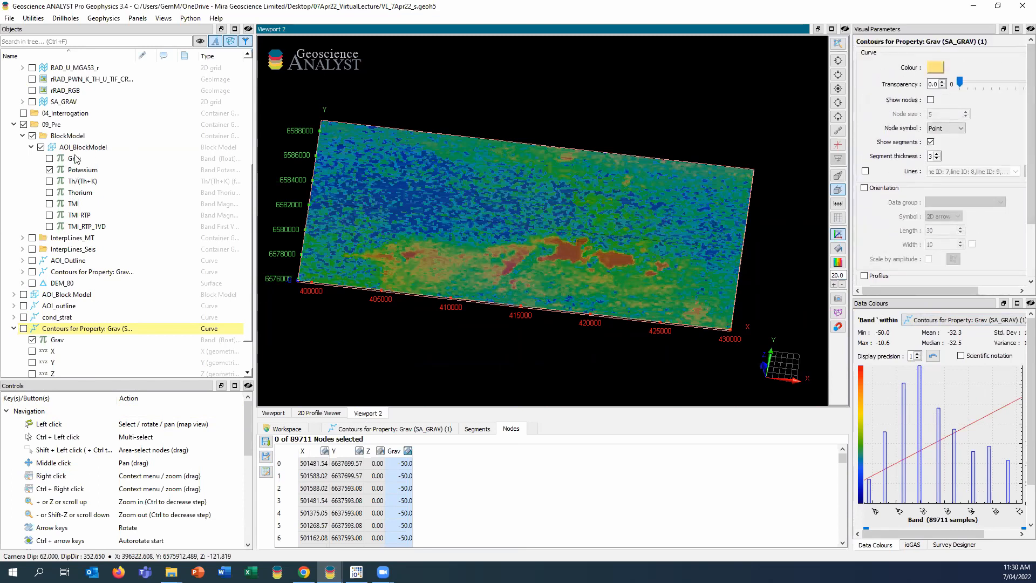
pyautogui.click(77, 148)
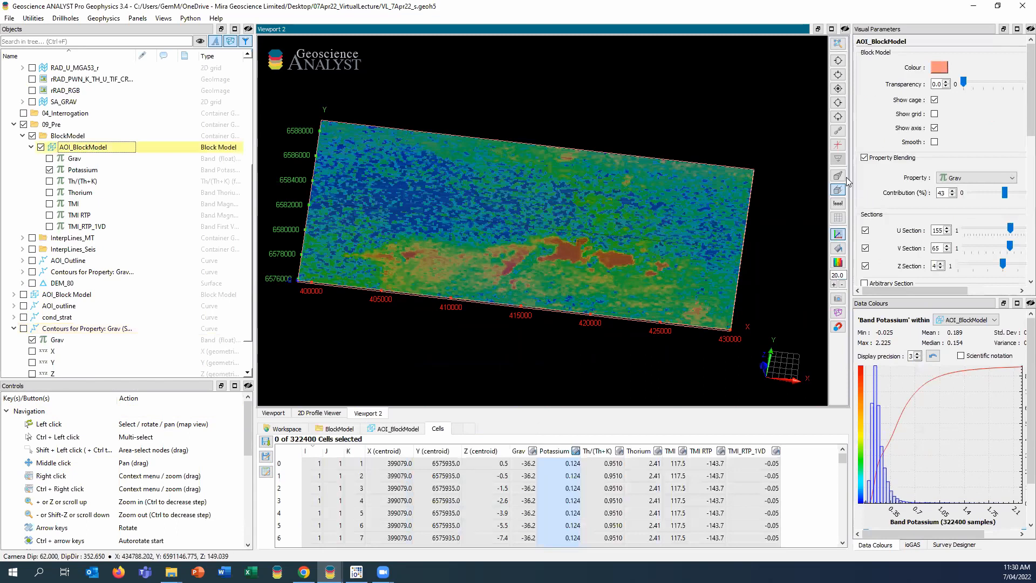
pyautogui.click(975, 178)
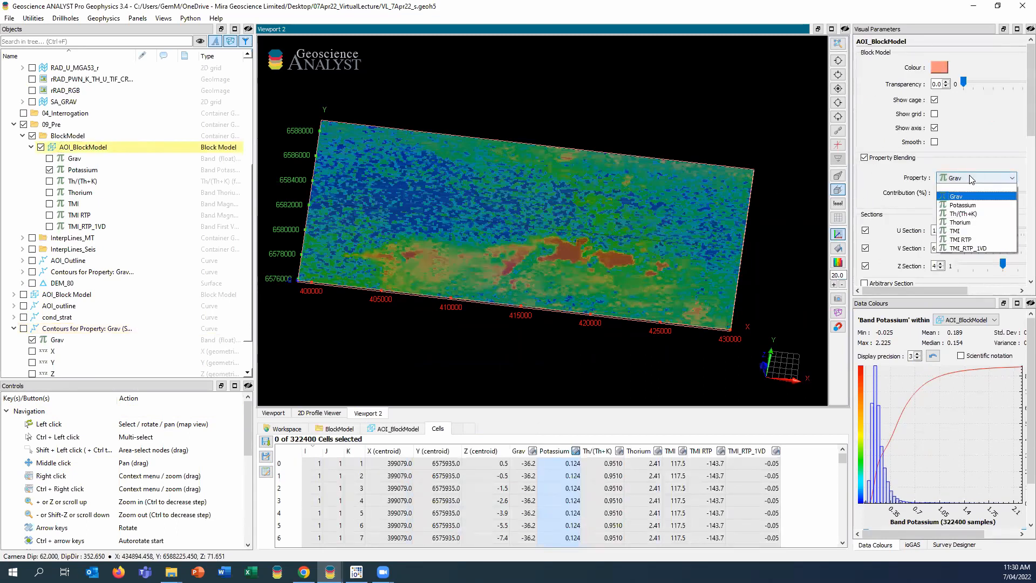
pyautogui.click(969, 248)
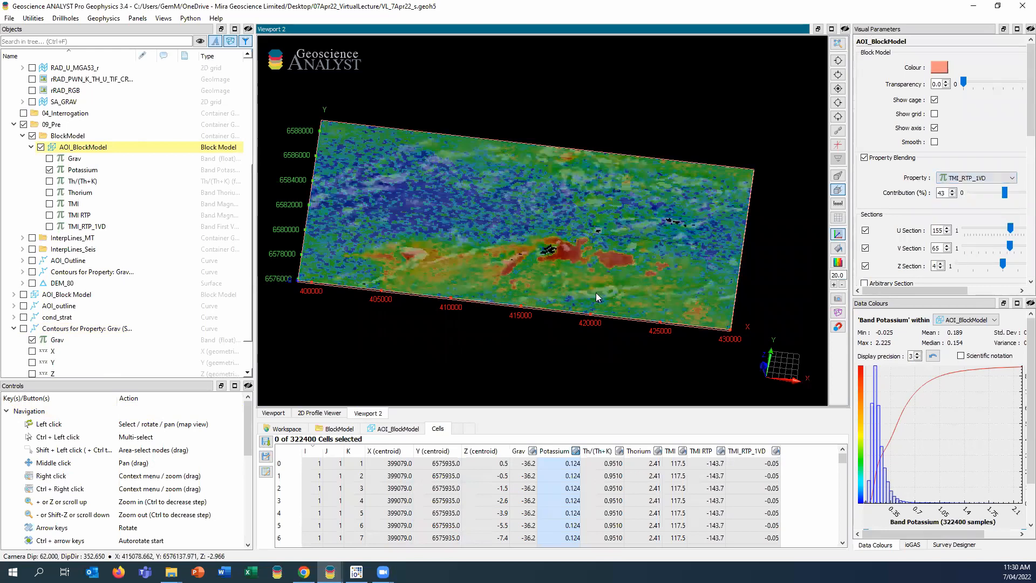
pyautogui.click(839, 88)
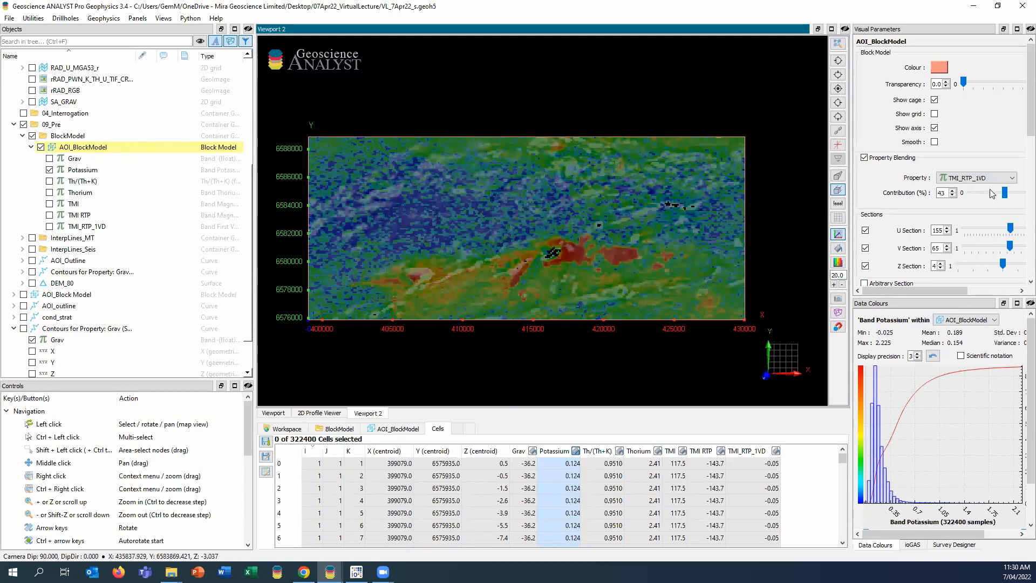
pyautogui.moveTo(1006, 197)
pyautogui.mouseDown()
pyautogui.moveTo(989, 201)
pyautogui.moveTo(1005, 201)
pyautogui.mouseUp()
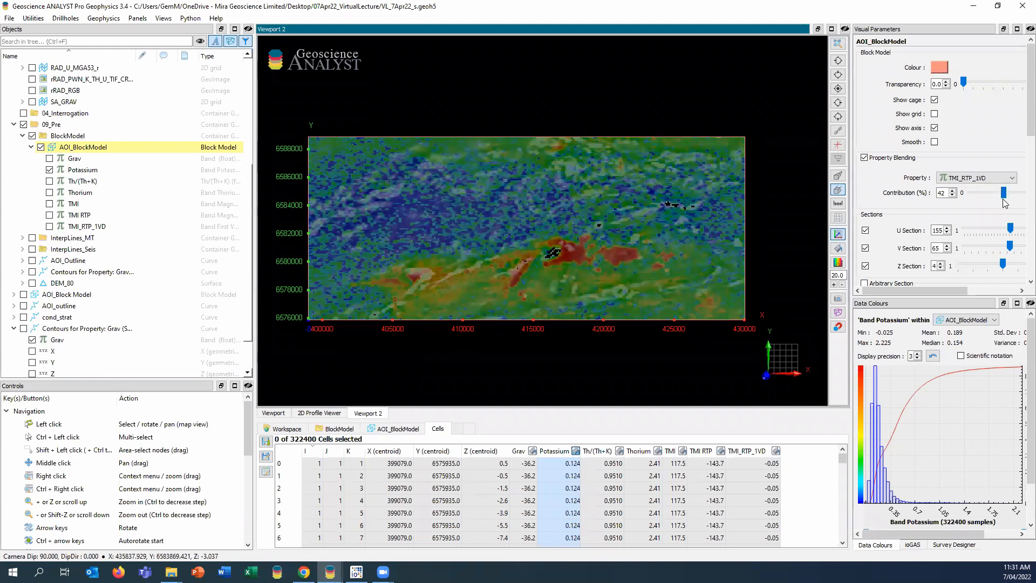
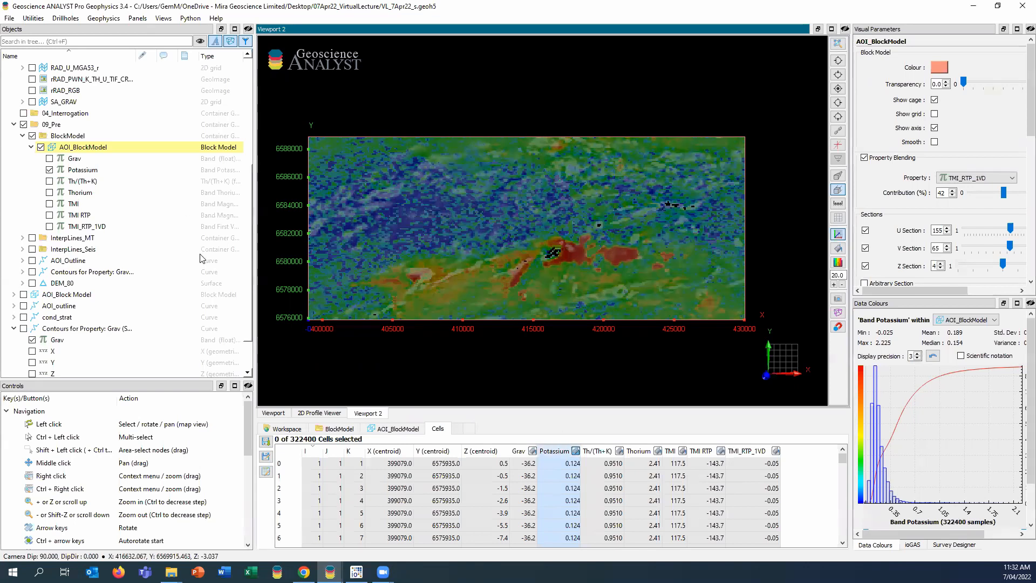
# Examine the available data utilities, including K-Means Clustering, and the 04_Interrogation group among the workspace objects
pyautogui.click(31, 18)
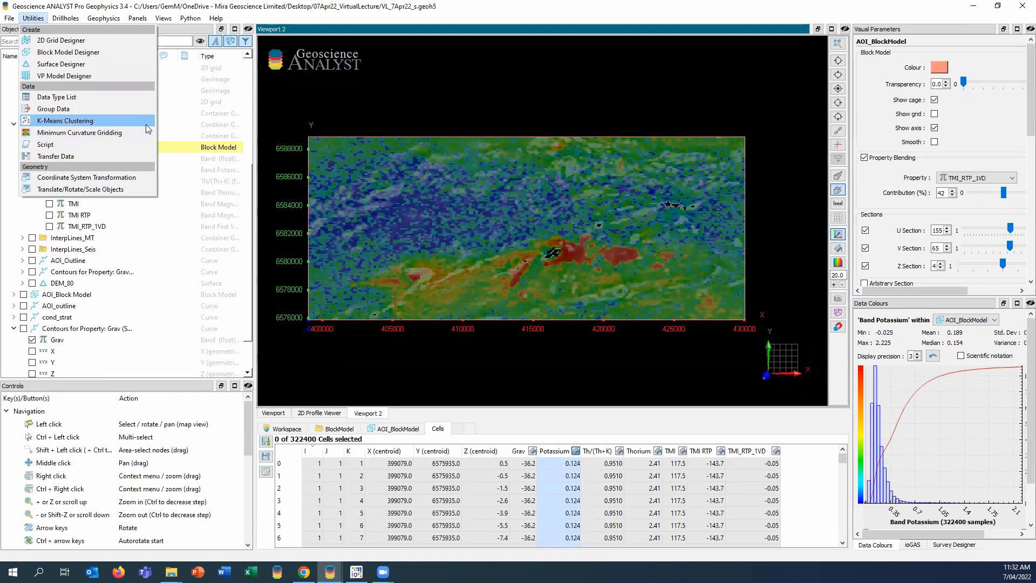
pyautogui.click(365, 18)
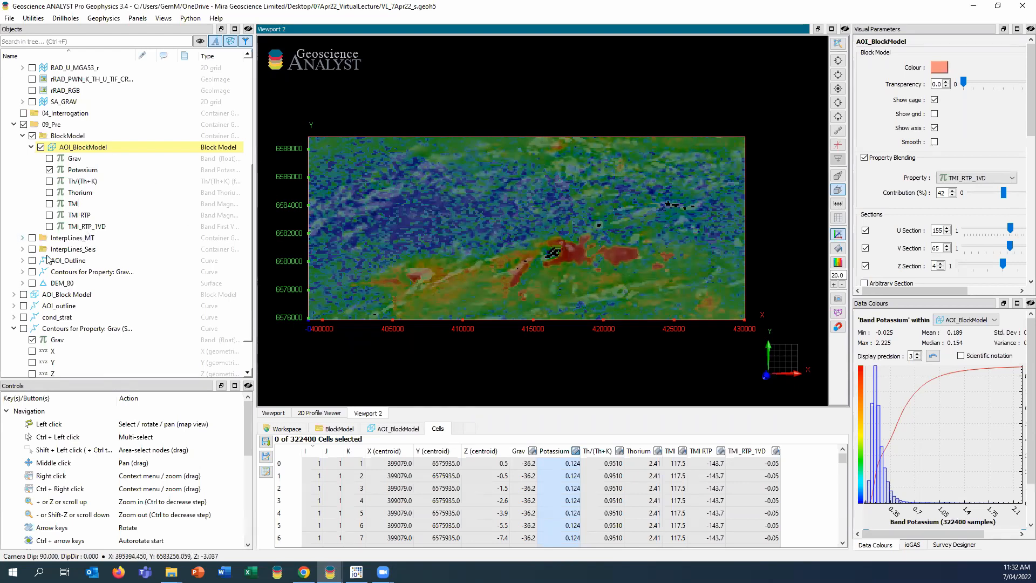
pyautogui.scroll(-1, 49, 256)
pyautogui.scroll(7, 49, 257)
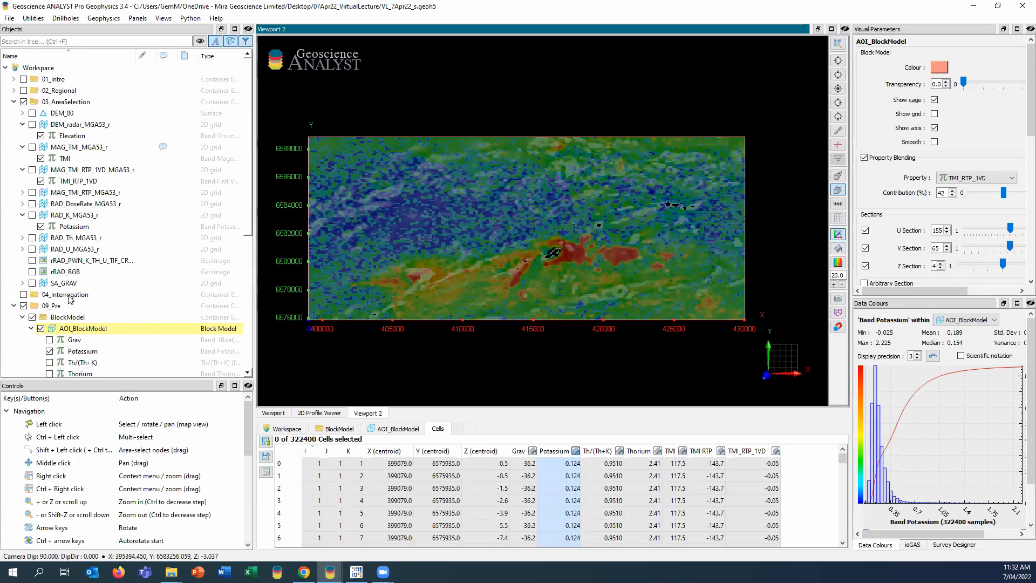
pyautogui.click(71, 296)
pyautogui.scroll(-6, 81, 294)
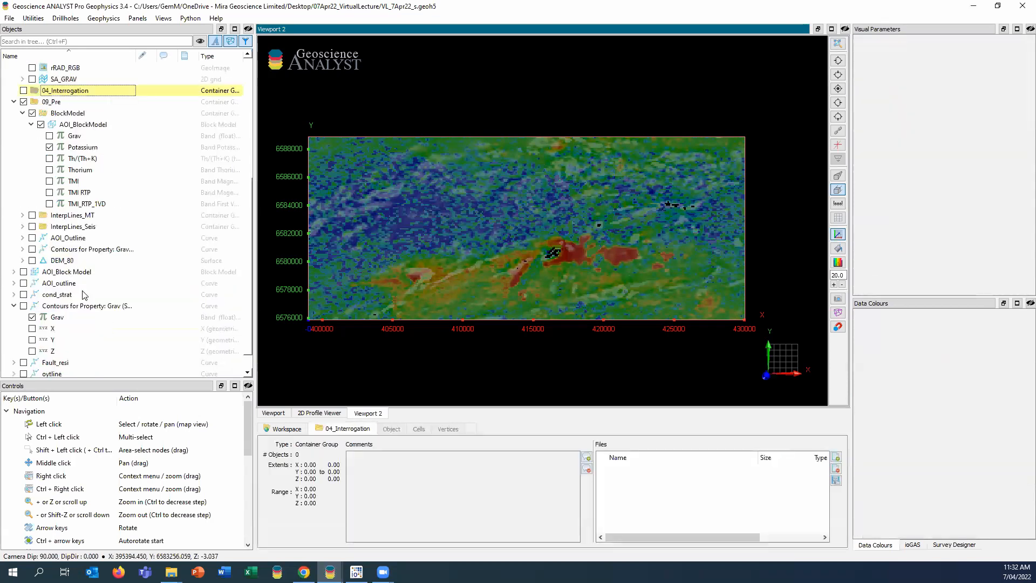
pyautogui.scroll(6, 97, 286)
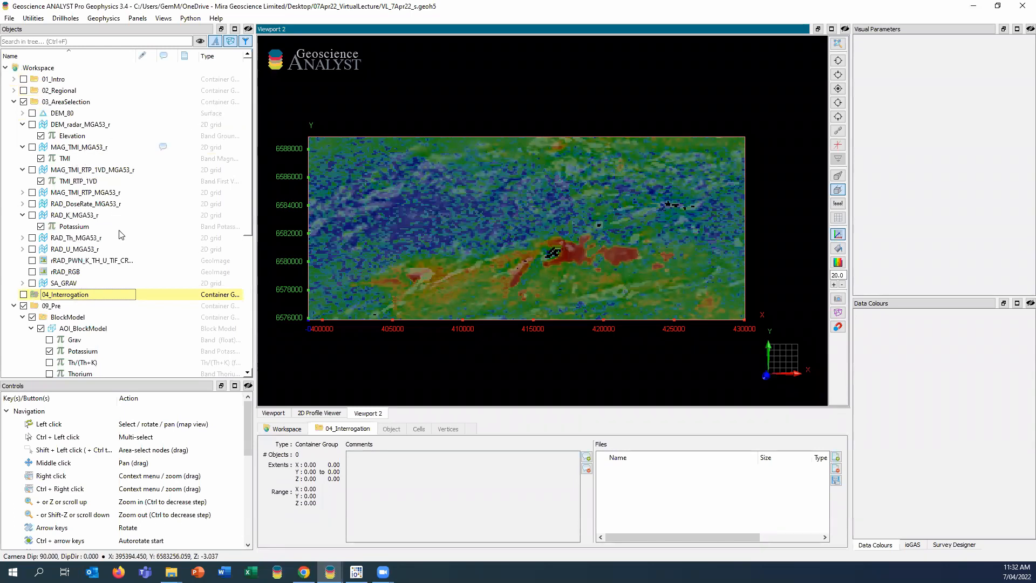
pyautogui.scroll(-6, 123, 212)
pyautogui.scroll(-1, 123, 211)
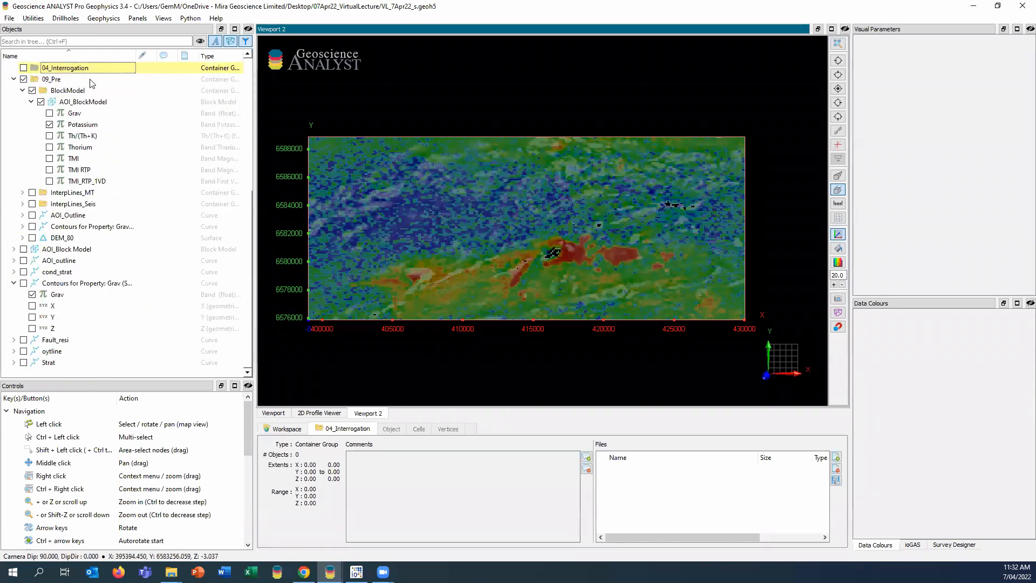
pyautogui.scroll(7, 126, 207)
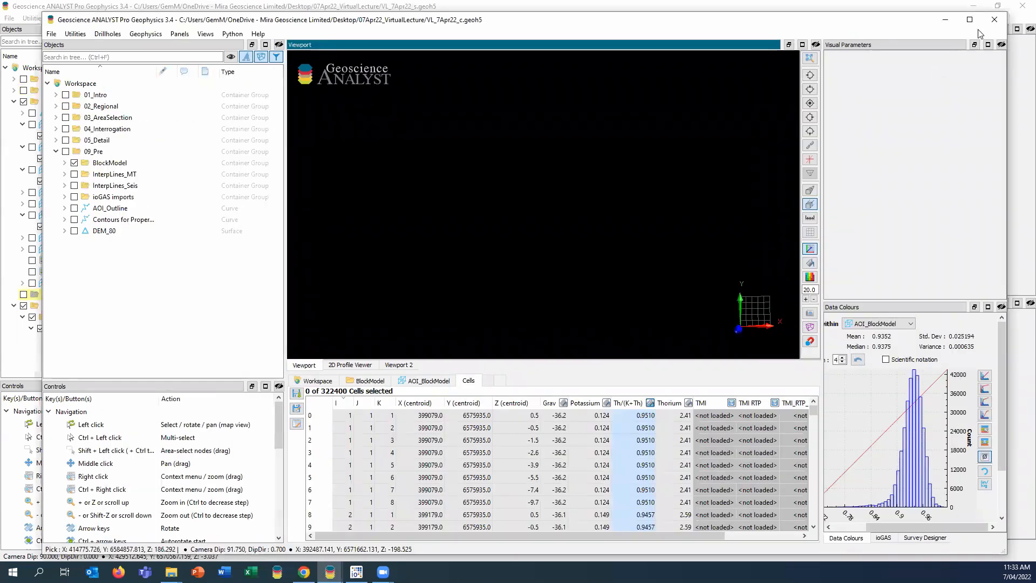
# Maximize the VL_7Apr22_c workspace, expand the 05_Detail group and display the 09_Pre group with its block model
pyautogui.click(969, 19)
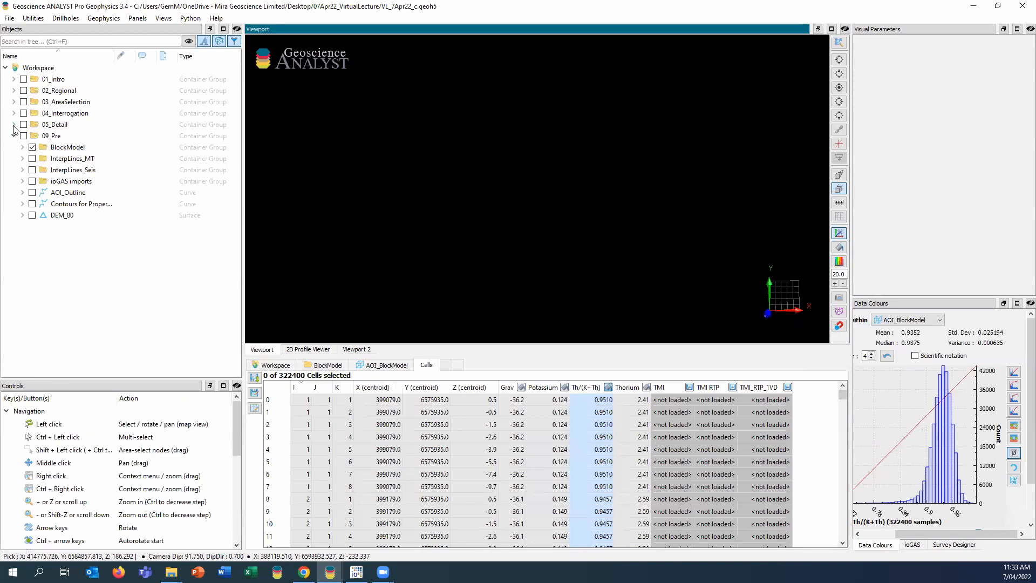
pyautogui.click(14, 125)
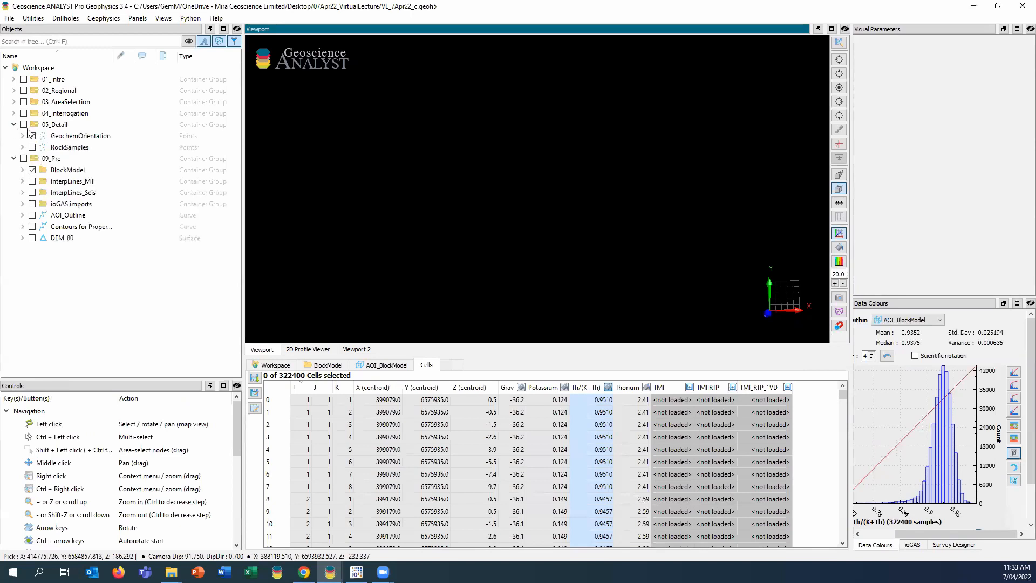
pyautogui.click(23, 158)
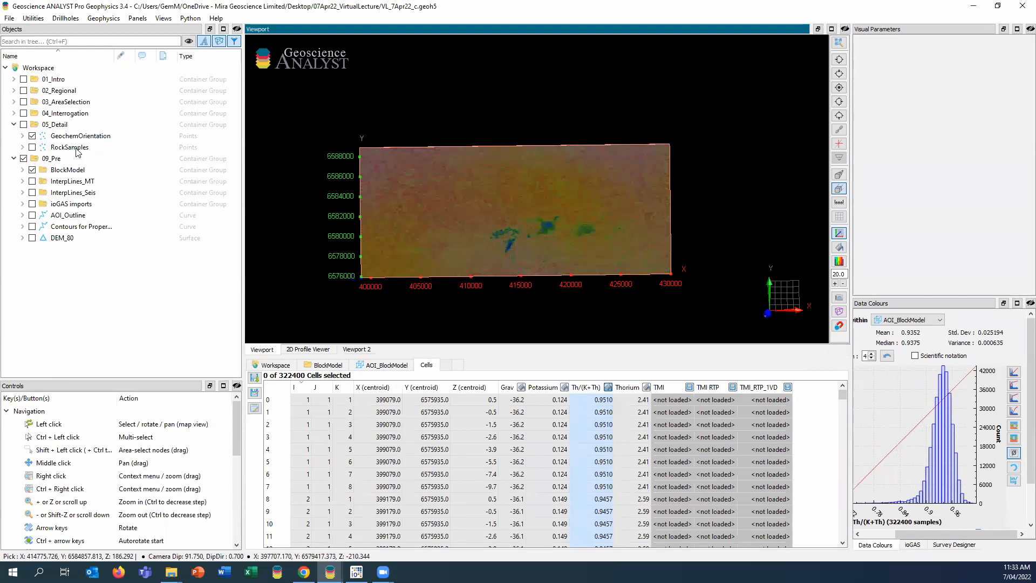
# Display the RockSamples points from 05_Detail and examine their distribution around the block model in an enlarged viewport
pyautogui.click(32, 136)
pyautogui.click(32, 136)
pyautogui.scroll(-5, 575, 154)
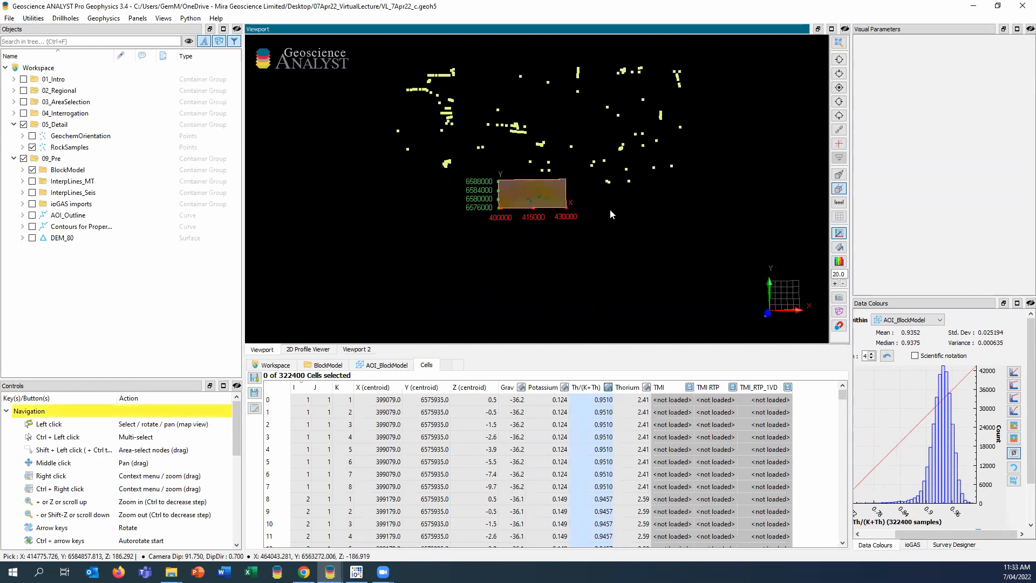
pyautogui.moveTo(610, 215); pyautogui.dragTo(614, 270, button='middle')
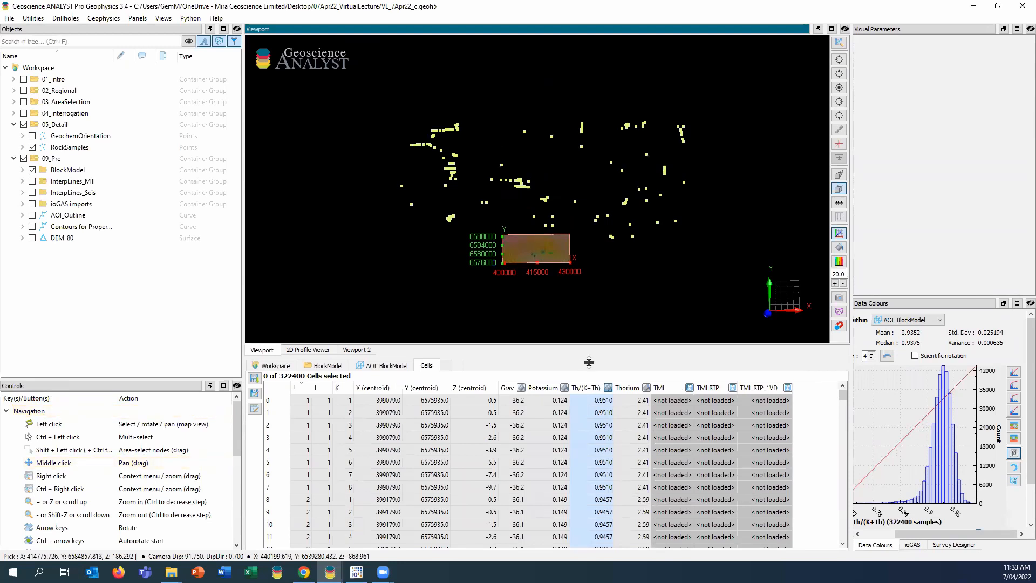
pyautogui.moveTo(589, 362); pyautogui.dragTo(589, 409)
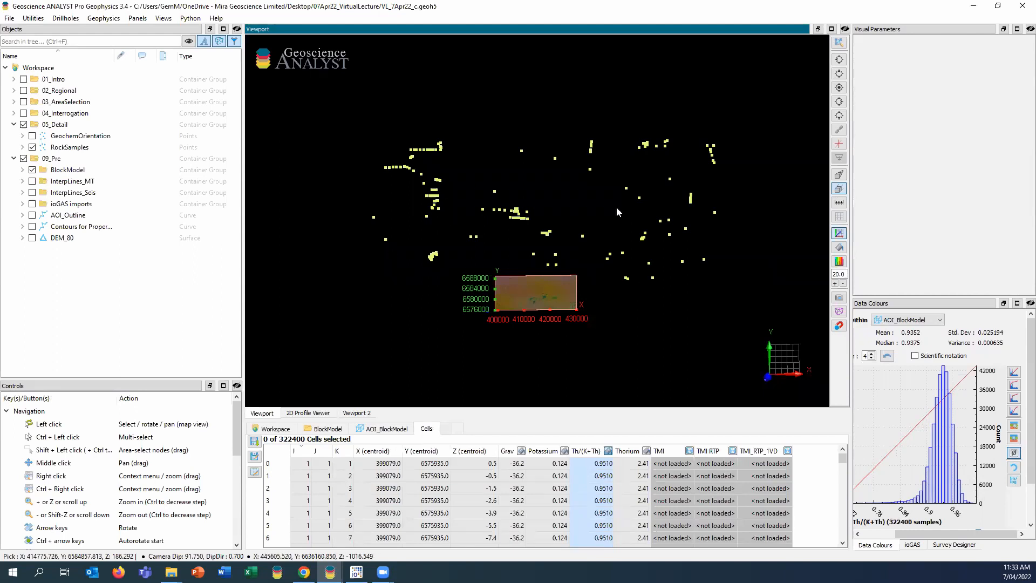
# Show the GeochemOrientation points over the block model instead of RockSamples, framed closely in the viewport
pyautogui.click(32, 148)
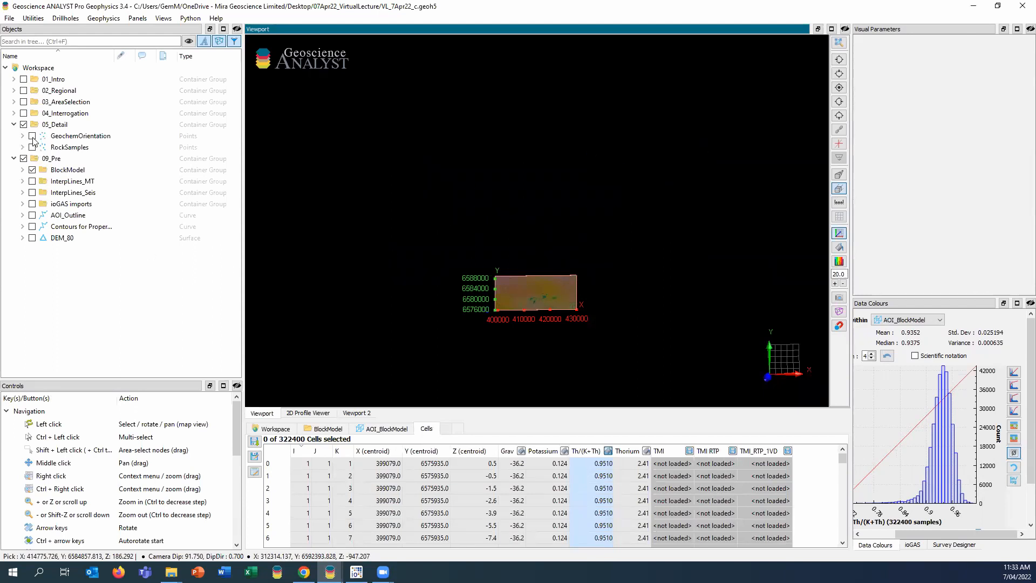
pyautogui.click(32, 136)
pyautogui.scroll(3, 573, 325)
pyautogui.moveTo(520, 360); pyautogui.dragTo(518, 214, button='middle')
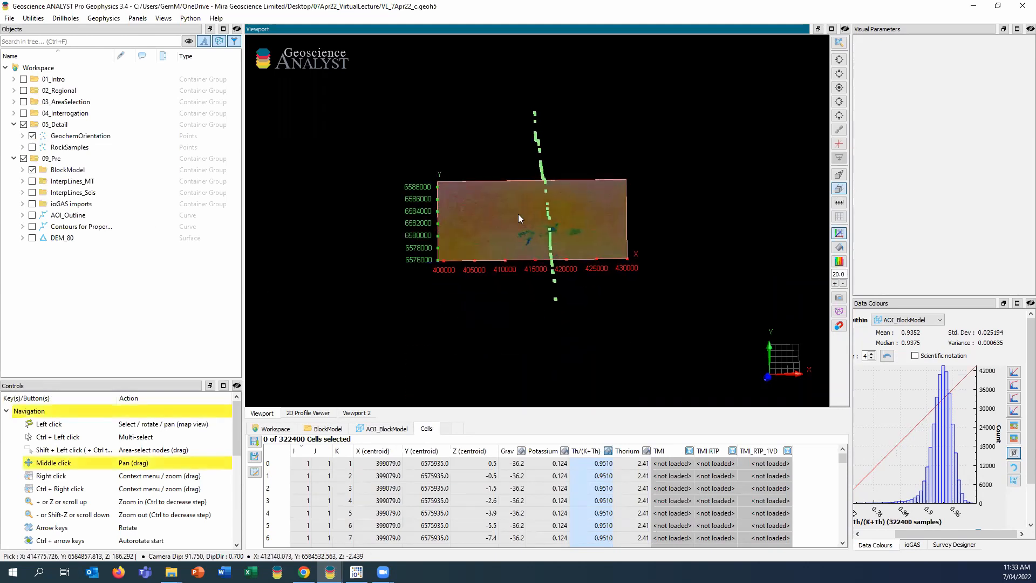
pyautogui.scroll(1, 525, 274)
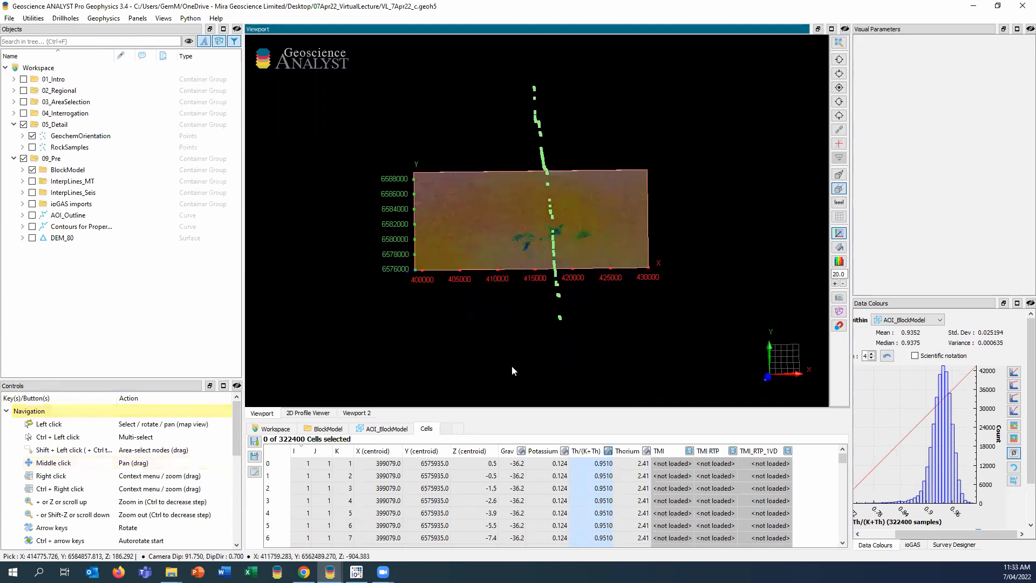
pyautogui.scroll(1, 511, 351)
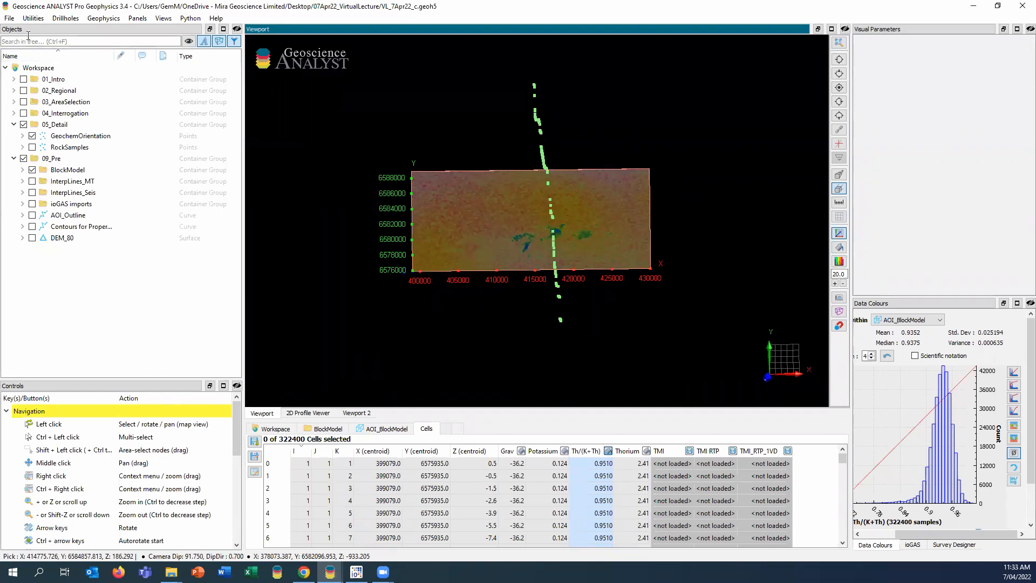
# Connect the workspace to ioGAS, switch to ioGAS and open the GeochemOrientation points as linked data
pyautogui.click(9, 19)
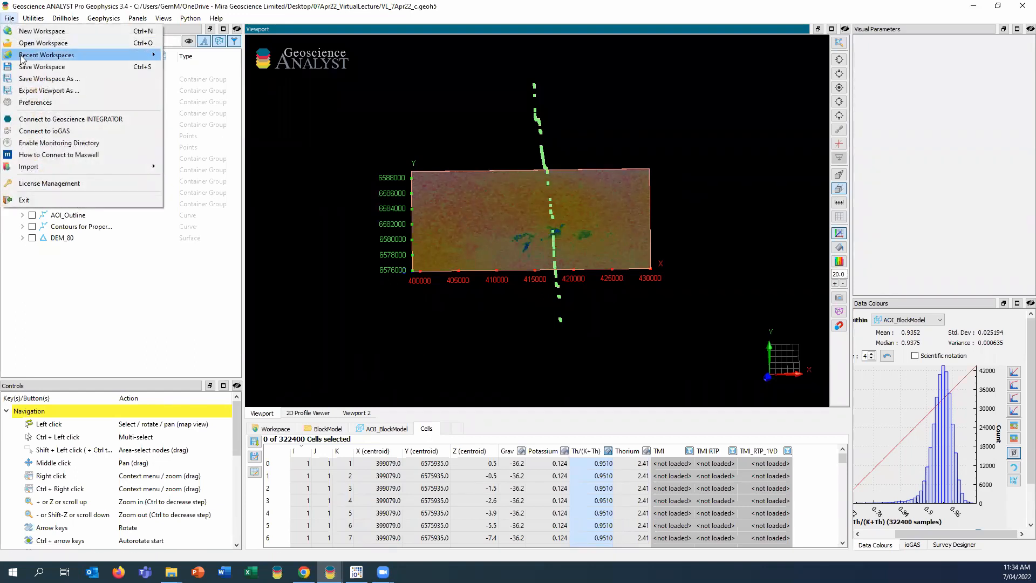
pyautogui.click(54, 132)
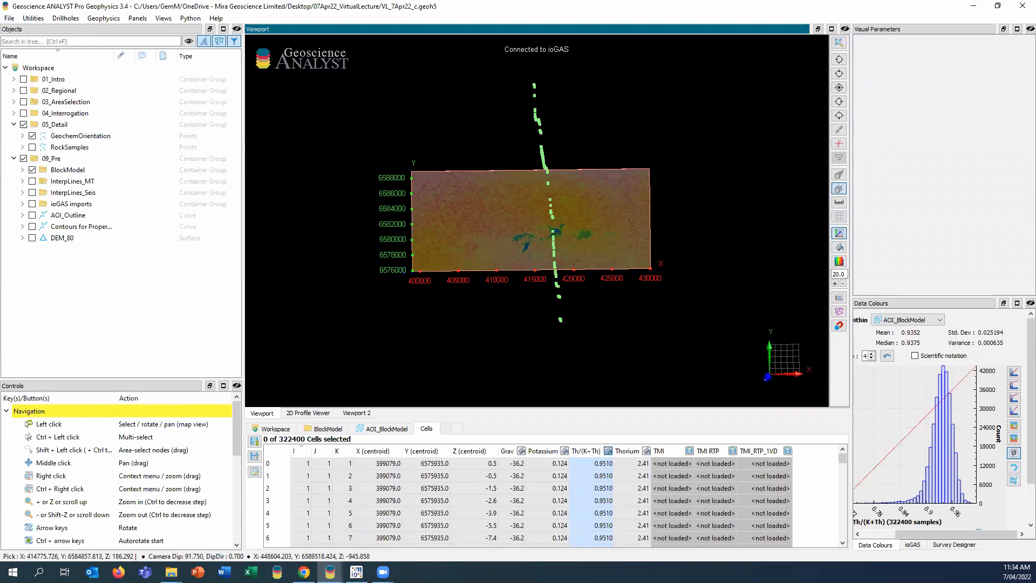
pyautogui.hotkey('alt', 'Tab')
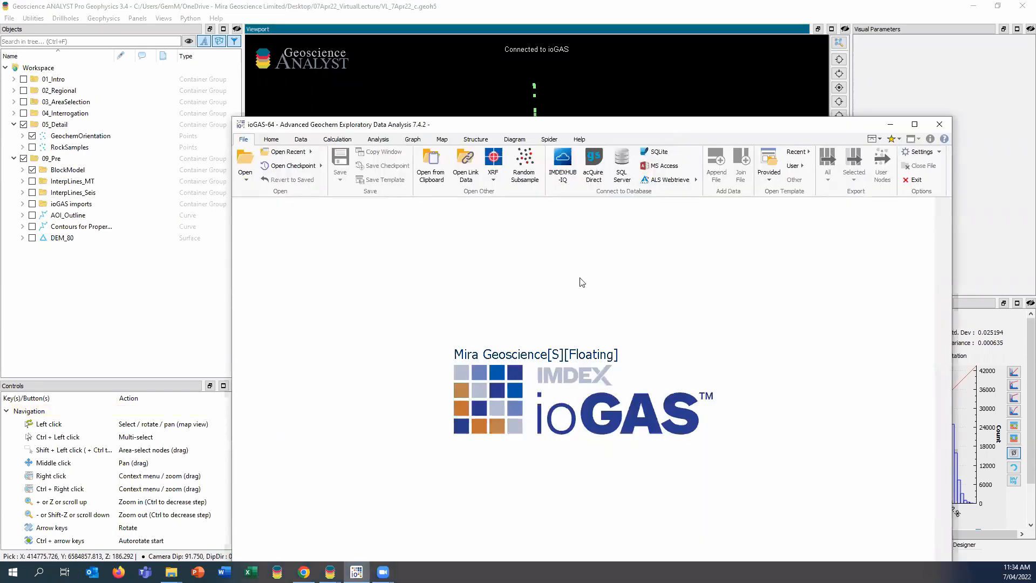
pyautogui.click(467, 165)
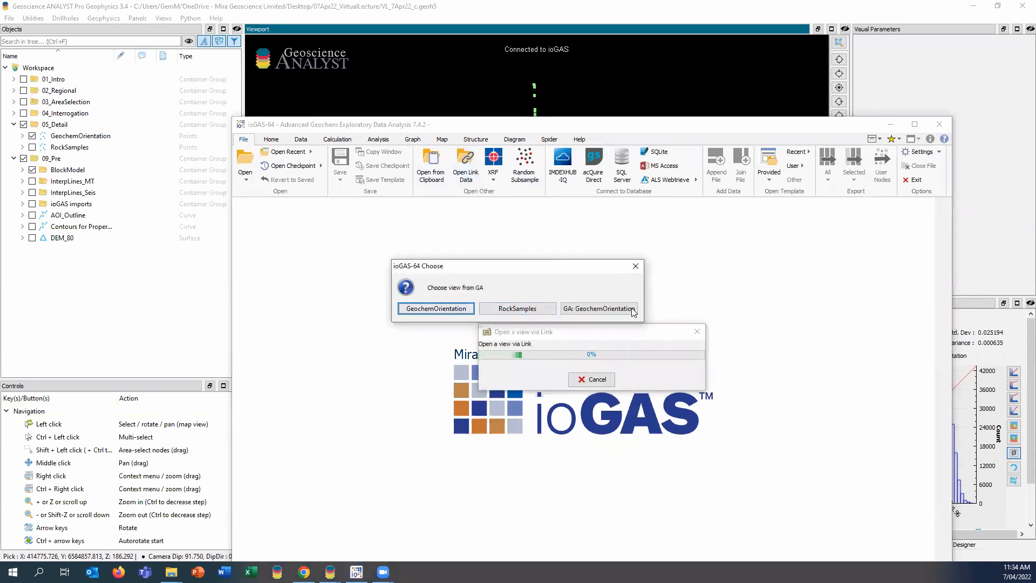
pyautogui.click(437, 309)
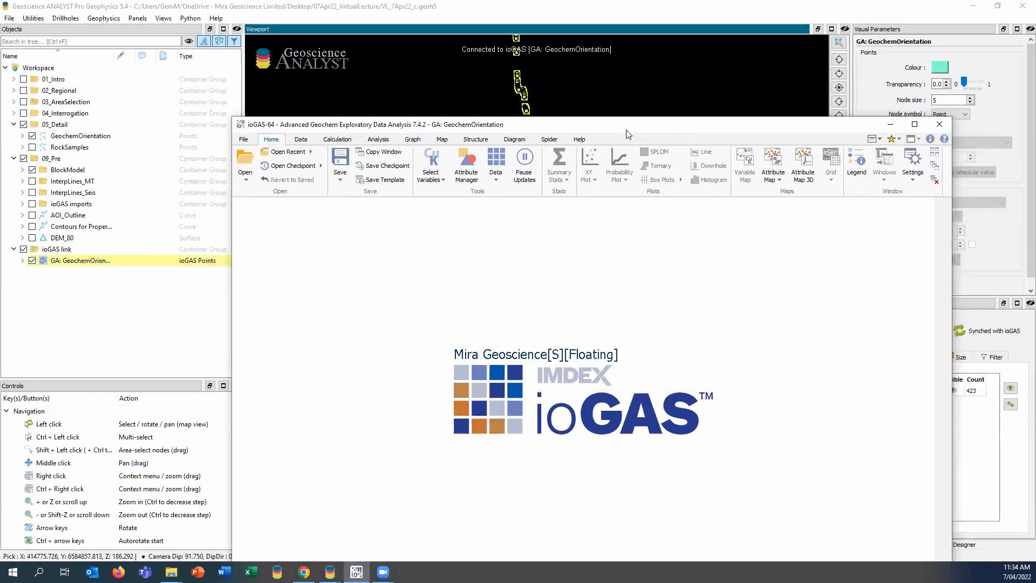
pyautogui.moveTo(628, 134); pyautogui.dragTo(568, 311)
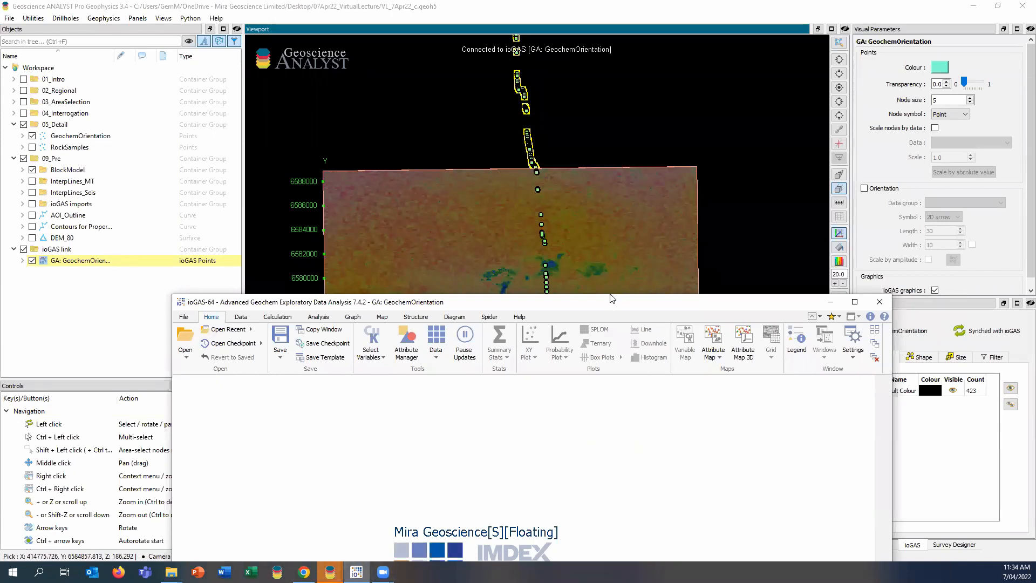
pyautogui.moveTo(611, 299); pyautogui.dragTo(568, 67)
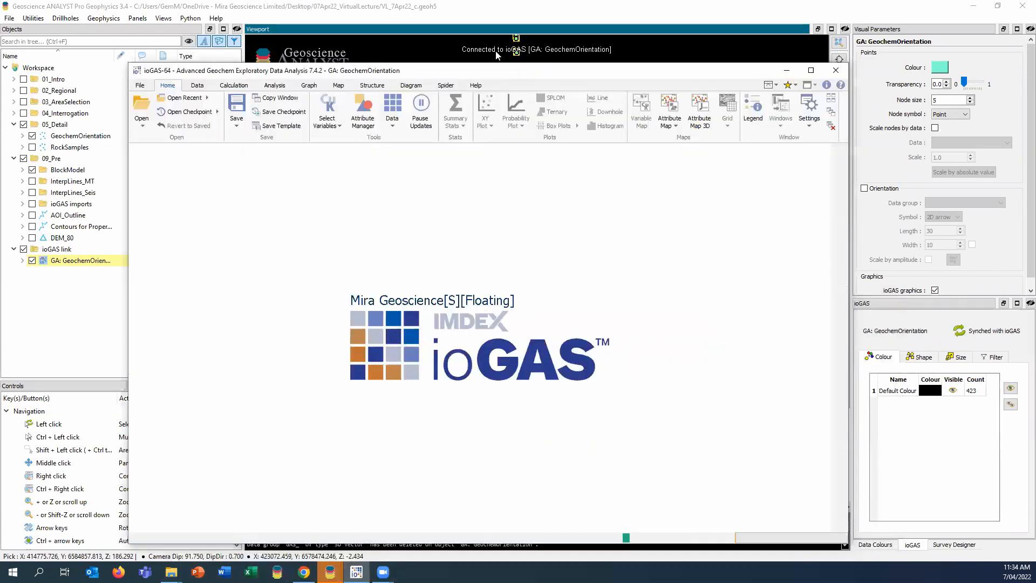
# Select the provided REEs element group as the ioGAS analysis variables
pyautogui.click(327, 120)
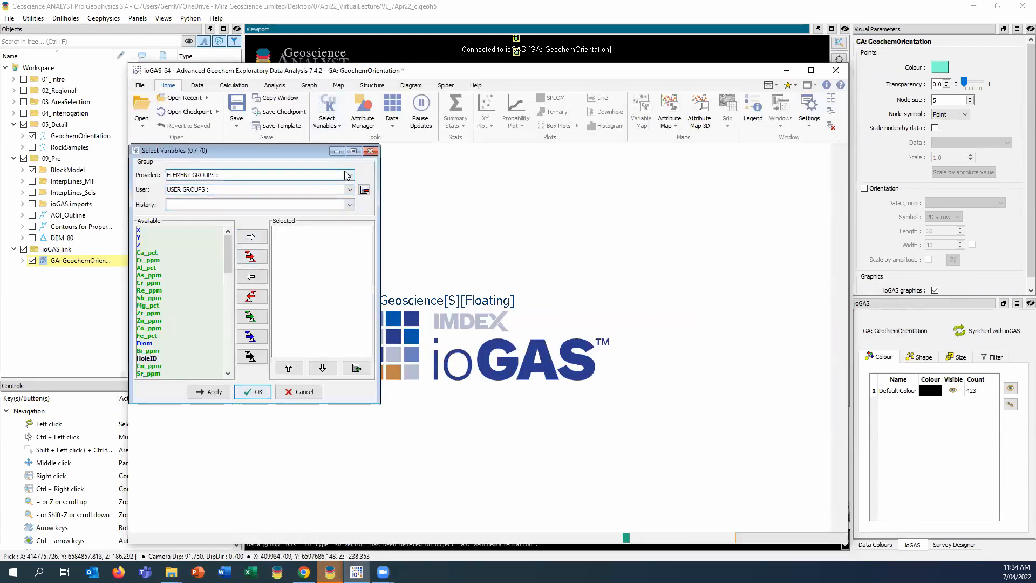
pyautogui.click(350, 175)
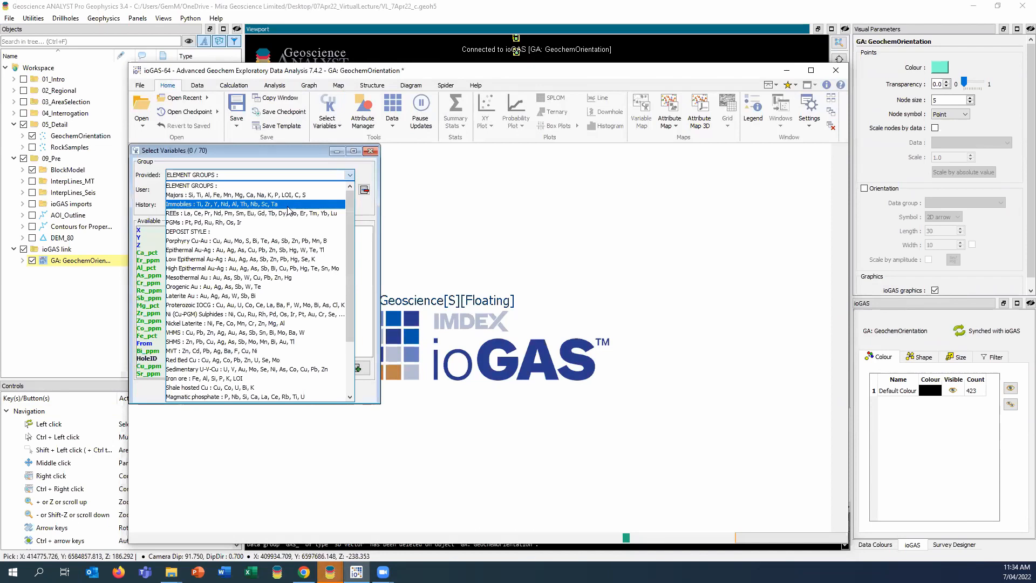
pyautogui.click(291, 213)
pyautogui.click(258, 392)
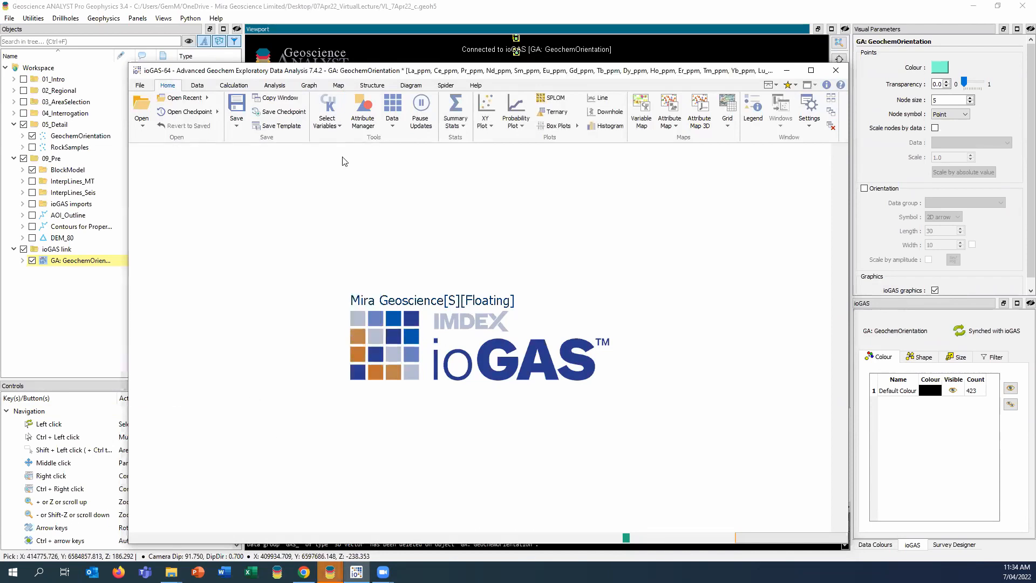
# Plot the selected REEs as XY plots and open the Chl-Mus-KFeld-Biot Control Diagram from the feldspar GER molar ratio diagrams
pyautogui.click(485, 103)
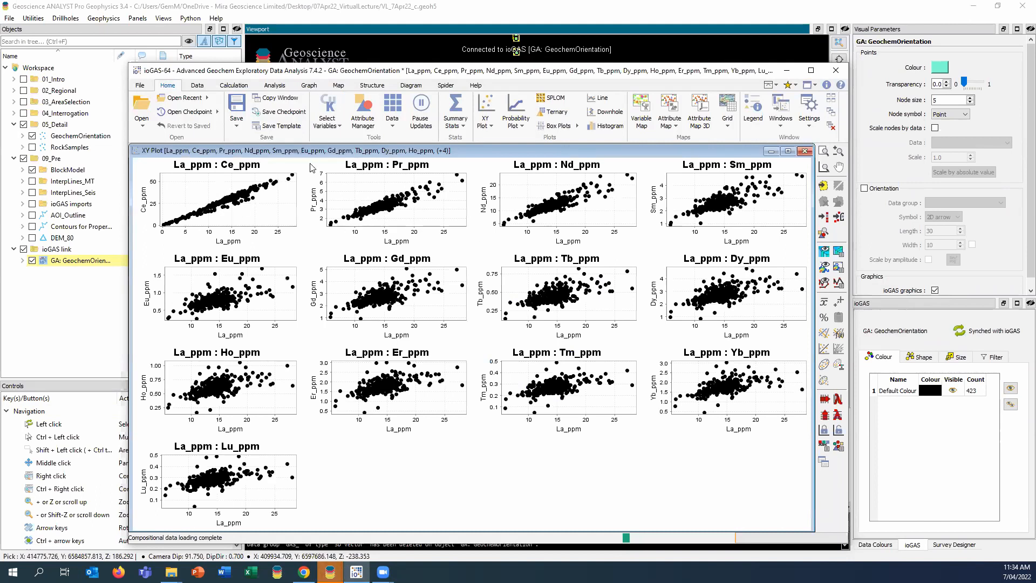
pyautogui.click(411, 87)
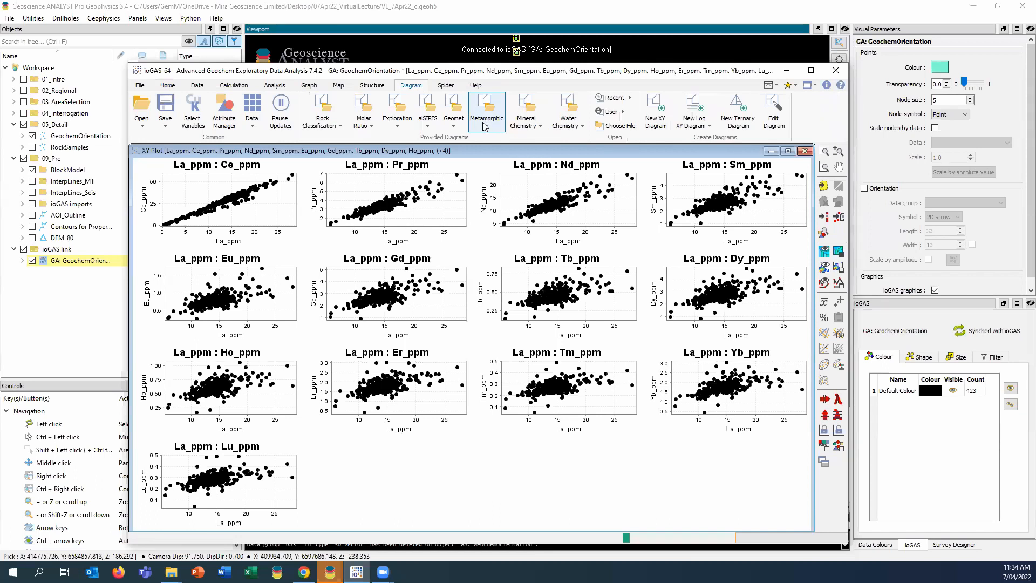
pyautogui.click(365, 128)
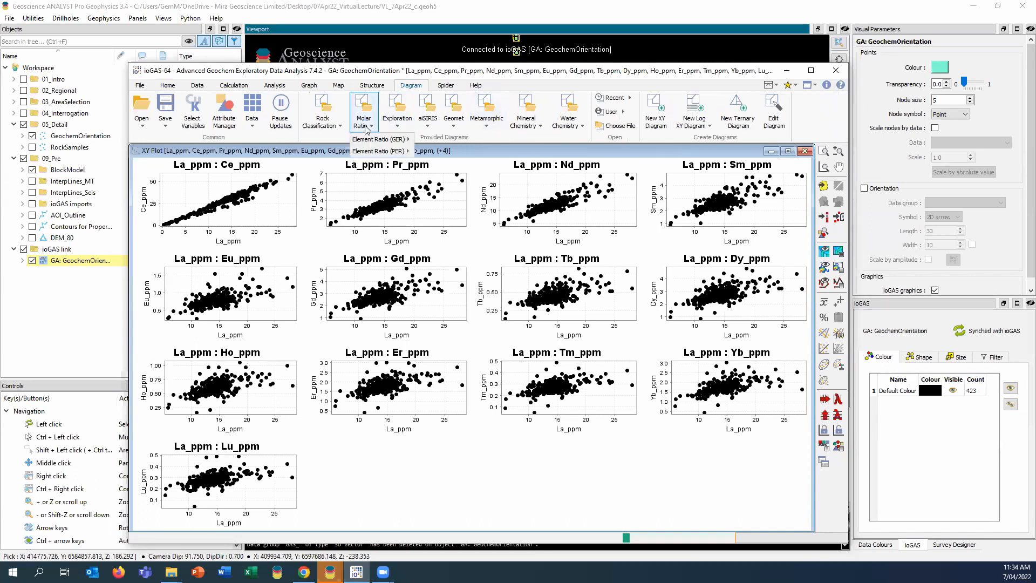
pyautogui.moveTo(367, 140)
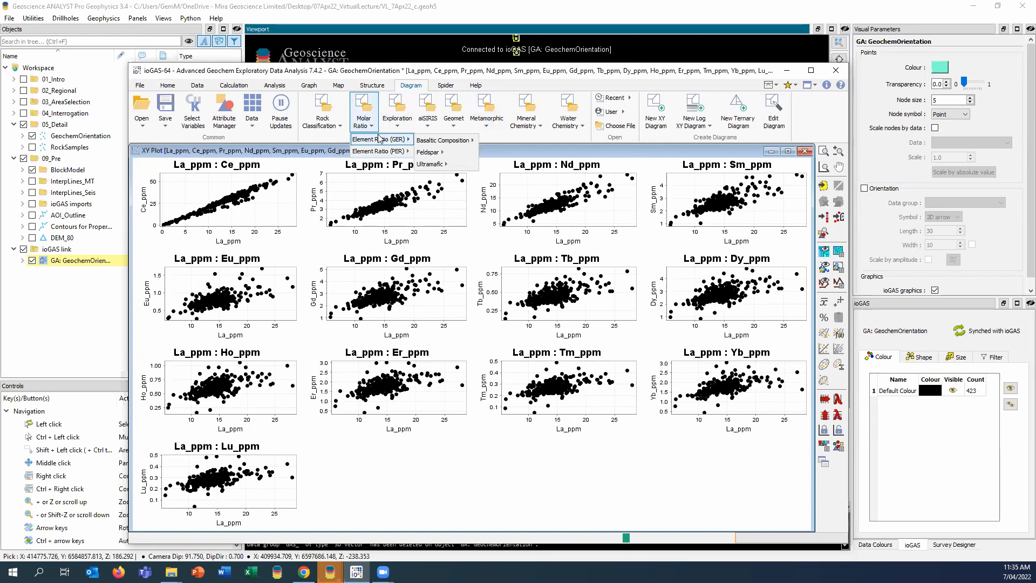
pyautogui.moveTo(434, 153)
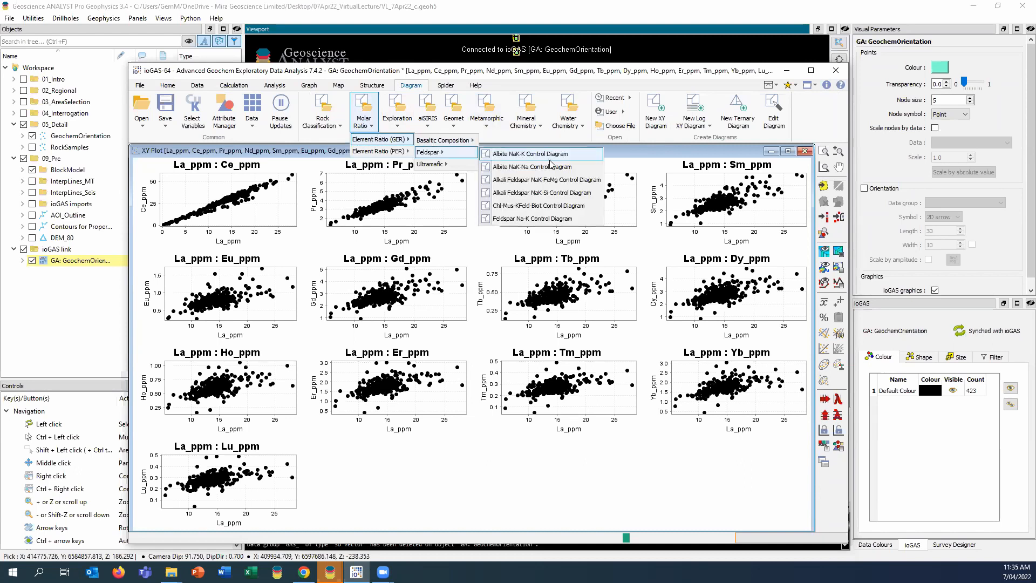
pyautogui.click(545, 212)
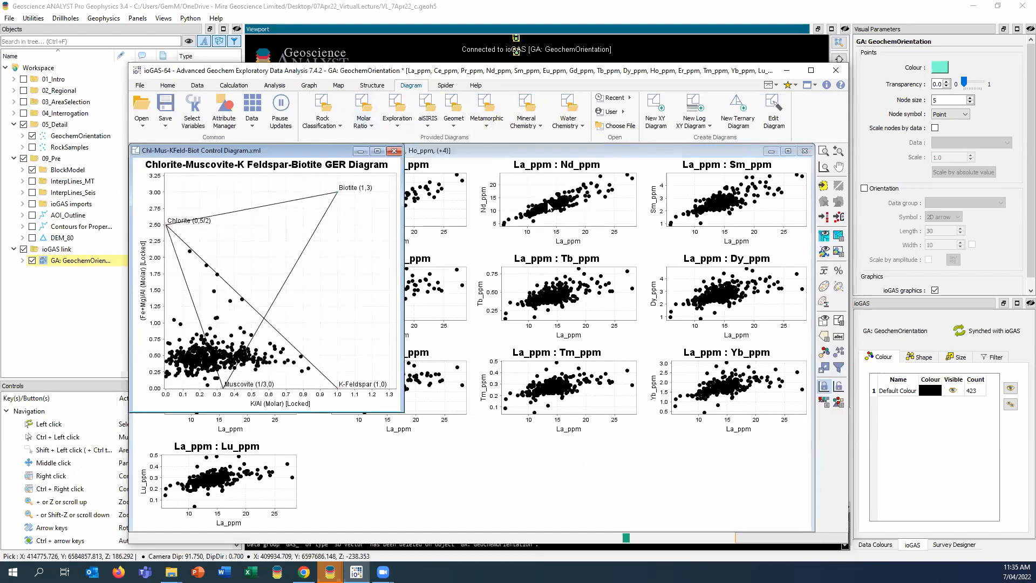
# Add a new colour attribute in the Attribute Manager and name it altered
pyautogui.doubleClick(295, 319)
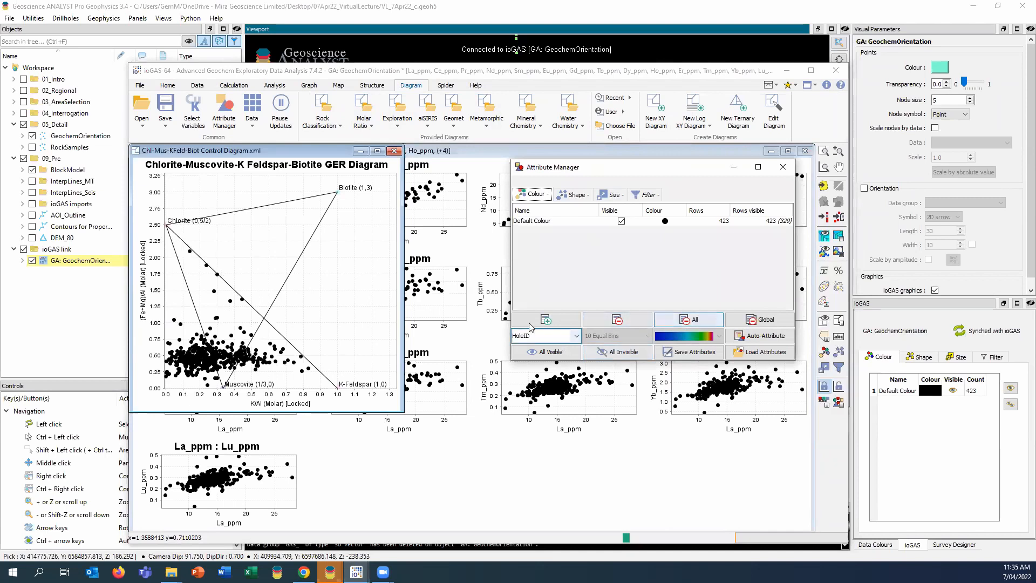
pyautogui.click(546, 319)
pyautogui.click(543, 232)
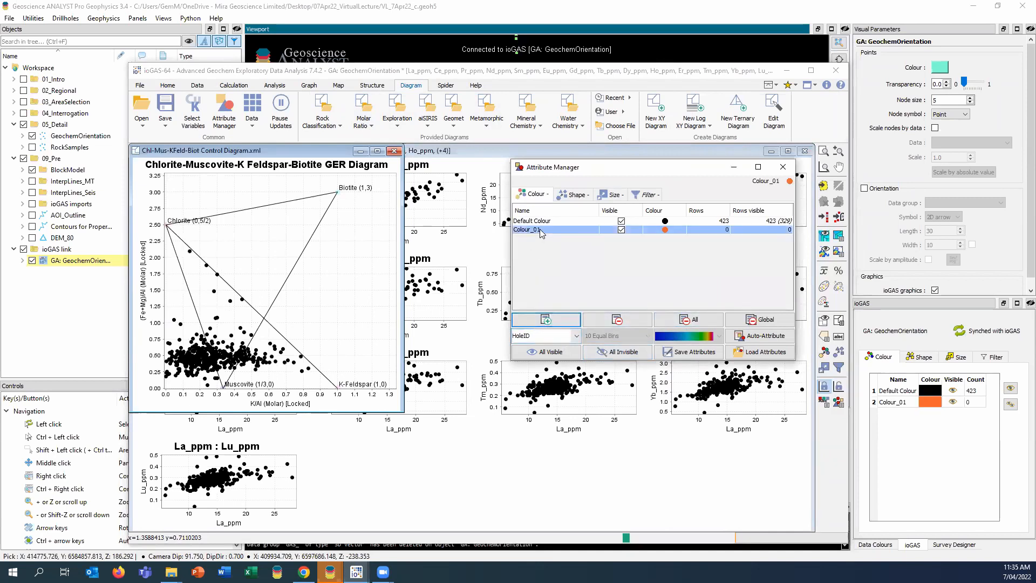
pyautogui.click(543, 231)
pyautogui.click(544, 230)
pyautogui.doubleClick(544, 230)
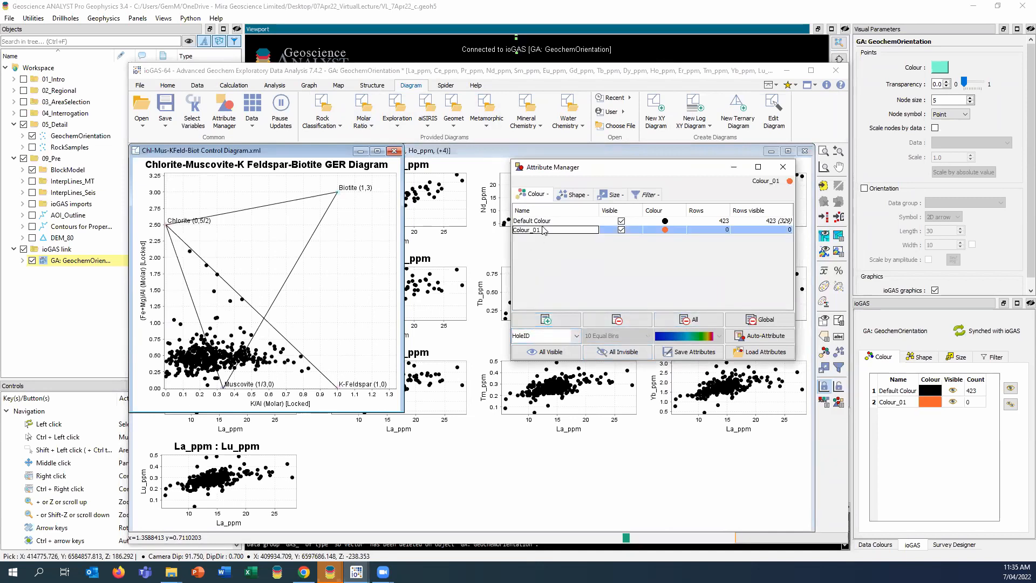
pyautogui.press('BackSpace')
pyautogui.press('BackSpace')
pyautogui.press('BackSpace')
pyautogui.press('BackSpace')
pyautogui.press('BackSpace')
pyautogui.press('BackSpace')
pyautogui.press('BackSpace')
pyautogui.press('BackSpace')
pyautogui.write('a')
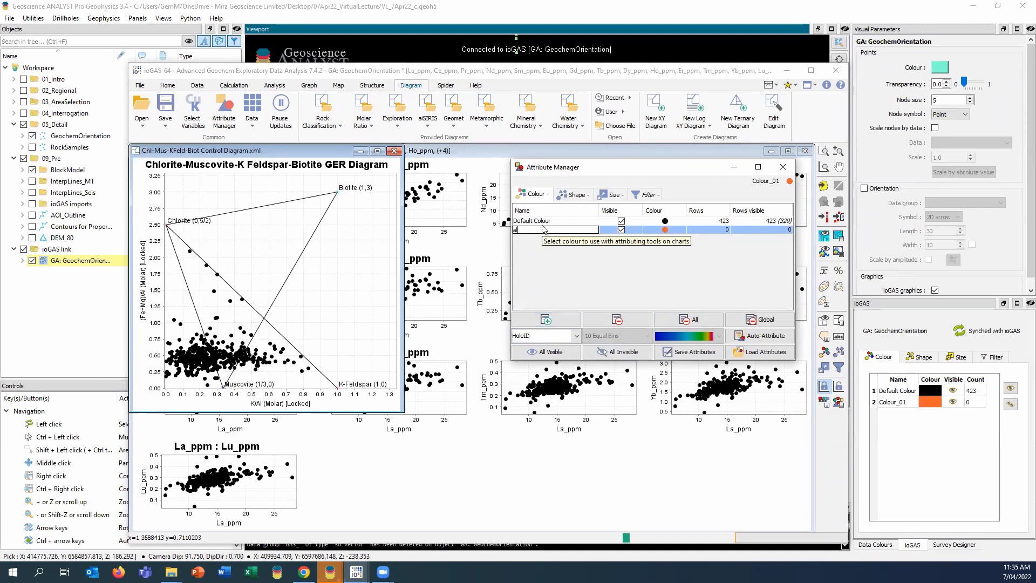
pyautogui.write('ltered')
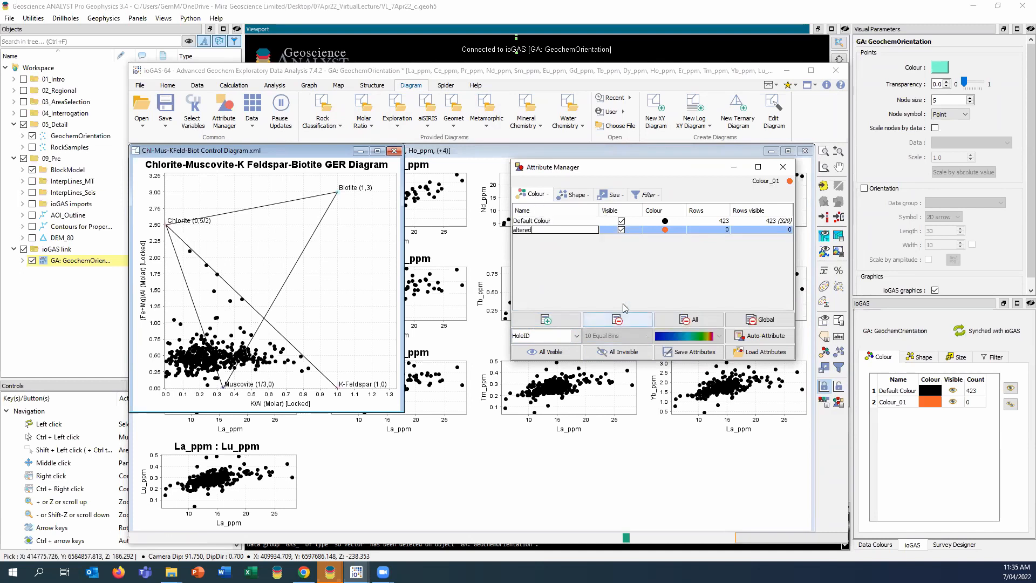
# Add a new size attribute and set its size to 12
pyautogui.click(612, 194)
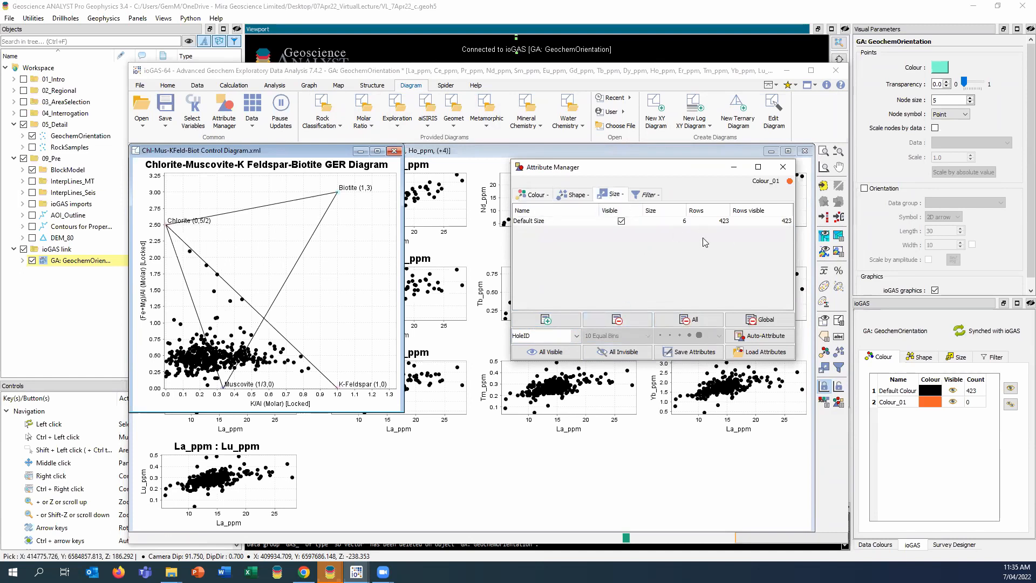
pyautogui.click(547, 319)
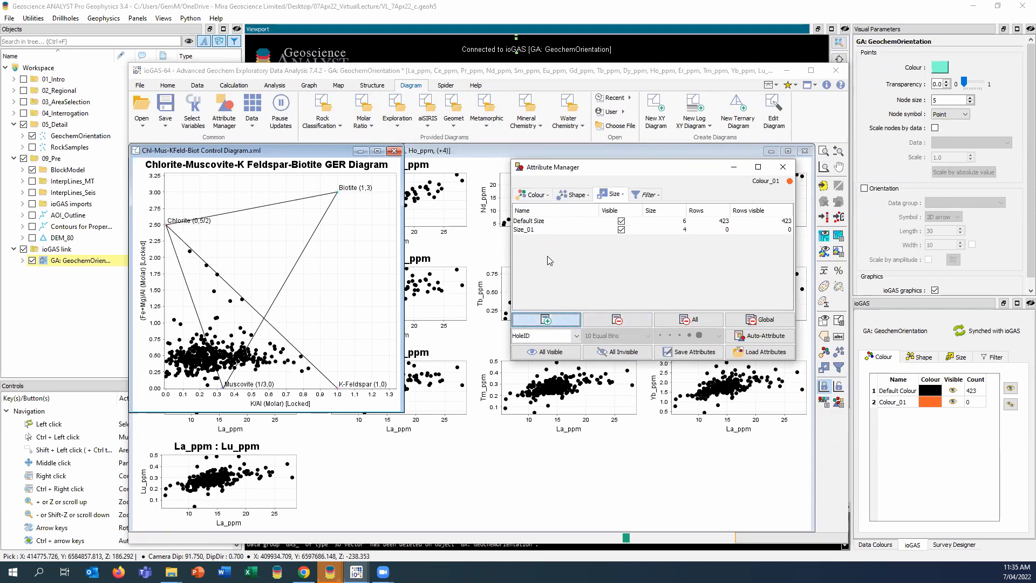
pyautogui.click(680, 231)
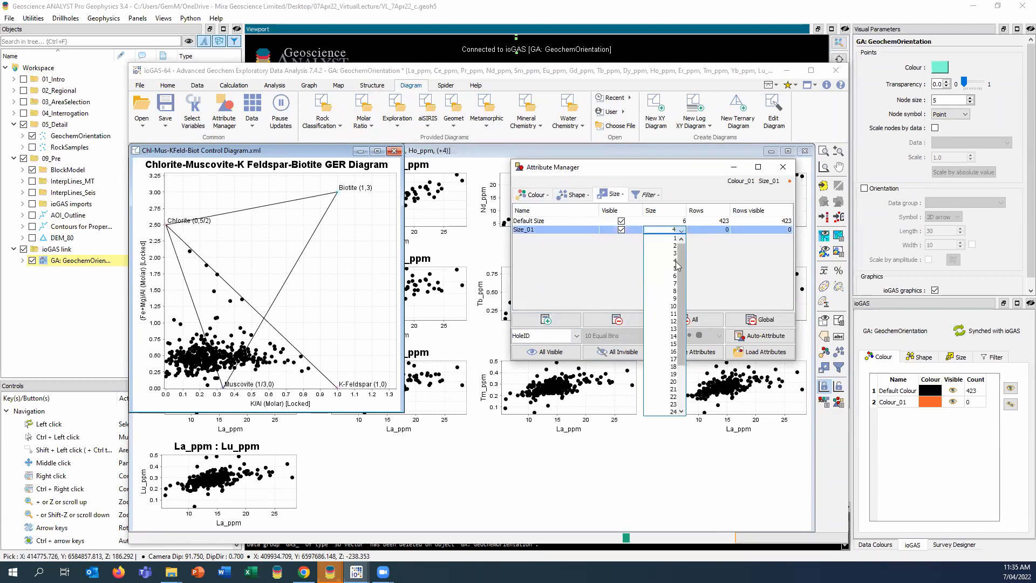
pyautogui.click(673, 322)
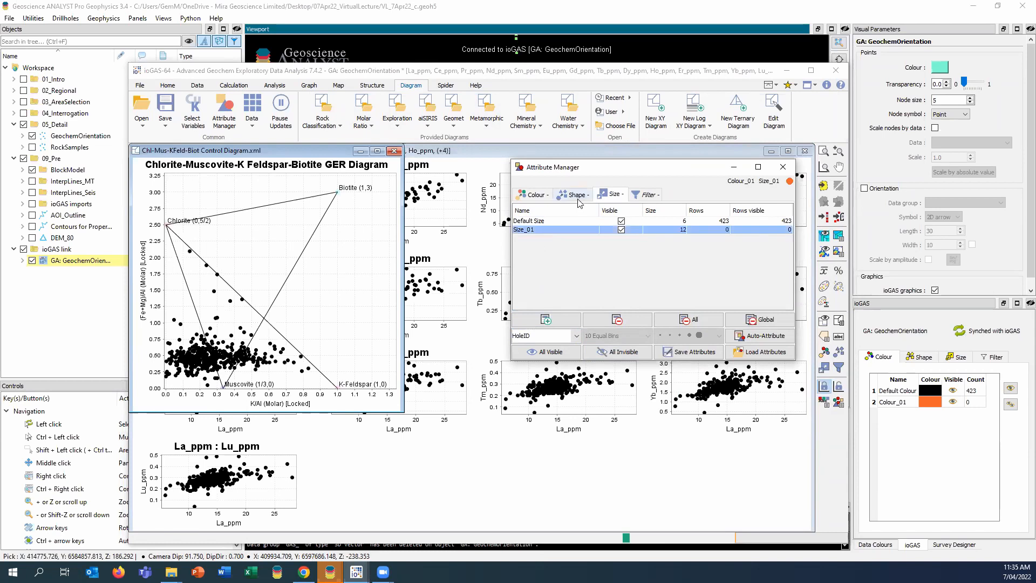
# Assign the altered colour and new size to the samples above the main cluster with a polygon on the Chlorite-Muscovite-K Feldspar-Biotite diagram
pyautogui.click(534, 195)
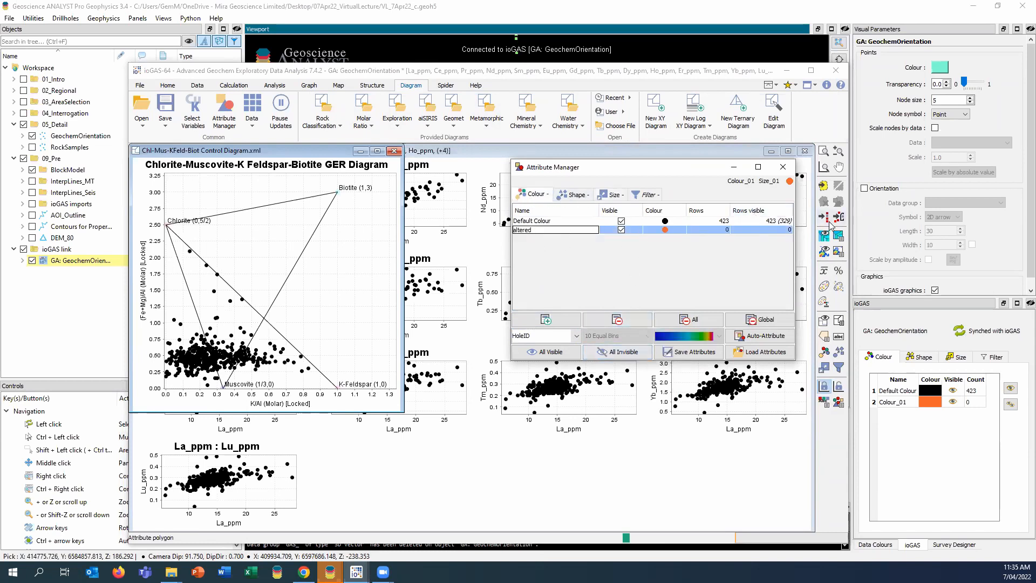
pyautogui.click(843, 218)
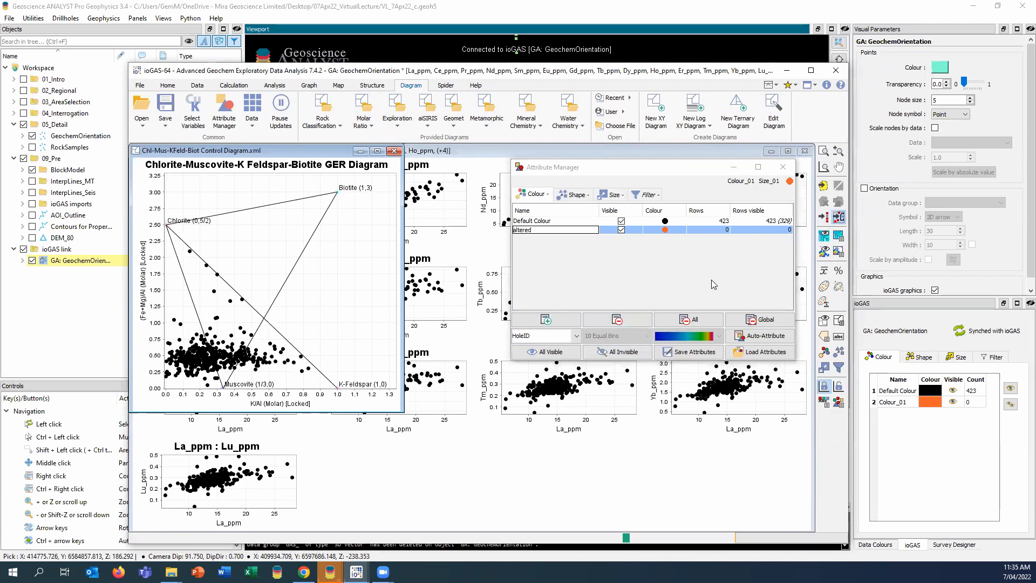
pyautogui.click(291, 337)
pyautogui.click(164, 339)
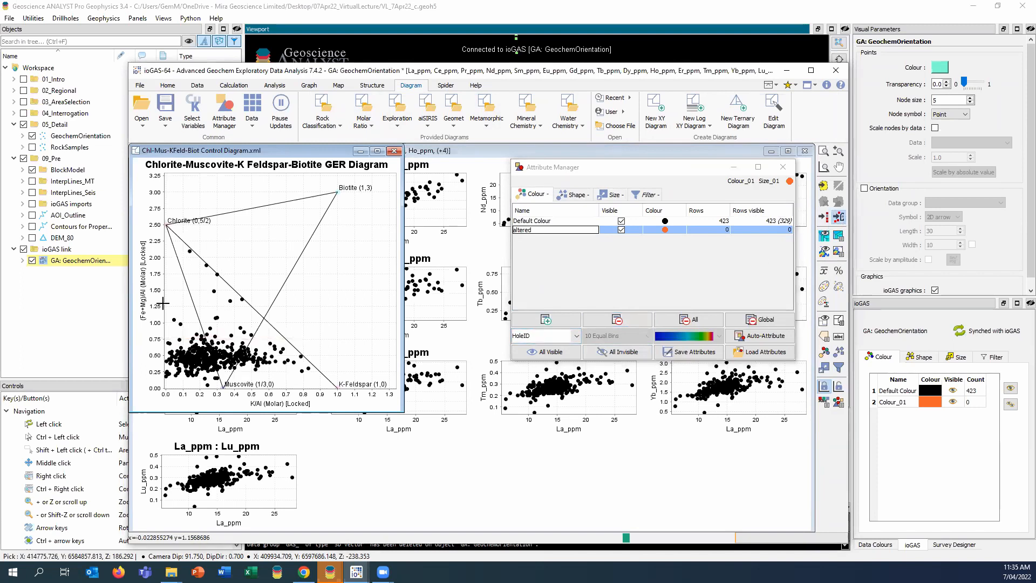
pyautogui.doubleClick(178, 230)
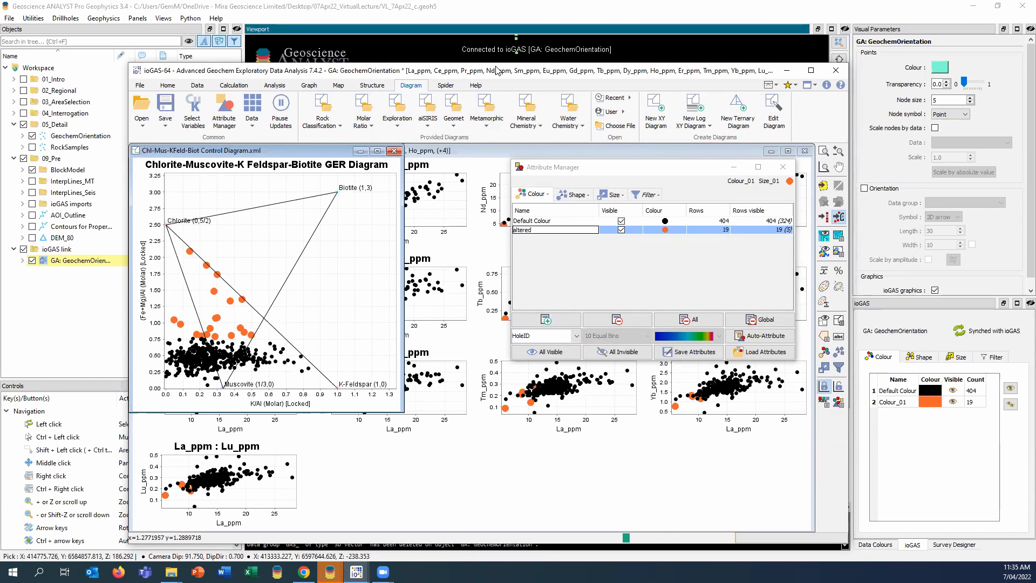
# Switch back to Geoscience ANALYST and examine from several angles where the attributed samples lie in depth relative to the block model
pyautogui.click(787, 71)
pyautogui.click(667, 170)
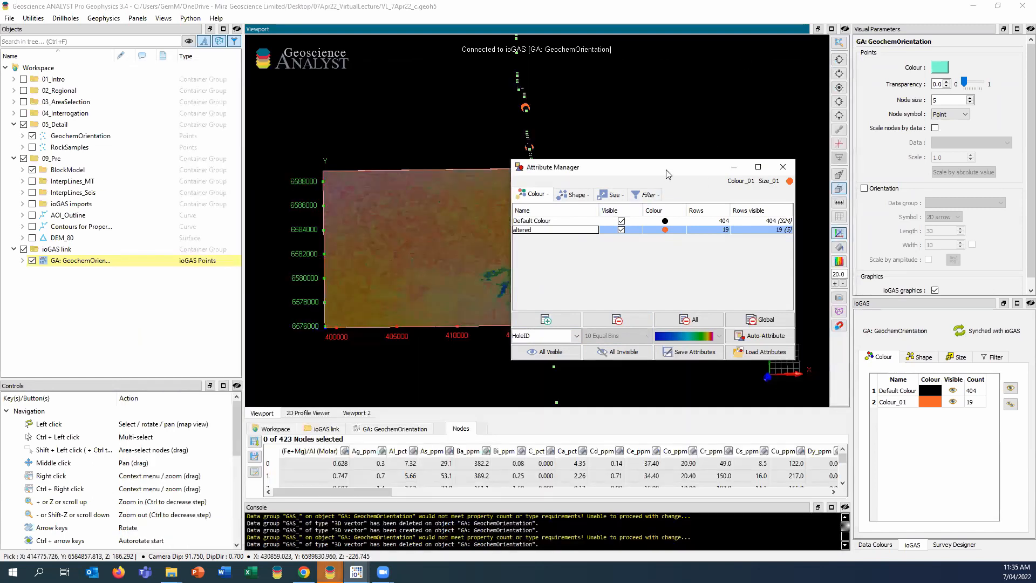
pyautogui.click(734, 168)
pyautogui.moveTo(572, 354); pyautogui.dragTo(911, 378)
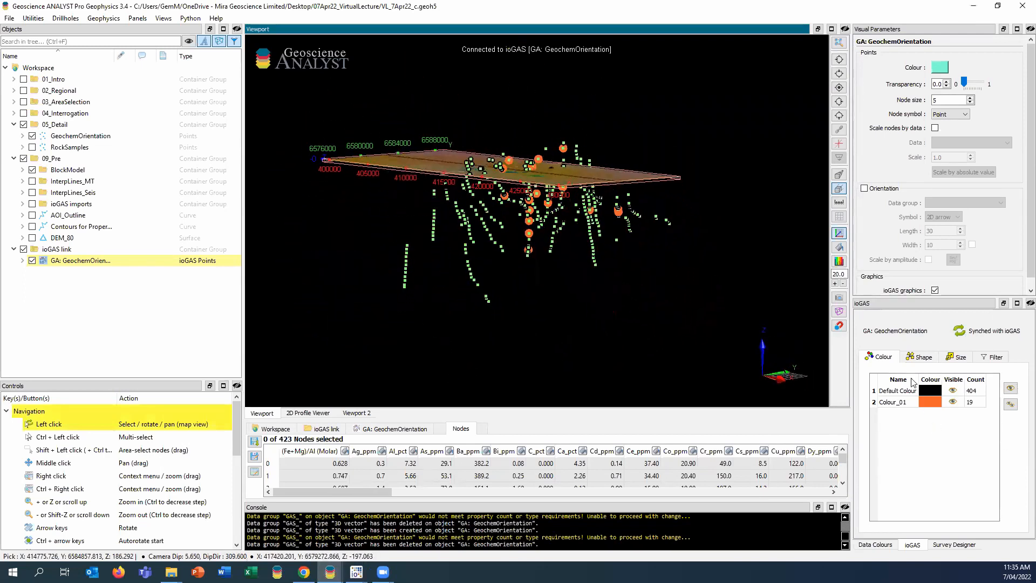
pyautogui.moveTo(513, 267); pyautogui.dragTo(567, 240)
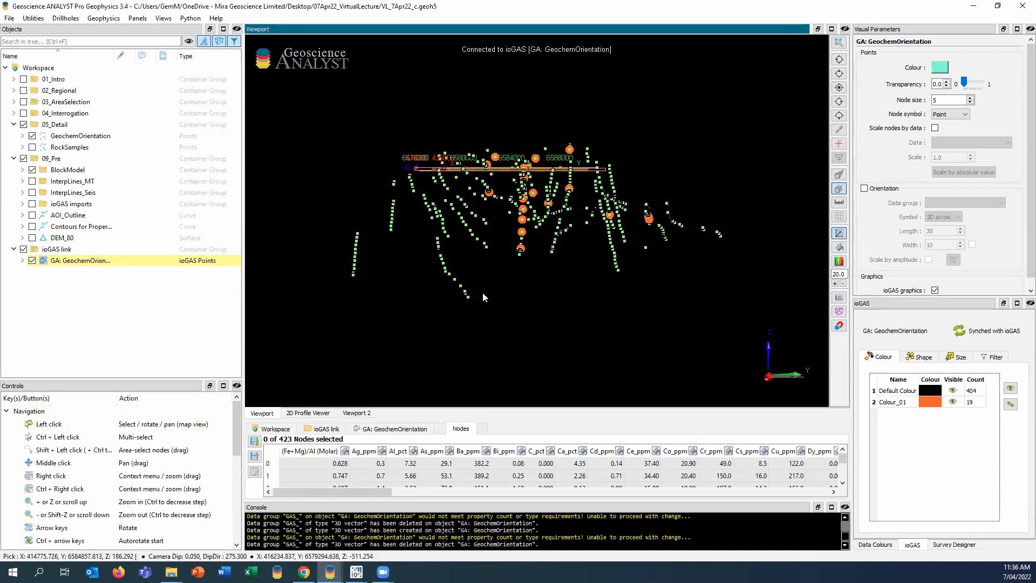
pyautogui.moveTo(487, 285); pyautogui.dragTo(569, 314)
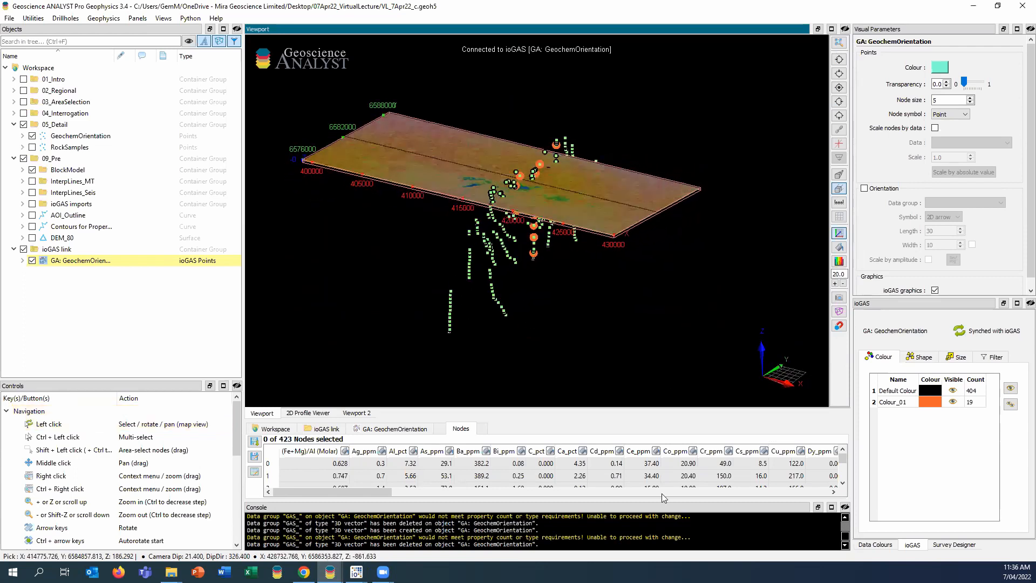
# Close the console and open the ASCII drillhole import dialog, moved clear of the block model in the viewport
pyautogui.click(844, 507)
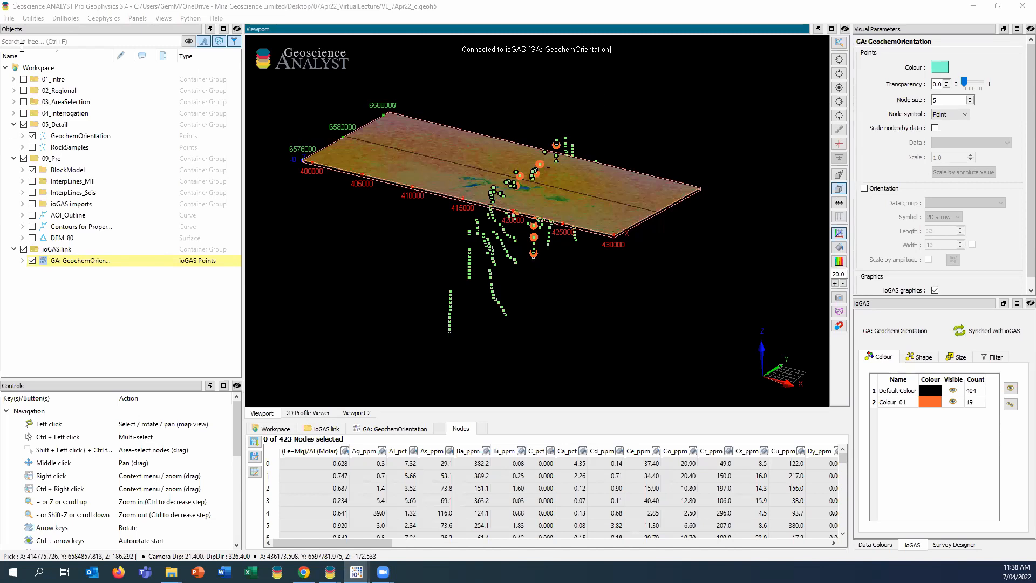
pyautogui.click(9, 18)
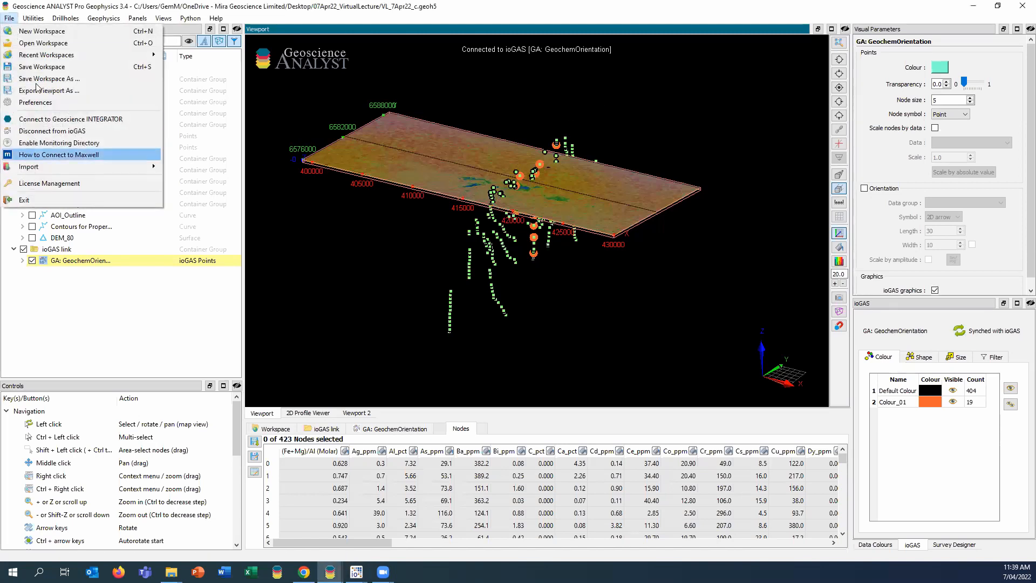
pyautogui.moveTo(67, 167)
pyautogui.moveTo(191, 179)
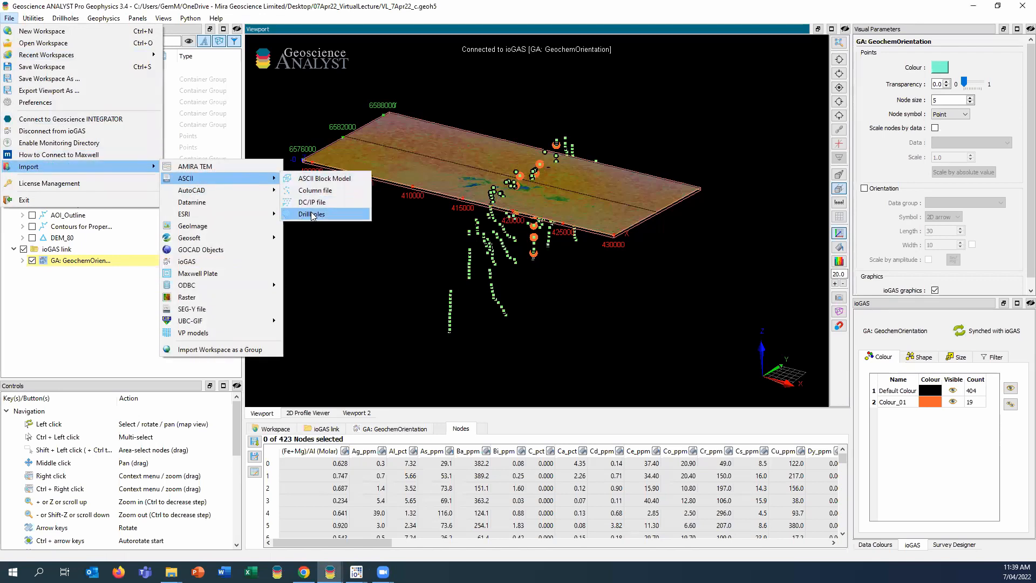
pyautogui.click(312, 213)
pyautogui.moveTo(510, 195); pyautogui.dragTo(225, 119)
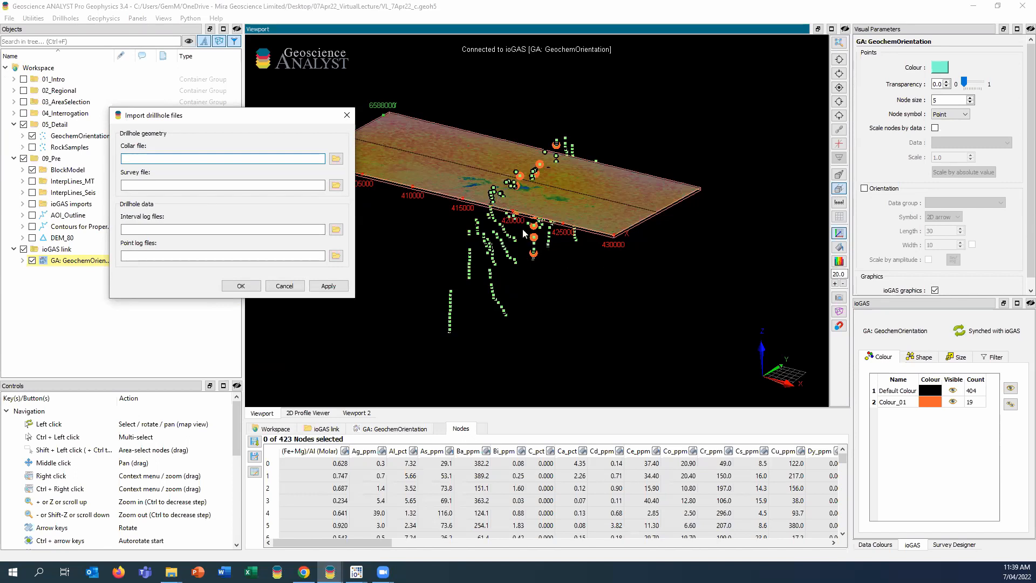
# Create a quick slicer in plan view, running roughly north-south just east of the sample line, and view the section side-on
pyautogui.moveTo(524, 233); pyautogui.dragTo(680, 287, button='middle')
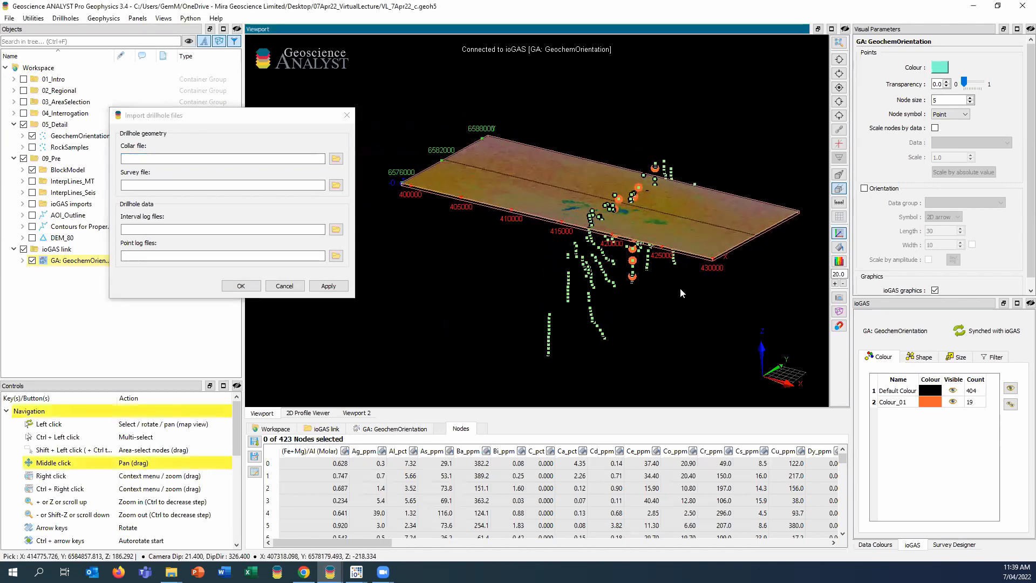
pyautogui.moveTo(682, 288); pyautogui.dragTo(626, 330)
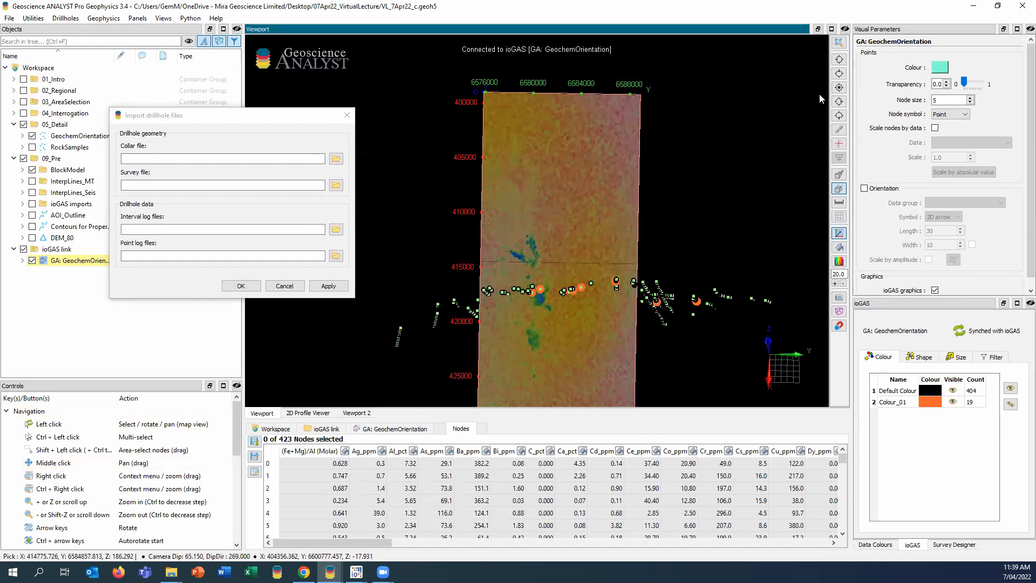
pyautogui.click(838, 88)
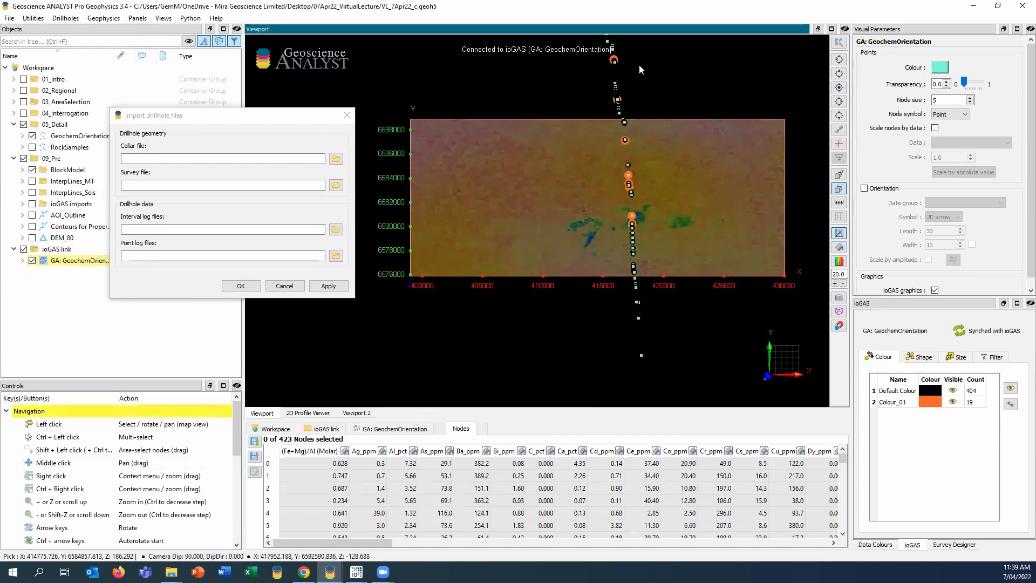
pyautogui.moveTo(630, 54); pyautogui.dragTo(661, 365)
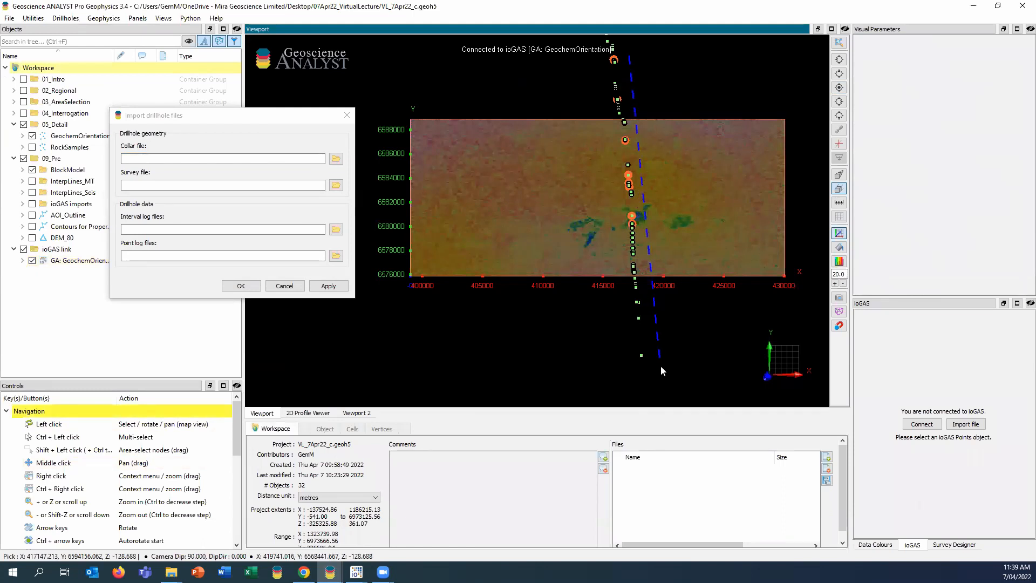
pyautogui.moveTo(601, 380); pyautogui.dragTo(482, 230)
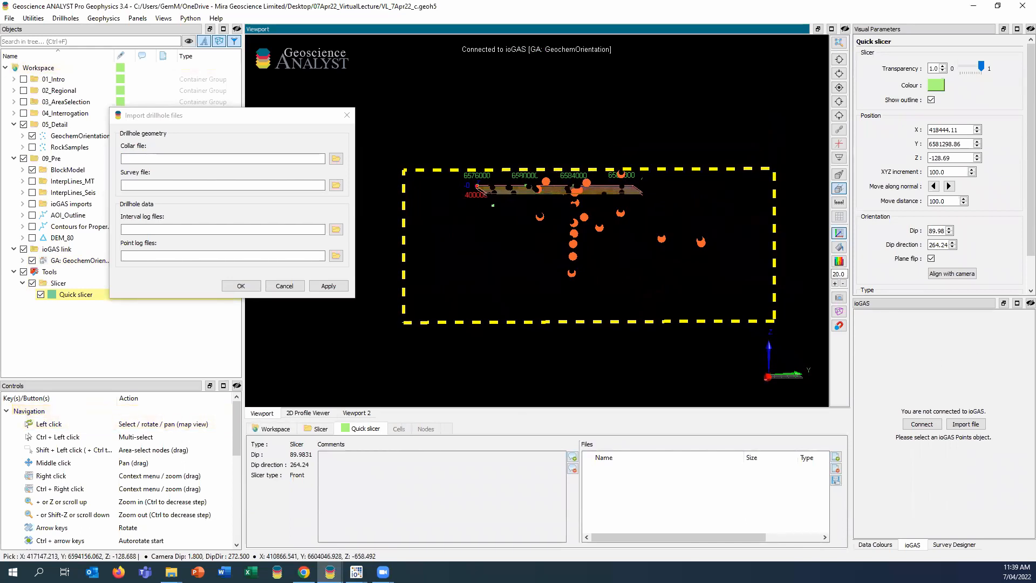
# Switch to ioGAS, recolour the default samples yellow, and view them with the altered samples and slice in Geoscience ANALYST
pyautogui.hotkey('alt', 'Tab')
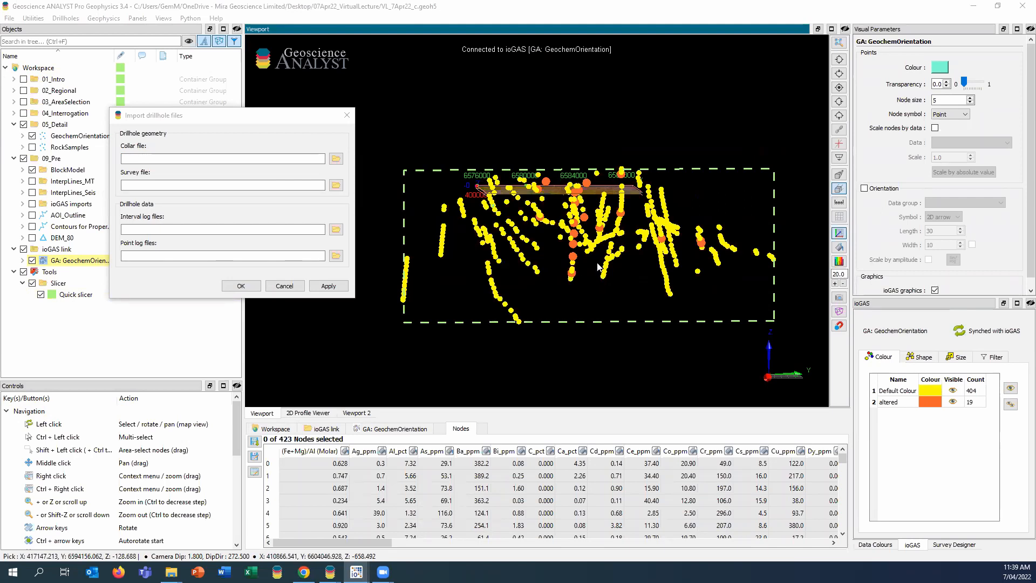
pyautogui.moveTo(590, 277); pyautogui.dragTo(626, 332)
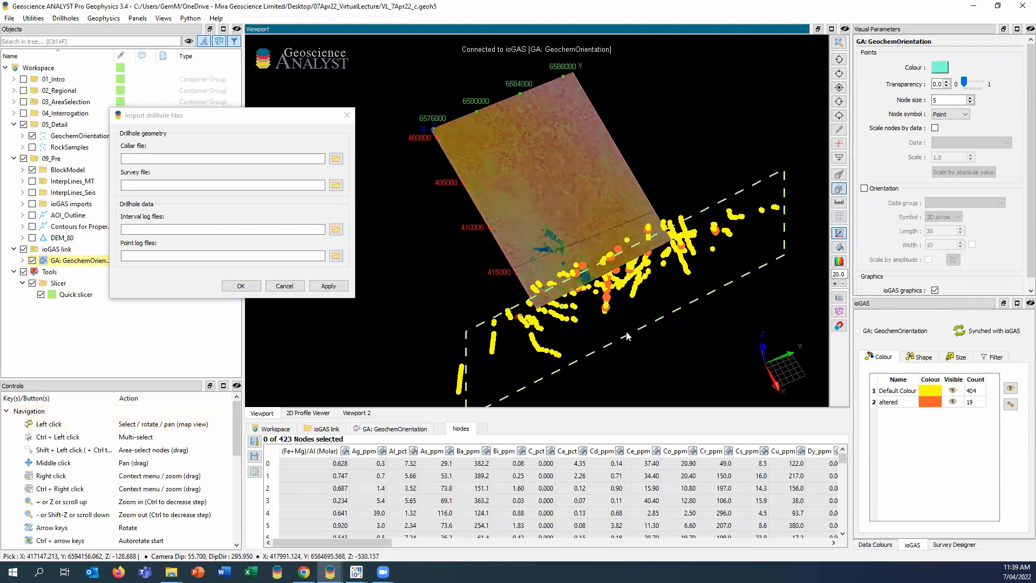